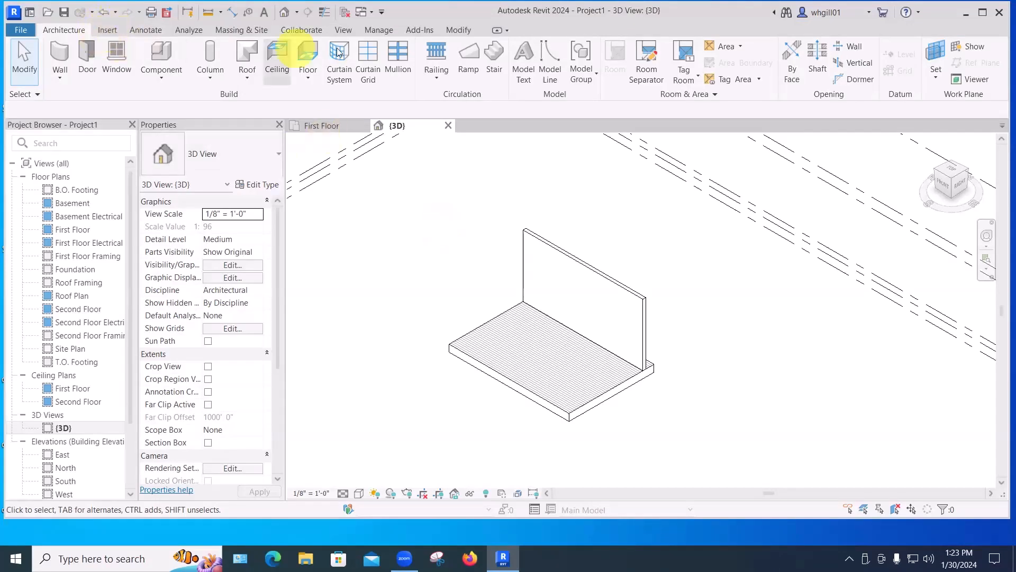
Start placing a component and load the Upper Cabinet-Single Door-Wall family from the Casework > Wall Cabinets library.
left_click(159, 63)
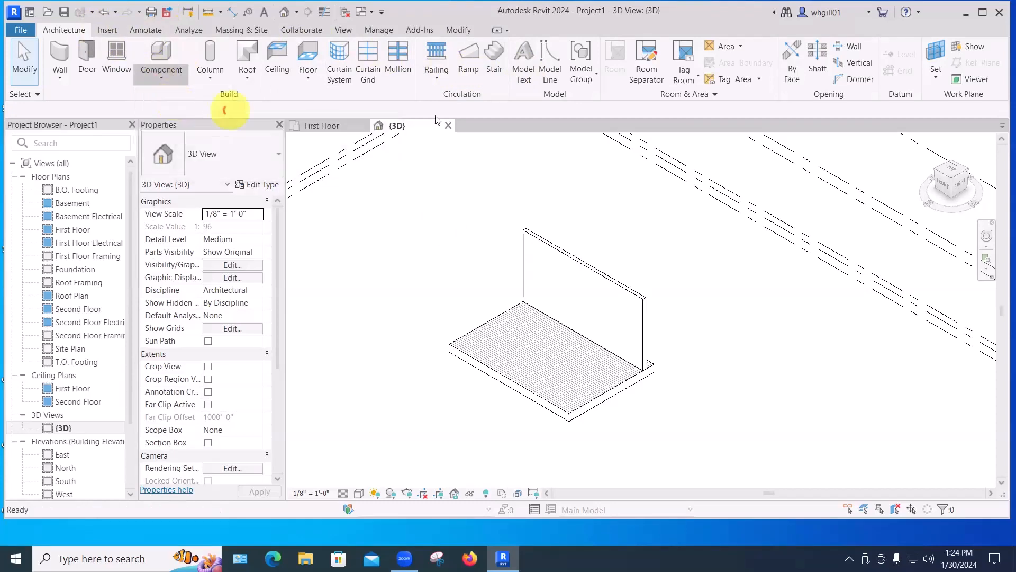
left_click(574, 74)
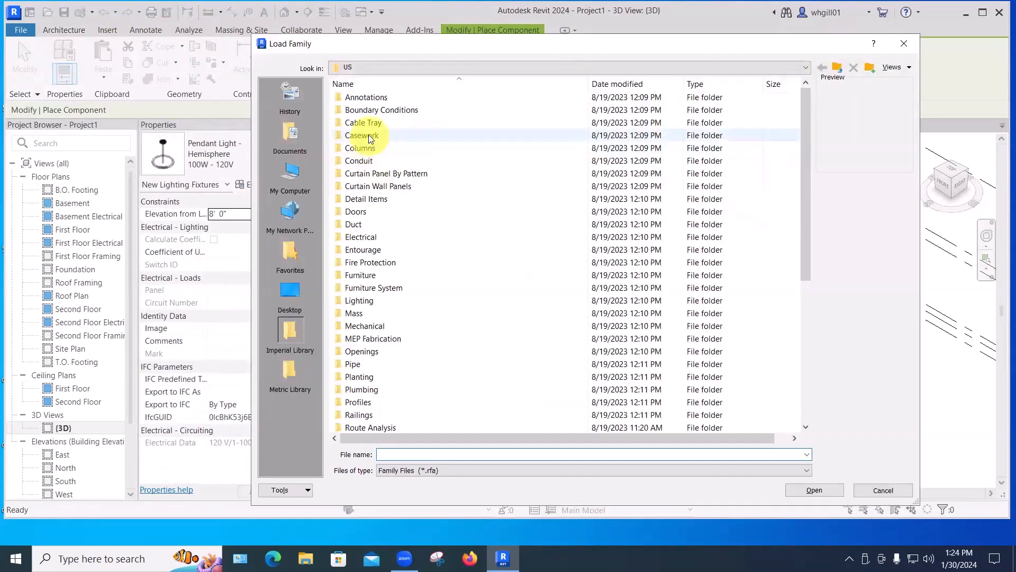
double_click(368, 135)
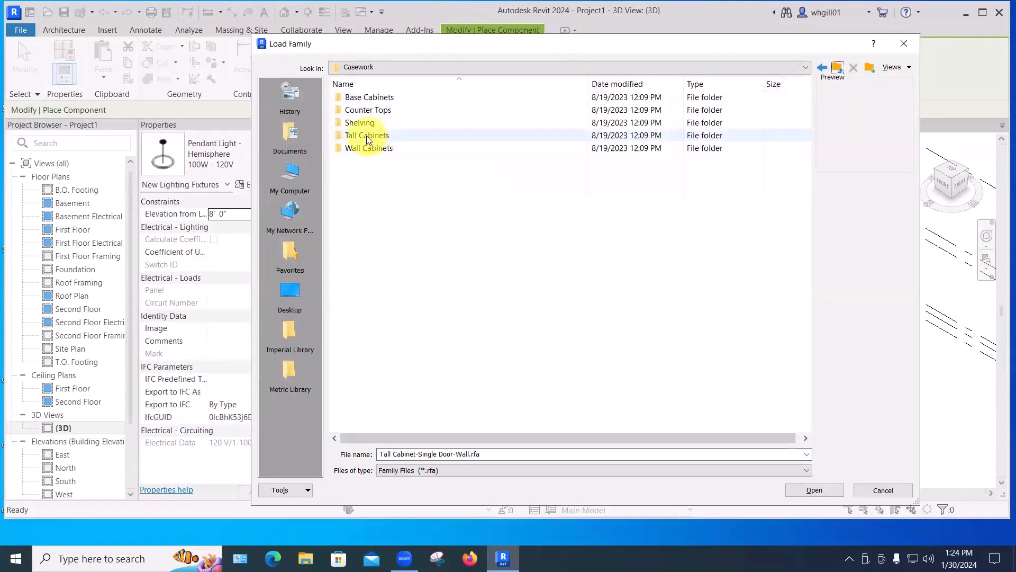
double_click(366, 149)
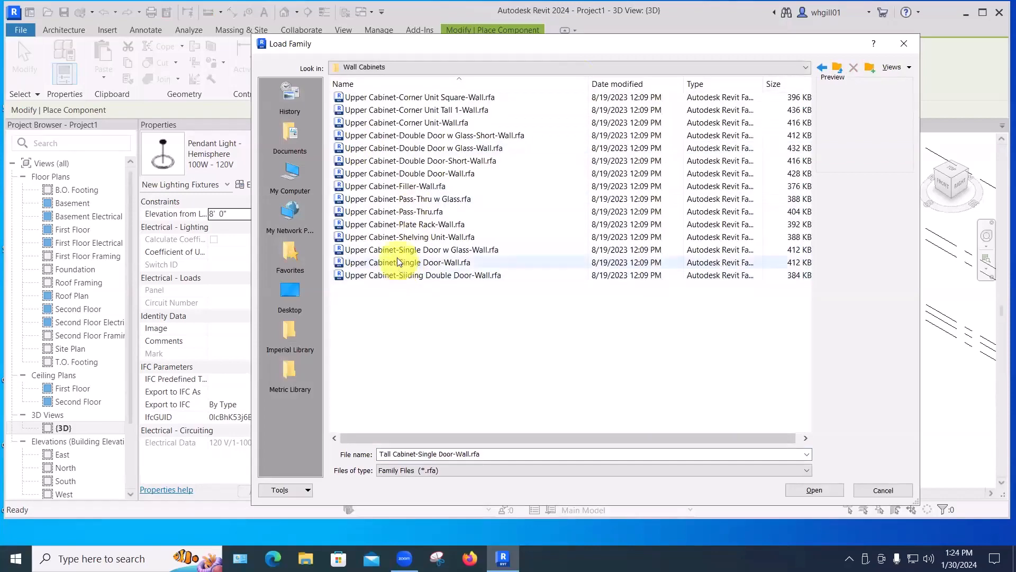
left_click(393, 264)
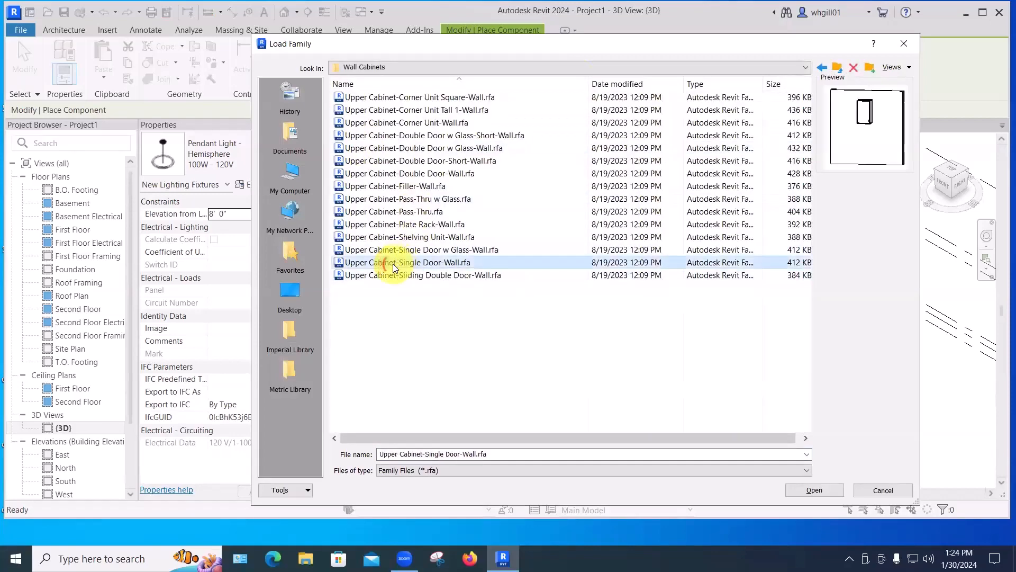
left_click(812, 491)
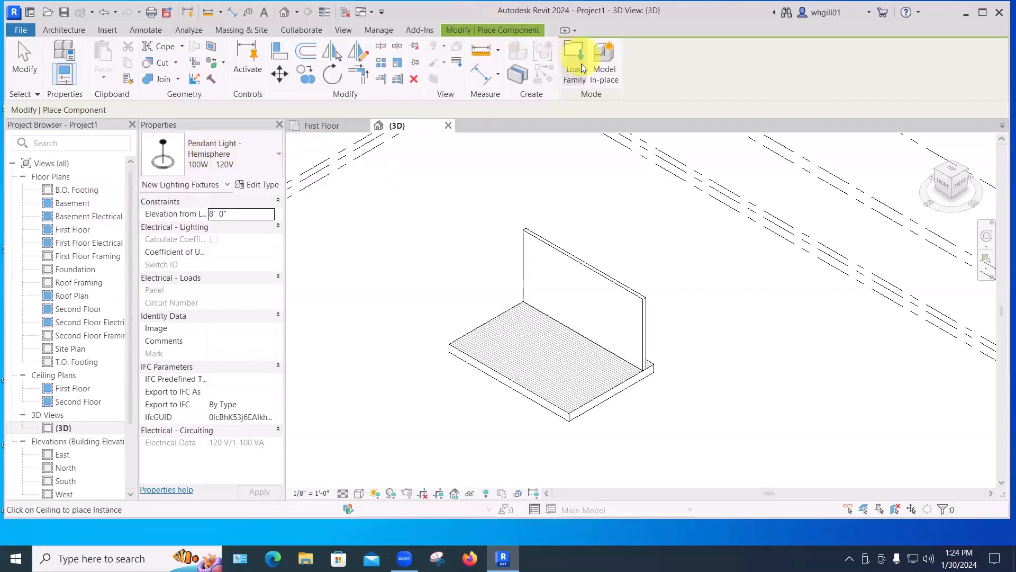
Place a 15" Upper Cabinet-Single Door-Wall on the face of the wall above the floor.
left_click(209, 152)
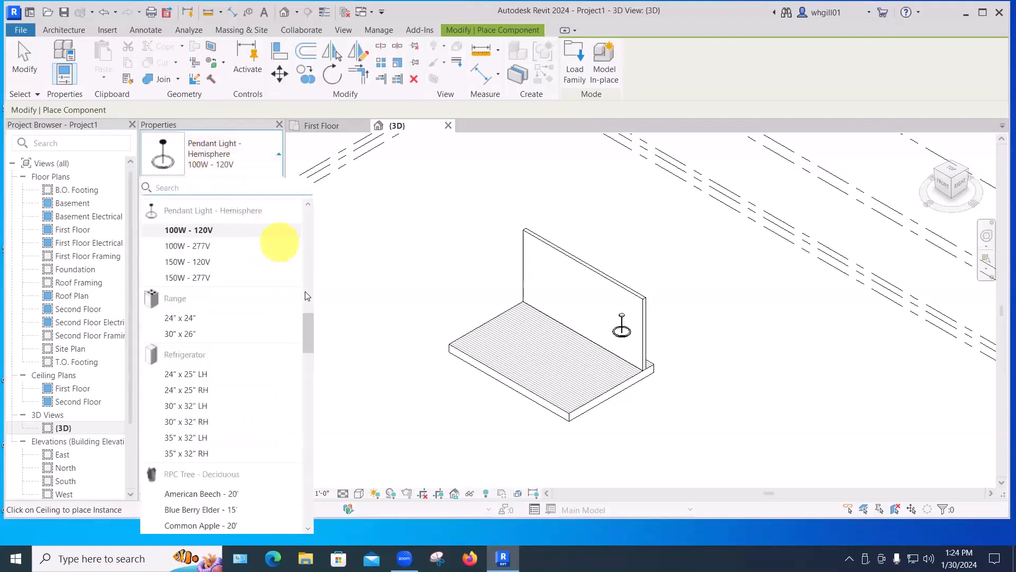
left_click_drag(307, 321, 320, 211)
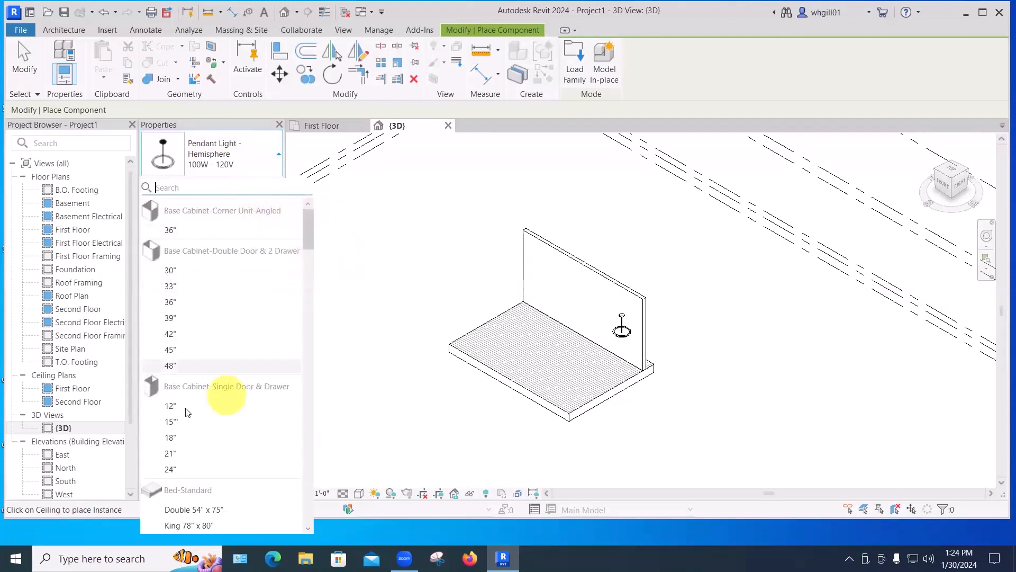
left_click_drag(311, 239, 311, 477)
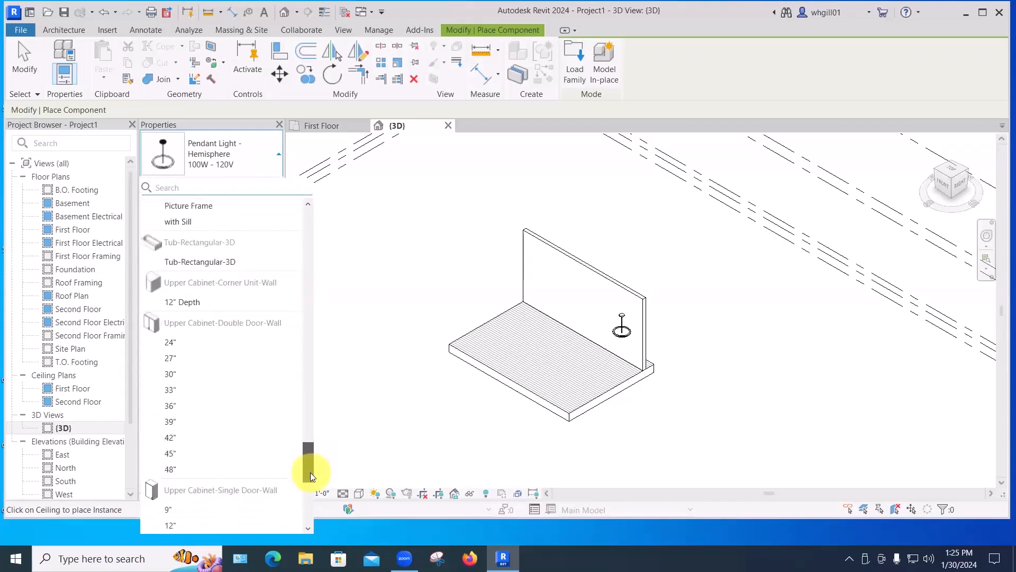
scroll(310, 479, "down", 4)
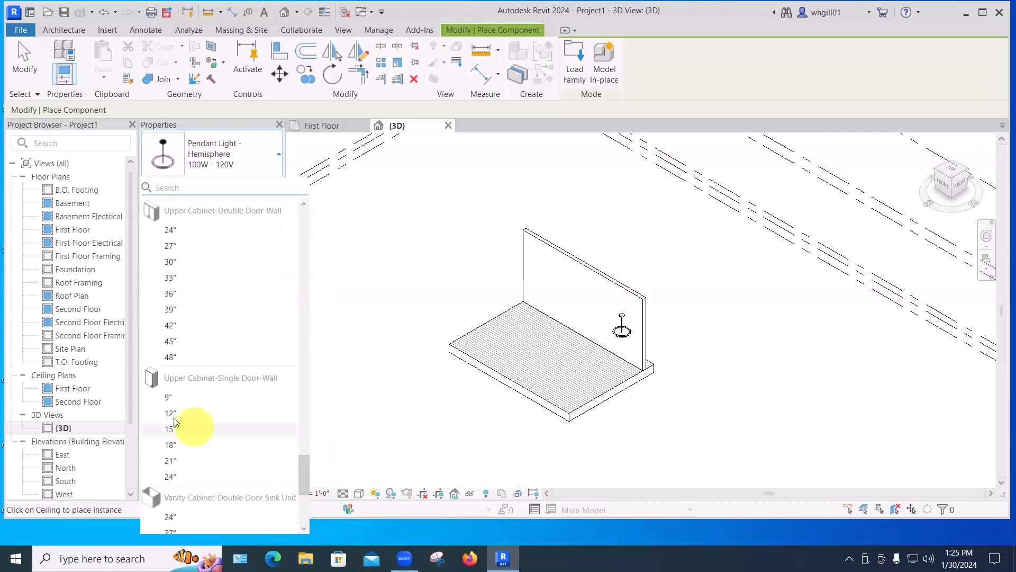
left_click(176, 426)
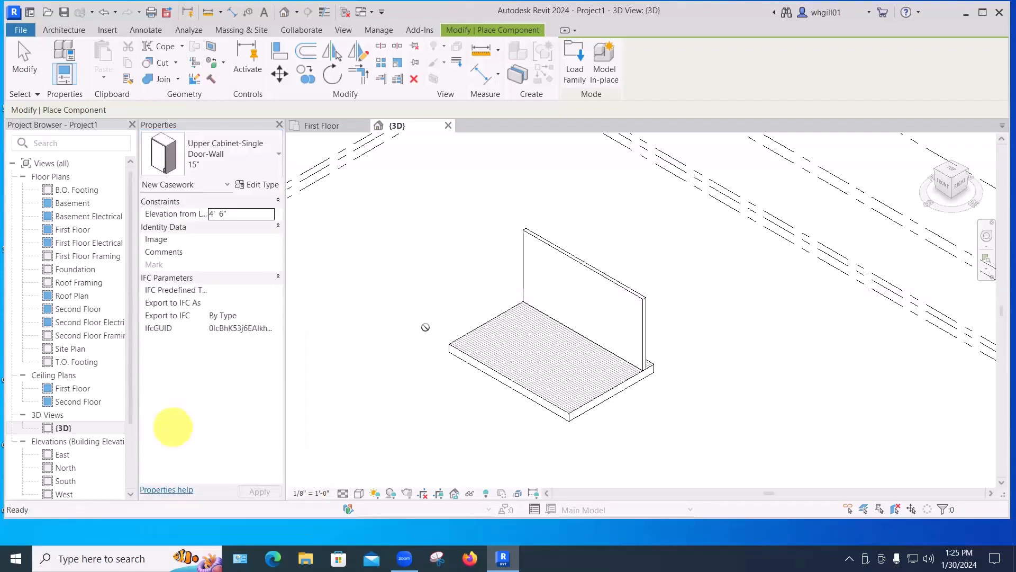
left_click(564, 279)
key("Escape")
key("Escape")
key("Escape")
Set the placed cabinet's elevation from level to 4' 6".
scroll(561, 278, "up", 5)
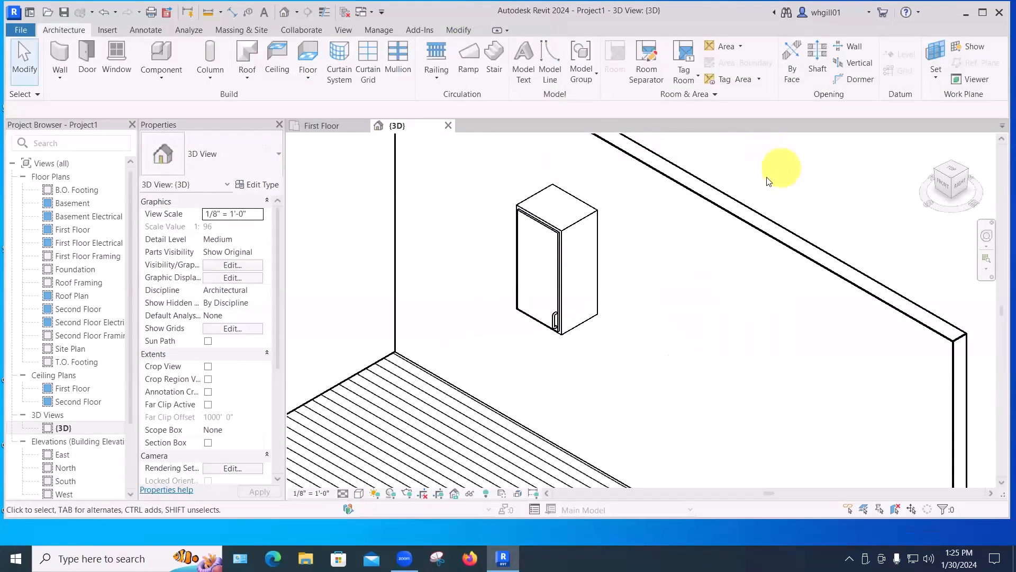
left_click(561, 231)
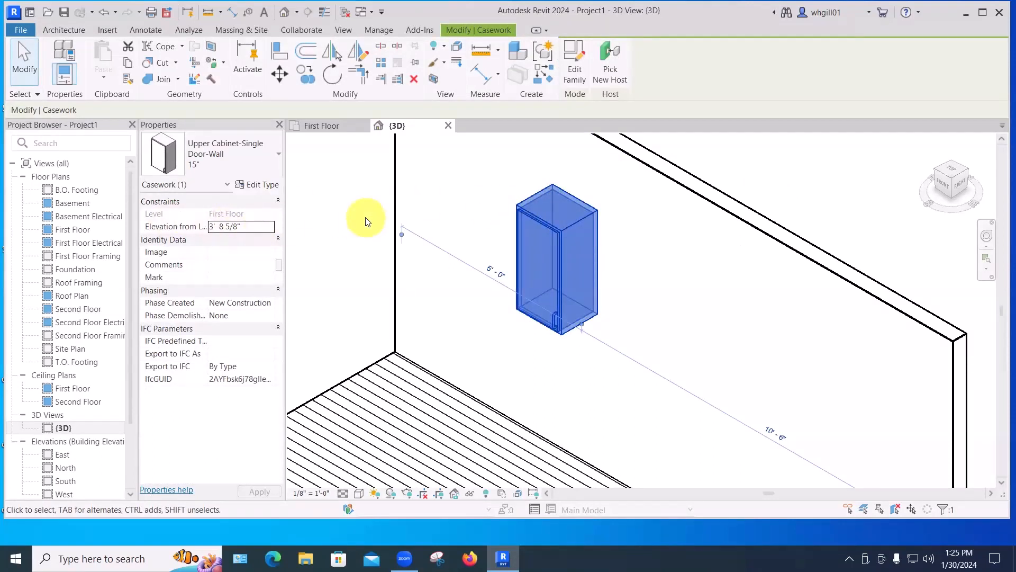
left_click(243, 227)
left_click_drag(243, 226, 207, 226)
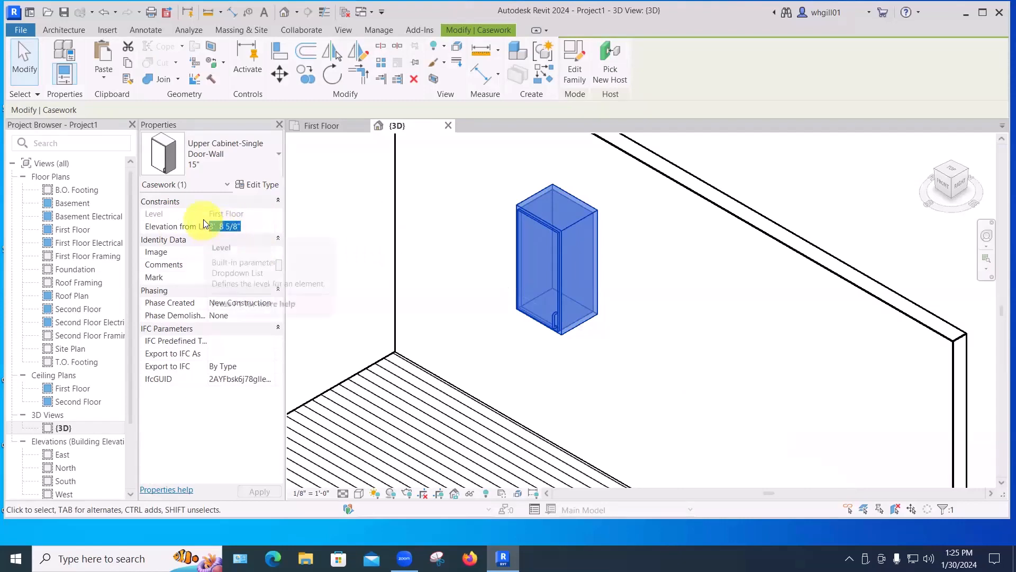
type("4'6")
key("Return")
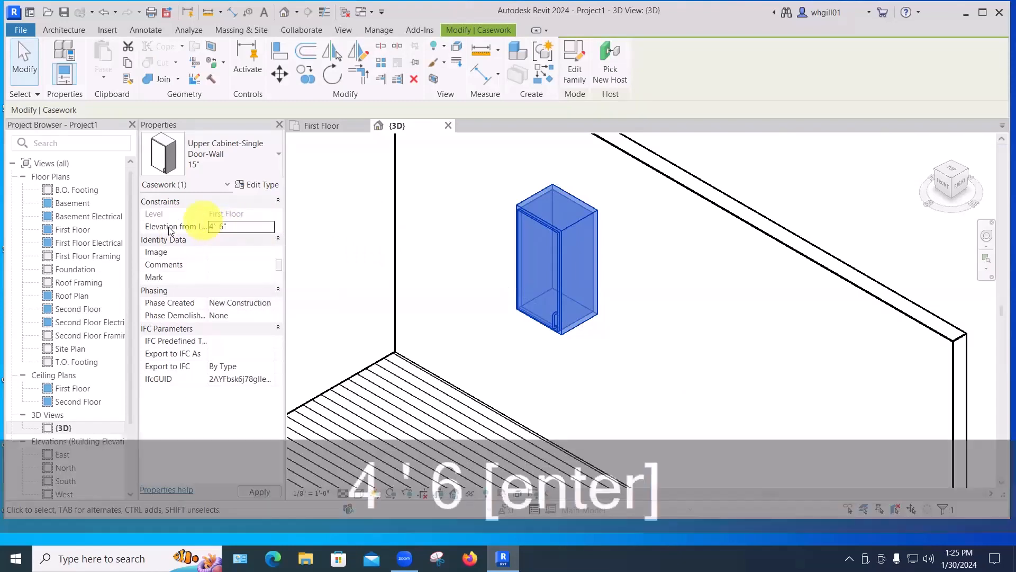
left_click(546, 382)
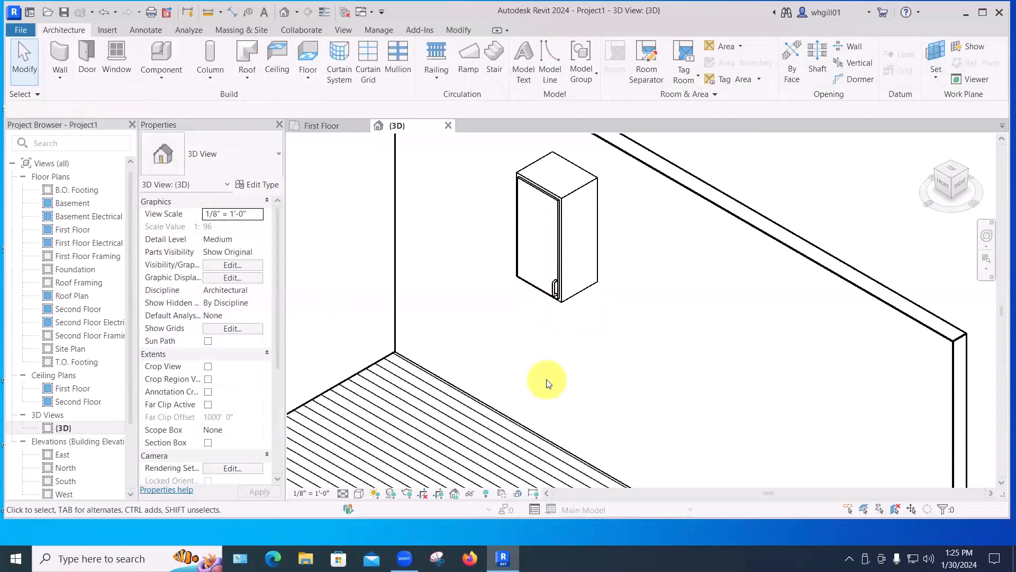
Set the cabinet type's height to 4' in its type properties.
left_click(562, 294)
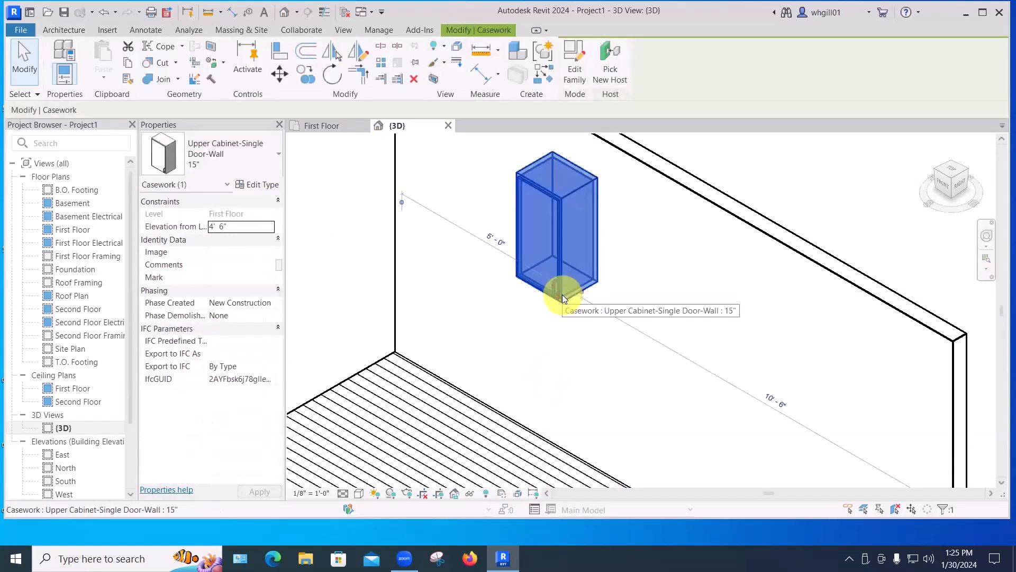
left_click(258, 186)
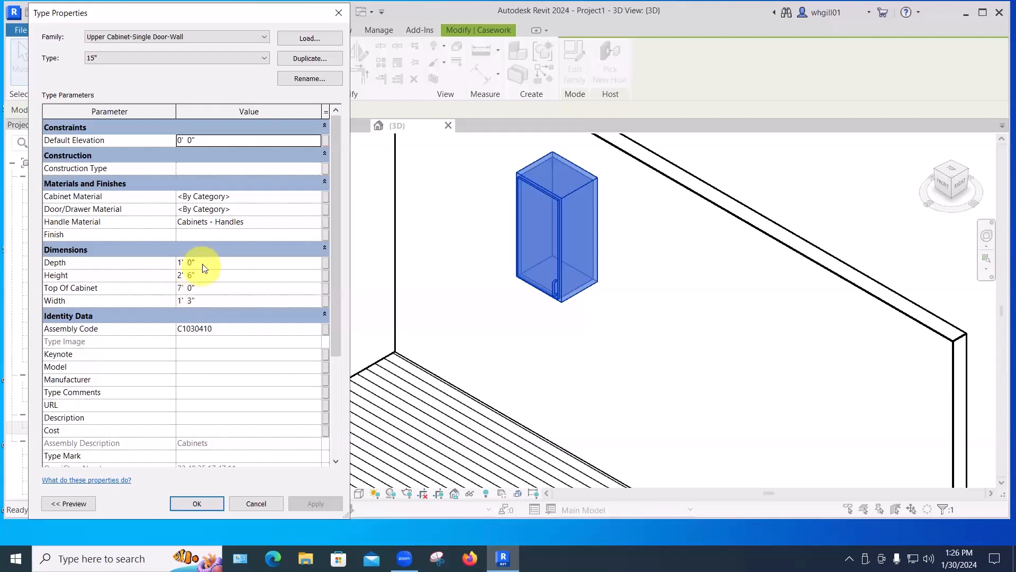
left_click(192, 275)
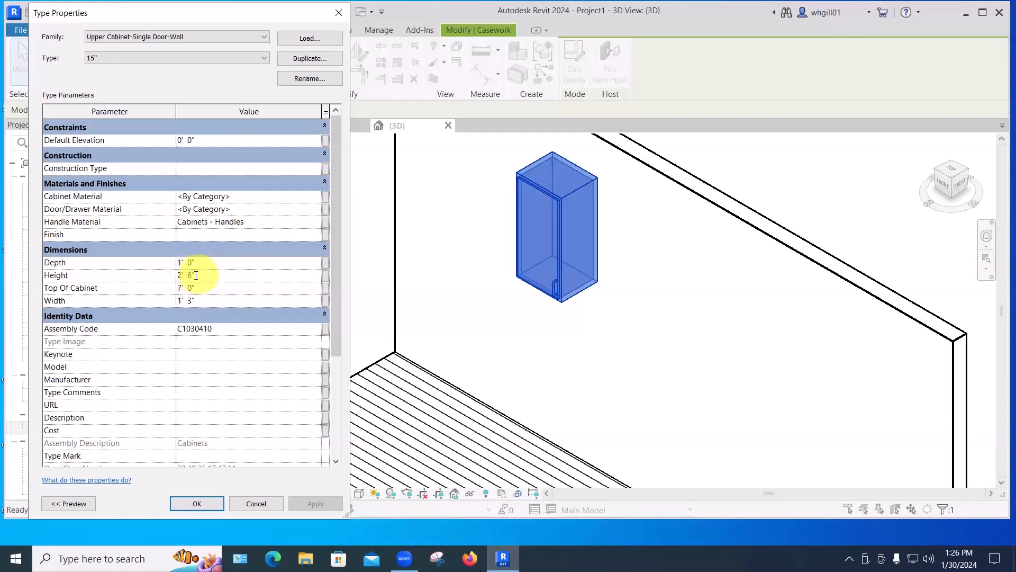
double_click(183, 275)
type("4'")
key("Return")
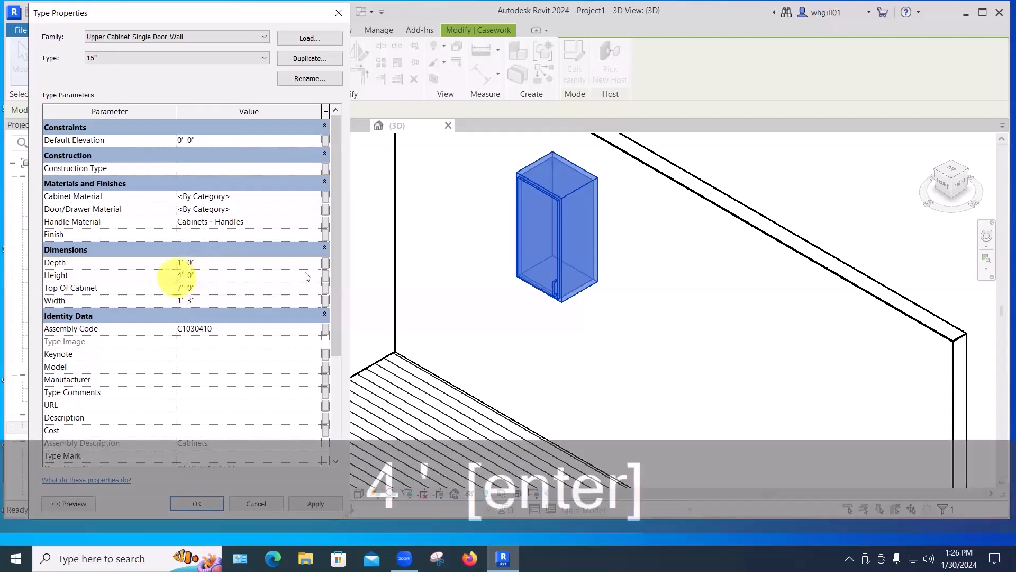
left_click(317, 504)
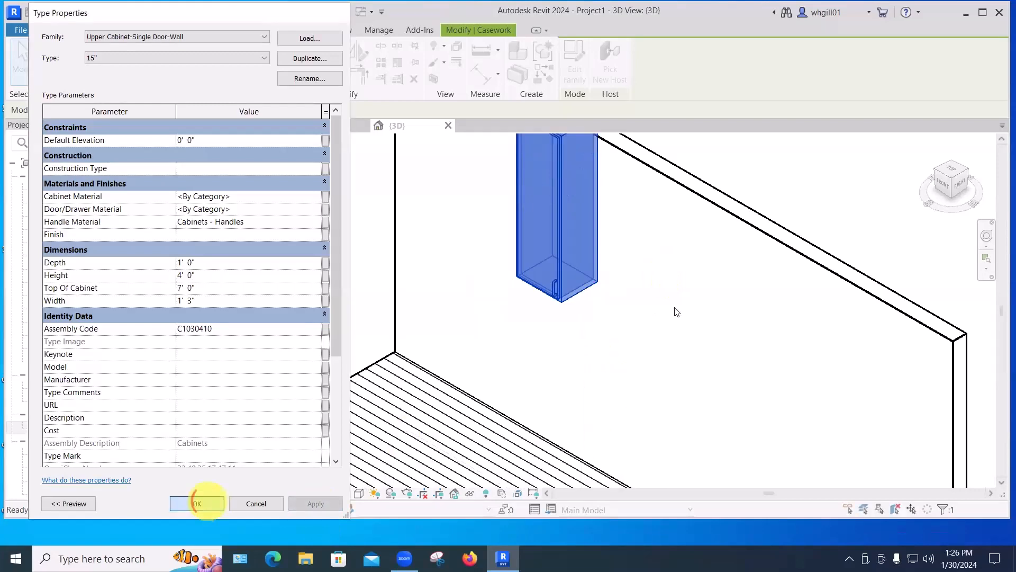
left_click(213, 500)
Open the selected upper cabinet's family in the Family Editor.
middle_click_drag(674, 307, 662, 415)
left_click(688, 379)
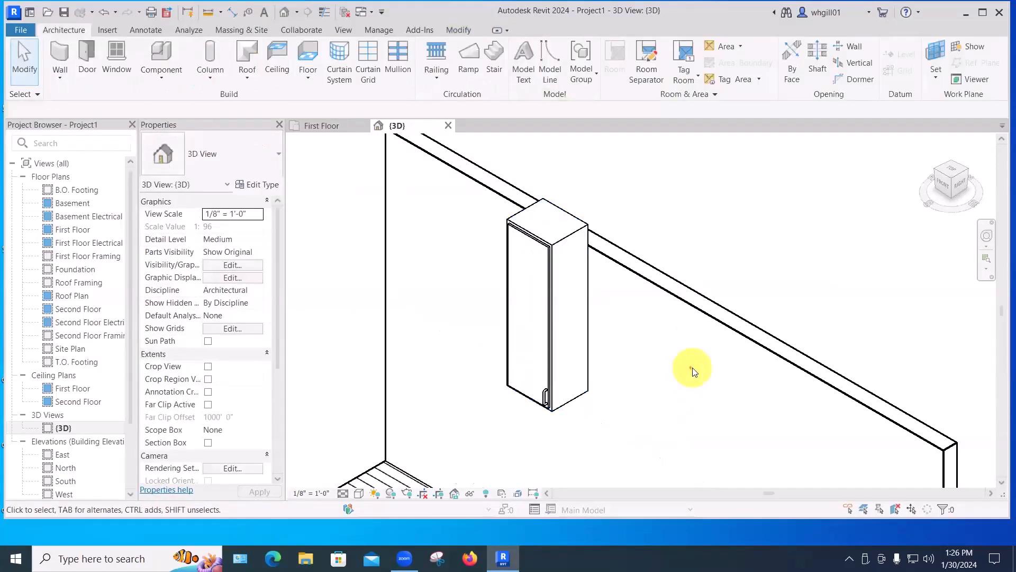
left_click(552, 323)
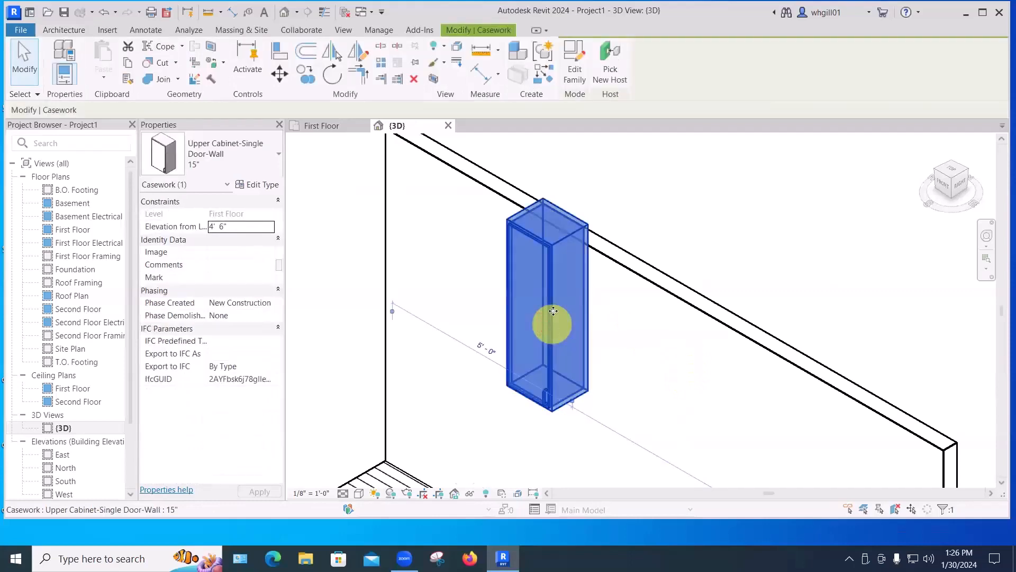
left_click(575, 64)
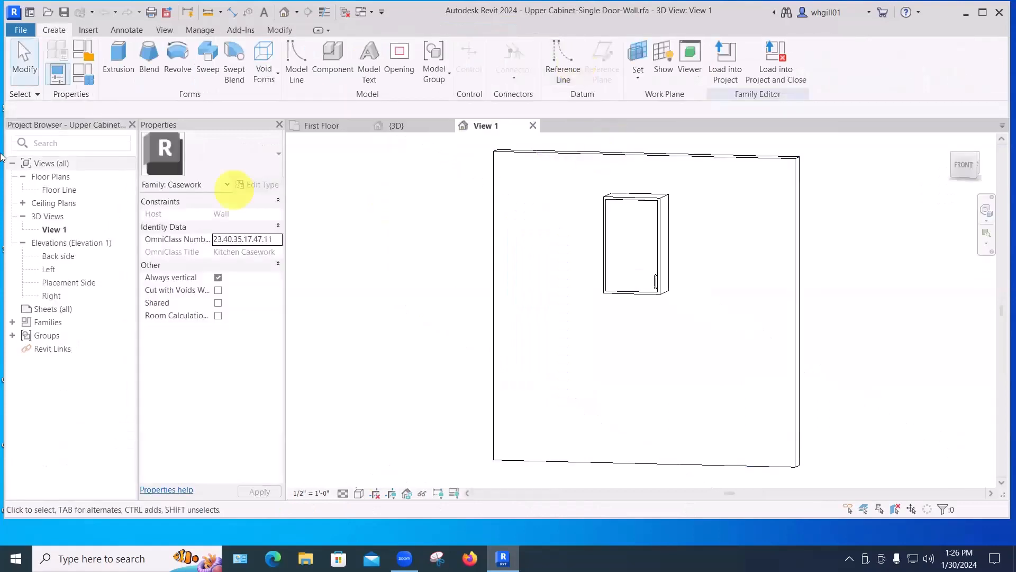
Open the family's Floor Line plan view and examine the cabinet's reference planes and dimensions.
double_click(50, 191)
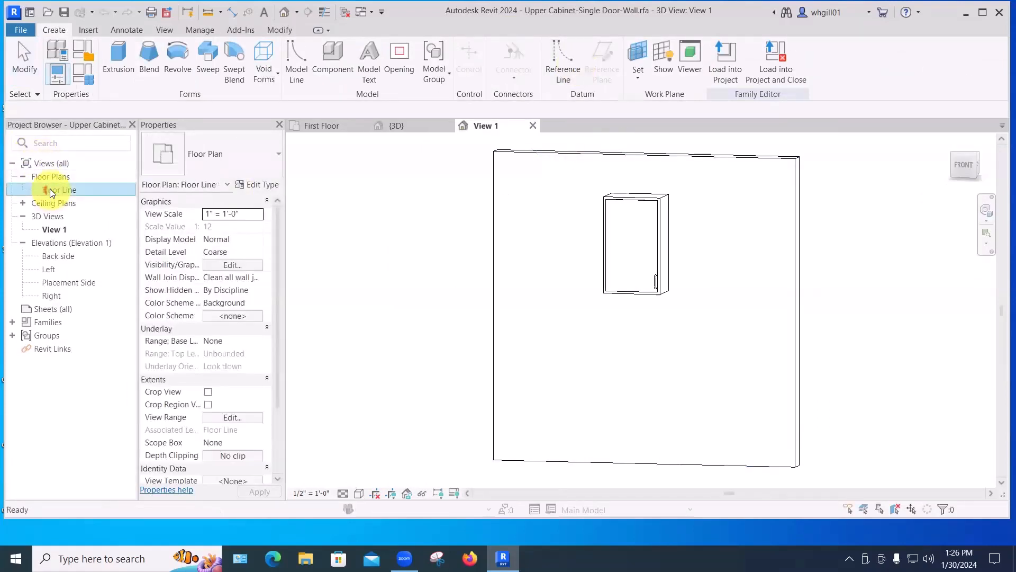
middle_click_drag(733, 300, 696, 318)
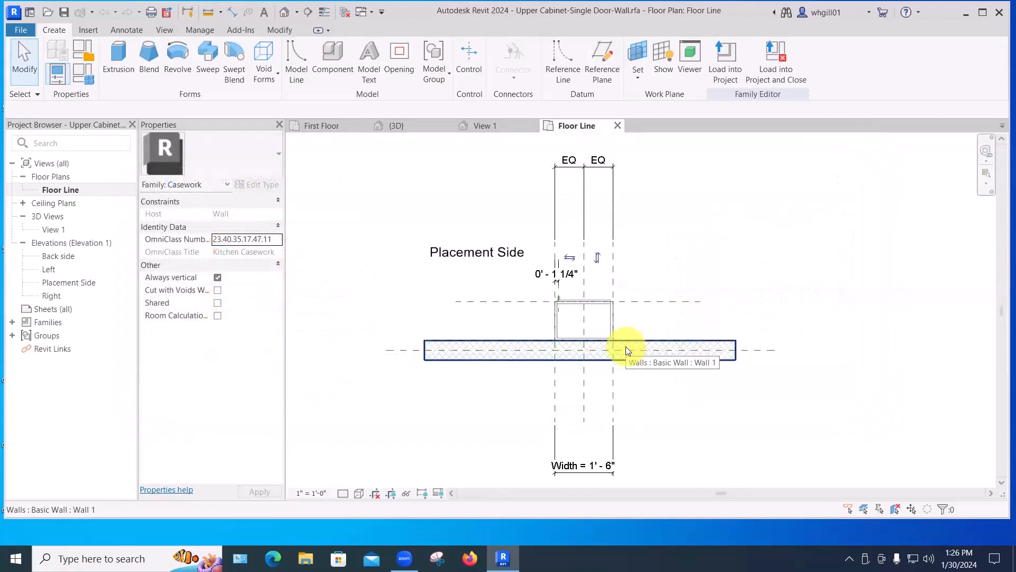
scroll(645, 326, "up", 2)
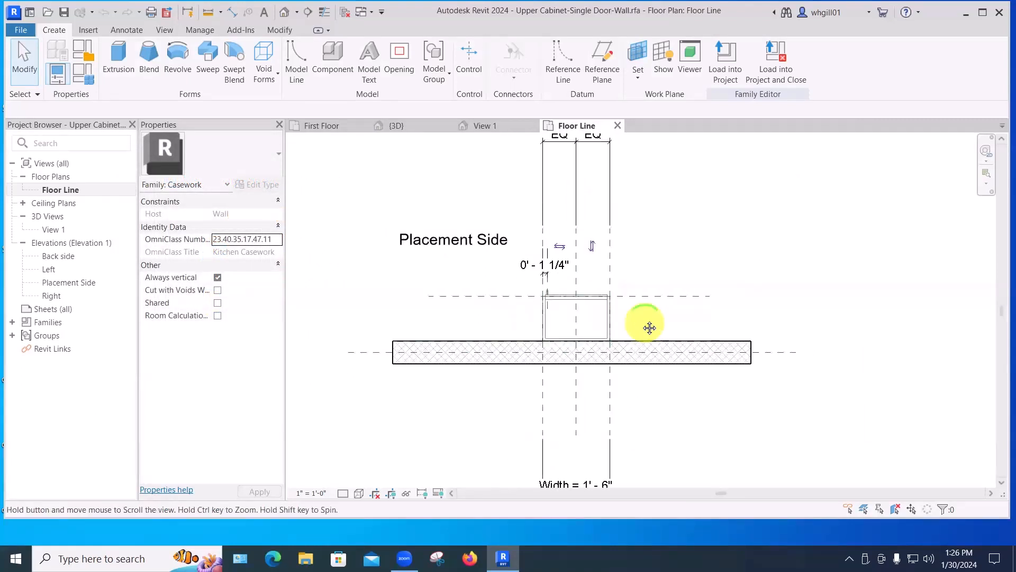
scroll(649, 328, "down", 2)
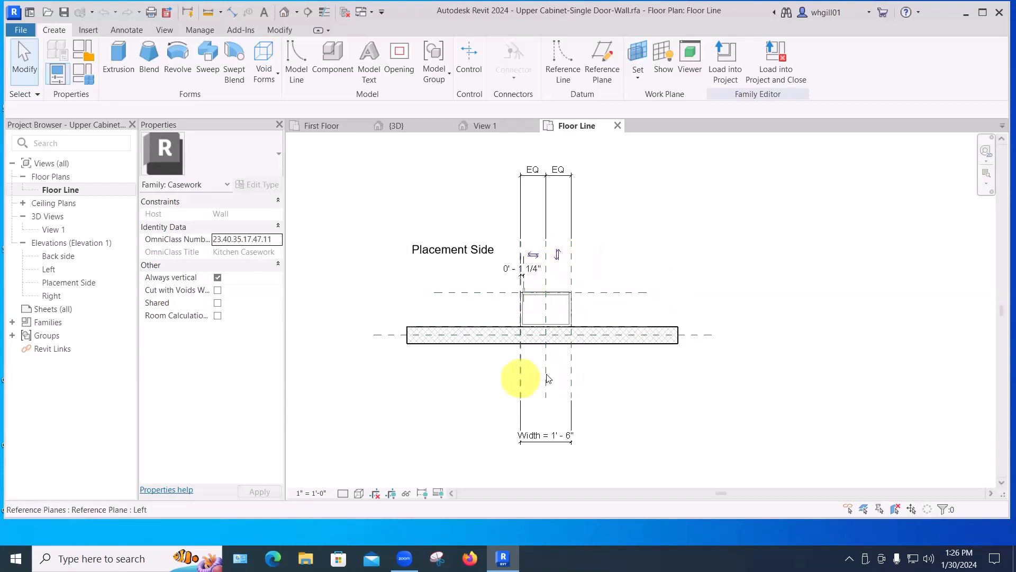
scroll(572, 307, "up", 3)
scroll(573, 335, "down", 3)
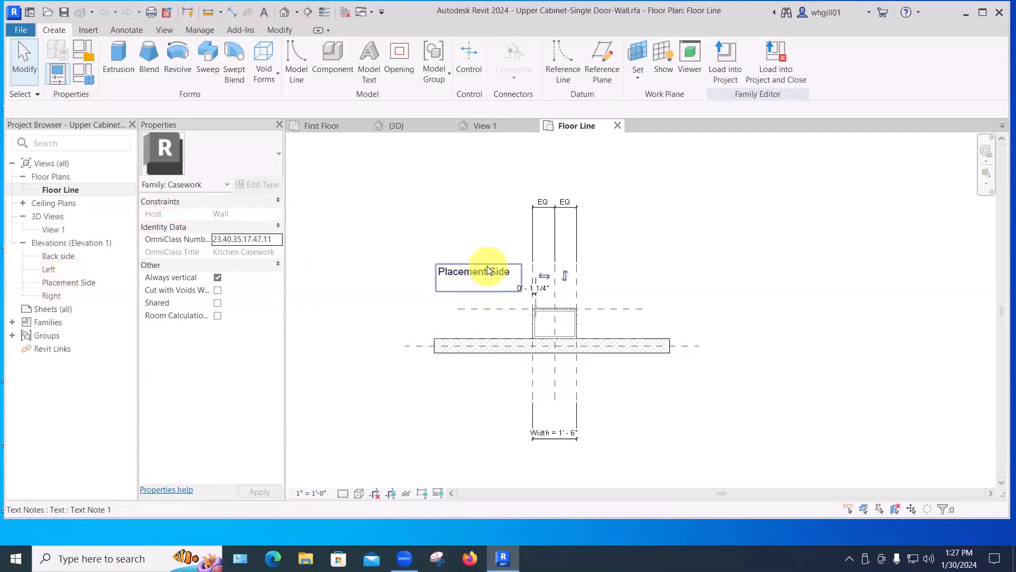
Examine the family's Placement Side, Left and Right elevation views.
double_click(59, 283)
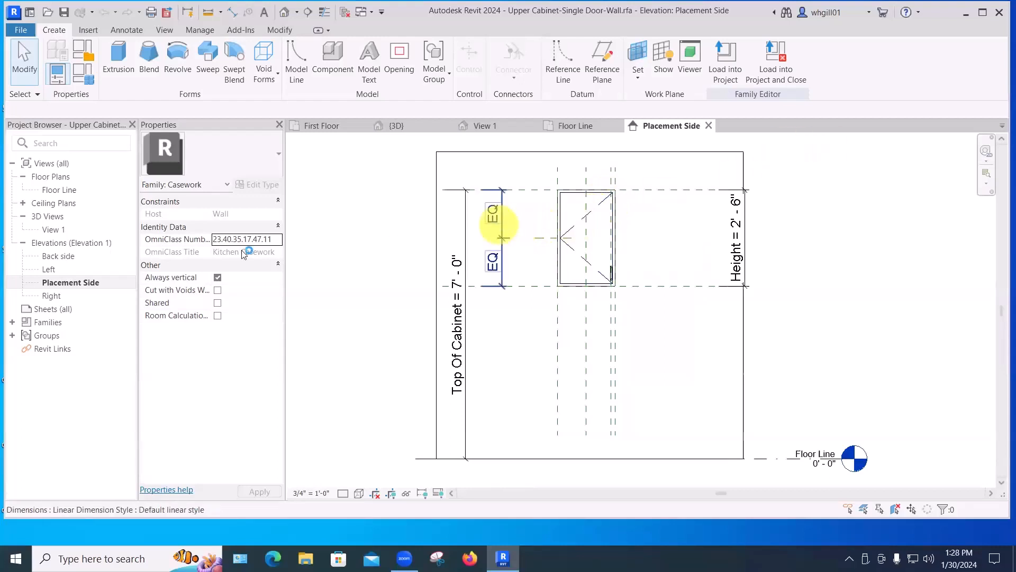
double_click(52, 269)
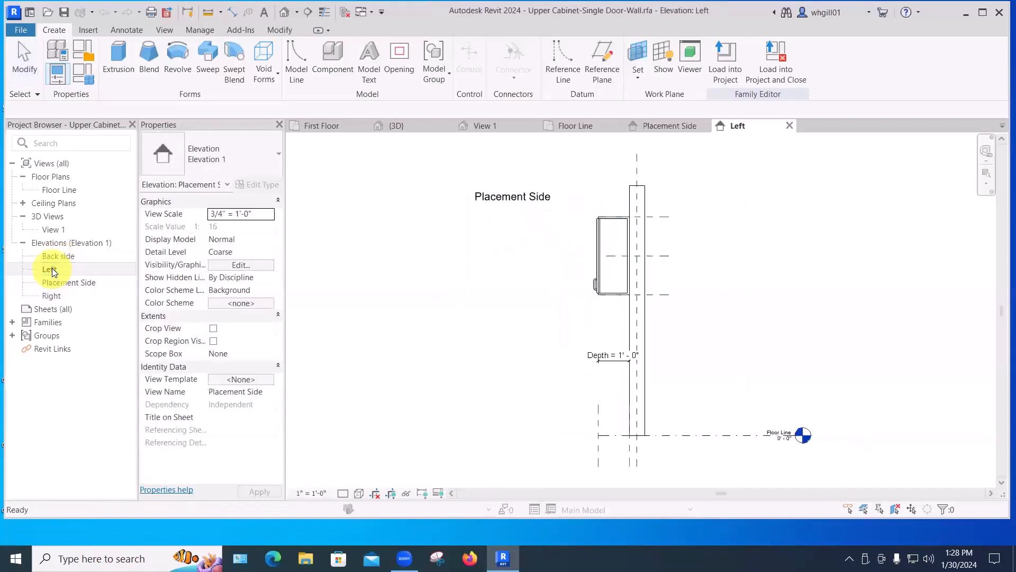
left_click(51, 295)
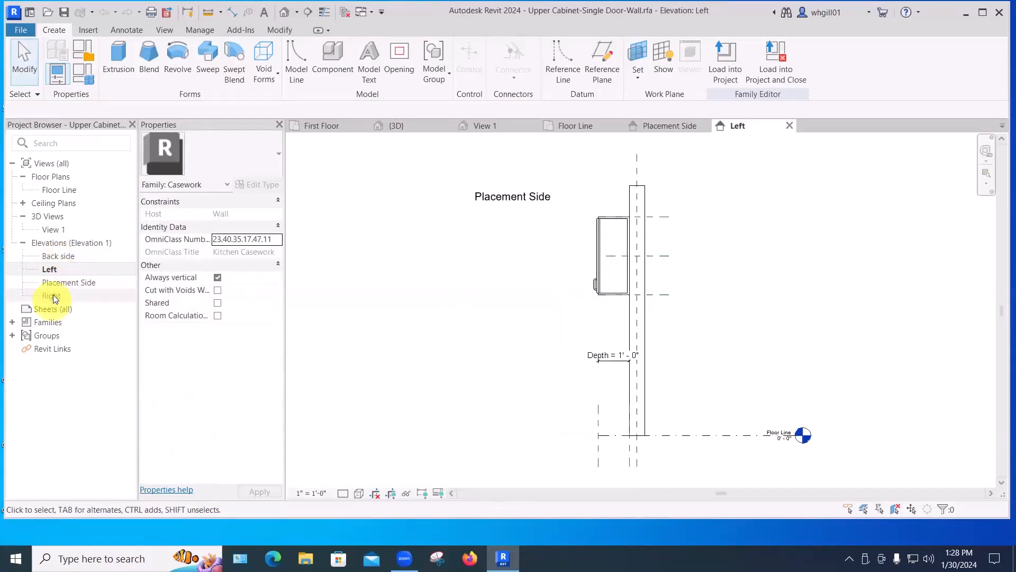
scroll(644, 336, "up", 2)
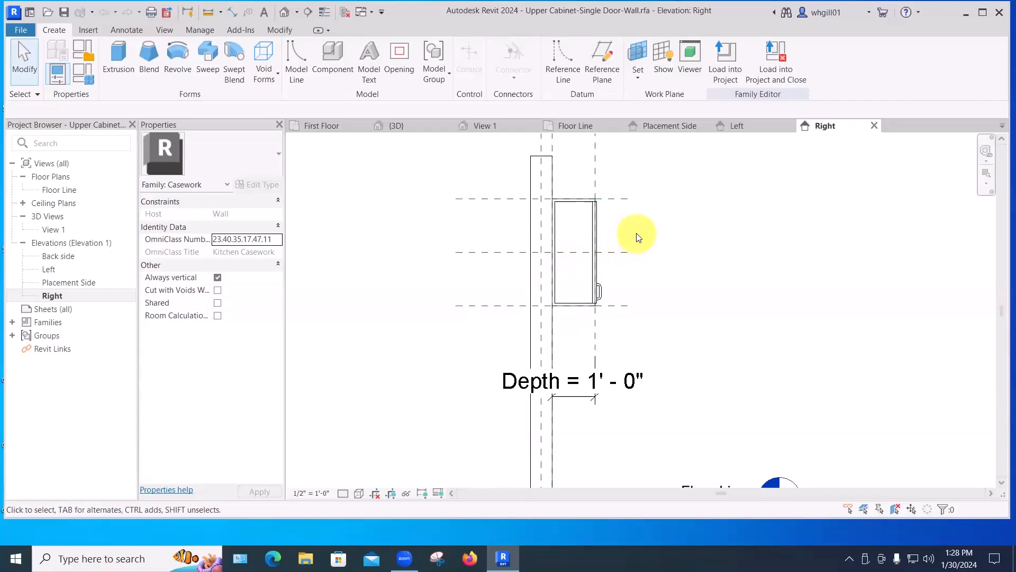
Close the family views and return to the project's 3D view of the cabinet.
left_click(875, 125)
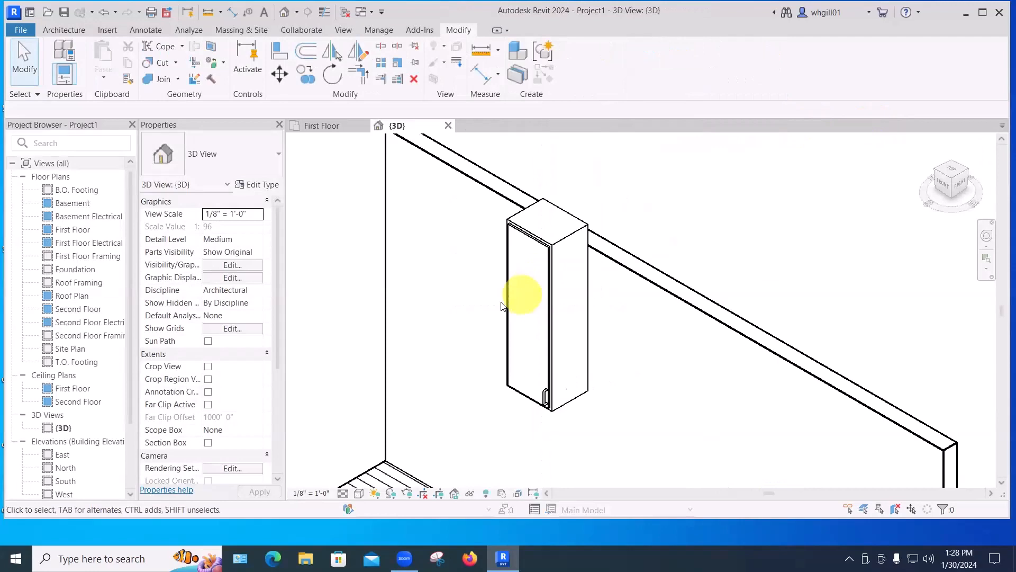
middle_click_drag(443, 340, 507, 173)
scroll(508, 174, "down", 1)
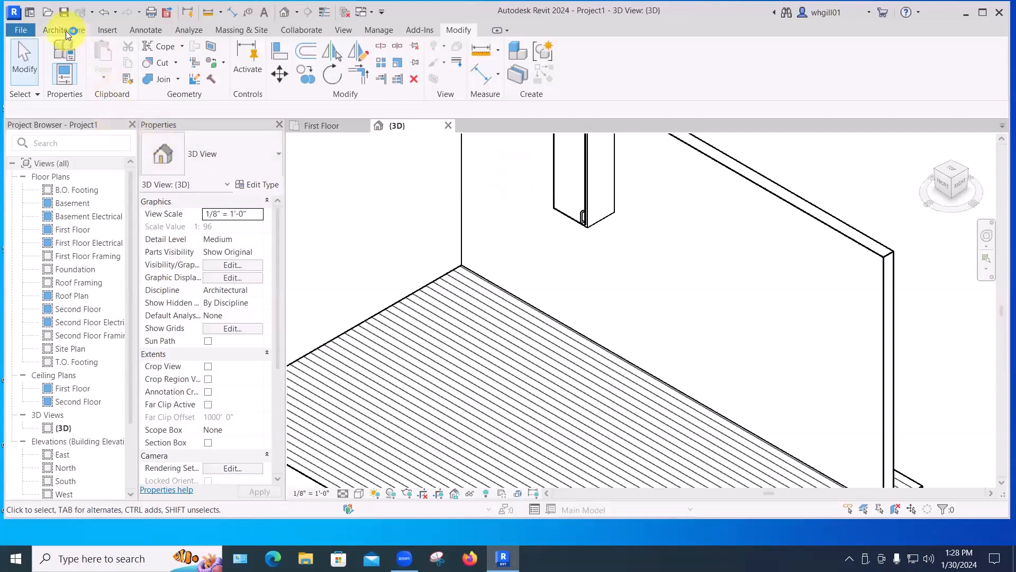
Create a new family from the Entourage.rft template.
left_click(24, 30)
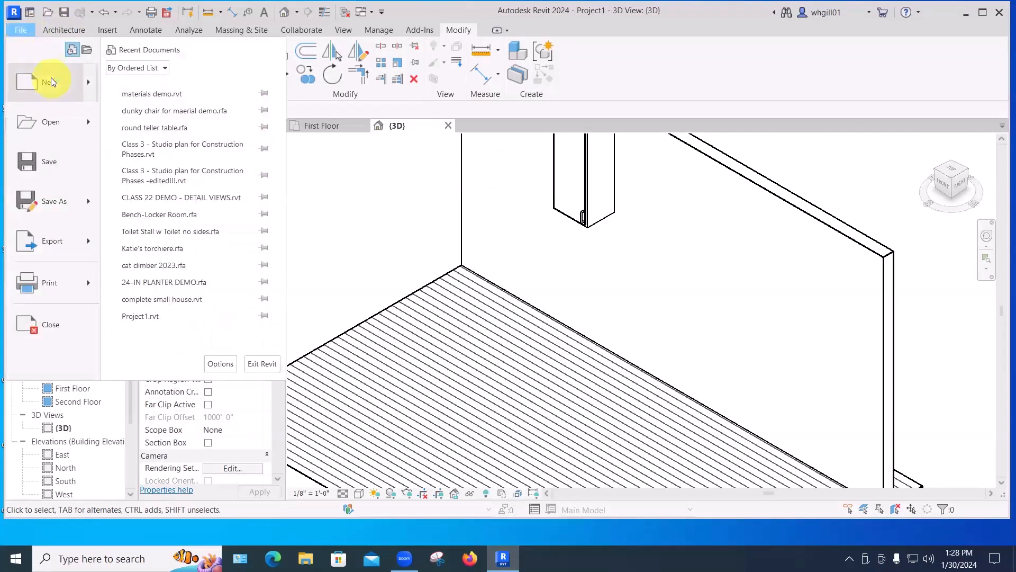
mouse_move(51, 79)
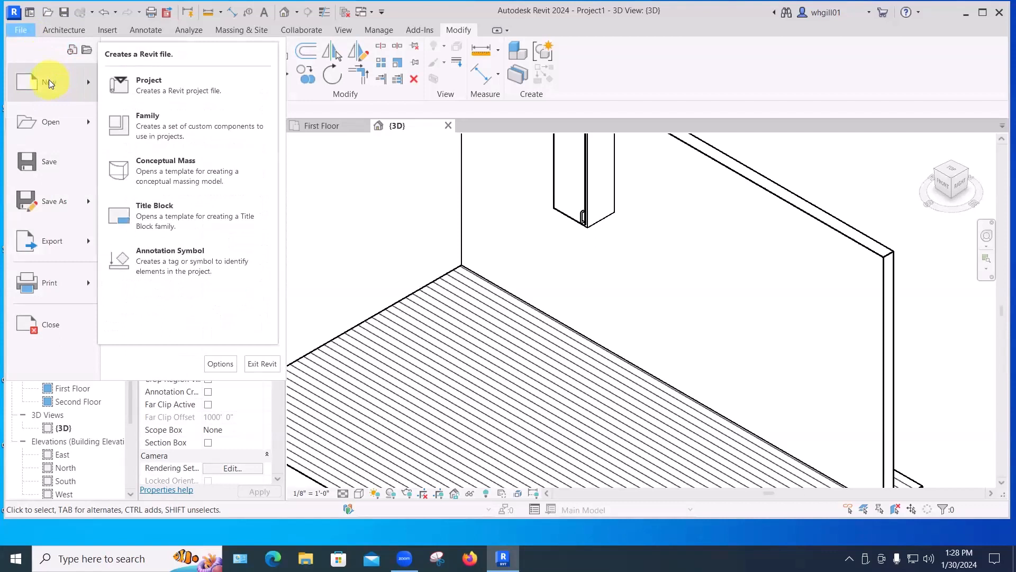
left_click(145, 124)
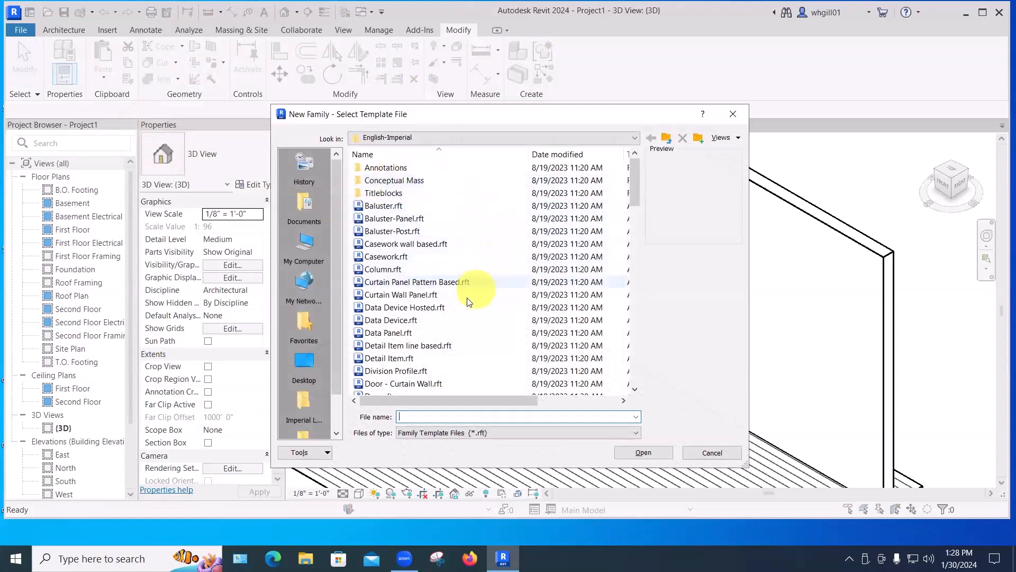
scroll(455, 312, "down", 2)
scroll(446, 320, "up", 1)
scroll(447, 320, "down", 5)
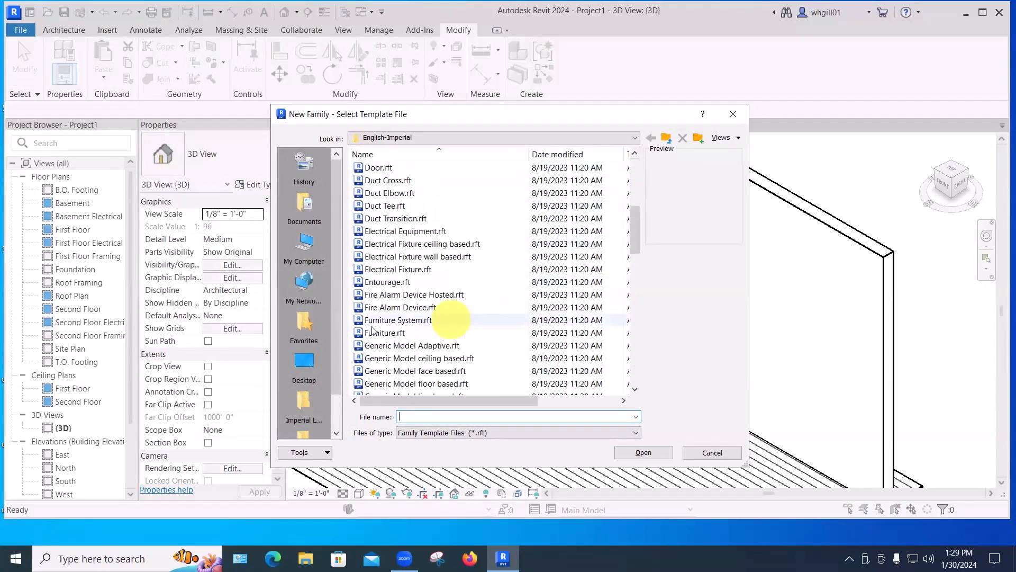
left_click(389, 282)
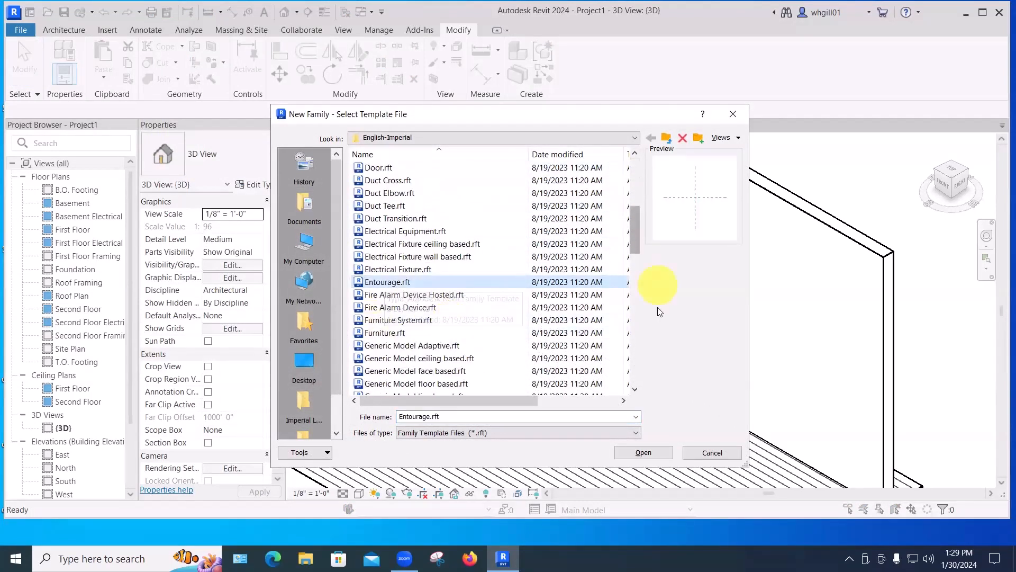
left_click(648, 453)
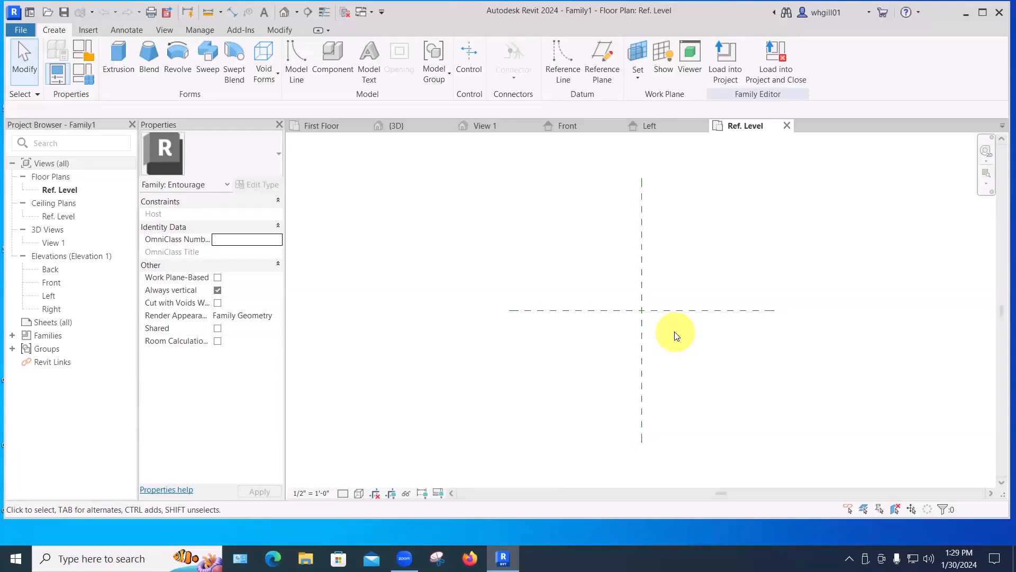
Start an extrusion and sketch a rectangle about 2'-0" by 1'-0" from the intersection of the reference planes.
left_click(119, 70)
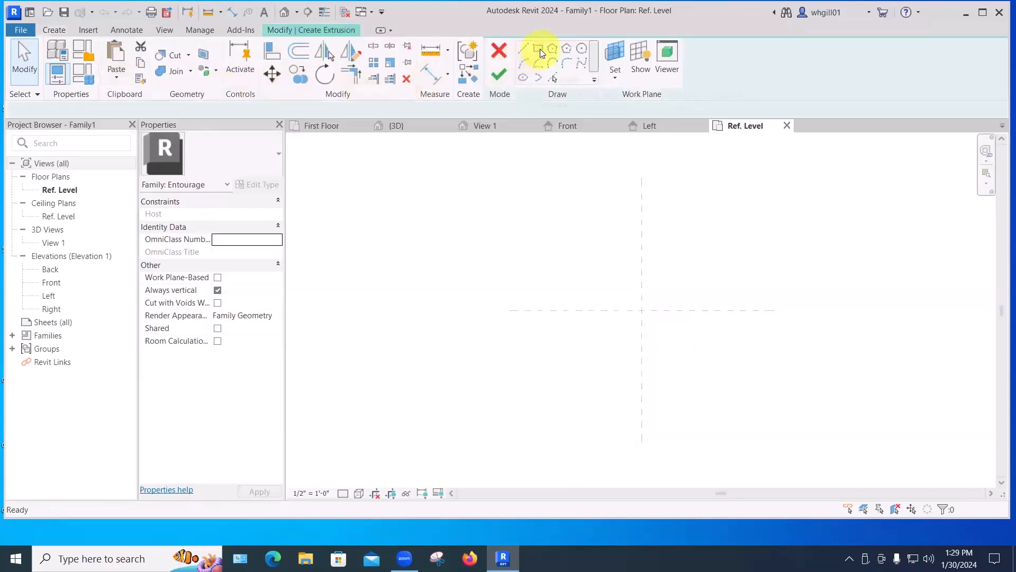
left_click(642, 310)
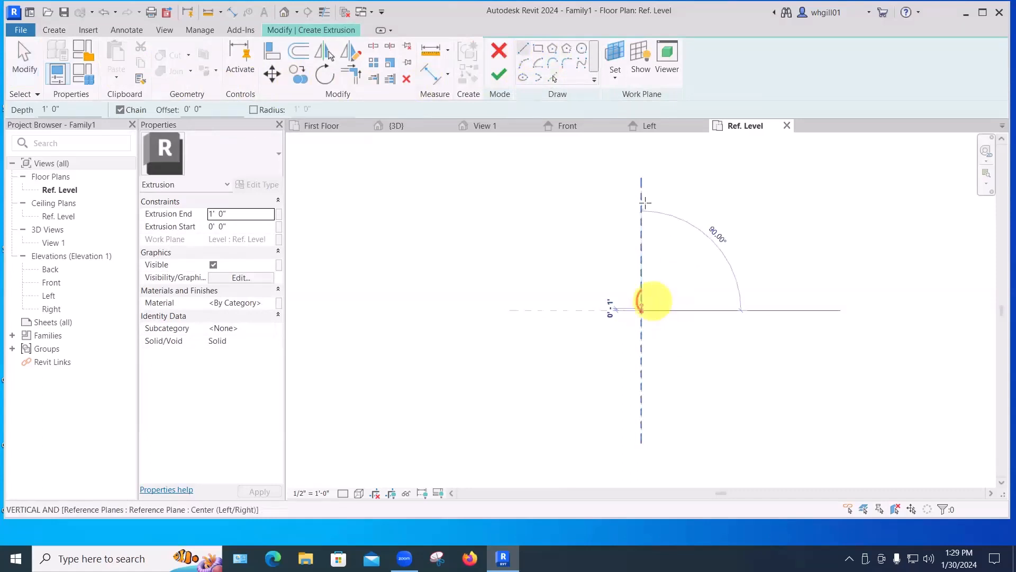
left_click(538, 48)
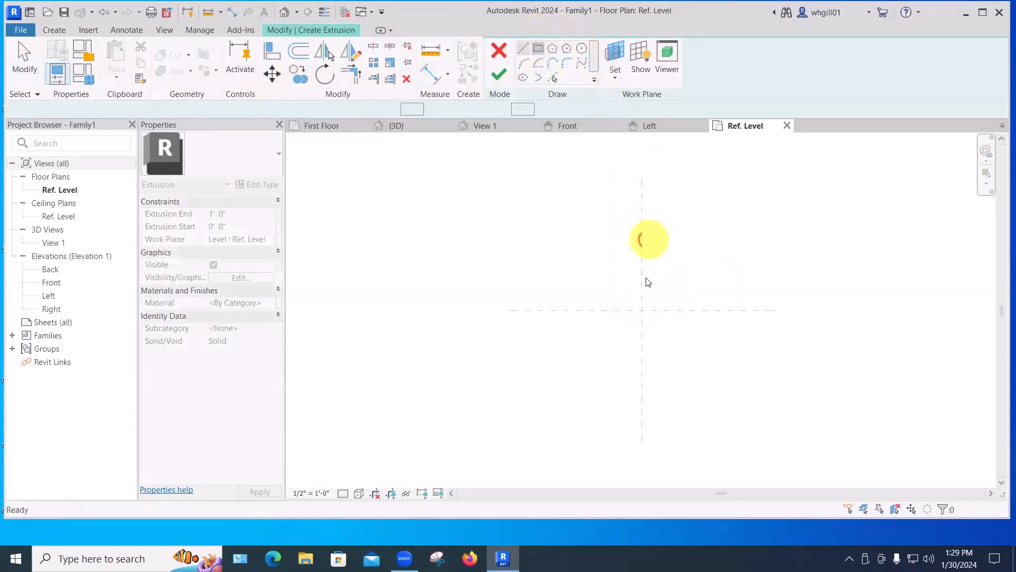
left_click(641, 310)
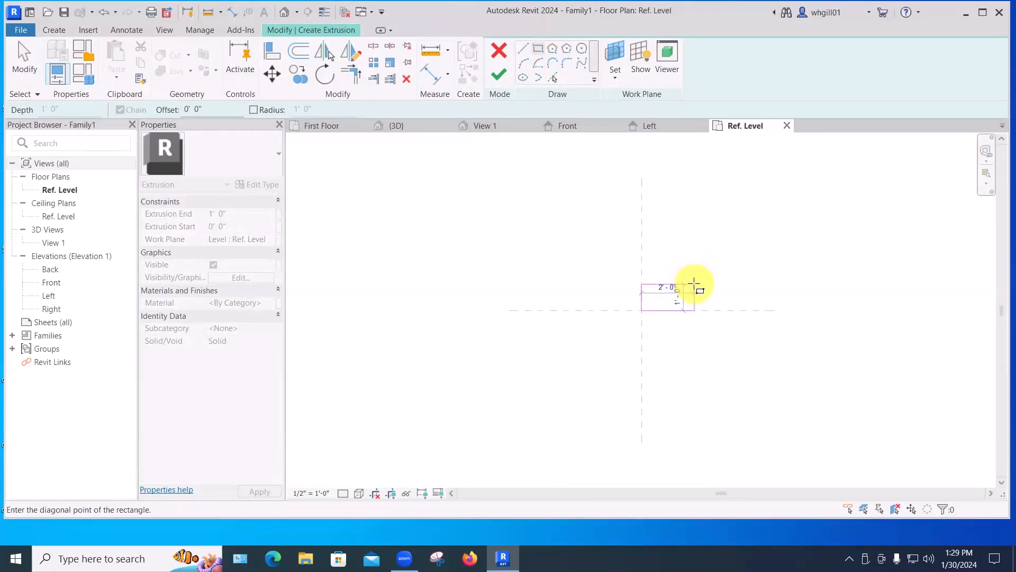
left_click(694, 284)
Set the extrusion end to 4' and finish the extrusion.
left_click(238, 214)
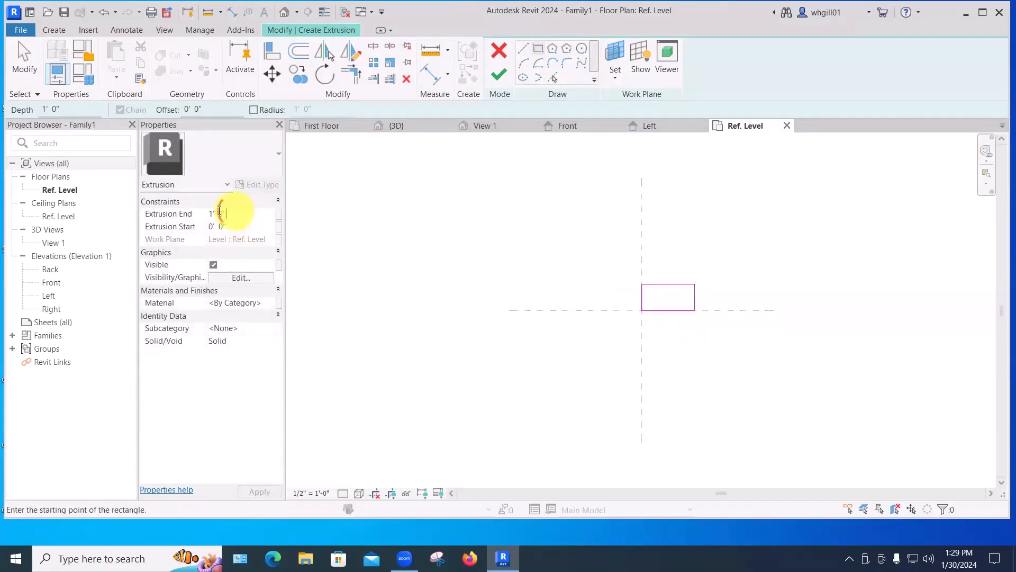
left_click_drag(227, 213, 208, 214)
type("4'")
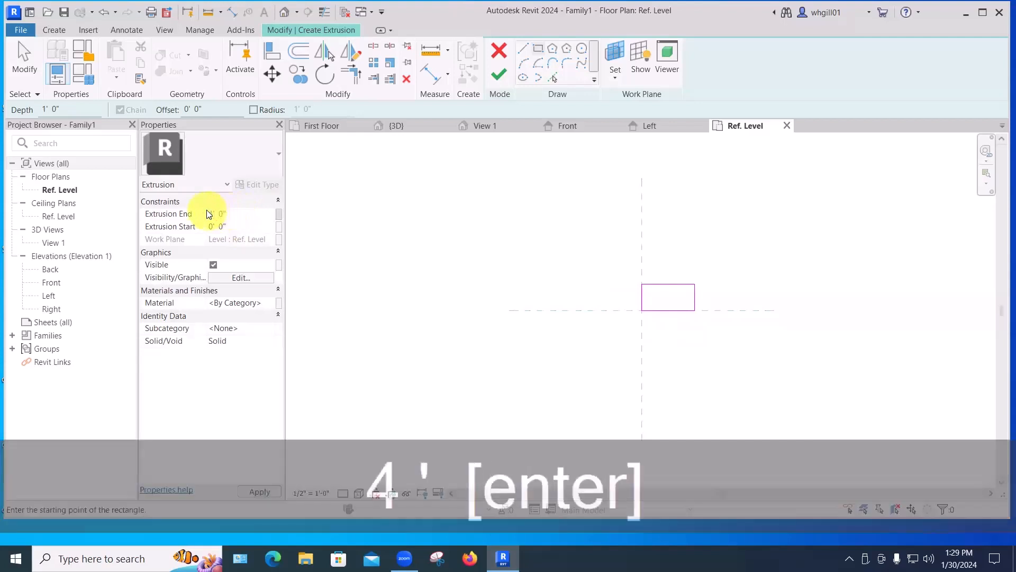
key("Return")
left_click(499, 74)
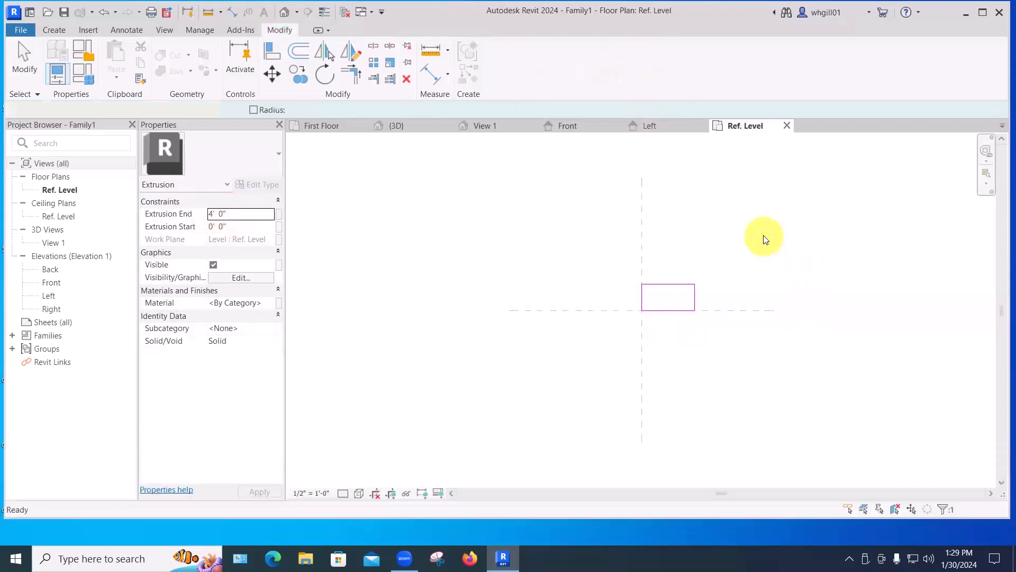
left_click(741, 228)
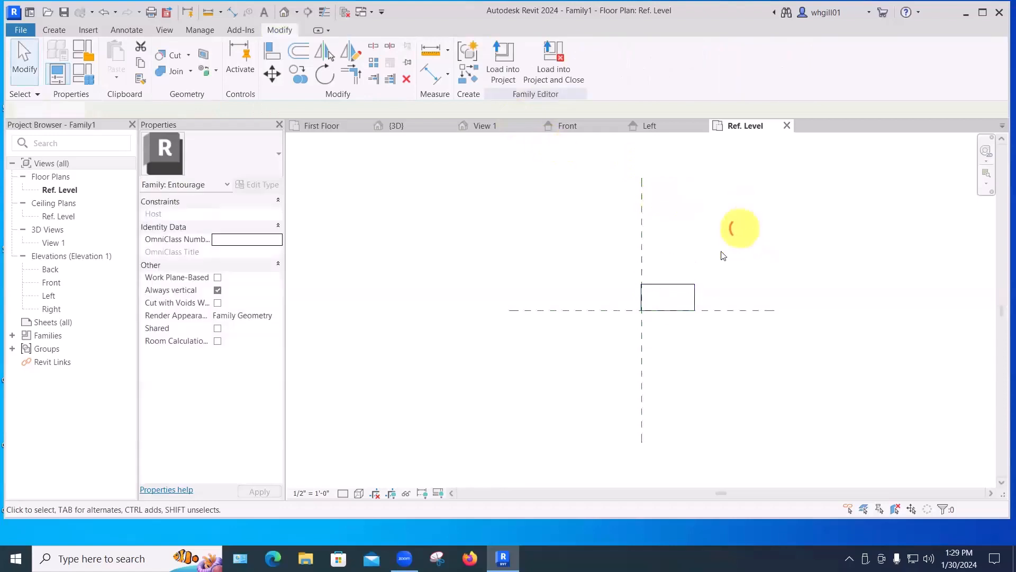
Move the extrusion left so it is centered on the vertical reference plane.
left_click(669, 283)
key("m")
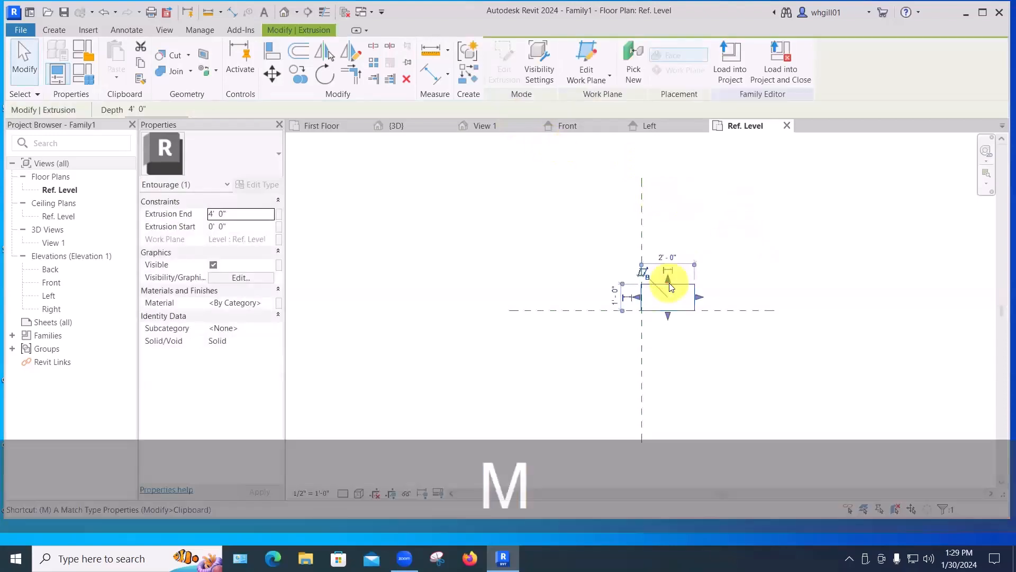
key("b")
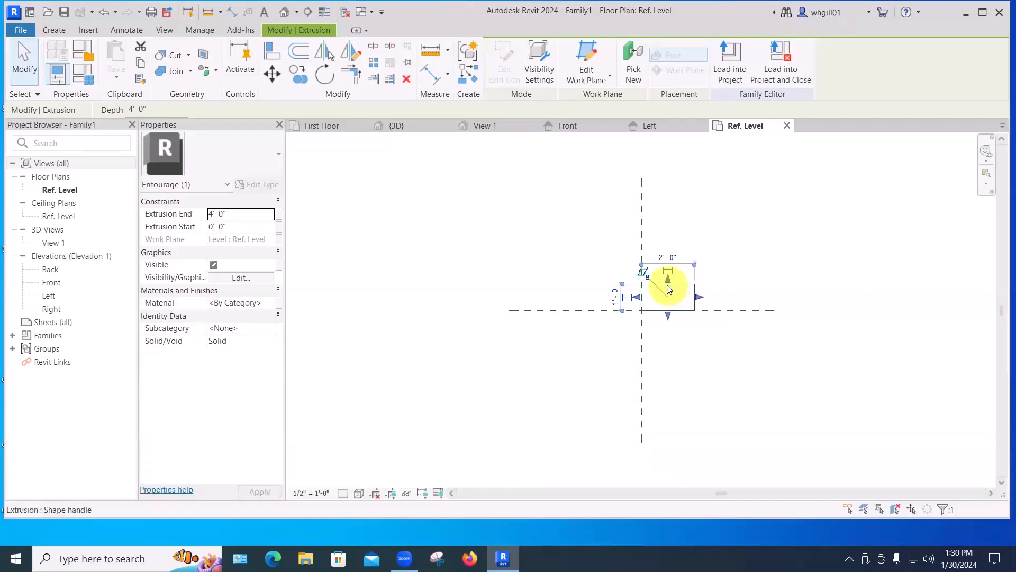
key("m")
key("v")
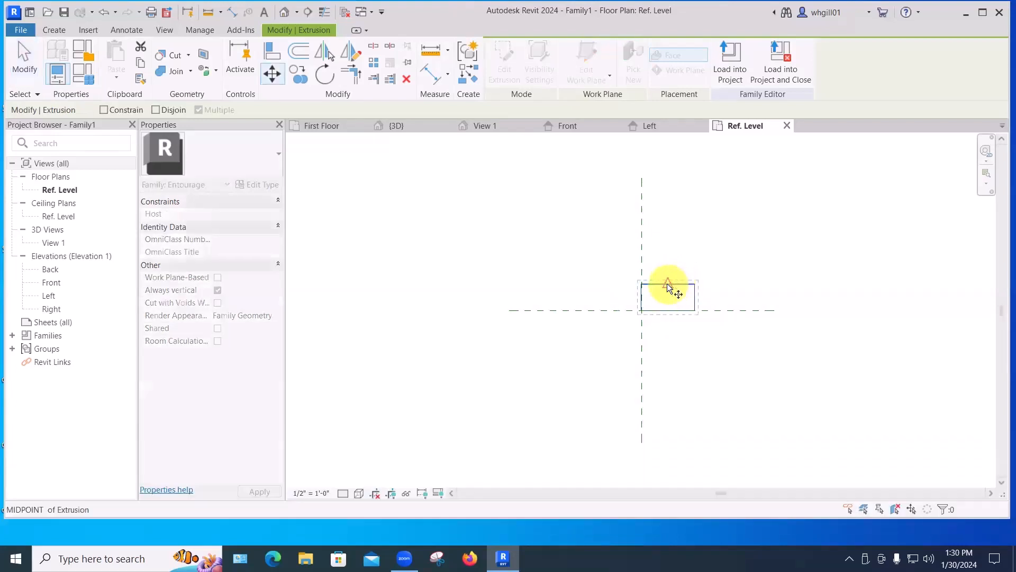
left_click(668, 284)
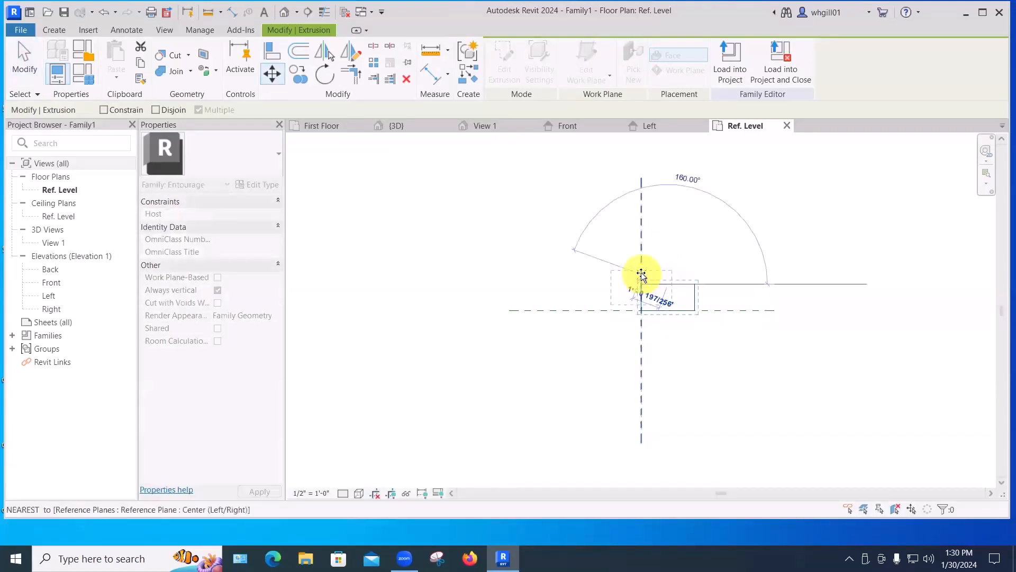
left_click(641, 274)
left_click(655, 279)
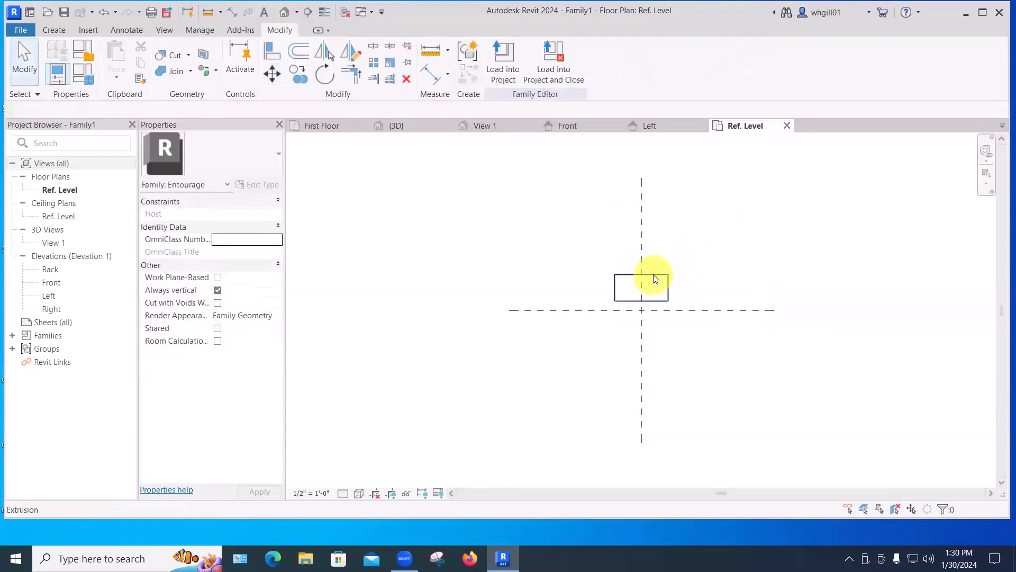
Move the extrusion down so it is centered on the horizontal reference plane.
left_click(655, 279)
key("m")
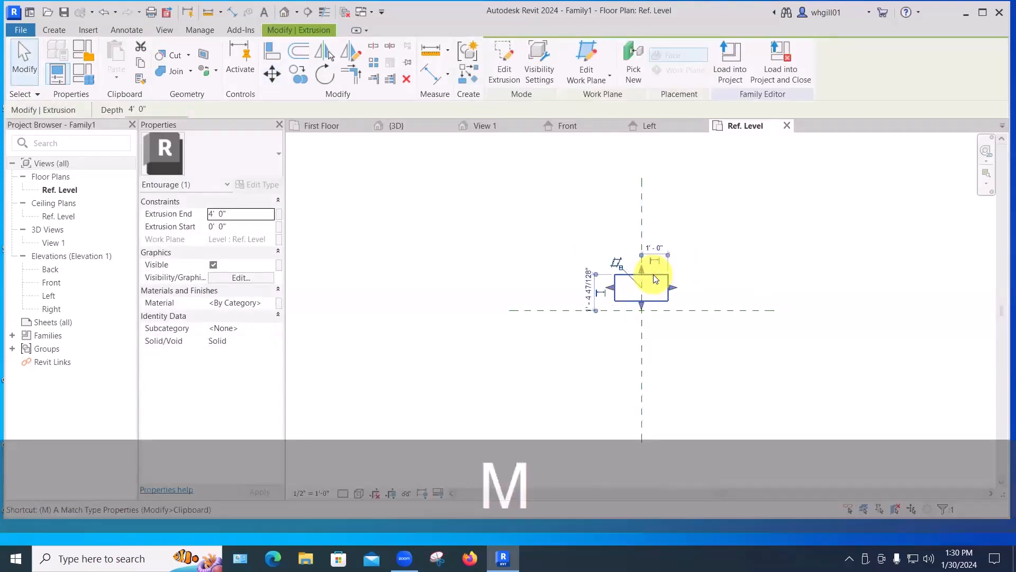
key("v")
left_click(615, 287)
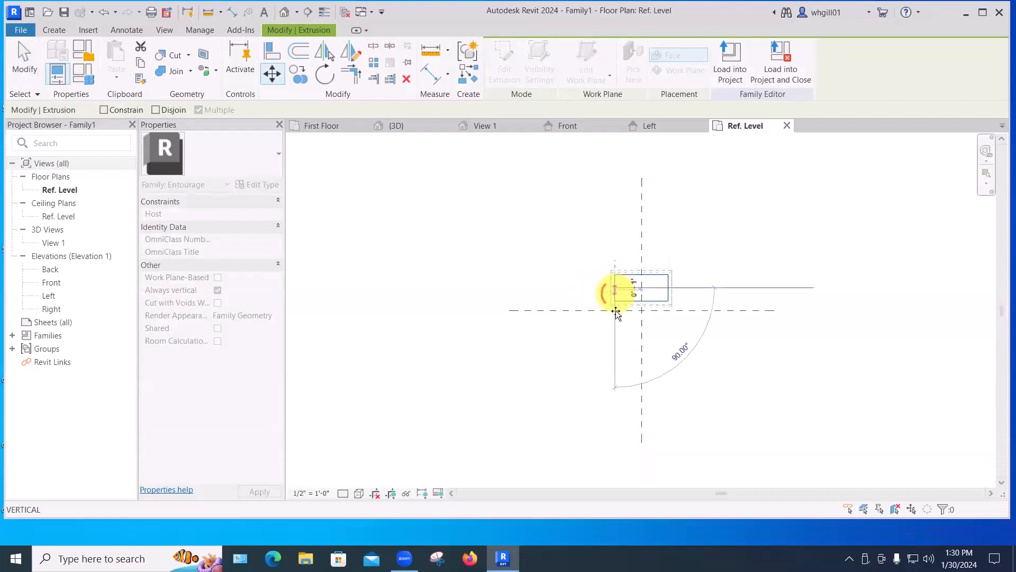
left_click(616, 311)
left_click(670, 341)
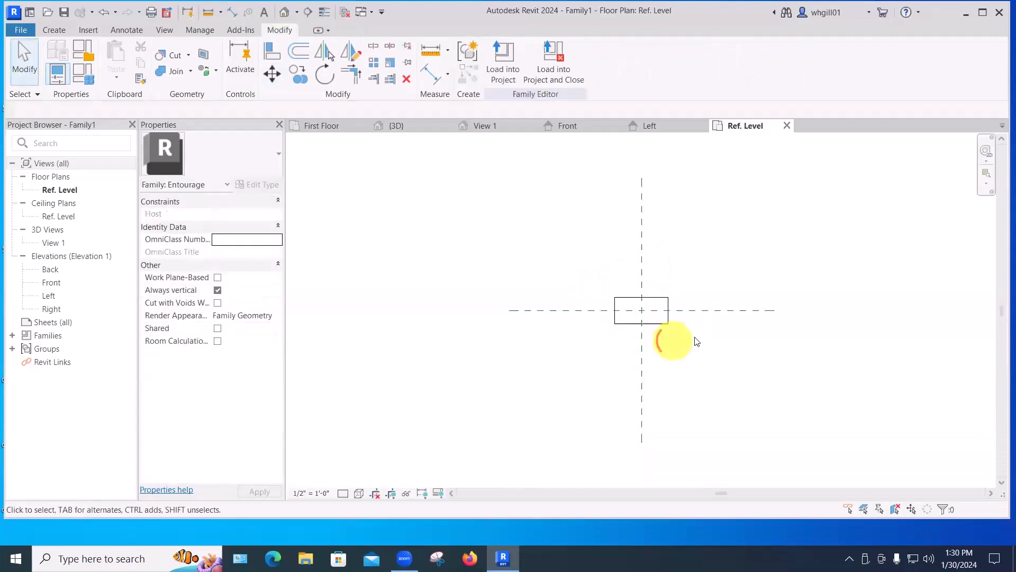
Check the extrusion in the 3D view and return to the Ref. Level plan.
scroll(695, 338, "up", 3)
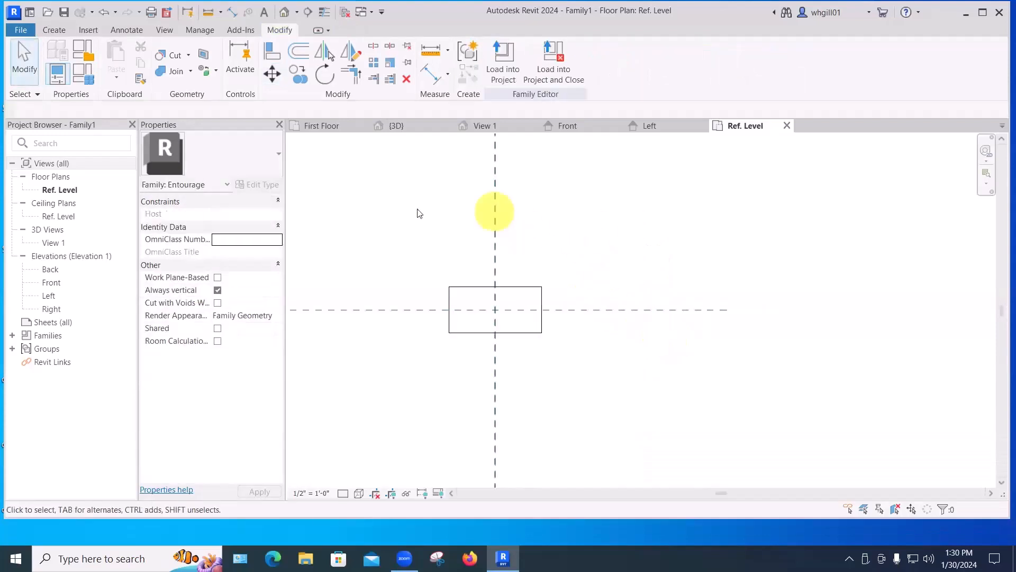
double_click(48, 242)
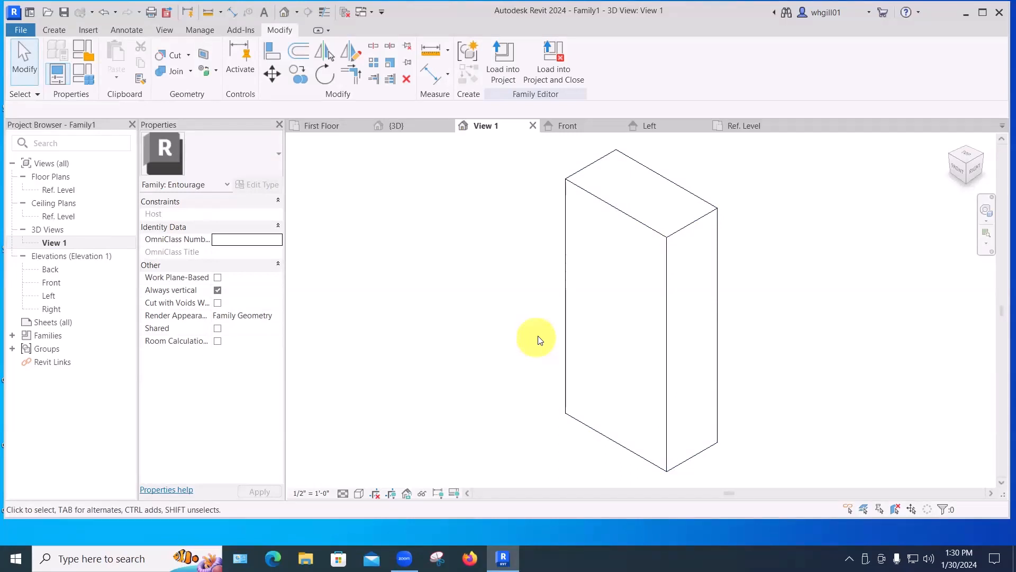
left_click(742, 126)
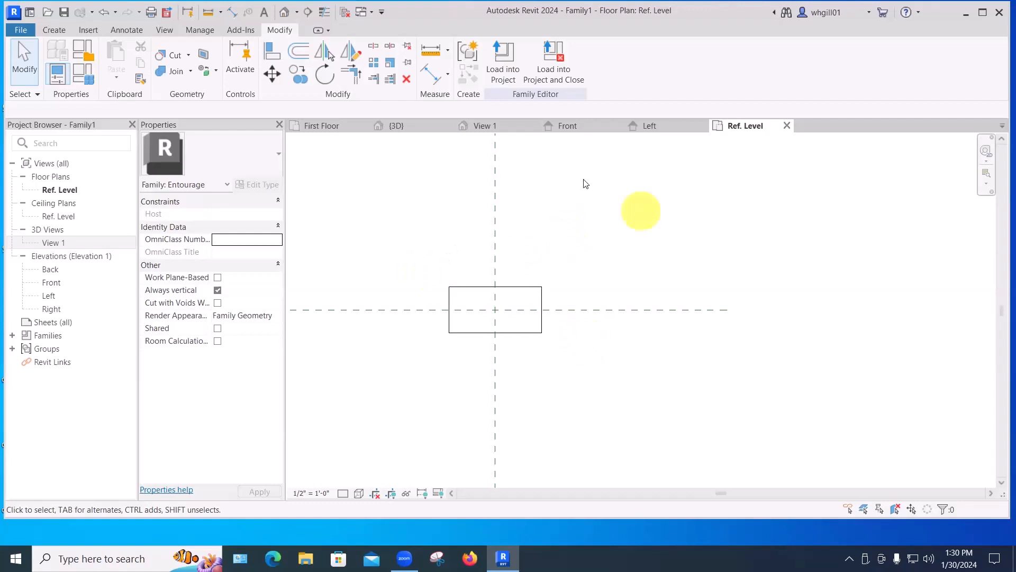
Draw a vertical reference plane along the extrusion's right edge and extend it below the box.
left_click(55, 30)
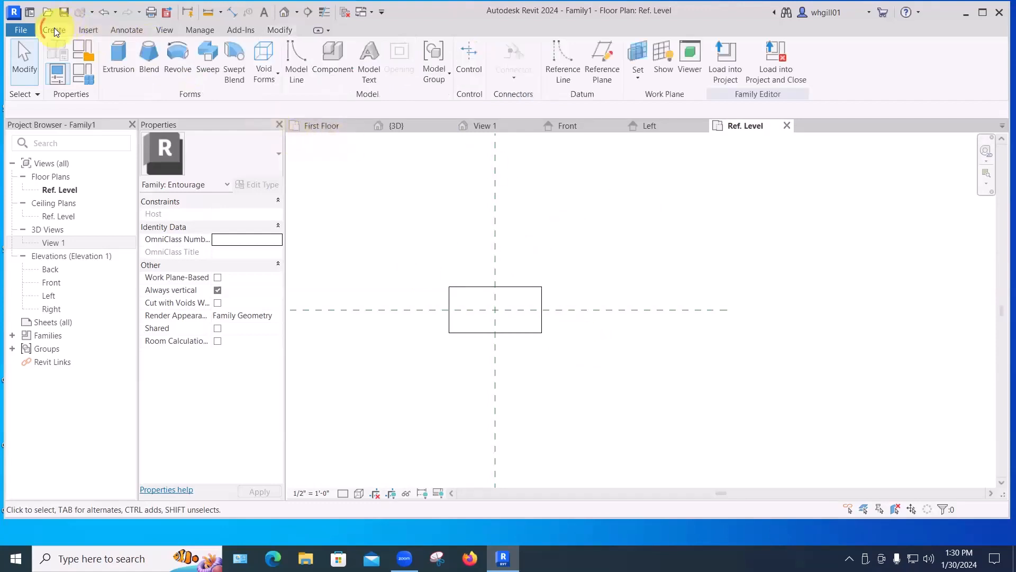
left_click(599, 73)
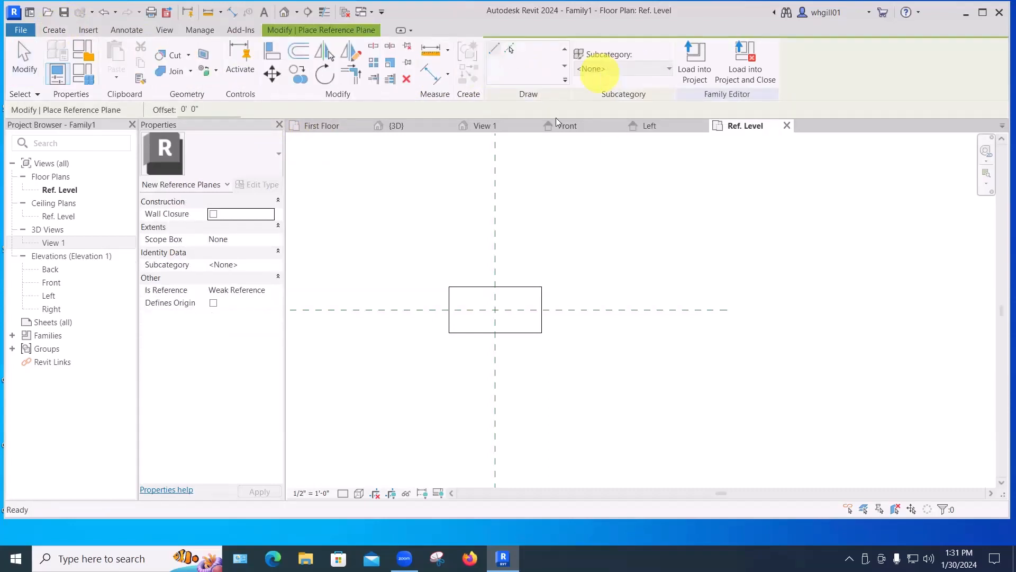
left_click(541, 287)
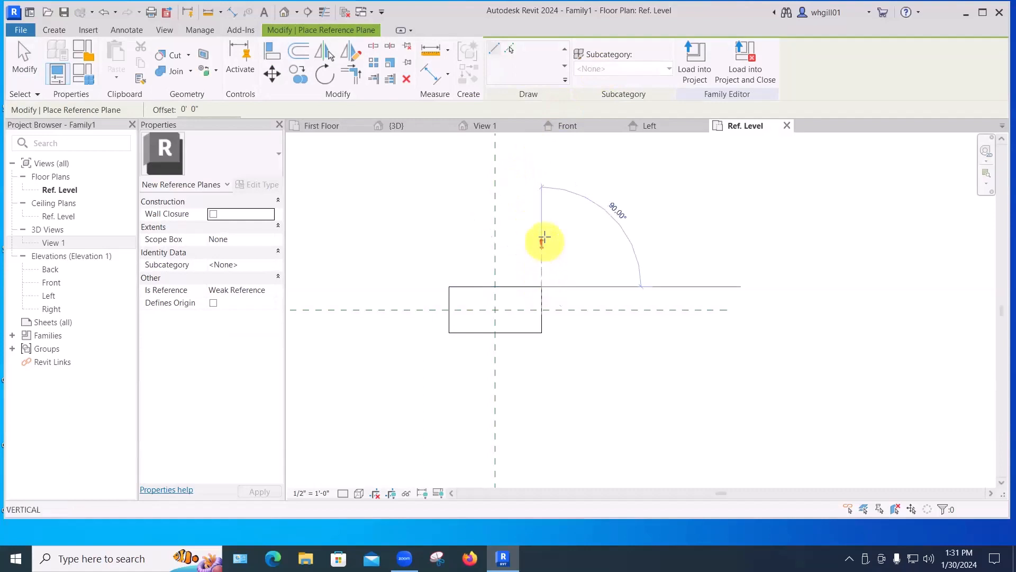
left_click(545, 210)
key("Escape")
key("Escape")
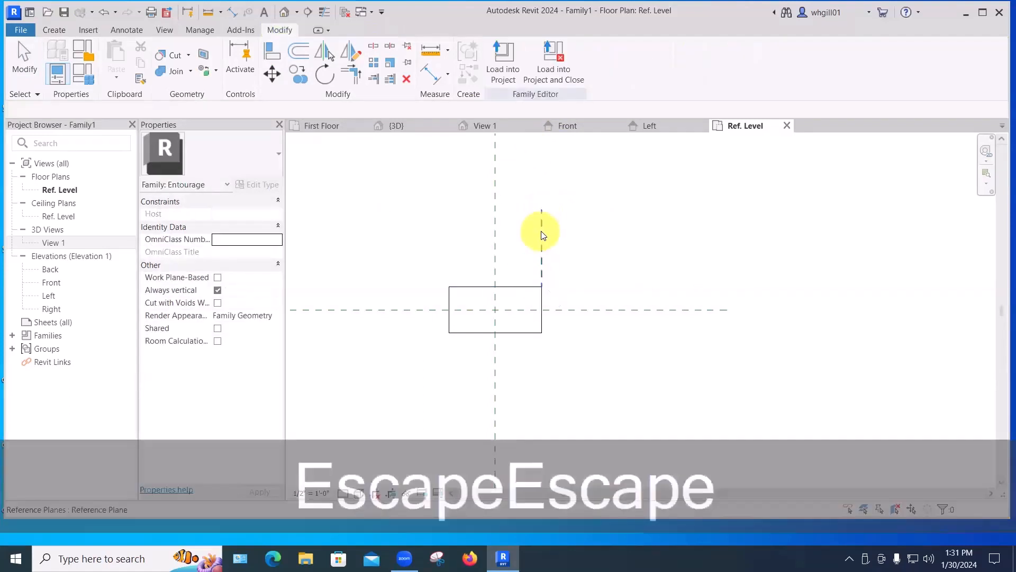
left_click(542, 278)
left_click_drag(541, 286, 543, 386)
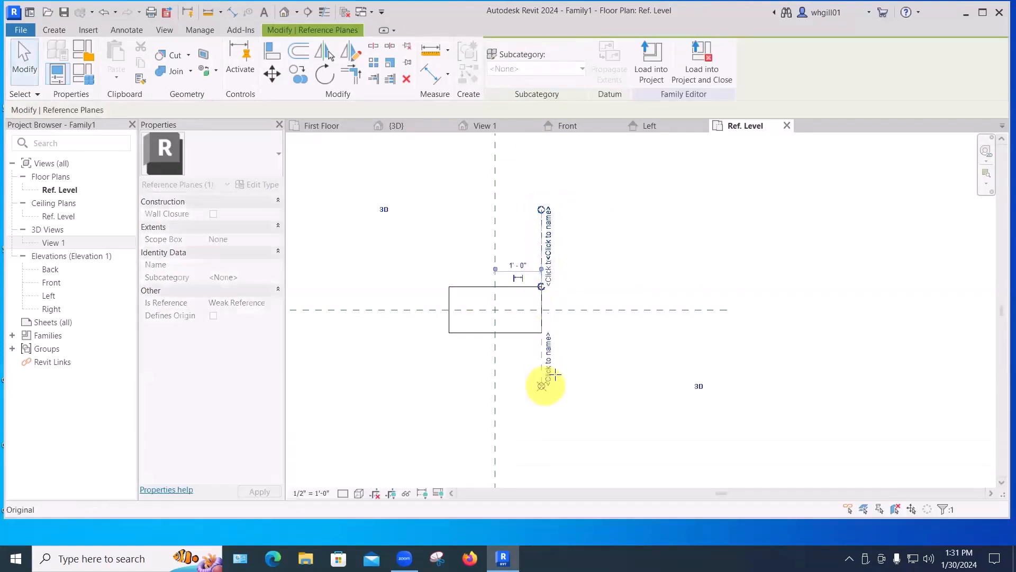
left_click(621, 370)
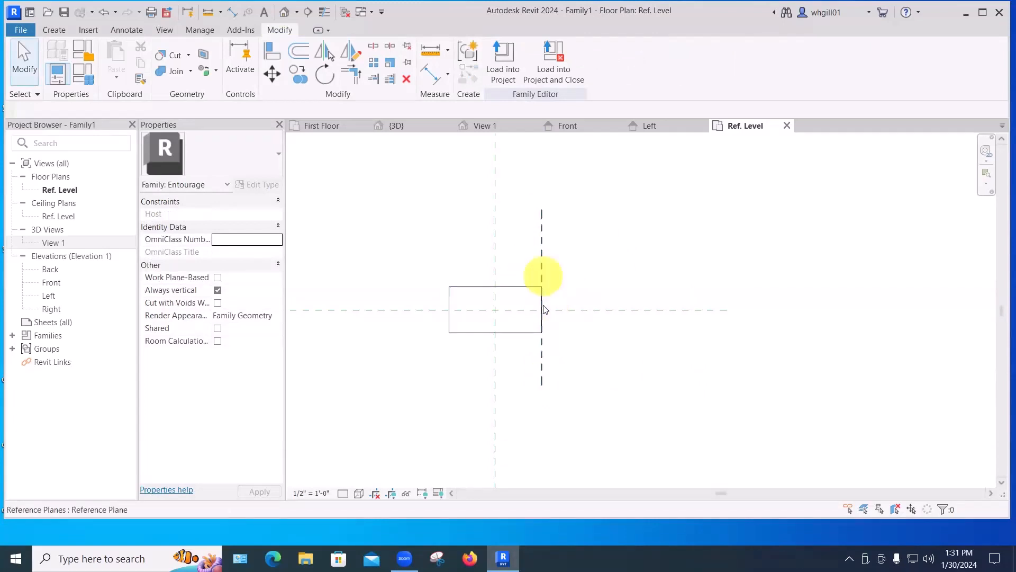
Draw a vertical reference plane along the extrusion's left edge and extend it below the box.
left_click(54, 30)
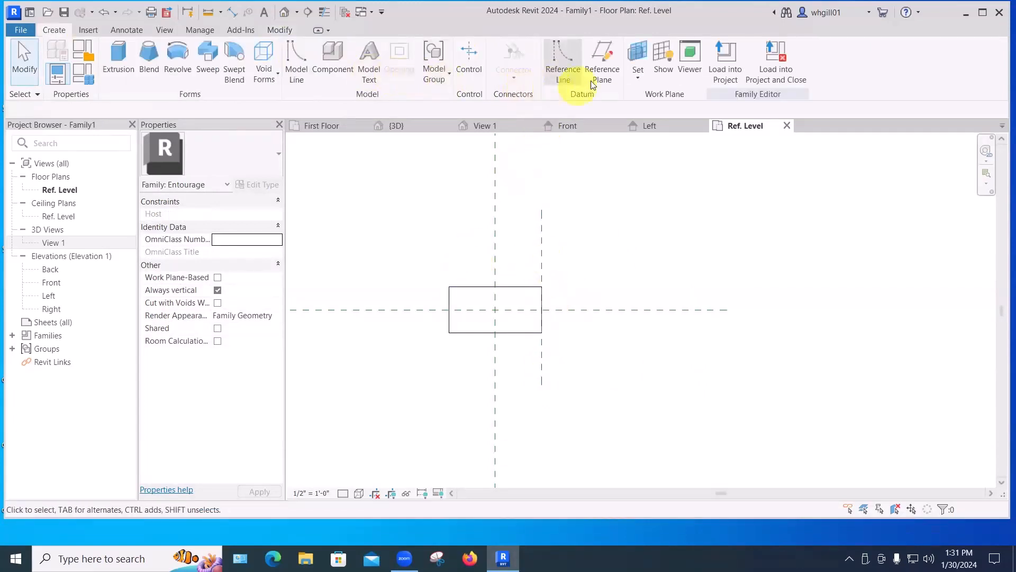
left_click(602, 66)
left_click(448, 286)
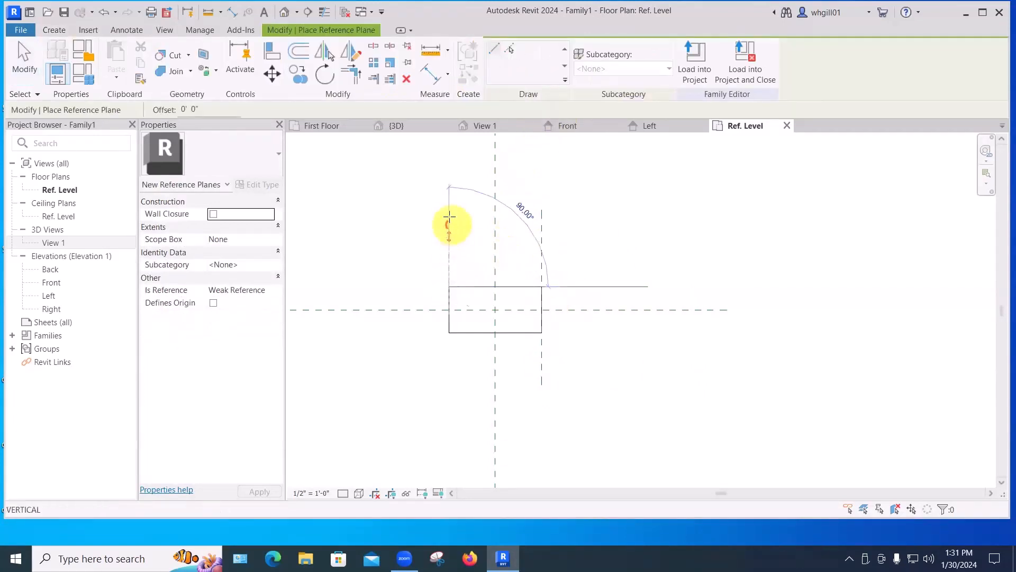
left_click(449, 216)
key("Escape")
key("Escape")
left_click(449, 281)
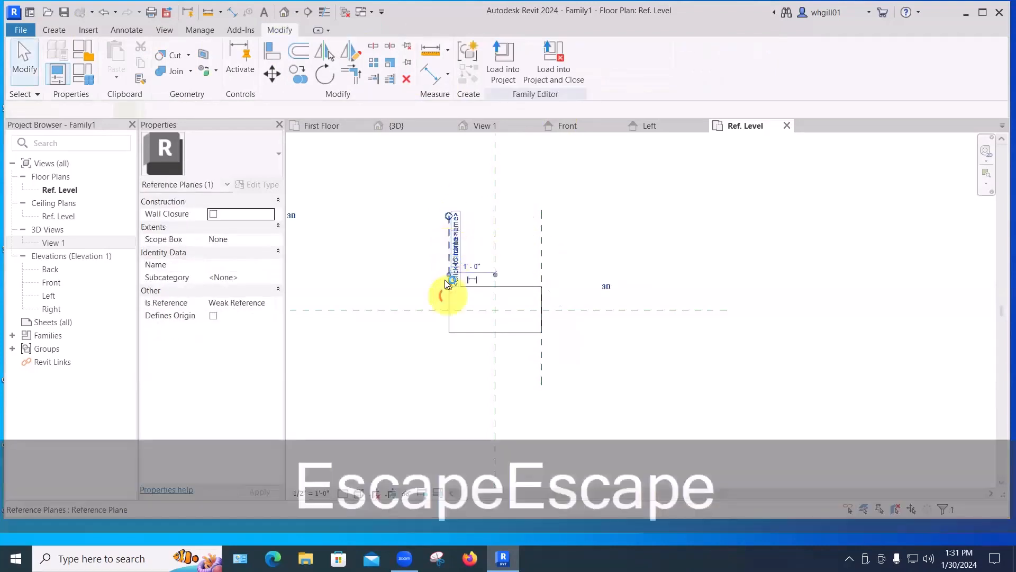
left_click_drag(450, 284, 429, 390)
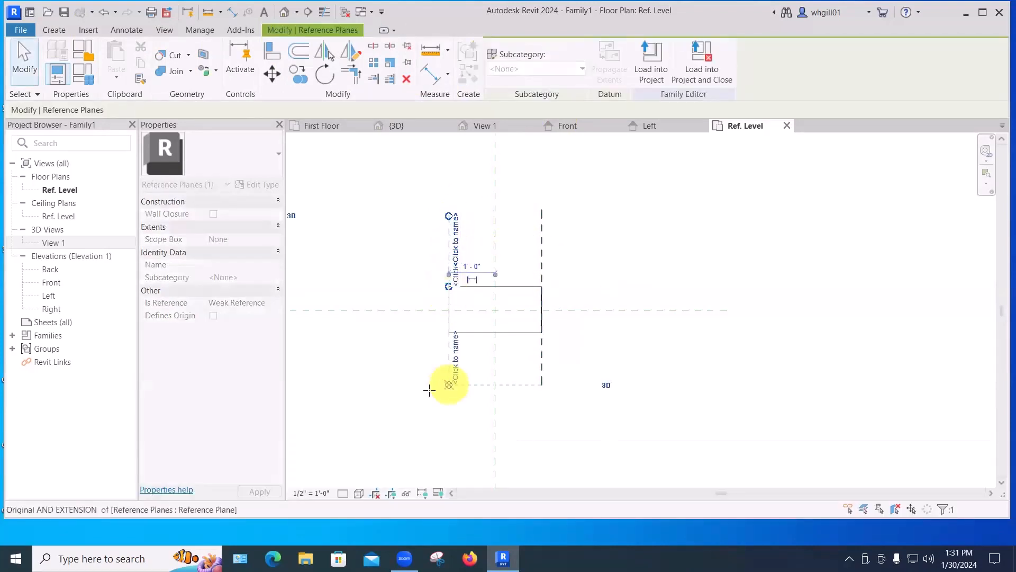
Edit the extrusion's sketch, lock its side edges to the vertical reference planes, and finish the edit.
left_click(549, 432)
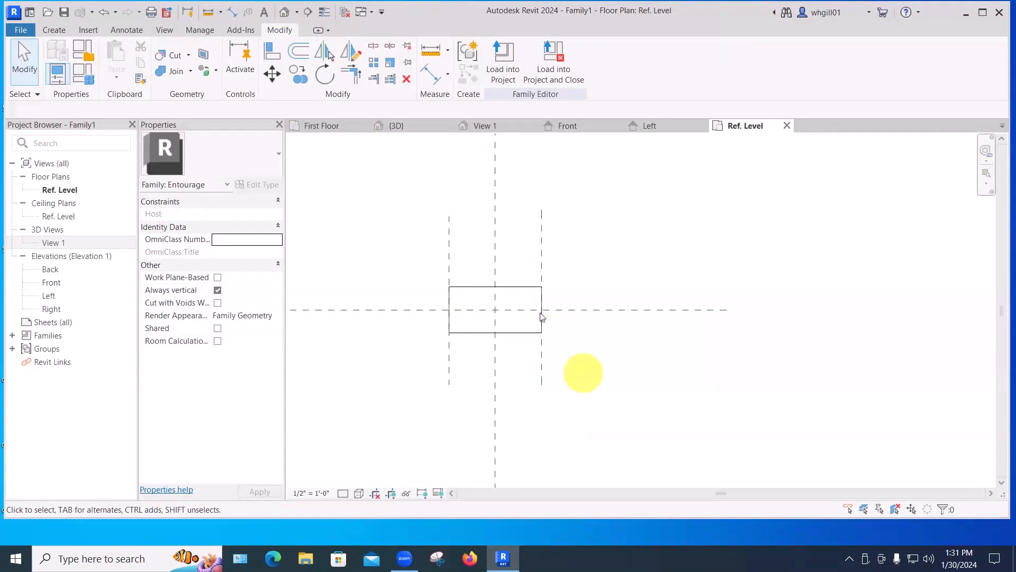
key("Escape")
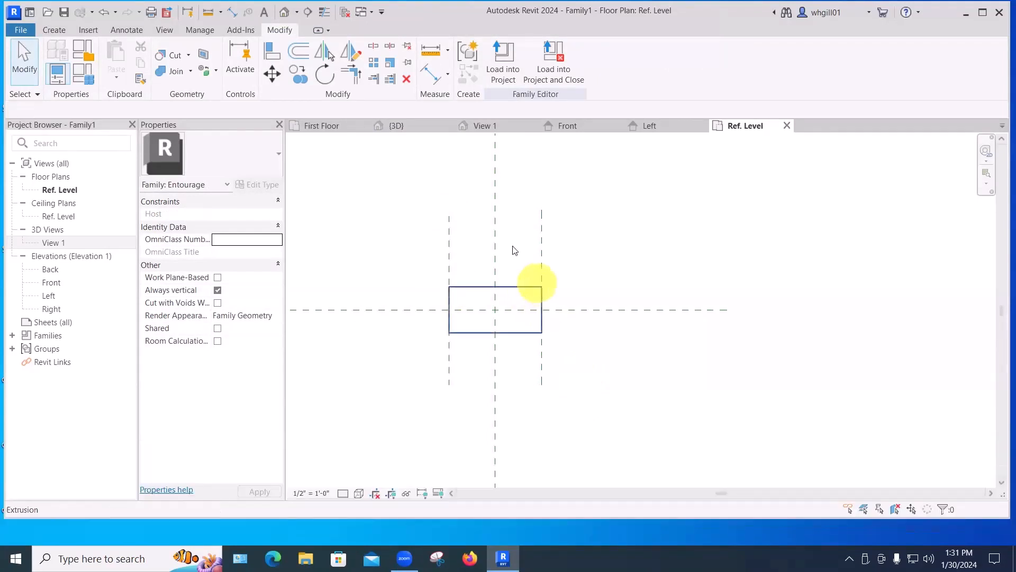
left_click(515, 286)
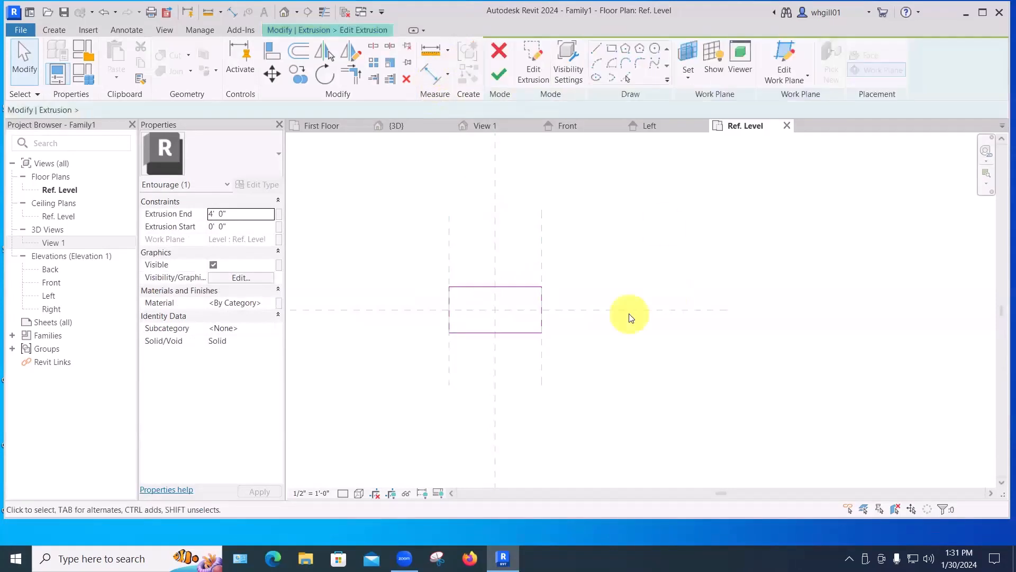
mouse_move(540, 306)
left_mouse_down()
mouse_move(518, 307)
mouse_move(564, 294)
left_mouse_up()
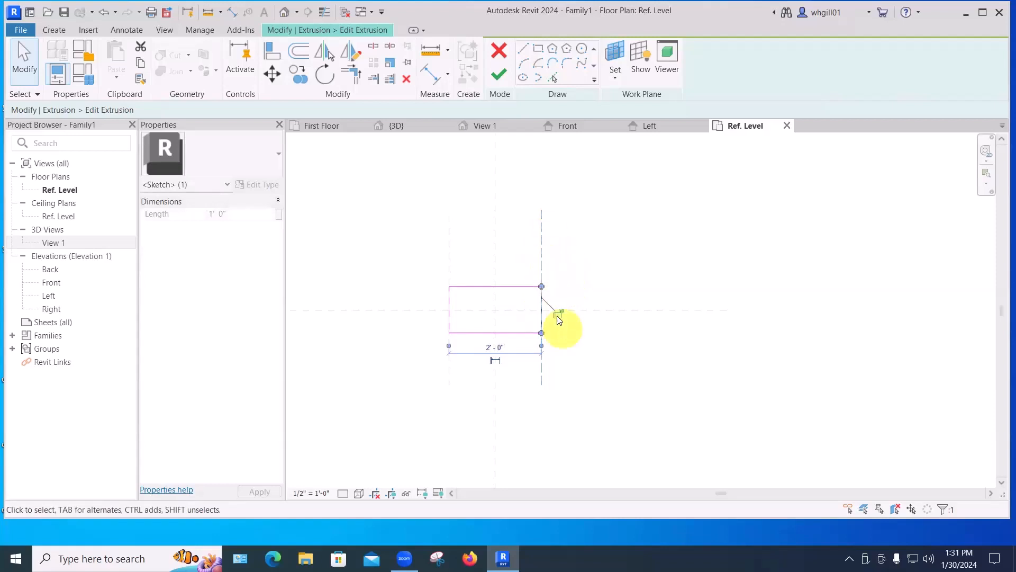
left_click(586, 403)
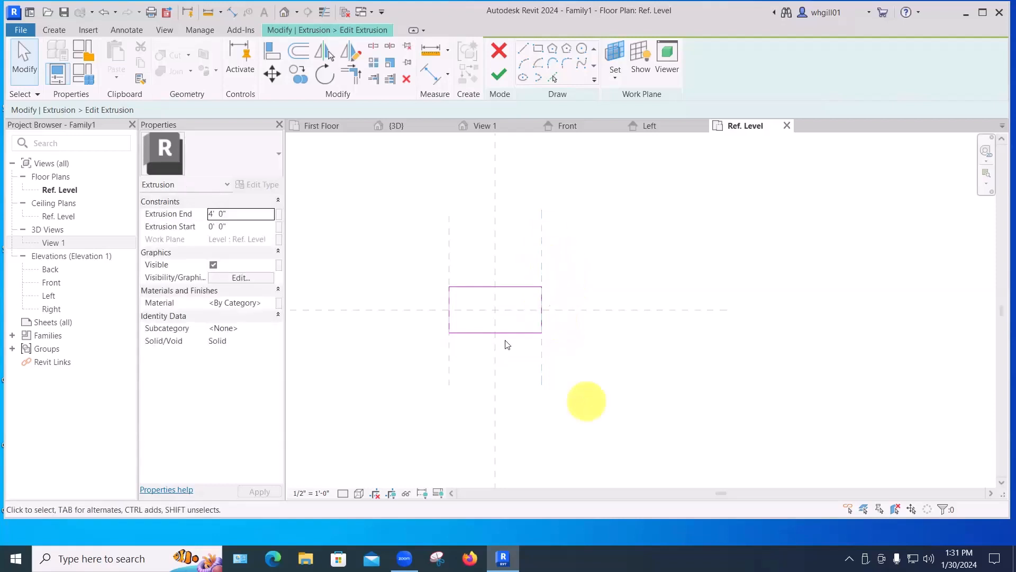
left_click(451, 303)
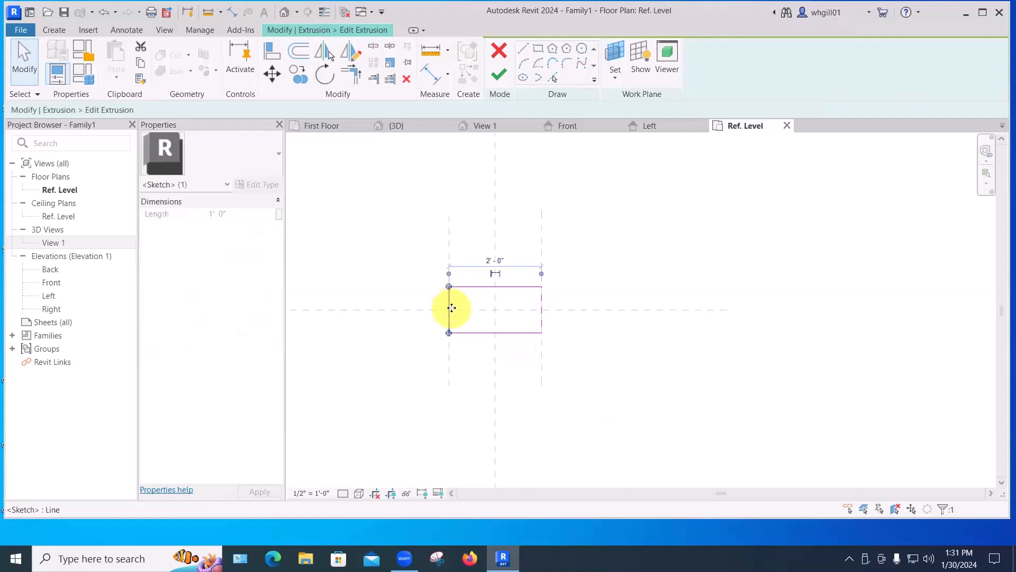
mouse_move(450, 308)
left_mouse_down()
mouse_move(473, 309)
mouse_move(449, 309)
left_mouse_up()
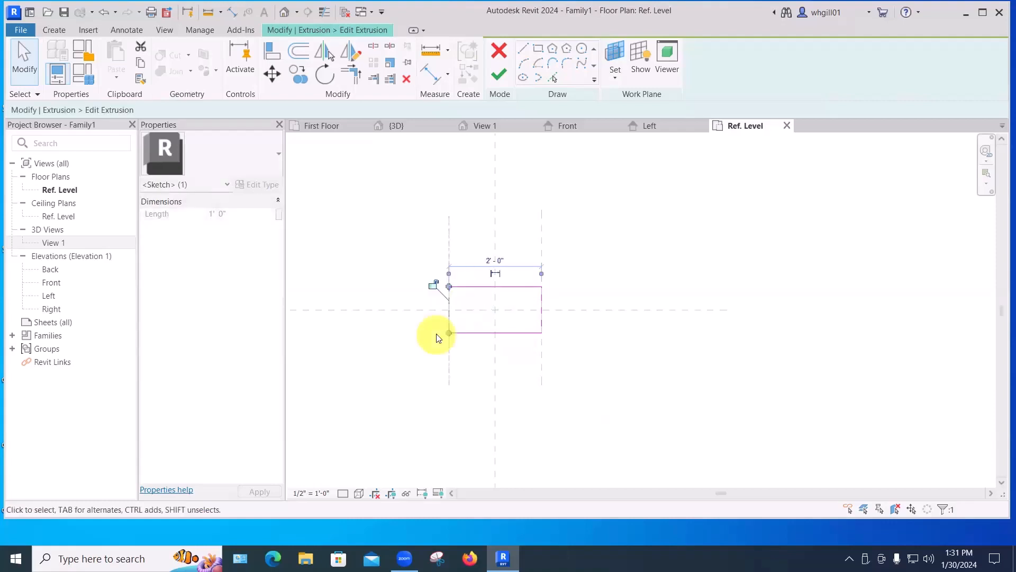
left_click(433, 287)
left_click(400, 391)
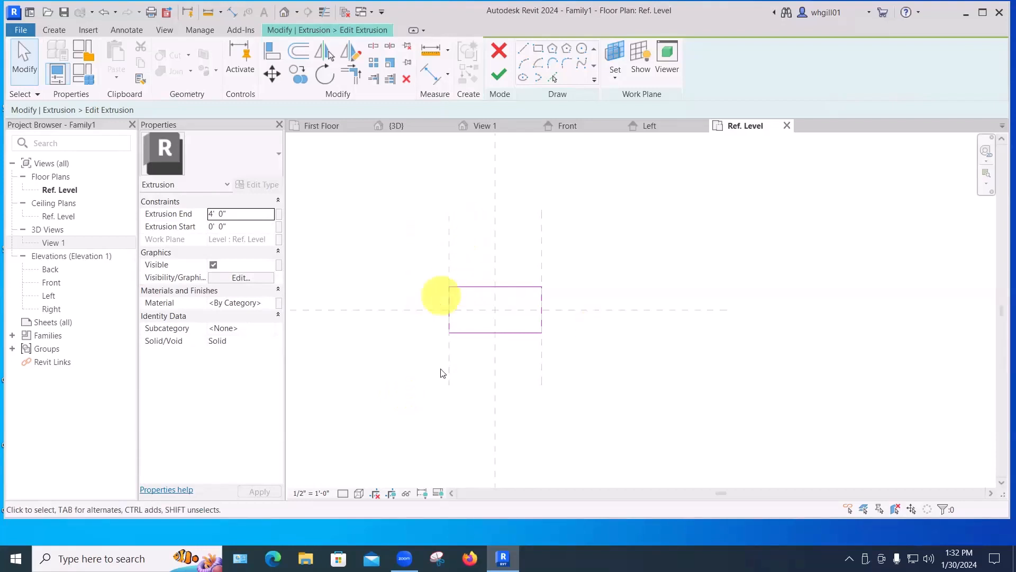
left_click(499, 75)
Move the vertical reference planes outward so the locked extrusion stretches with them.
left_click(592, 172)
left_click(541, 216)
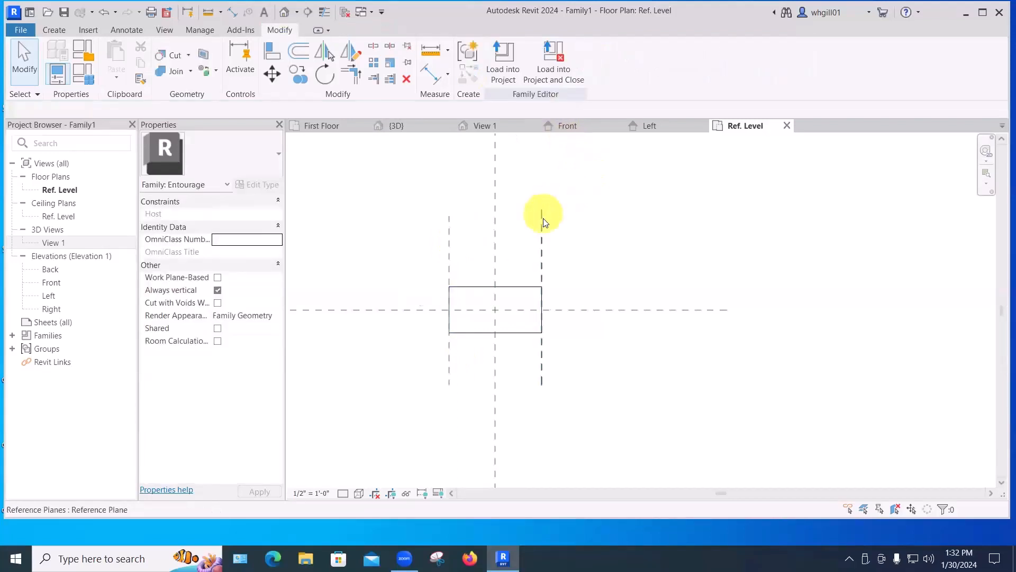
left_click_drag(589, 217, 590, 218)
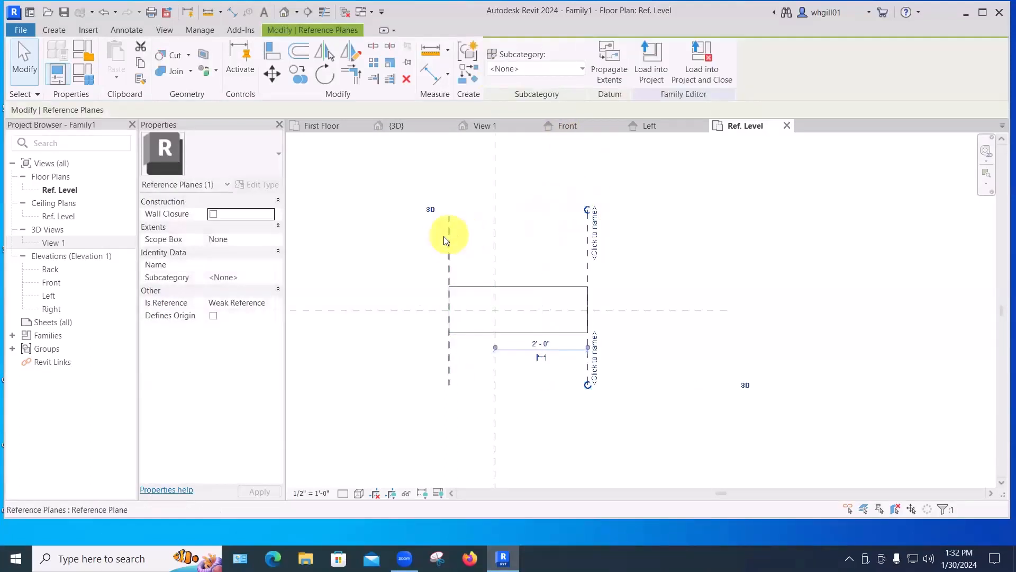
left_click_drag(449, 240, 395, 242)
left_click(453, 175)
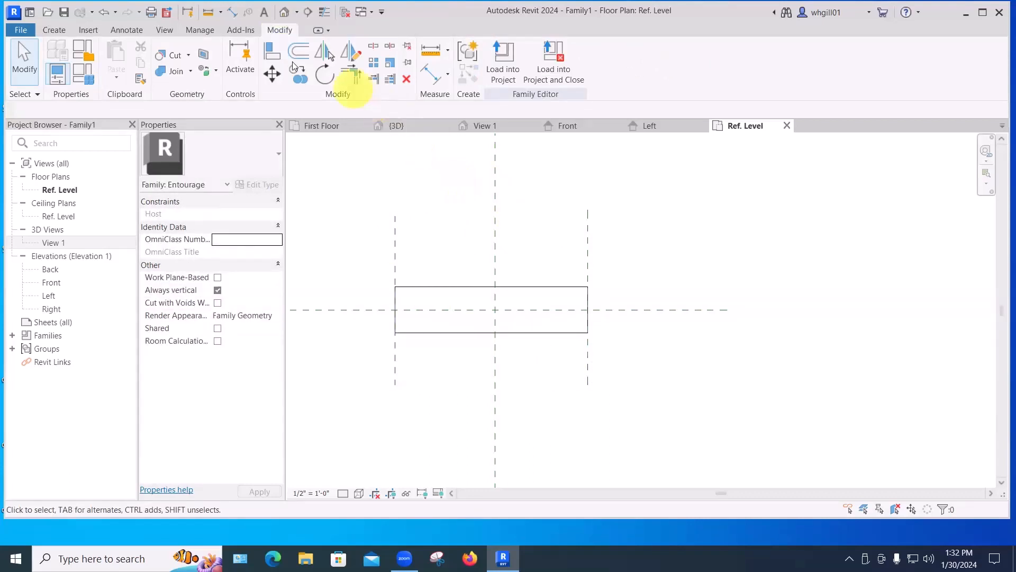
Place an aligned dimension between the left and right vertical reference planes below the box.
left_click(54, 31)
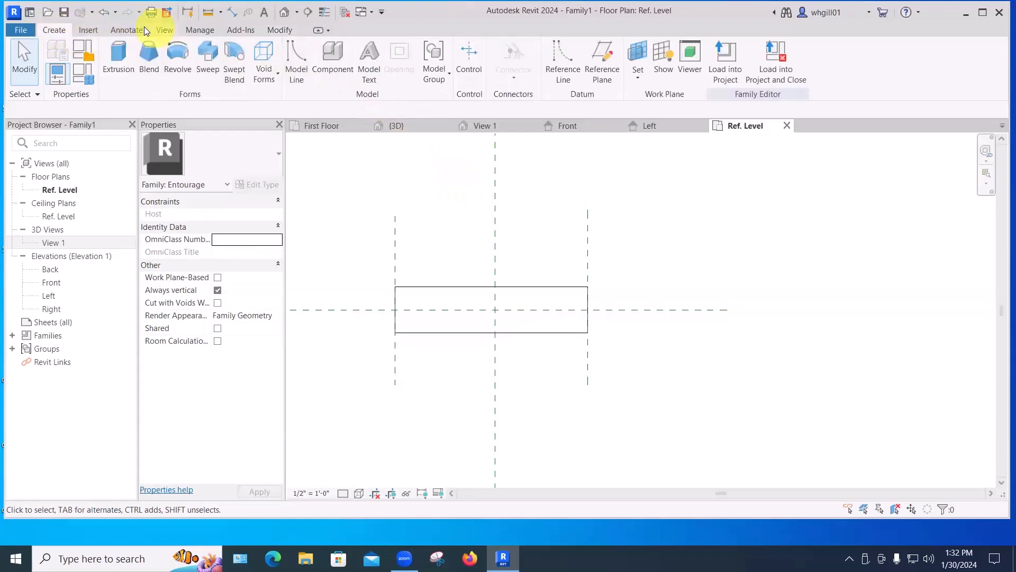
left_click(137, 30)
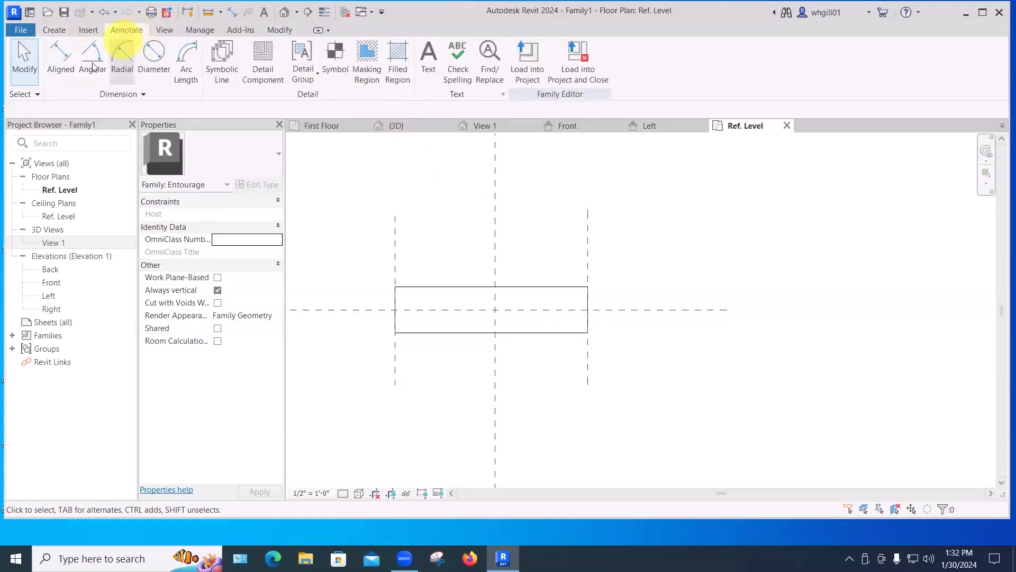
left_click(60, 60)
left_click(395, 360)
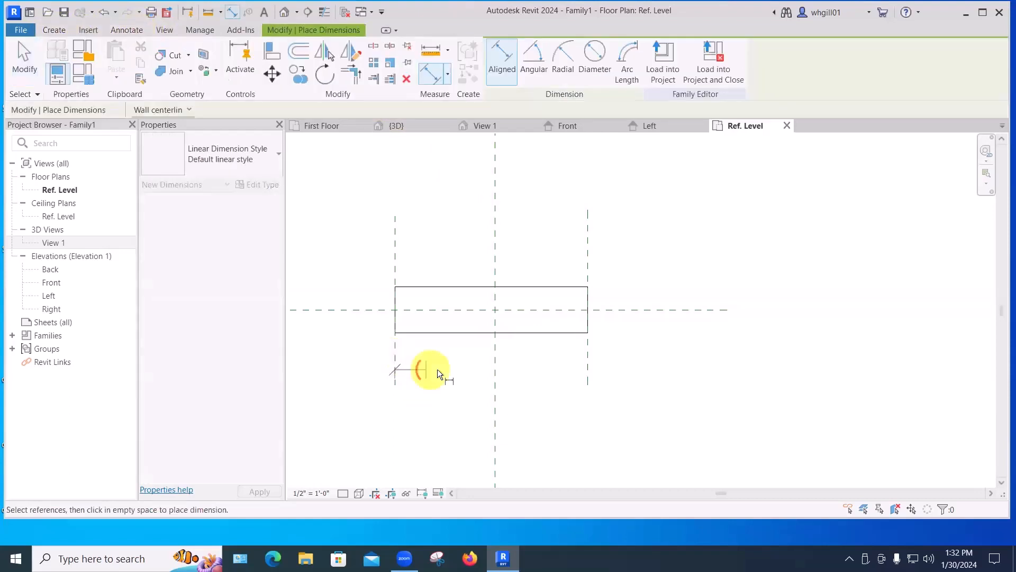
left_click(587, 379)
left_click(583, 445)
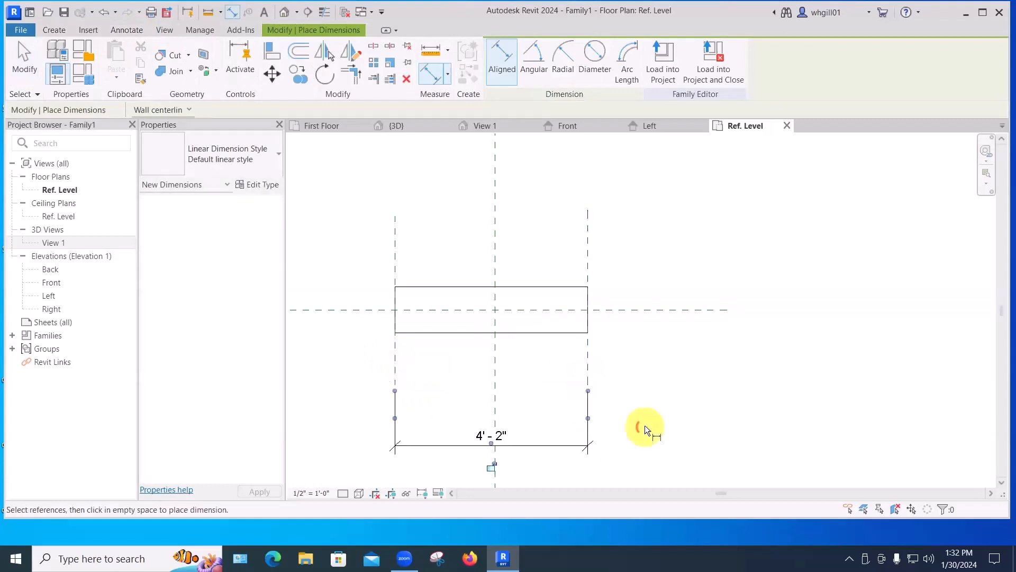
Dimension the left, center and right reference planes above the box and make the segments equal.
left_click(395, 249)
left_click(495, 251)
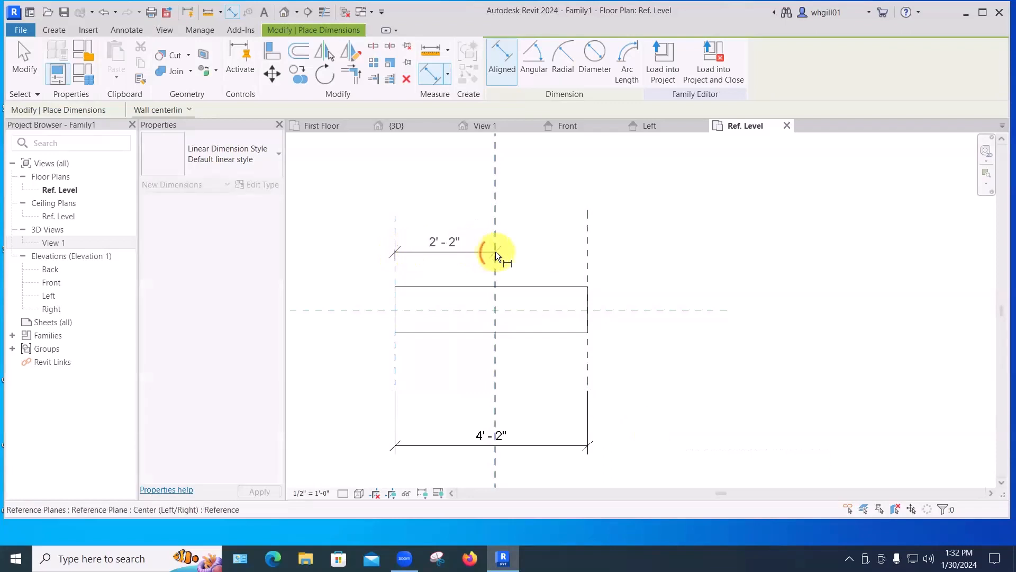
left_click(587, 245)
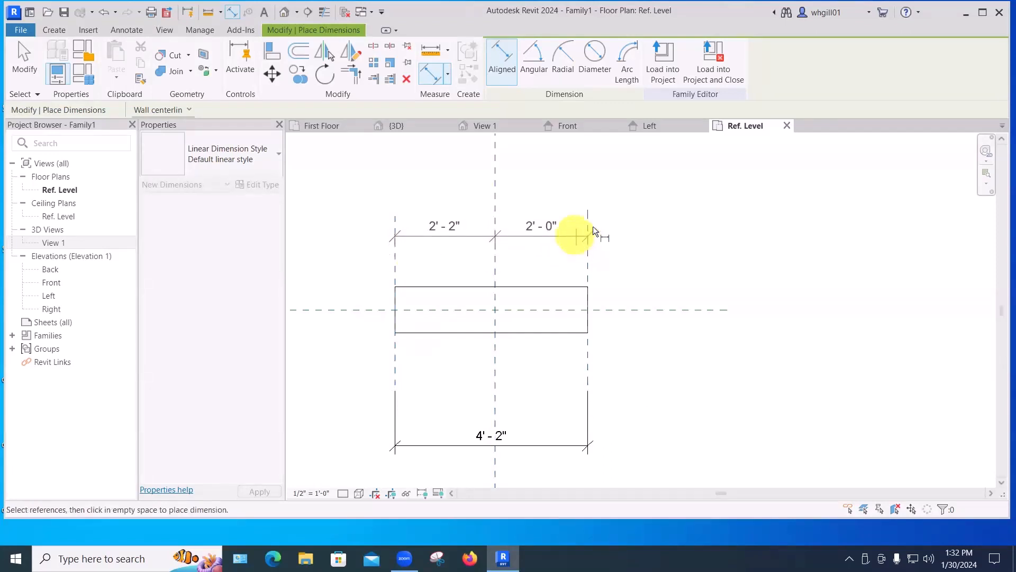
left_click(634, 221)
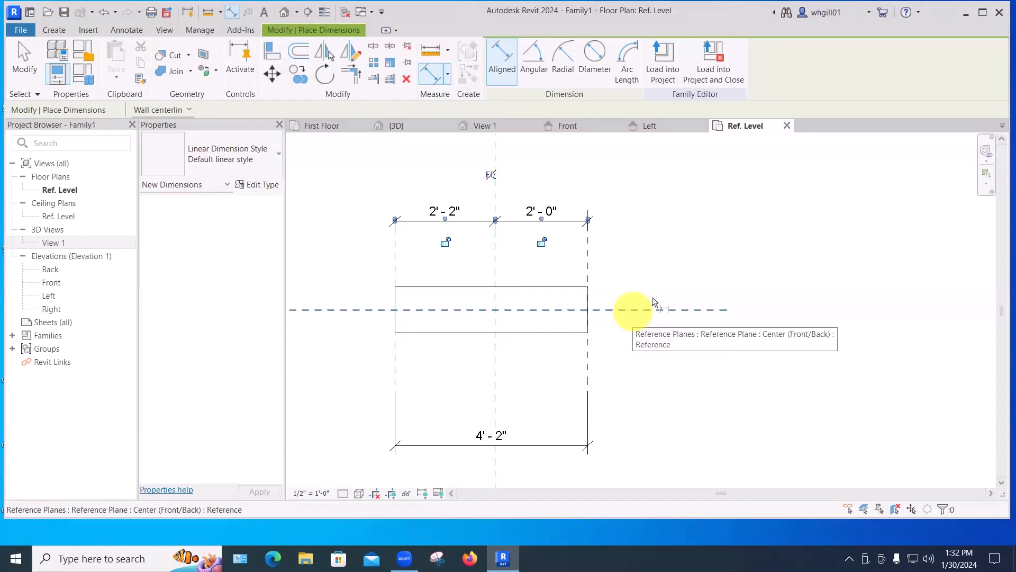
left_click(490, 173)
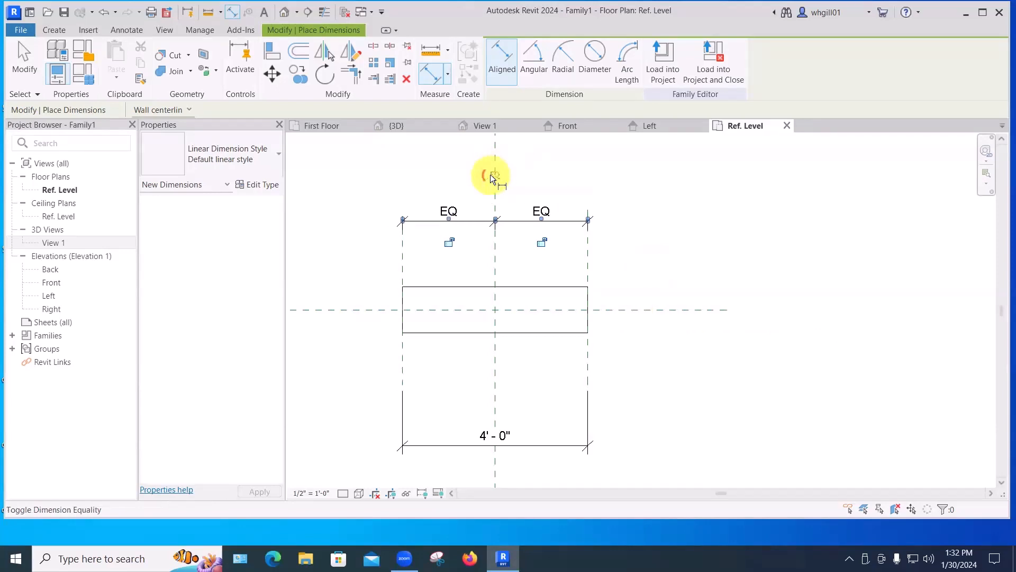
left_click(616, 183)
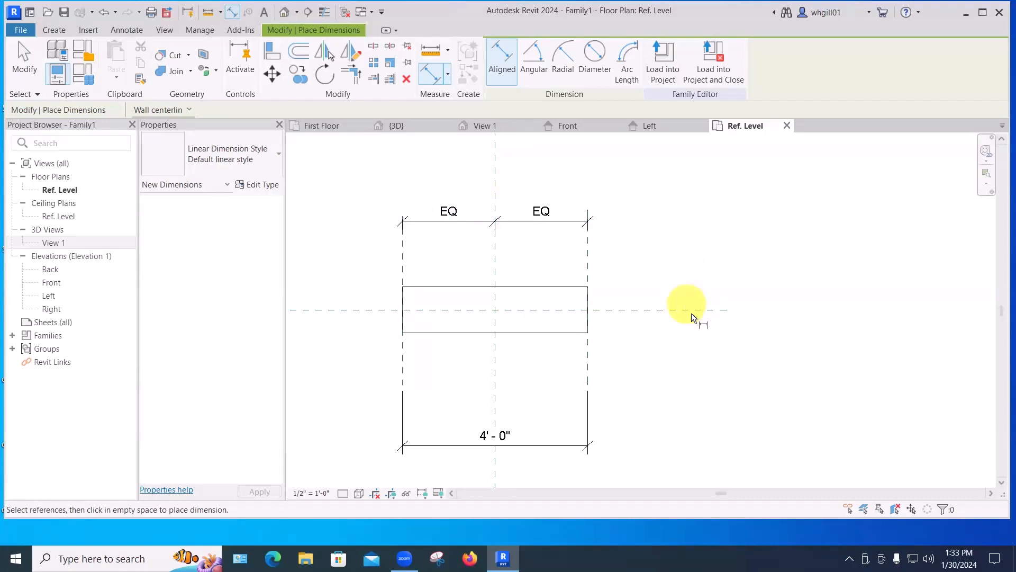
key("Escape")
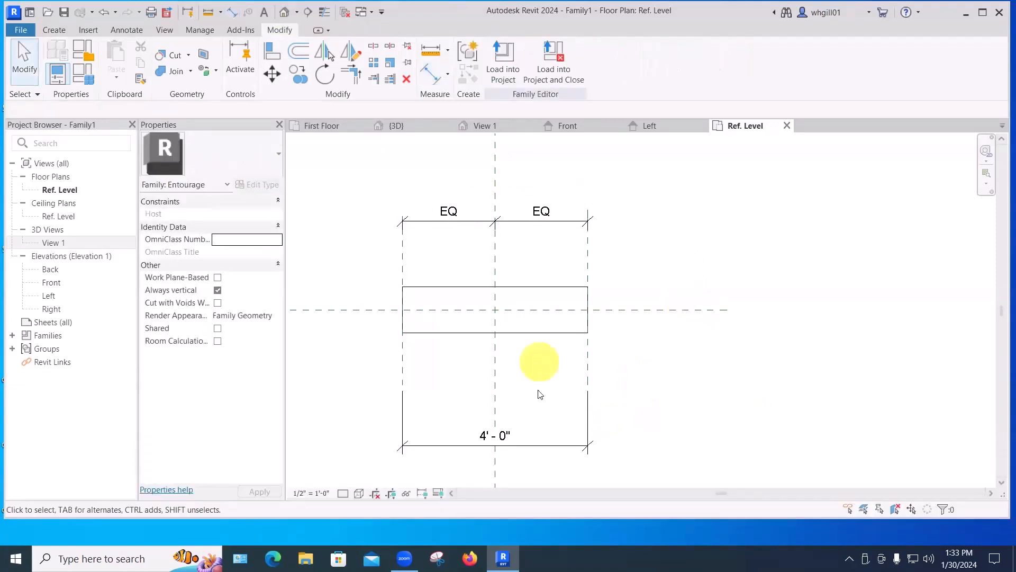
Label the overall width dimension with a new type parameter named width.
left_click(504, 435)
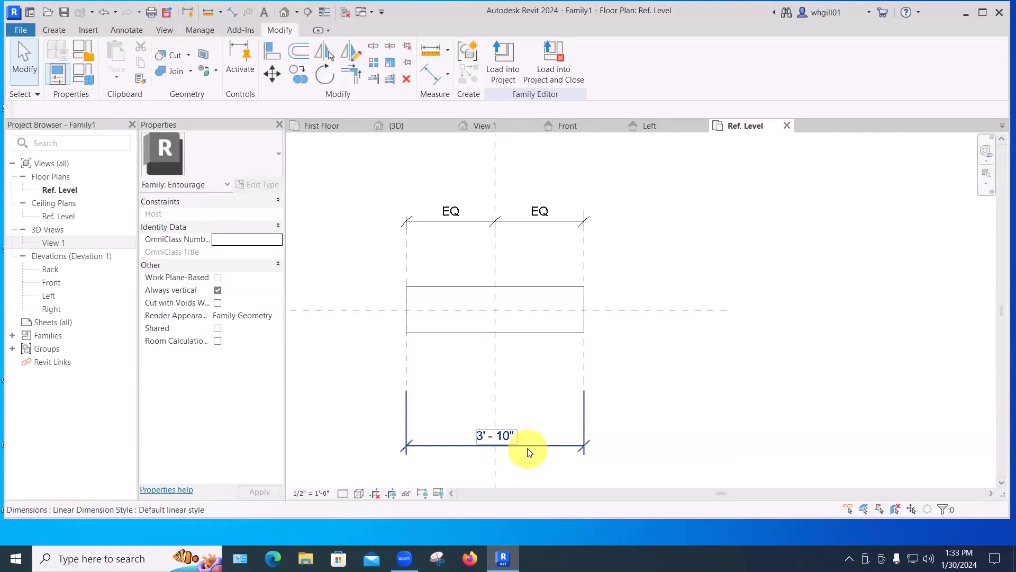
left_click(525, 405)
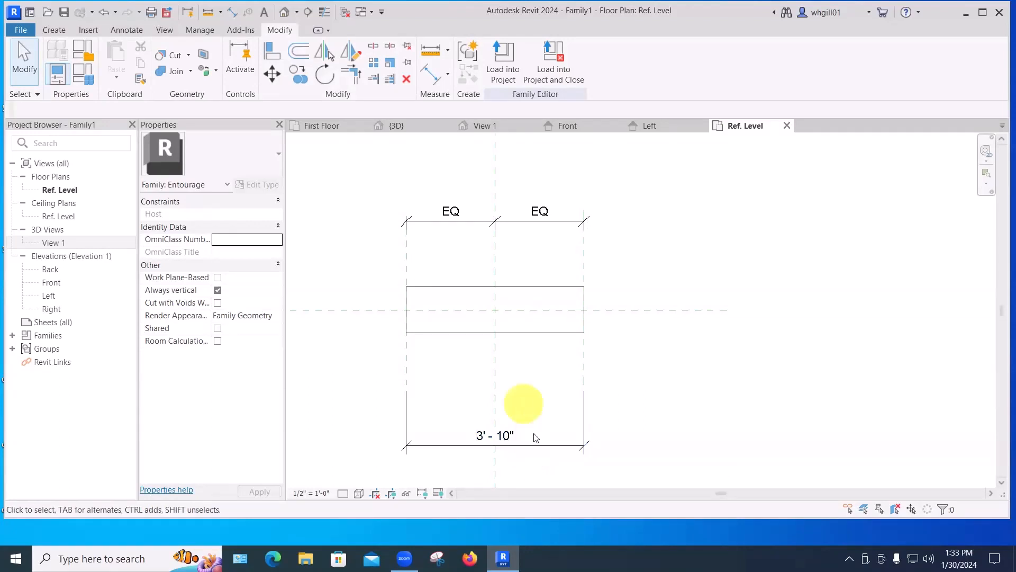
left_click(446, 444)
scroll(446, 442, "up", 1)
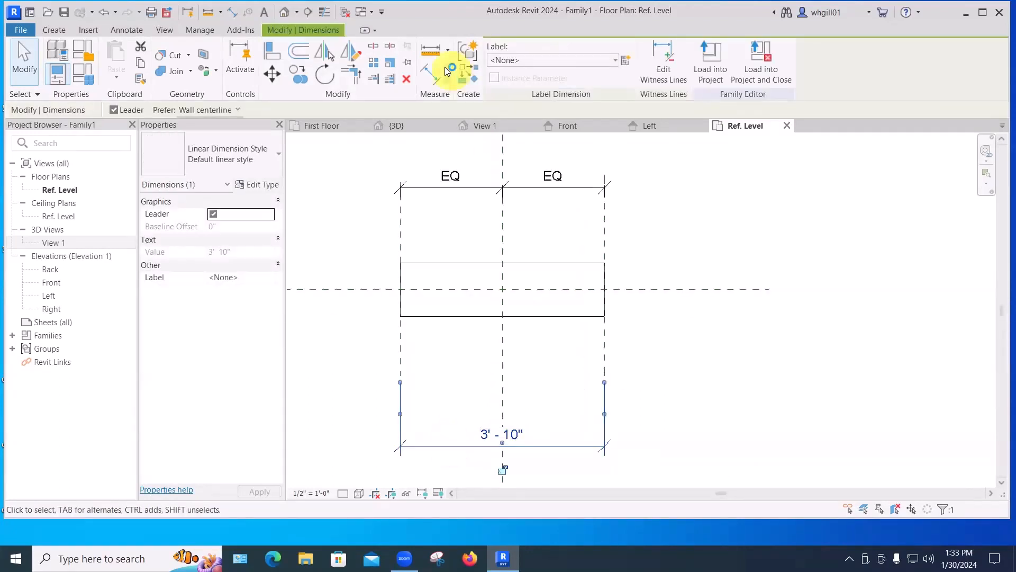
left_click(625, 61)
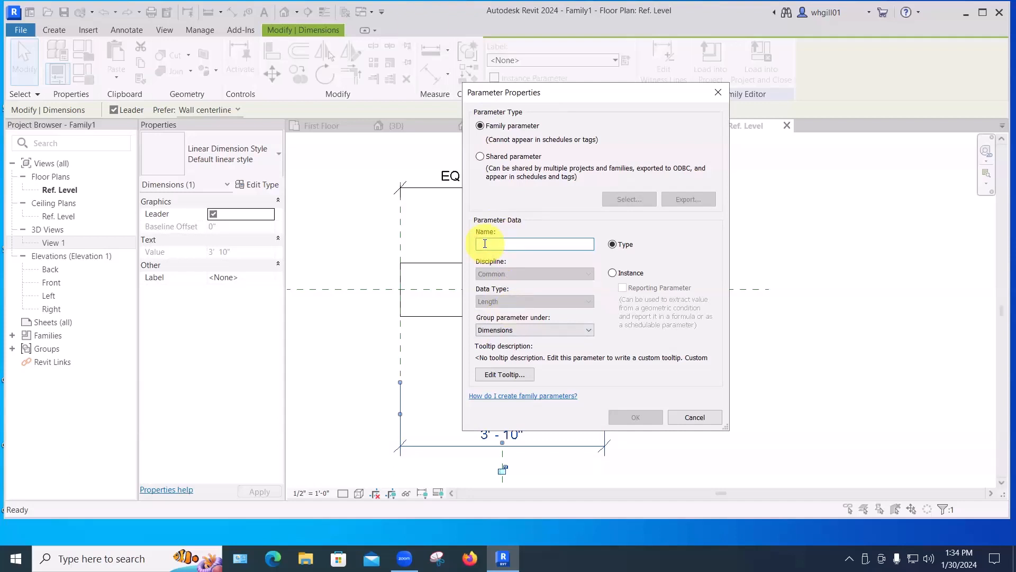
type("width")
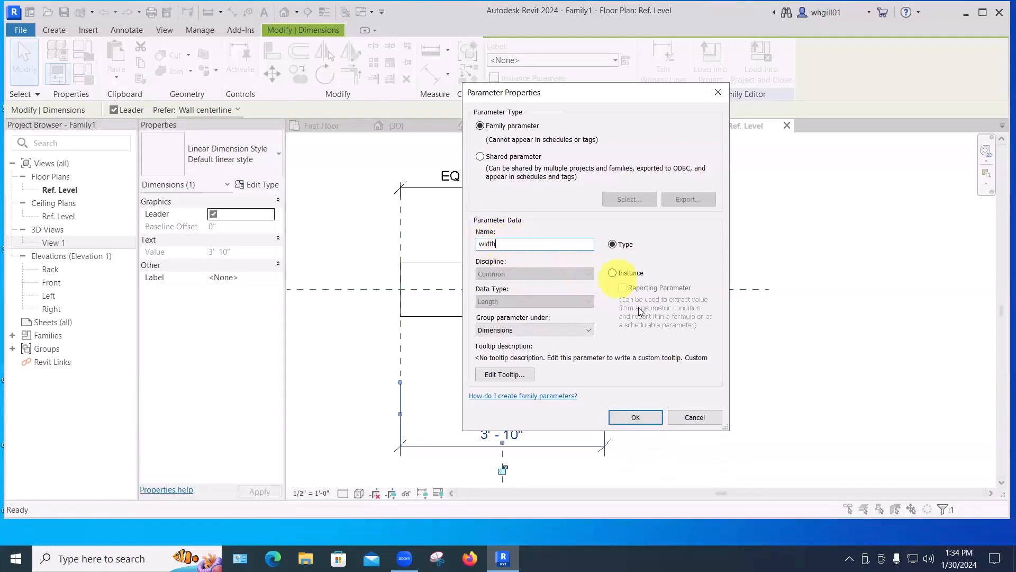
left_click(637, 417)
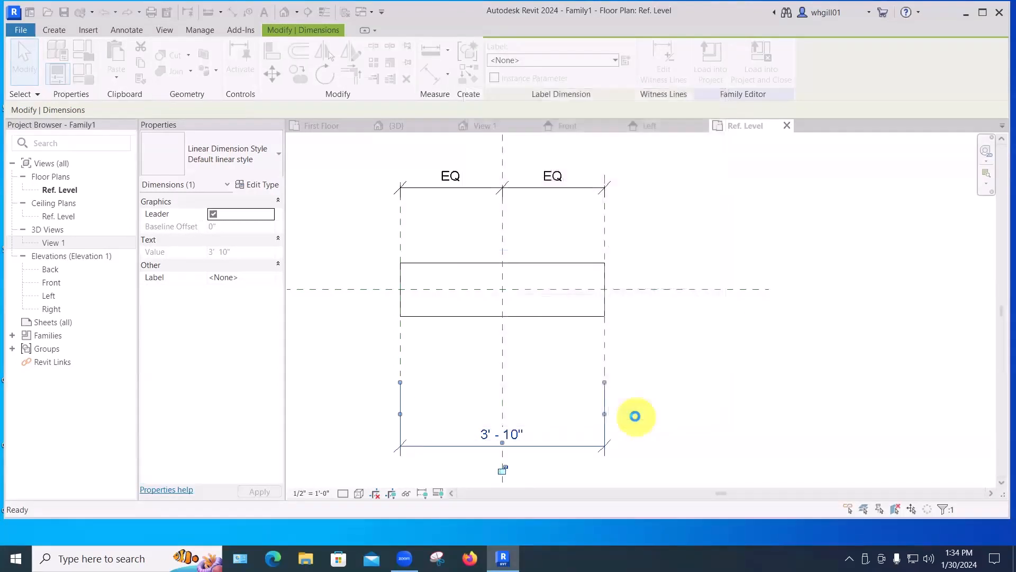
left_click(647, 398)
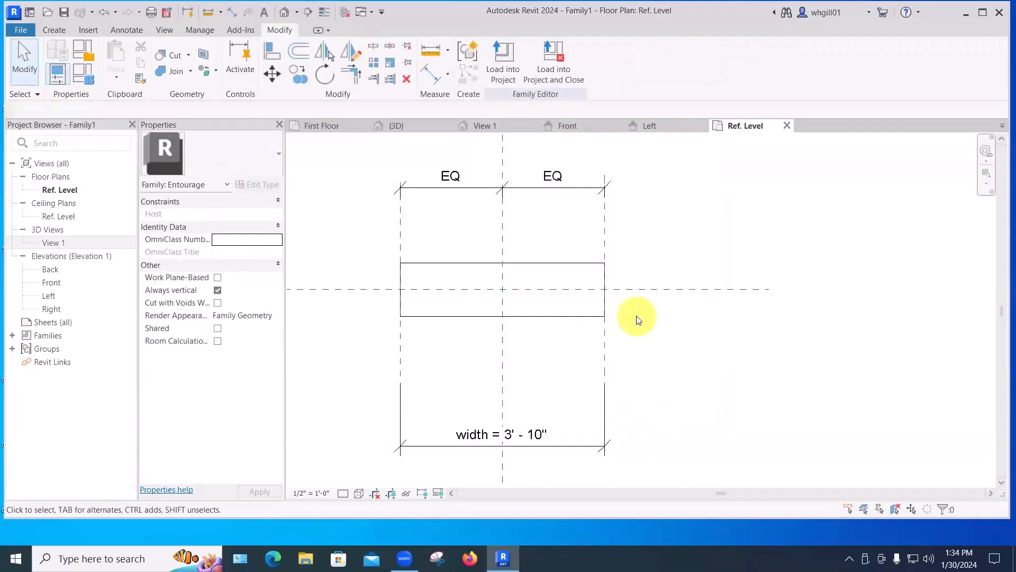
key("d")
key("i")
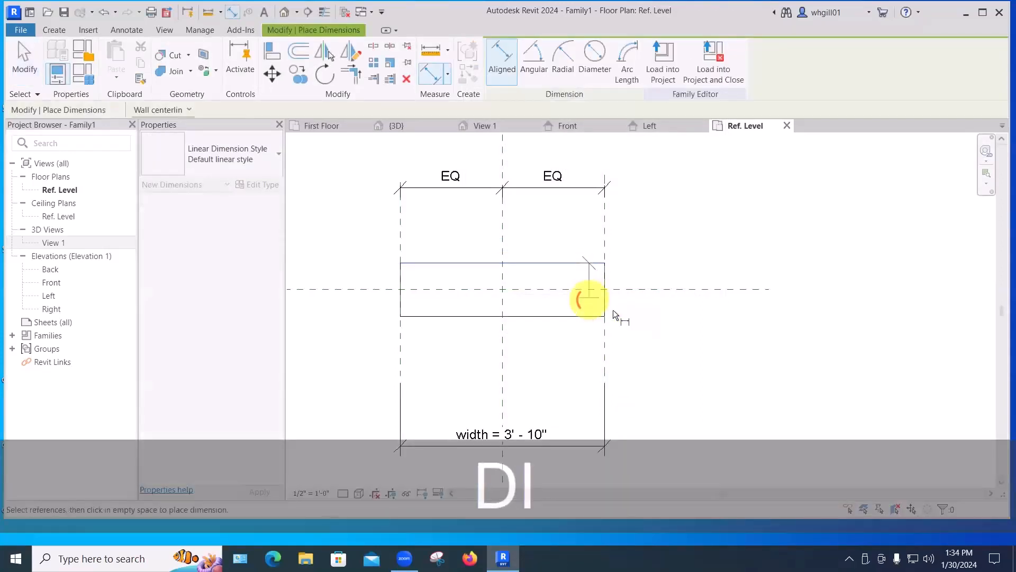
left_click(679, 332)
key("Escape")
key("Escape")
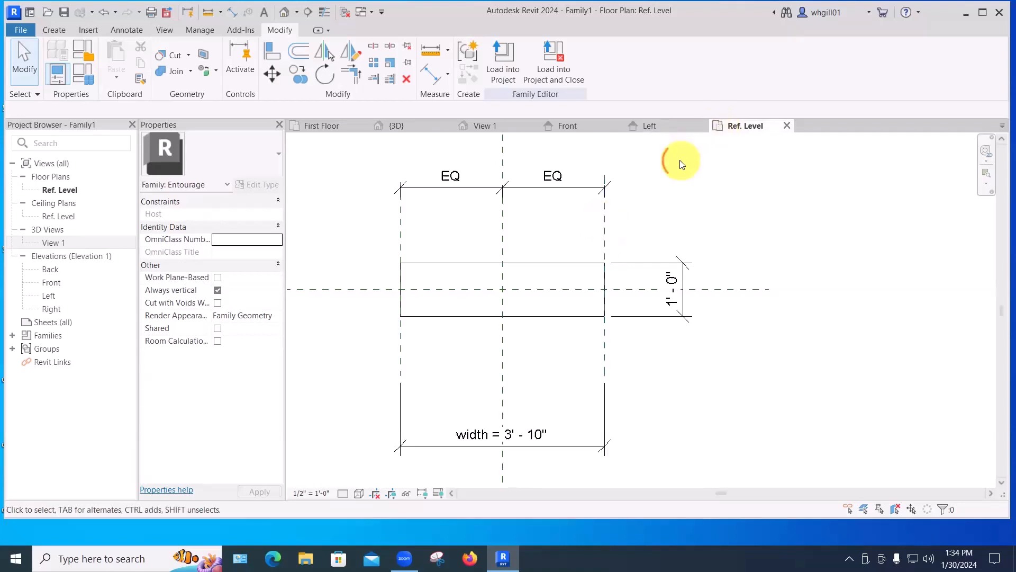
left_click(672, 267)
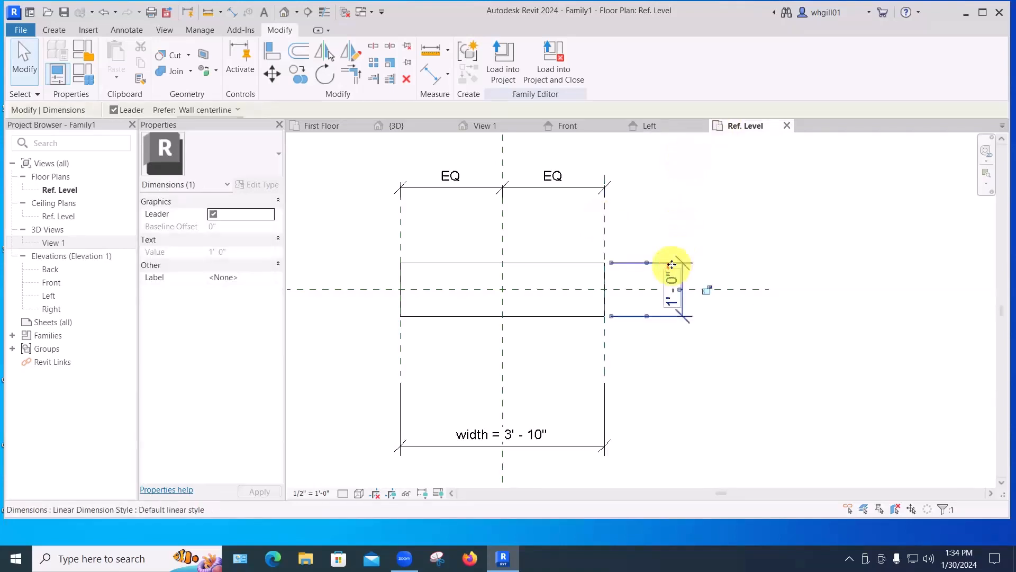
key("Delete")
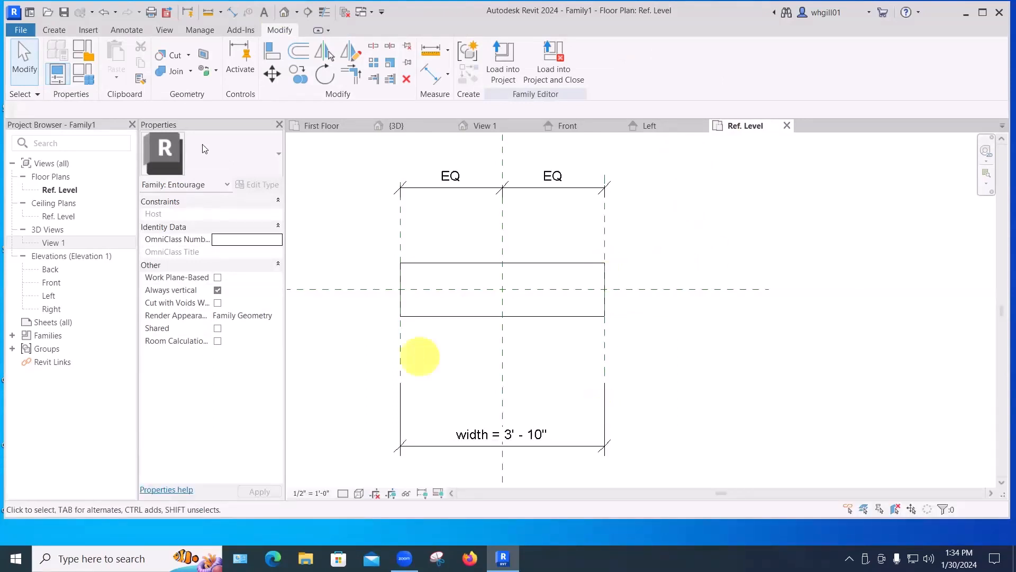
Set the width type parameter to 5' in Family Types, apply it and close the dialog.
left_click(89, 81)
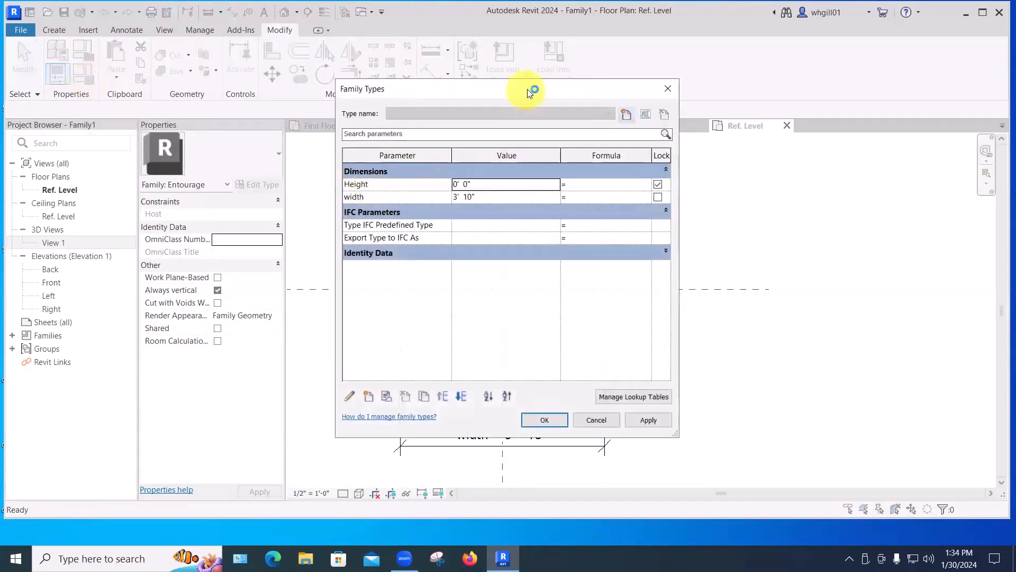
left_click_drag(527, 89, 822, 94)
left_click(788, 202)
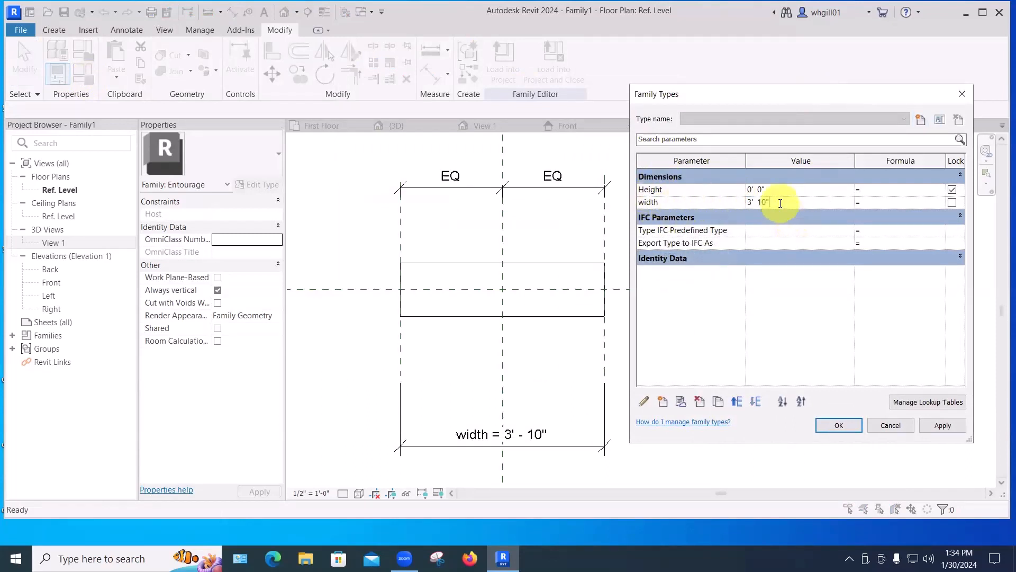
type("5'")
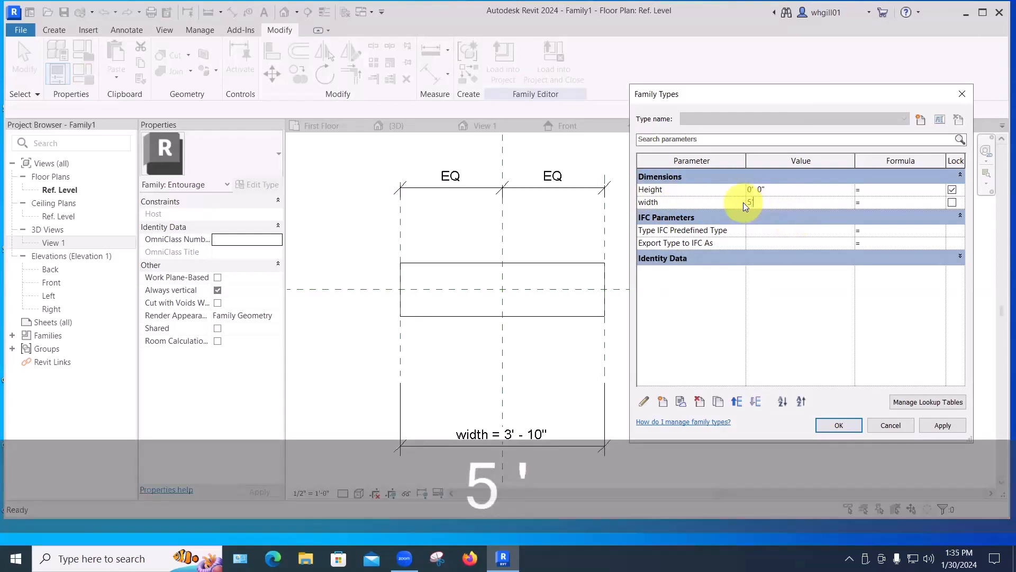
key("Return")
left_click(939, 427)
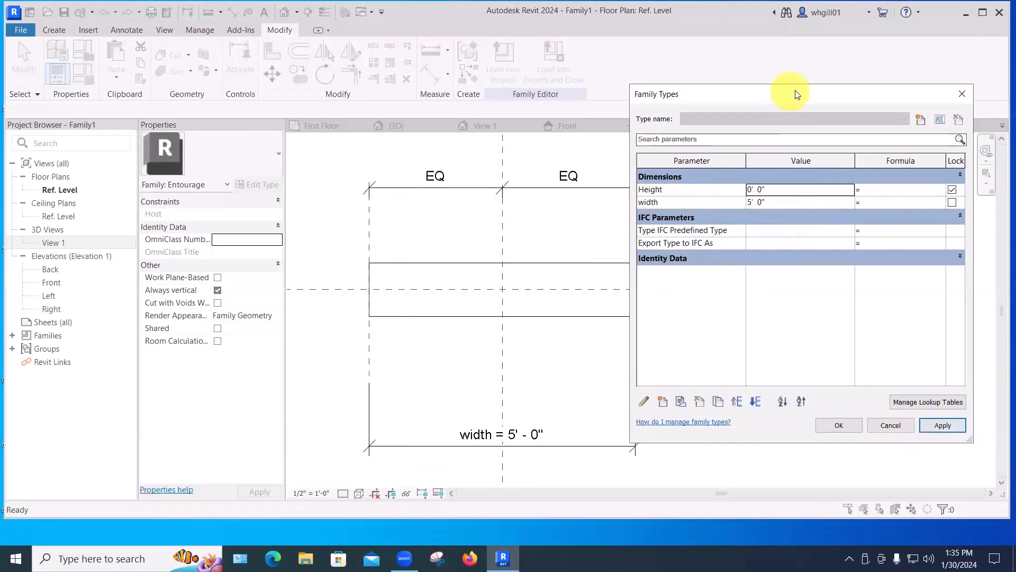
left_click_drag(794, 90, 966, 102)
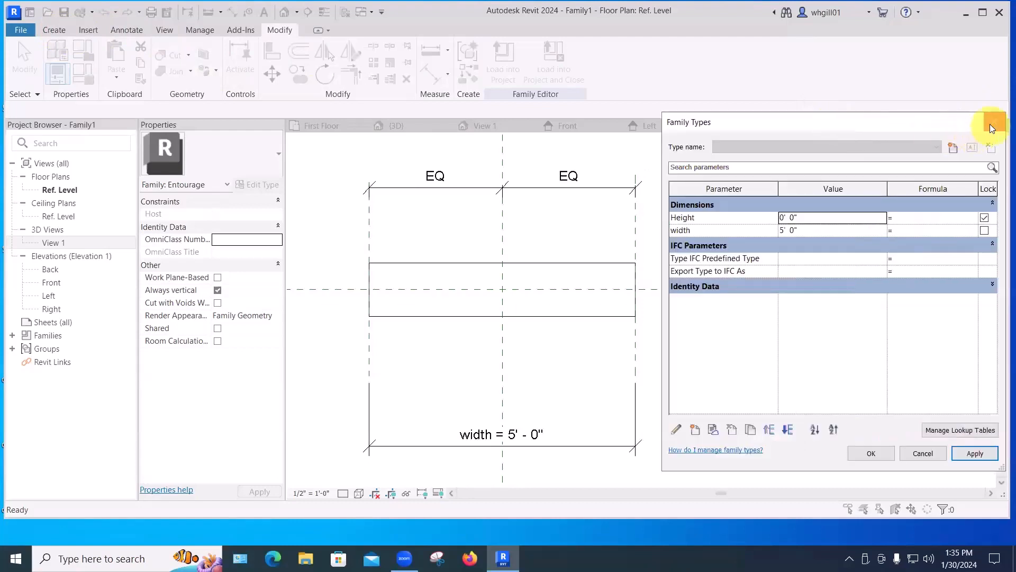
left_click(992, 125)
Draw a horizontal reference plane along the box's top edge and extend it leftward across the view.
left_click(53, 30)
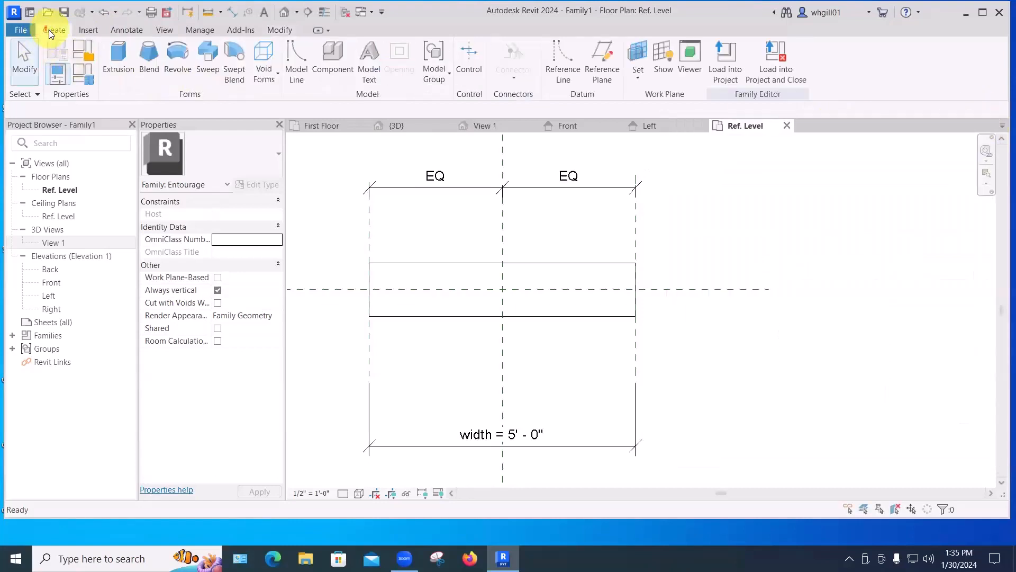
left_click(602, 71)
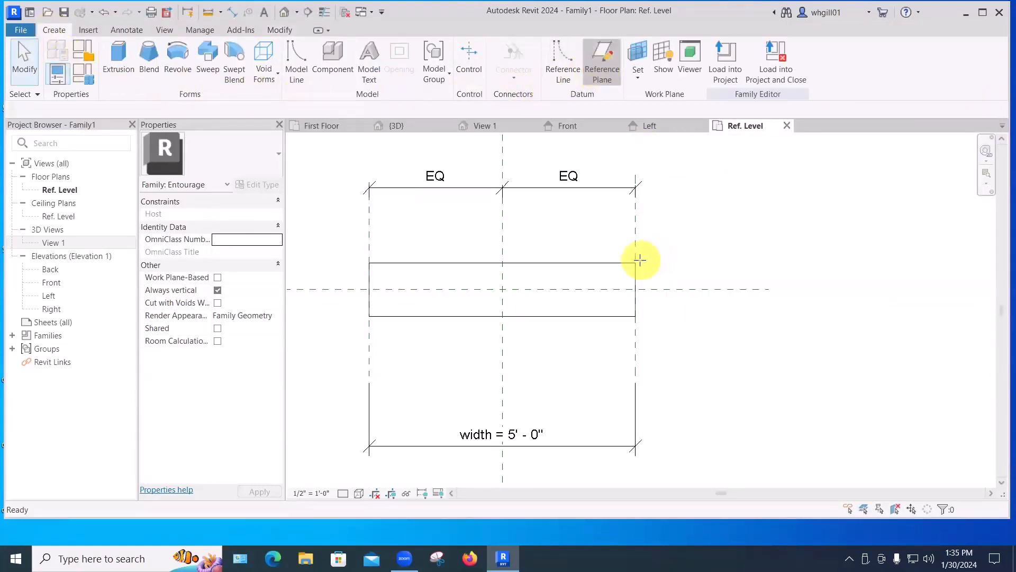
left_click(636, 263)
left_click(767, 263)
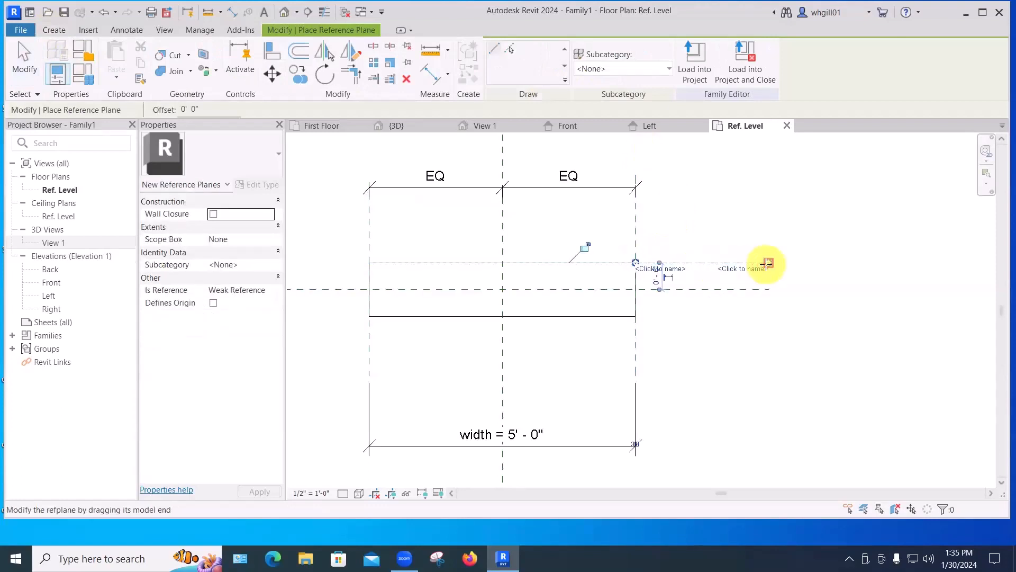
key("Escape")
key("Escape")
left_click(637, 265)
left_click_drag(637, 263, 307, 263)
left_click(787, 318)
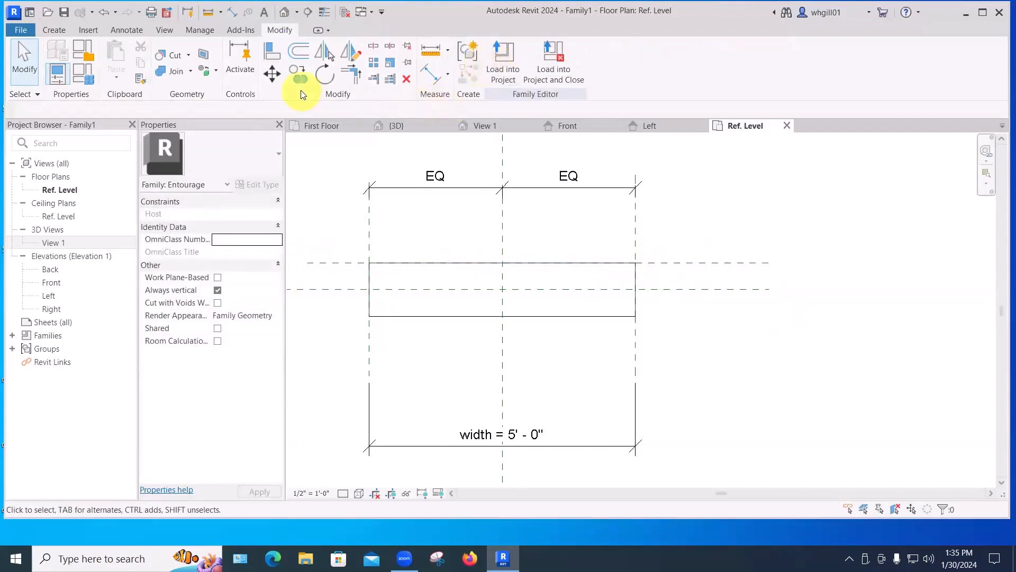
Draw a similar horizontal reference plane along the box's bottom edge and extend it leftward.
left_click(683, 264)
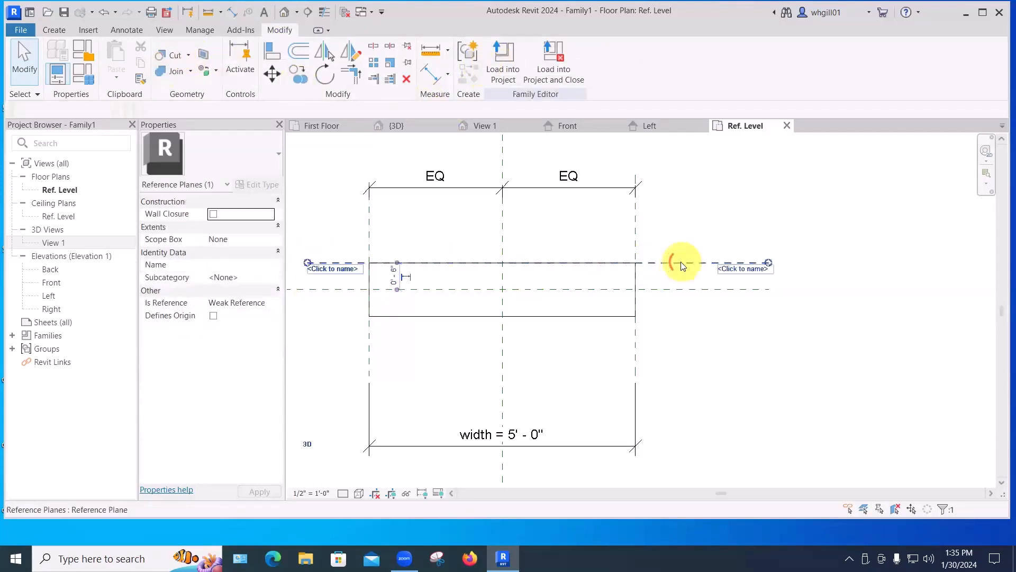
key("c")
key("s")
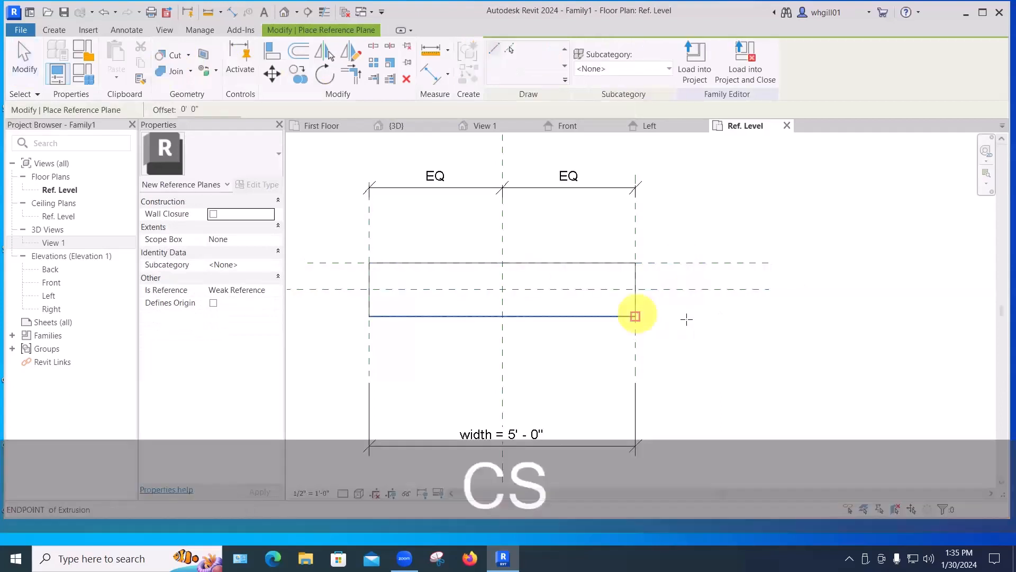
left_click(636, 316)
left_click(769, 316)
key("Escape")
key("Escape")
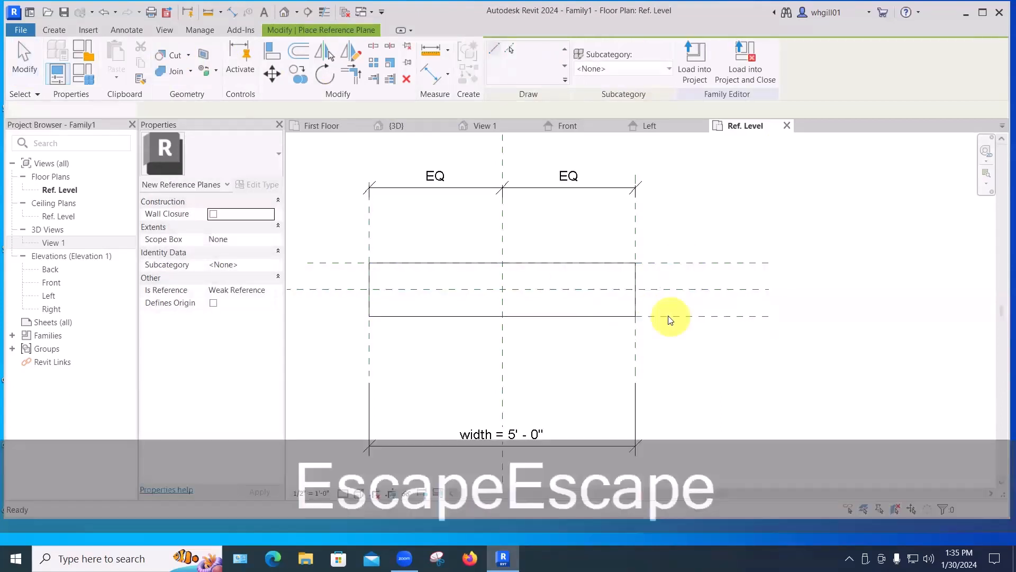
left_click_drag(638, 316, 306, 322)
key("Escape")
scroll(668, 365, "down", 1)
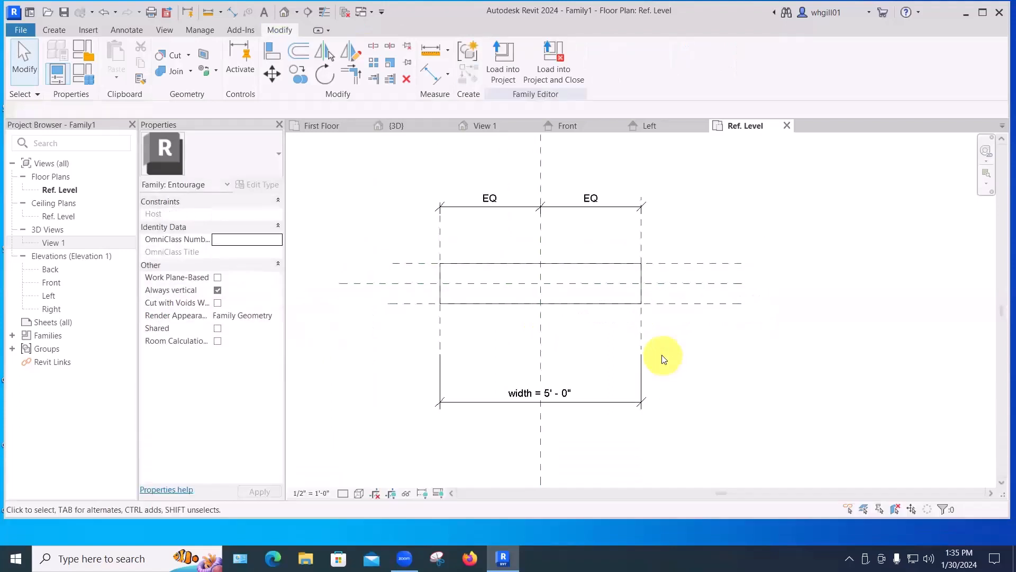
Edit the extrusion sketch, lock its top and bottom edges to the new reference planes, and finish editing.
middle_click_drag(665, 362, 661, 377)
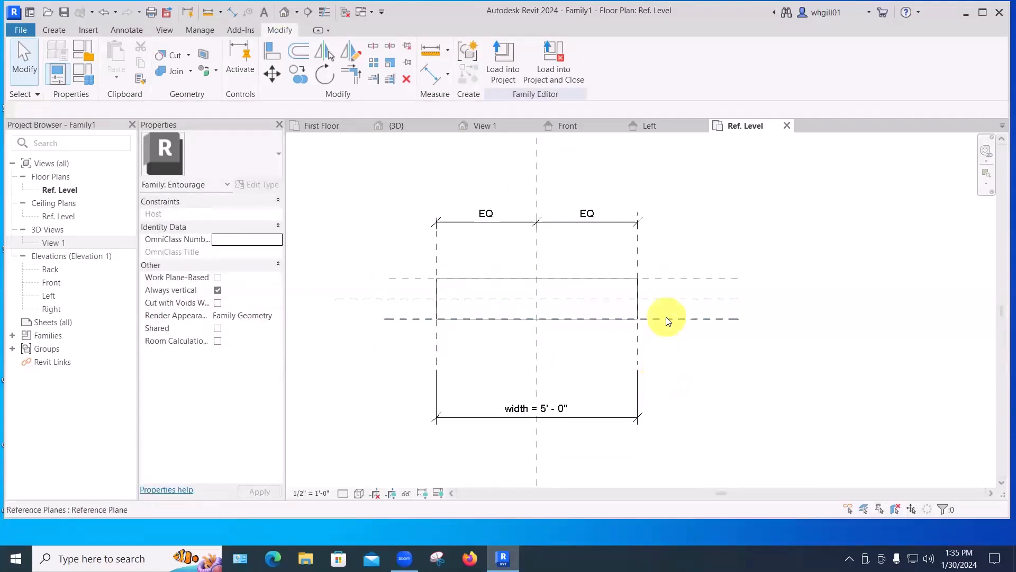
left_click(589, 281)
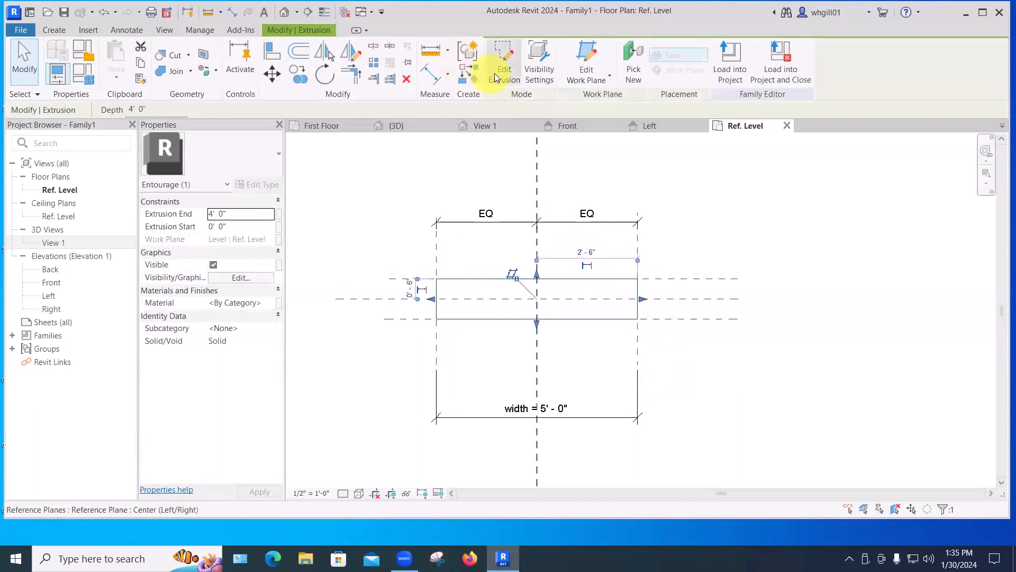
double_click(554, 281)
left_click(545, 279)
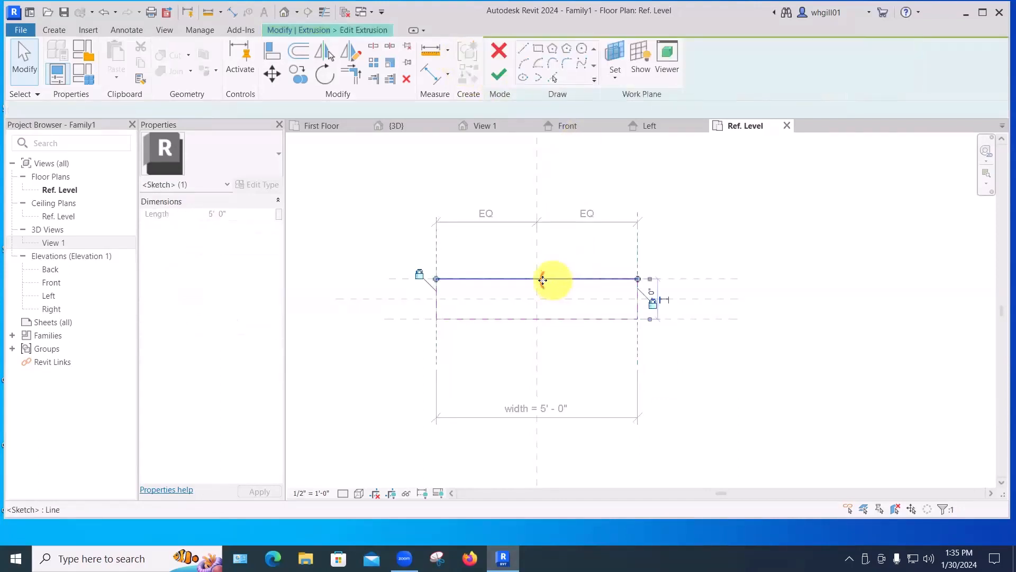
mouse_move(561, 277)
left_mouse_down()
mouse_move(563, 298)
mouse_move(580, 285)
mouse_move(579, 265)
left_mouse_up()
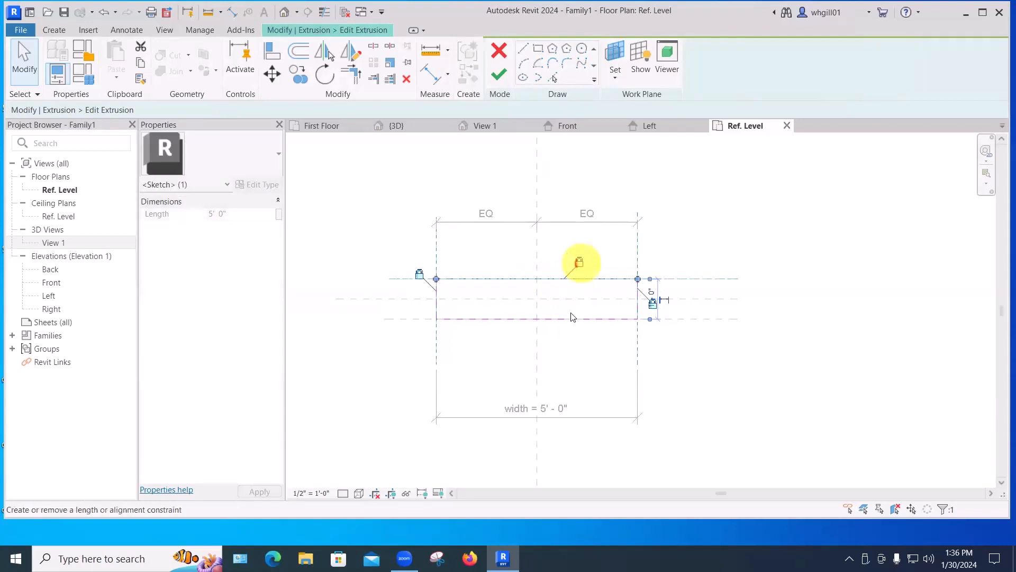
left_click_drag(568, 337, 572, 354)
left_click_drag(574, 320, 576, 322)
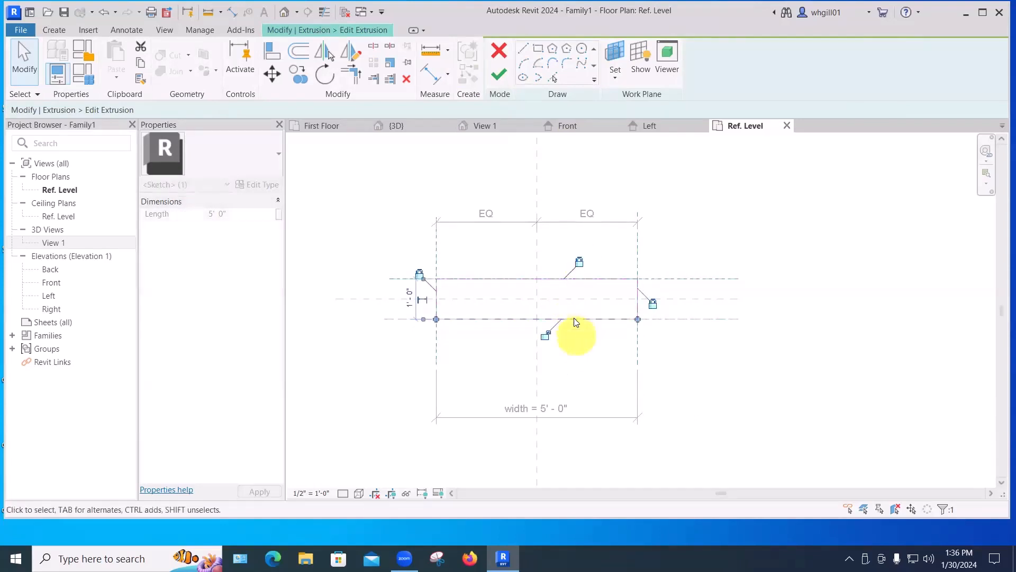
left_click(680, 351)
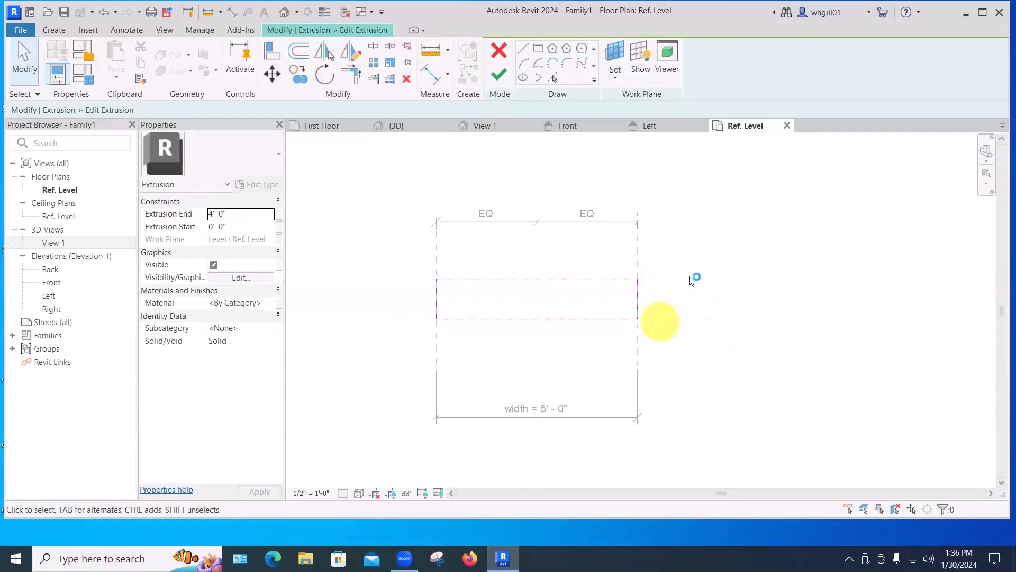
left_click(499, 74)
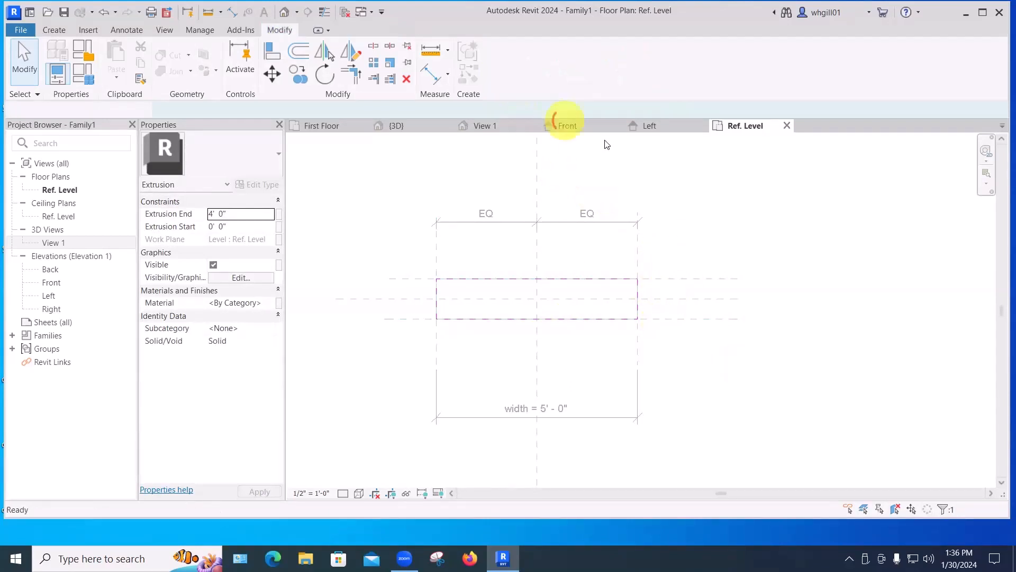
left_click(666, 169)
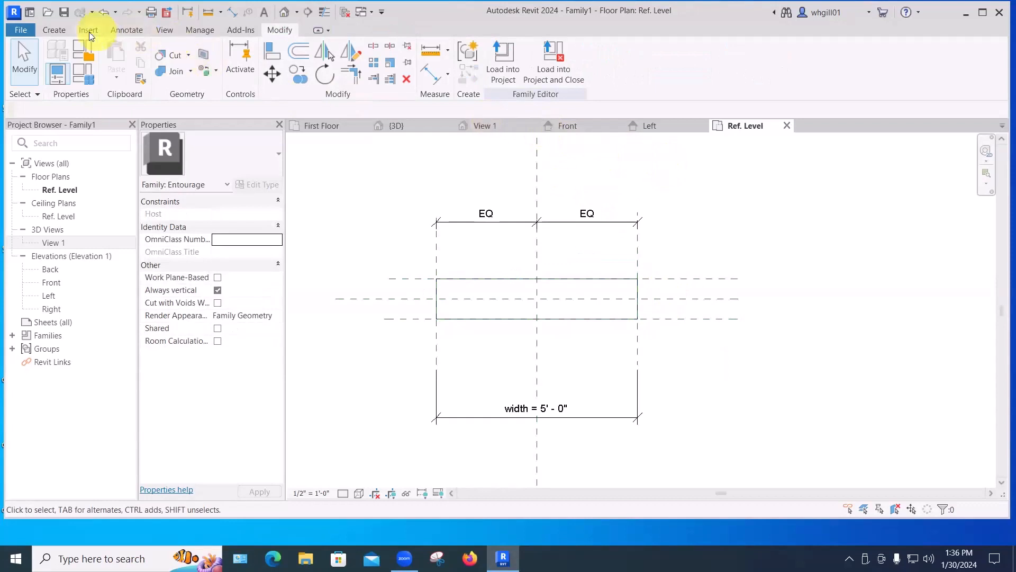
Place an aligned dimension between the top and bottom horizontal reference planes to the right of the box.
left_click(124, 32)
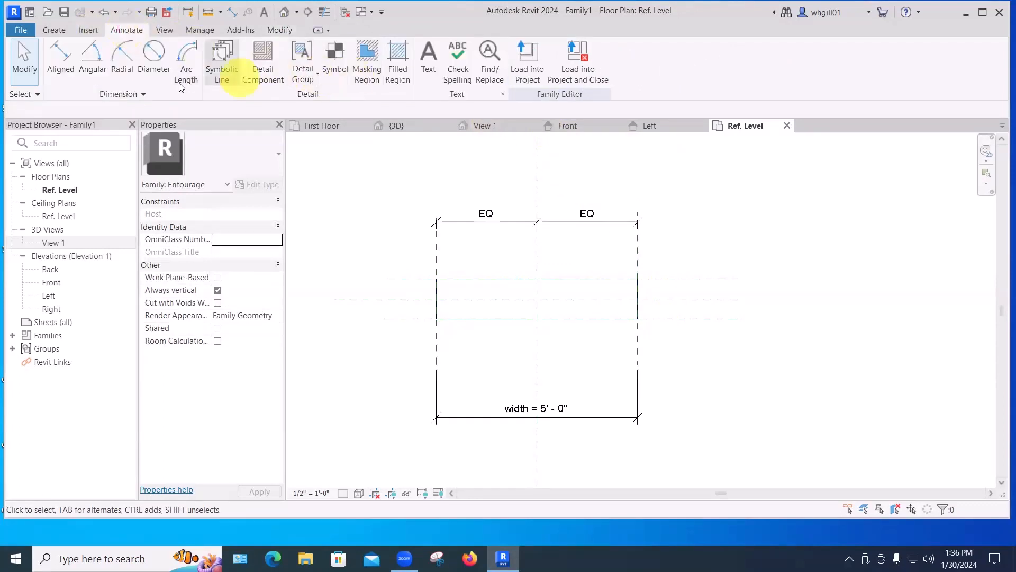
left_click(73, 74)
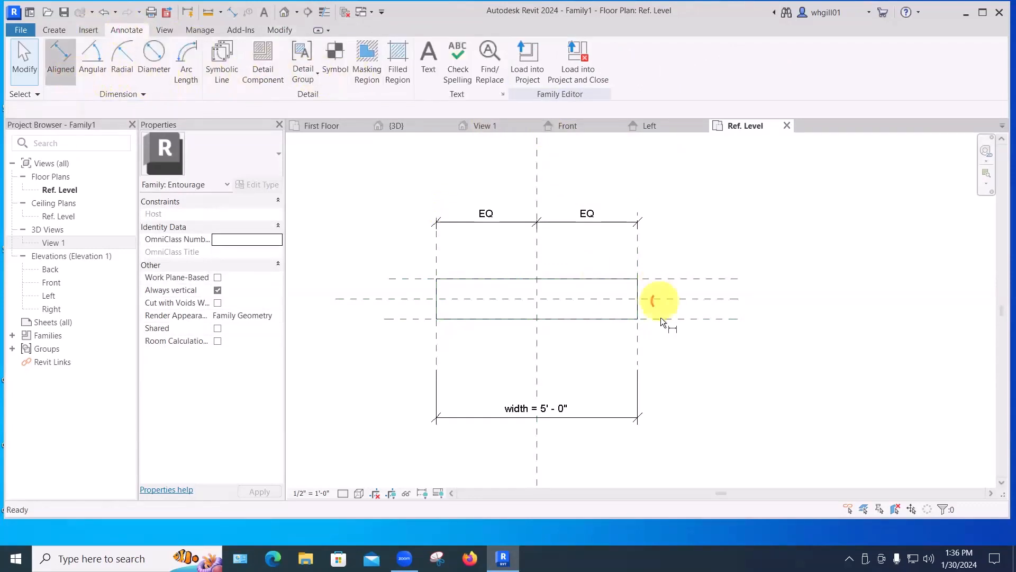
left_click(664, 279)
left_click(777, 289)
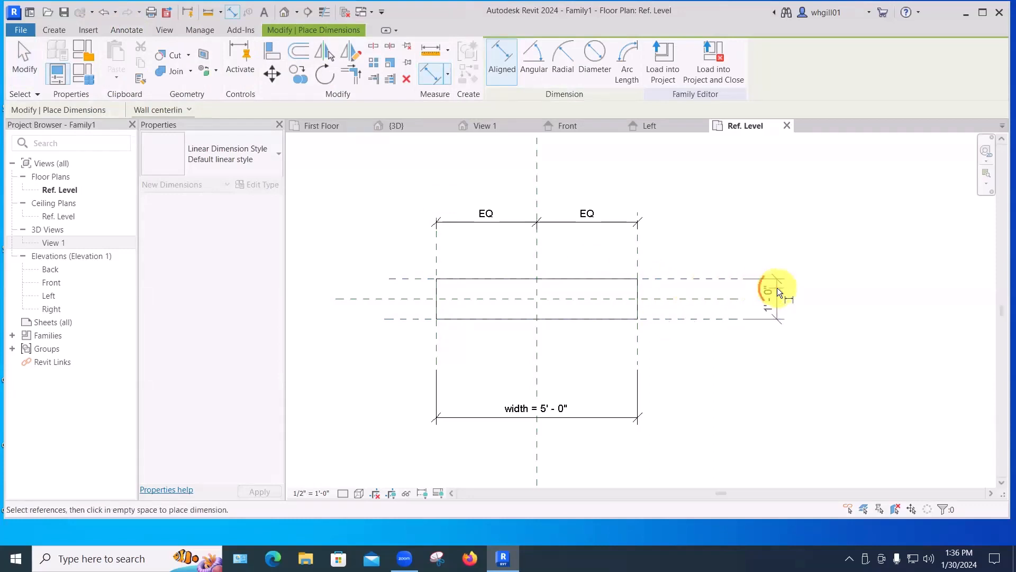
Dimension the bottom, center and top horizontal reference planes beside the box and make the segments equal.
left_click(667, 321)
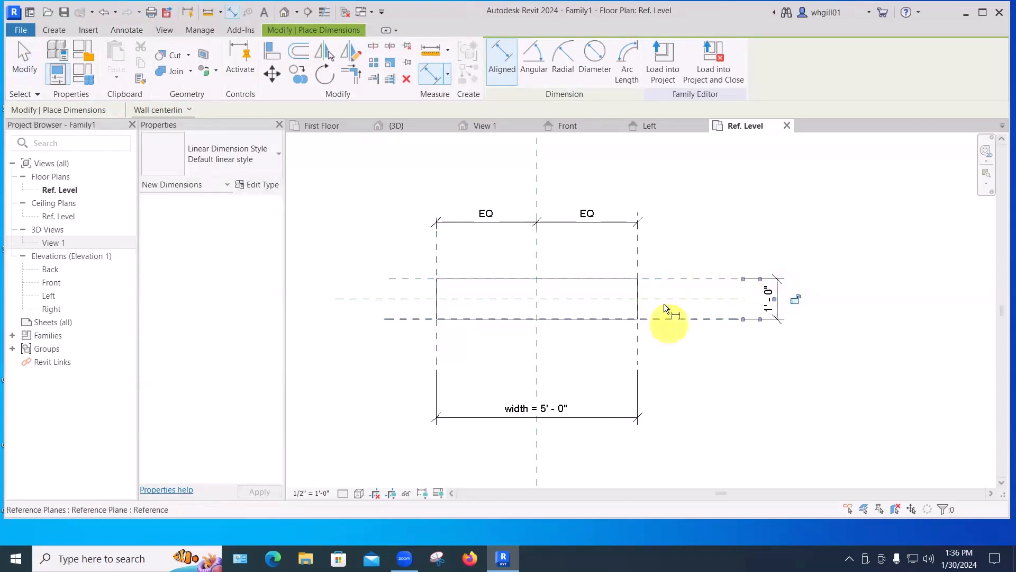
left_click(664, 299)
left_click(665, 279)
left_click(694, 248)
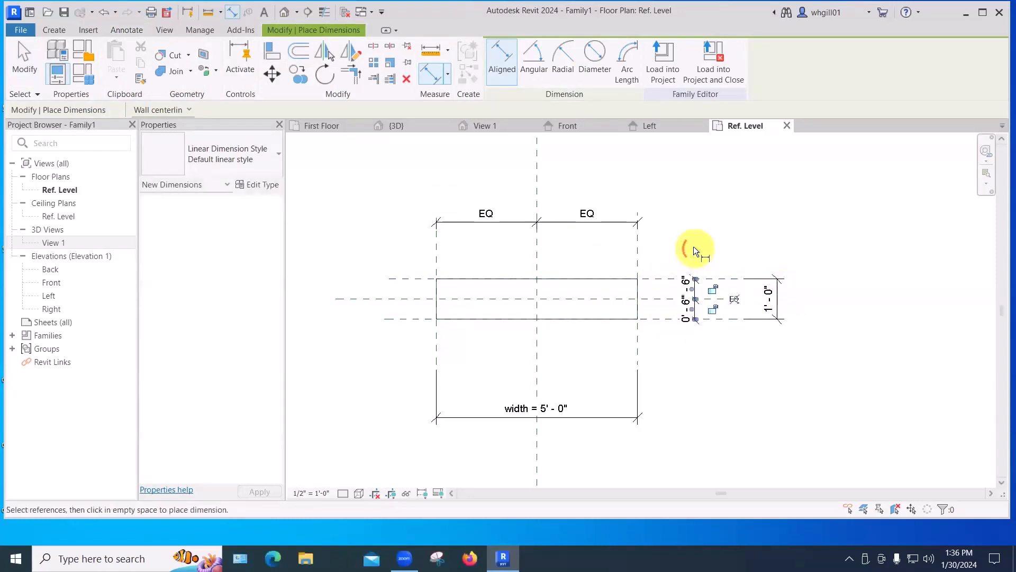
left_click(734, 299)
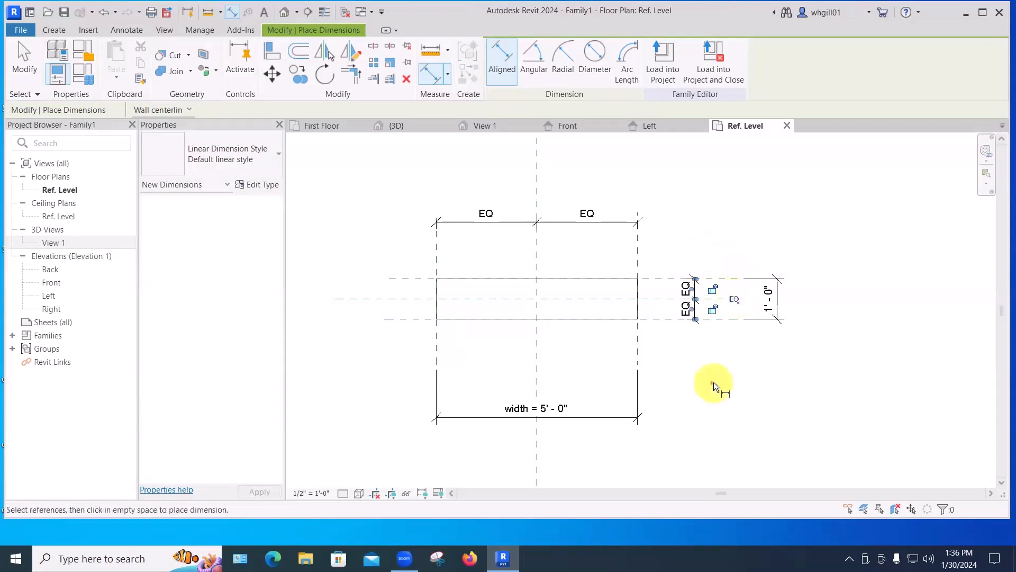
key("Escape")
key("Escape")
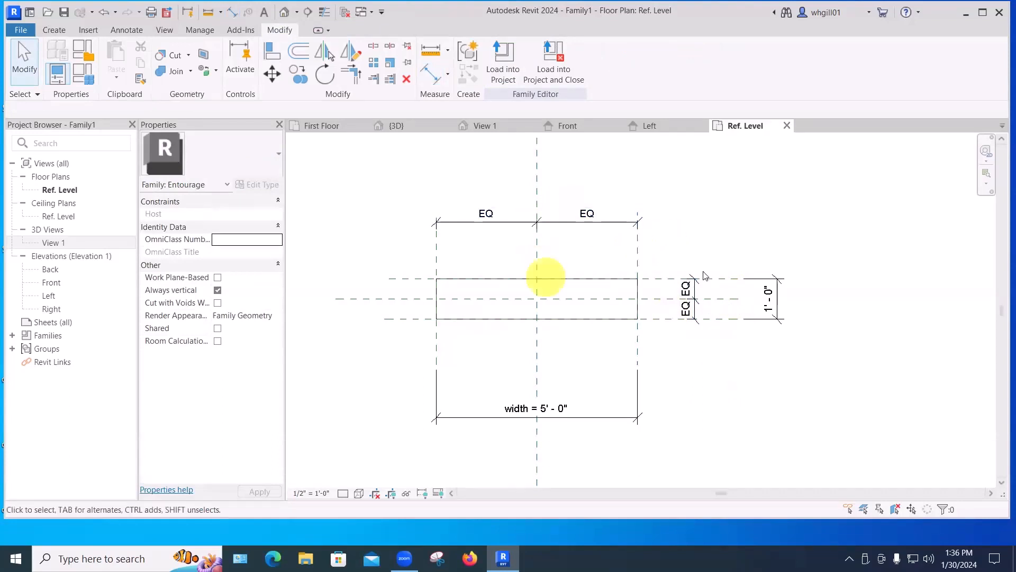
Label the overall vertical dimension with a new type parameter named depth.
left_click(769, 300)
left_click(626, 60)
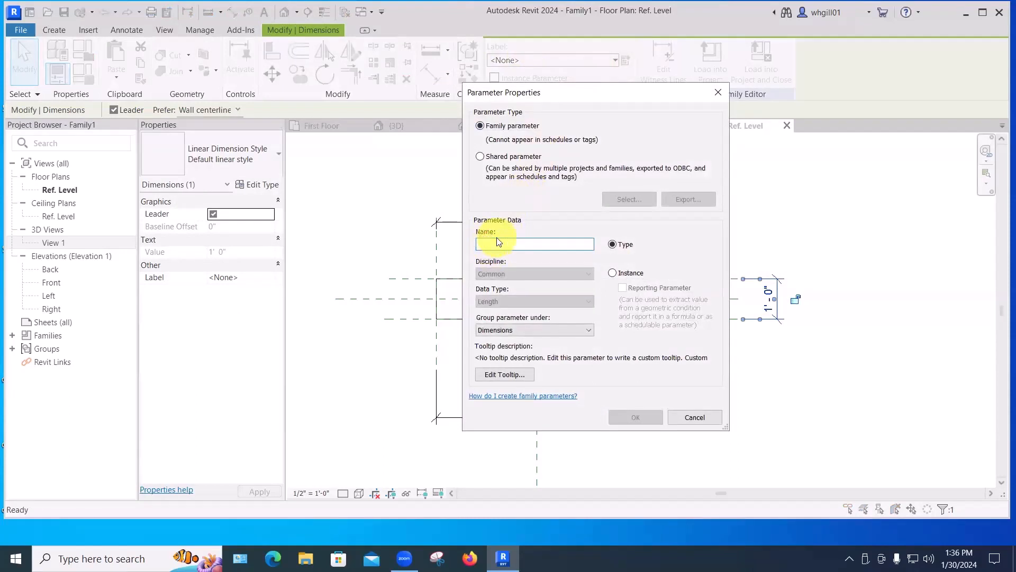
type("depth")
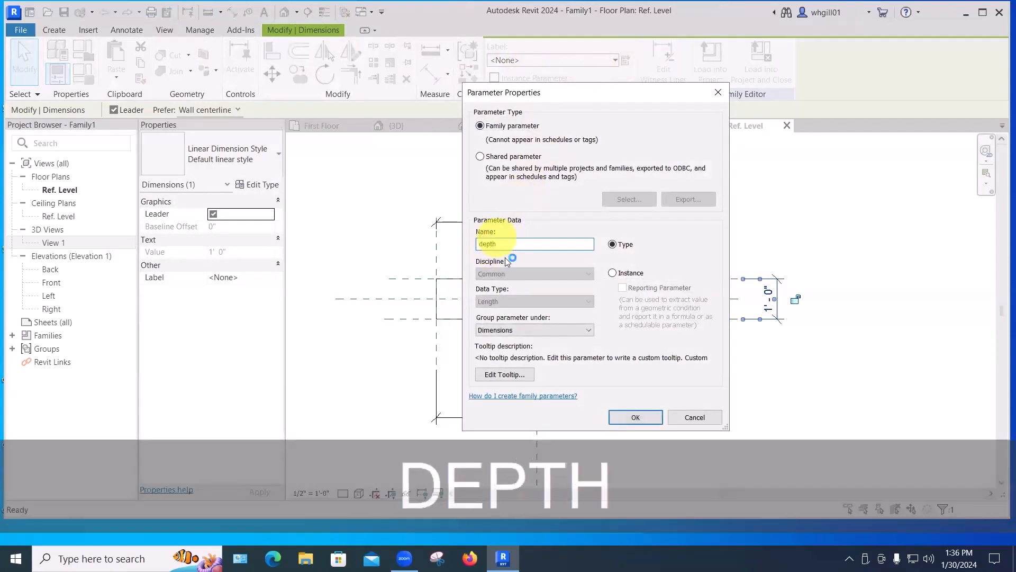
left_click(631, 416)
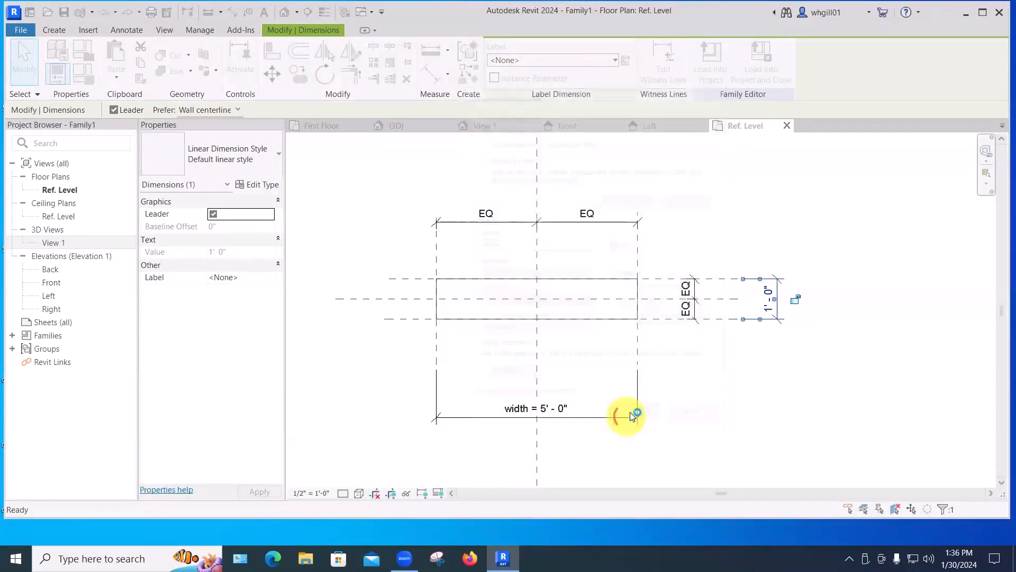
left_click(709, 391)
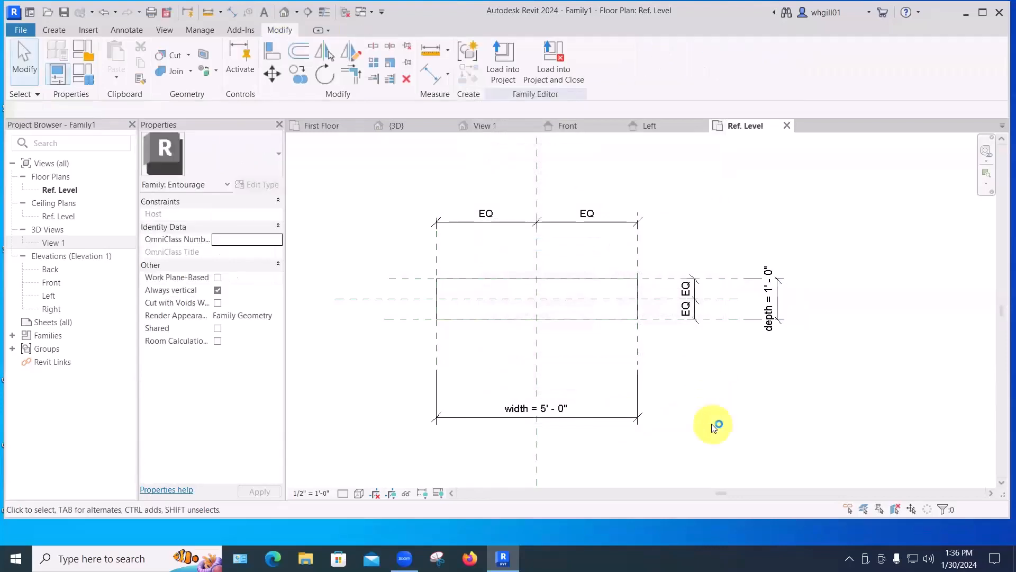
Open the family types and set the depth parameter to 2', then accept.
left_click(90, 82)
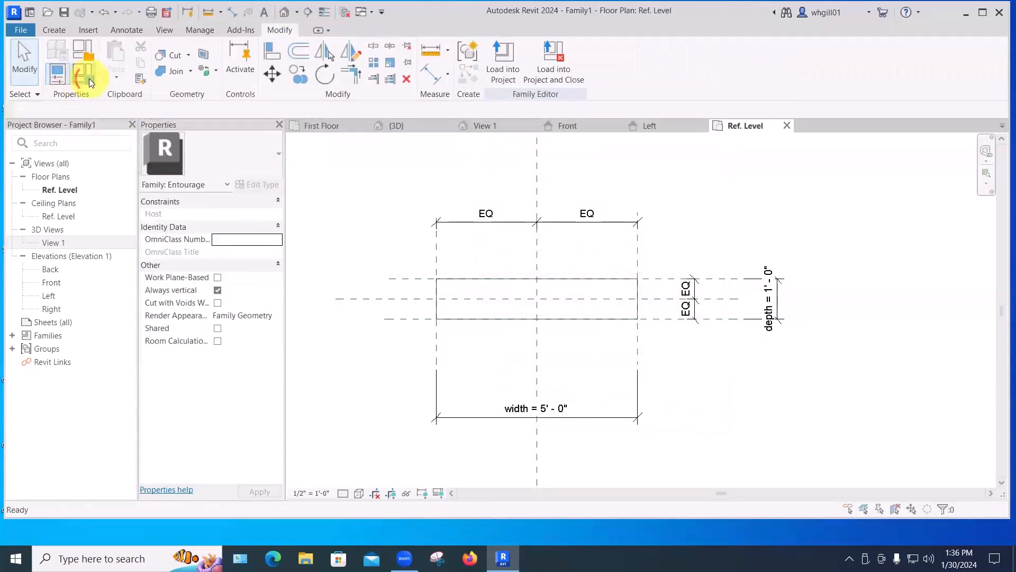
left_click(815, 230)
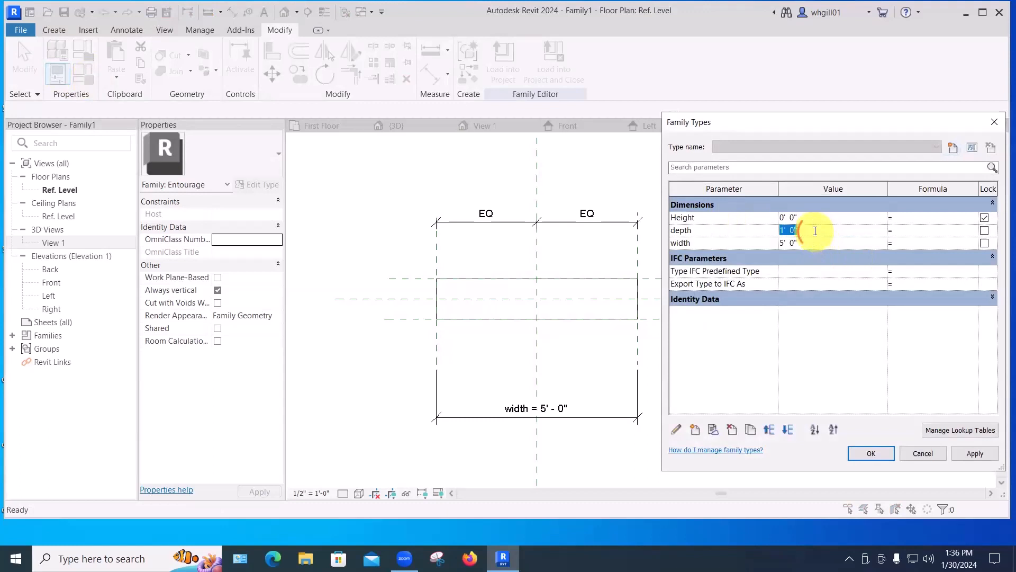
type("2'")
key("Return")
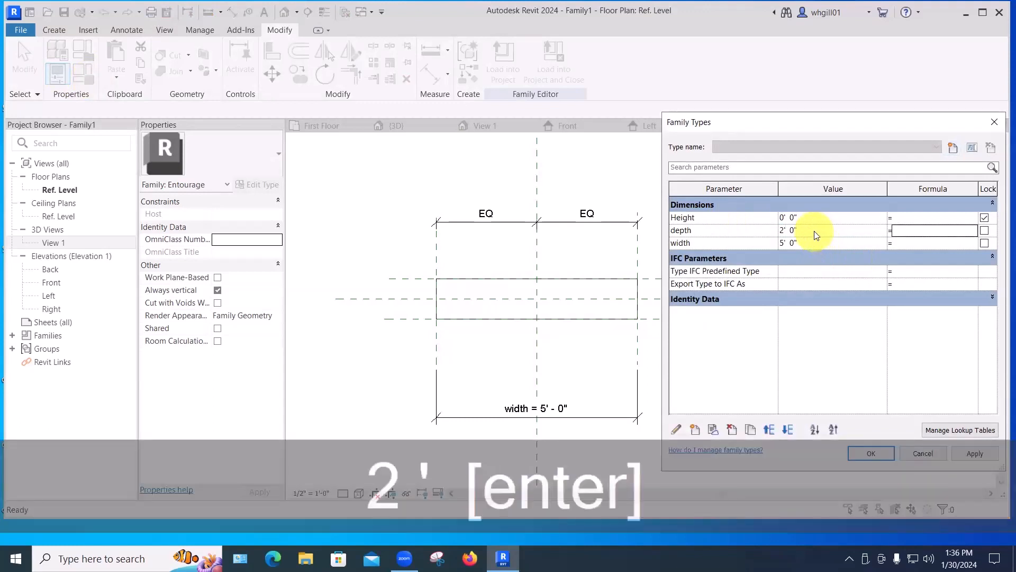
left_click(905, 231)
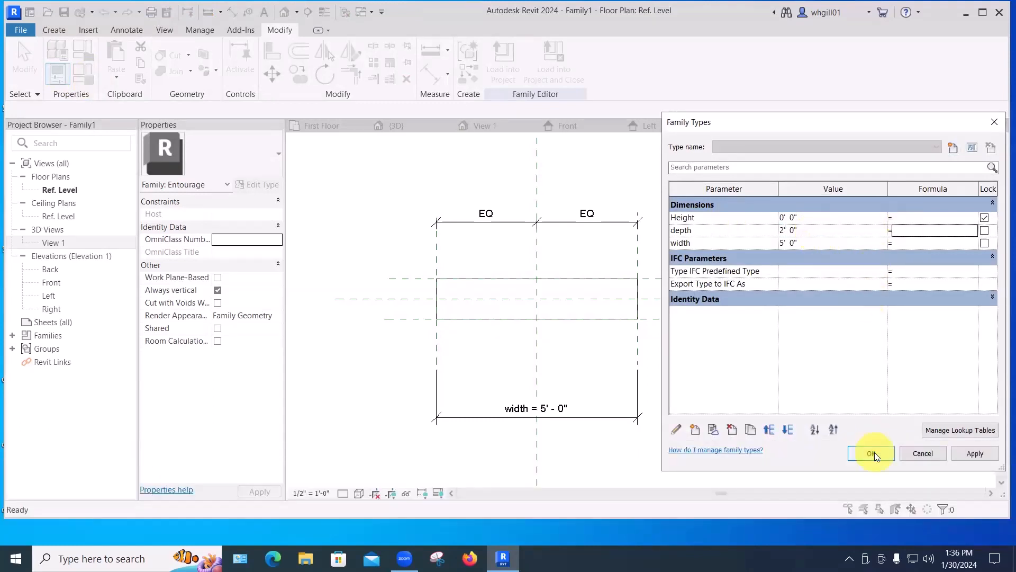
left_click(872, 452)
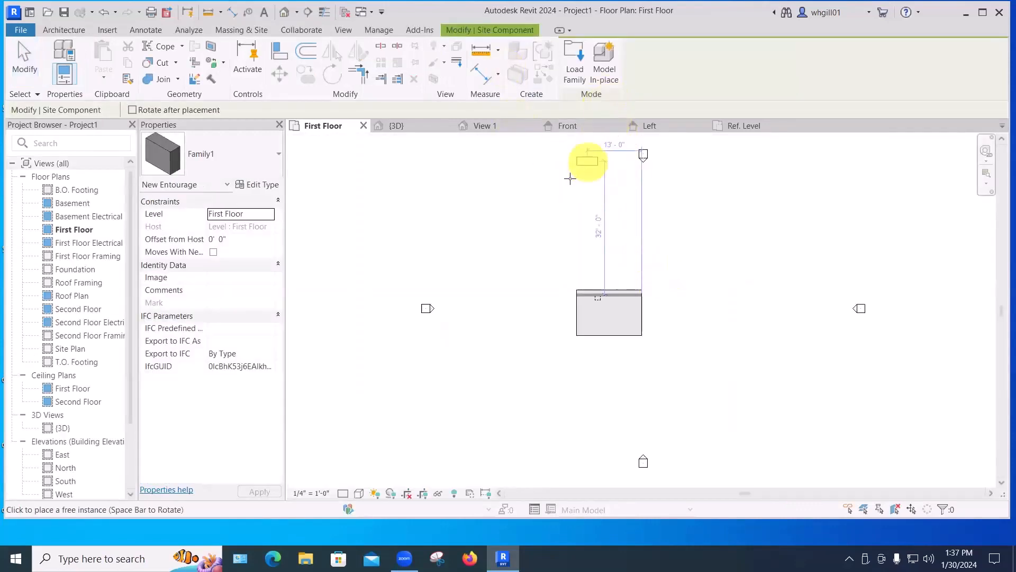
Save the family as cuboid demo in the My Revit Families Entourage folder.
key("Escape")
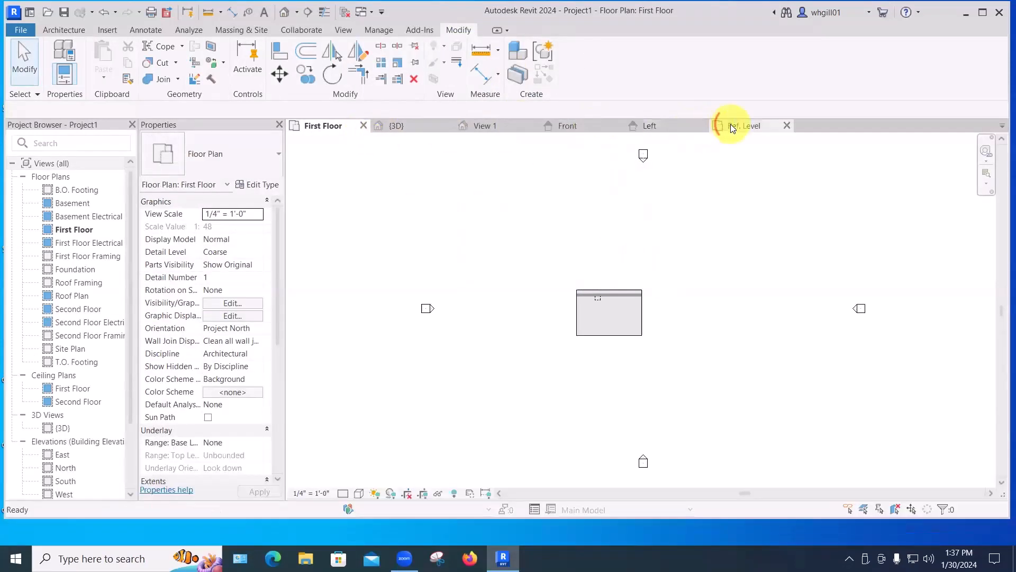
left_click(729, 125)
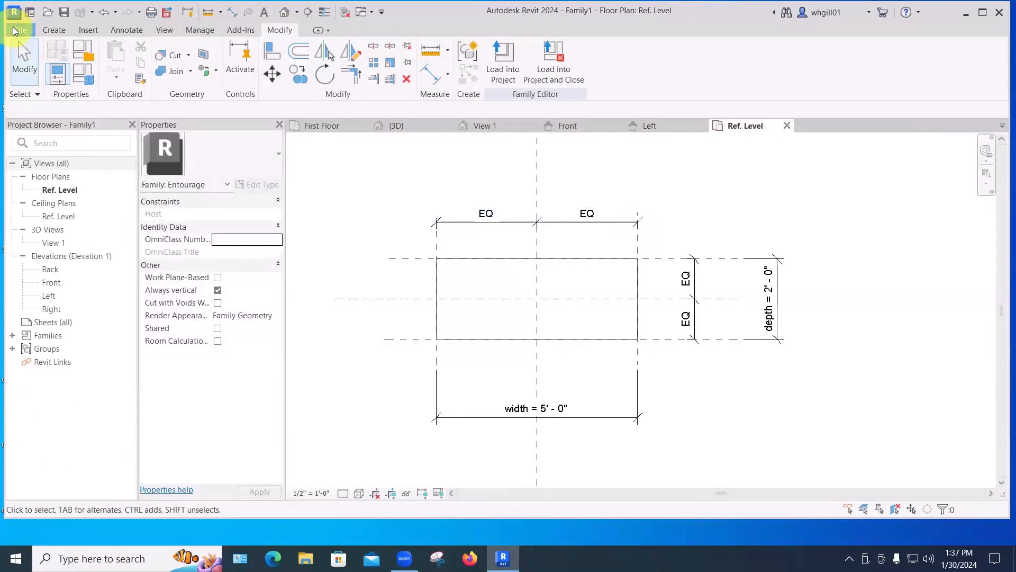
left_click(18, 30)
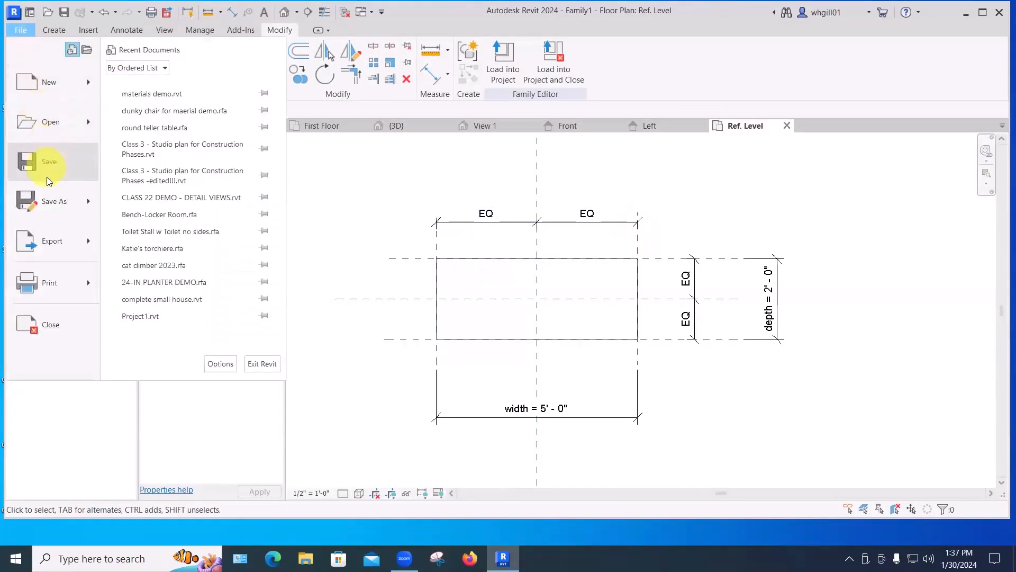
left_click(61, 204)
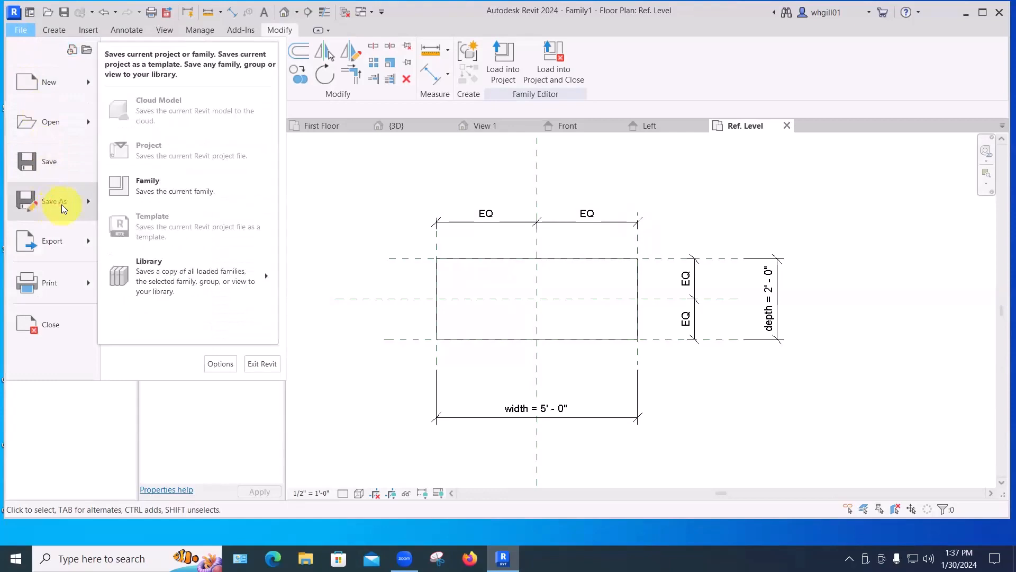
left_click(154, 183)
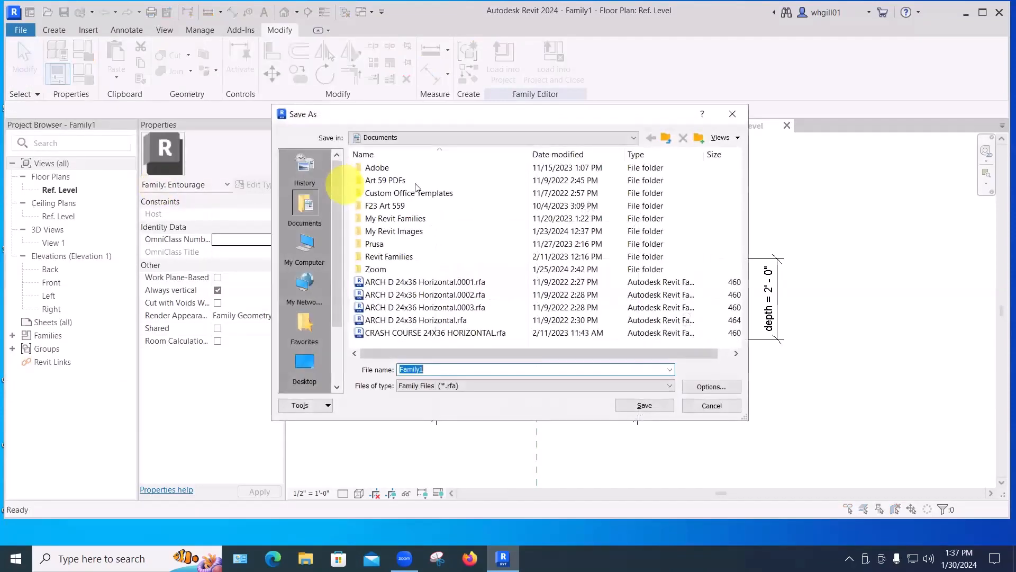
double_click(398, 219)
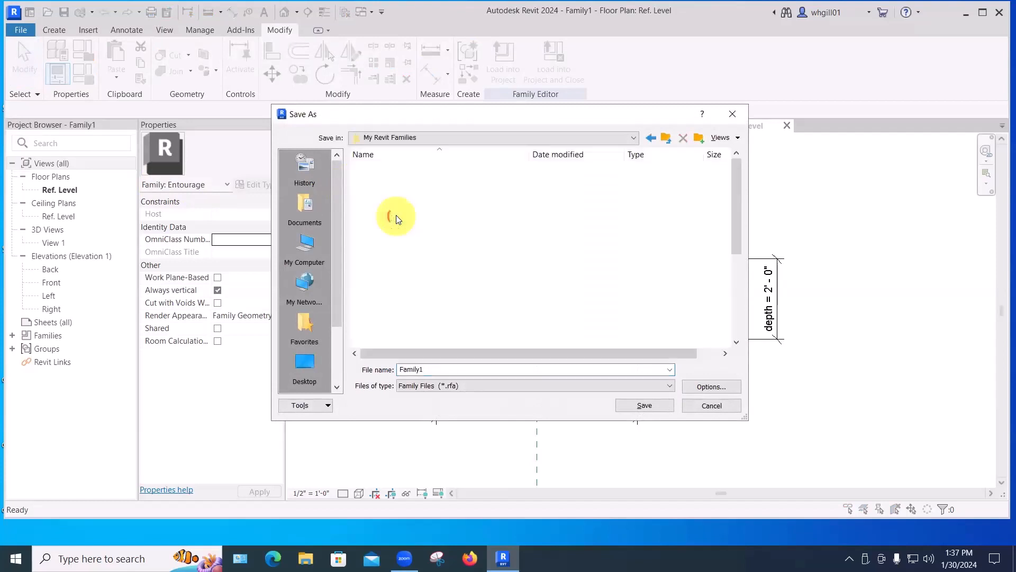
double_click(383, 282)
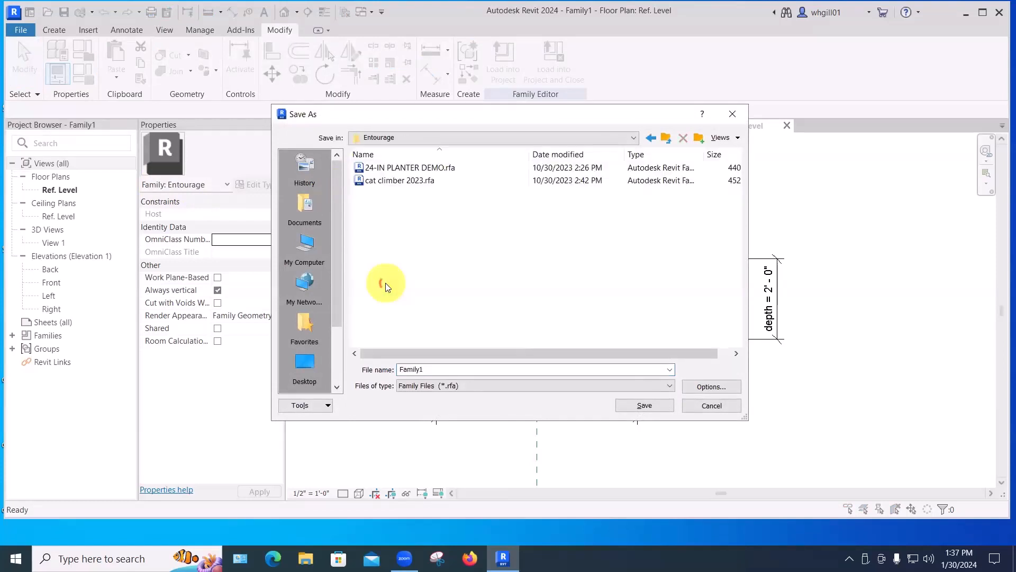
double_click(435, 369)
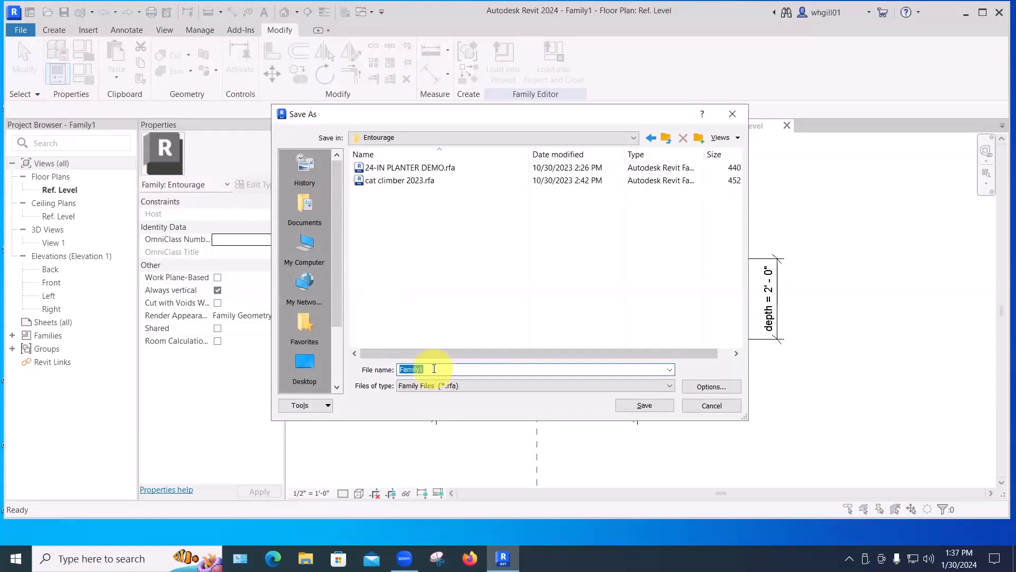
type("cuboid demo")
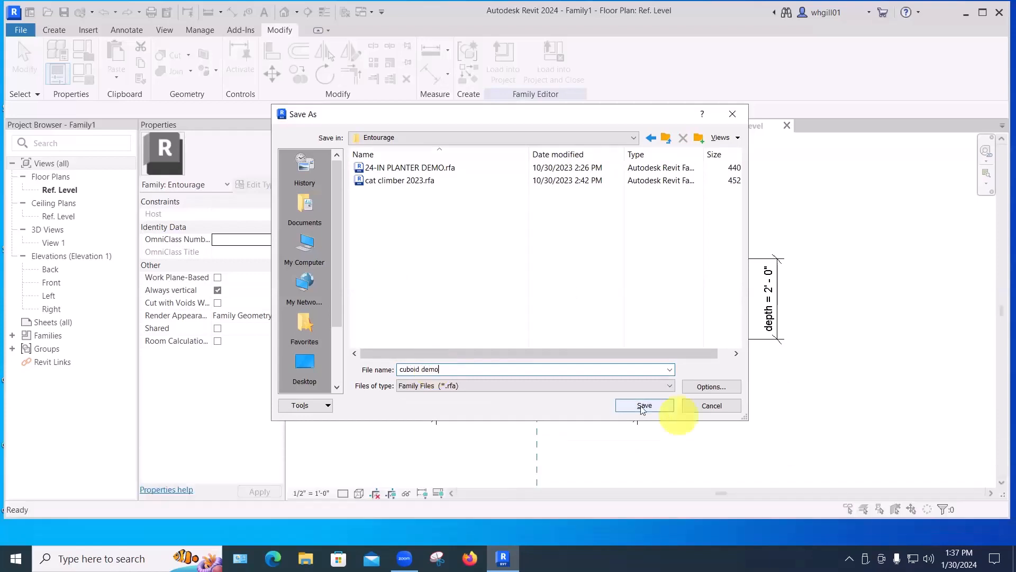
left_click(643, 404)
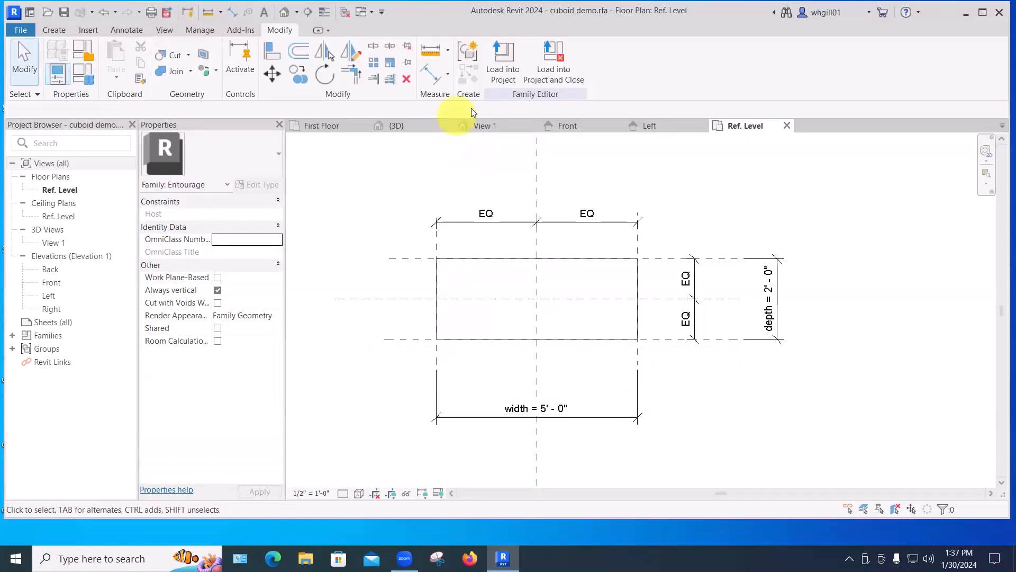
Load the family into the project and switch to the 3D view.
left_click(501, 68)
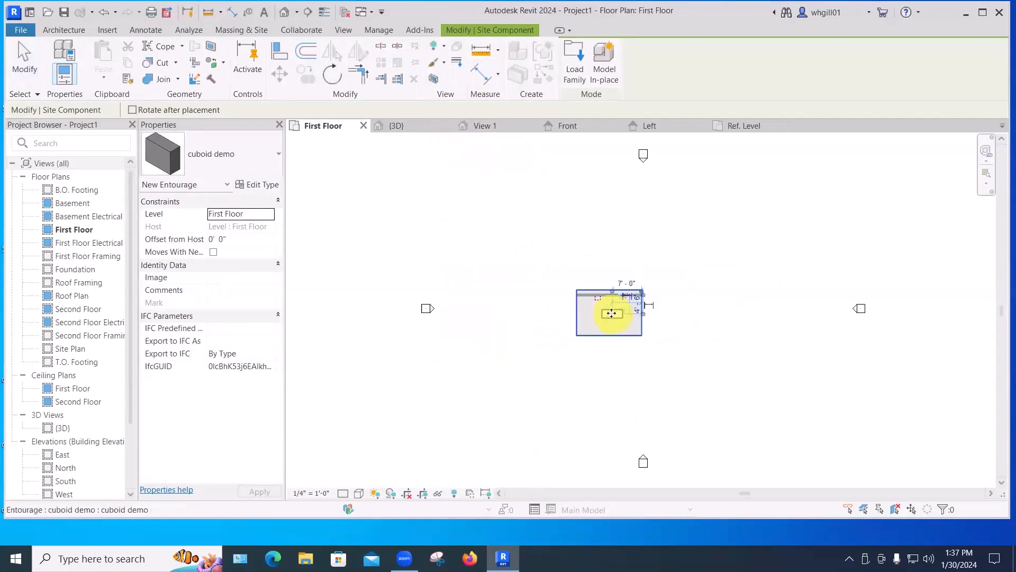
key("Escape")
key("Escape")
left_click(399, 126)
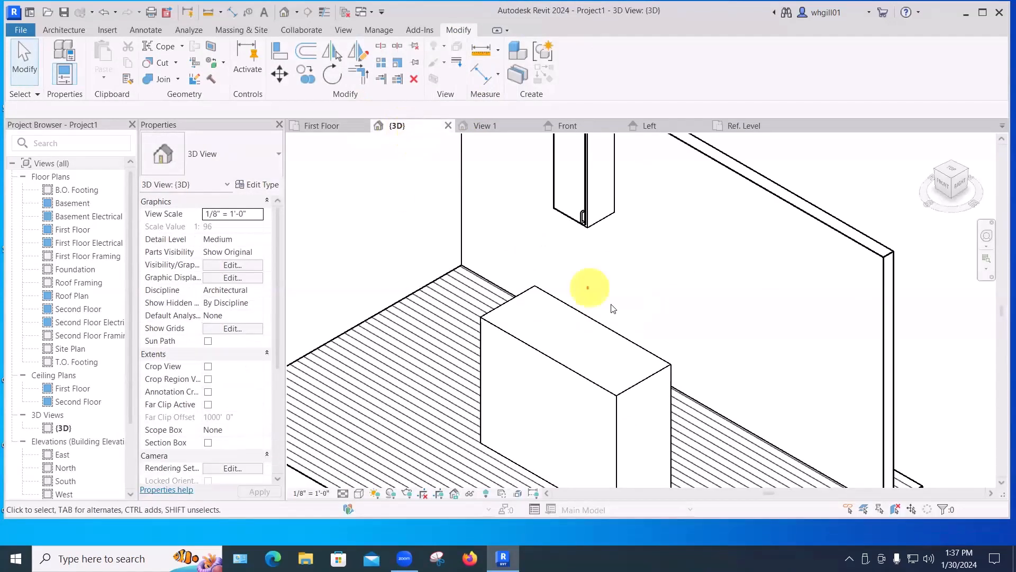
Select the placed box and set its depth type parameter to 3' in the type properties.
left_click(602, 350)
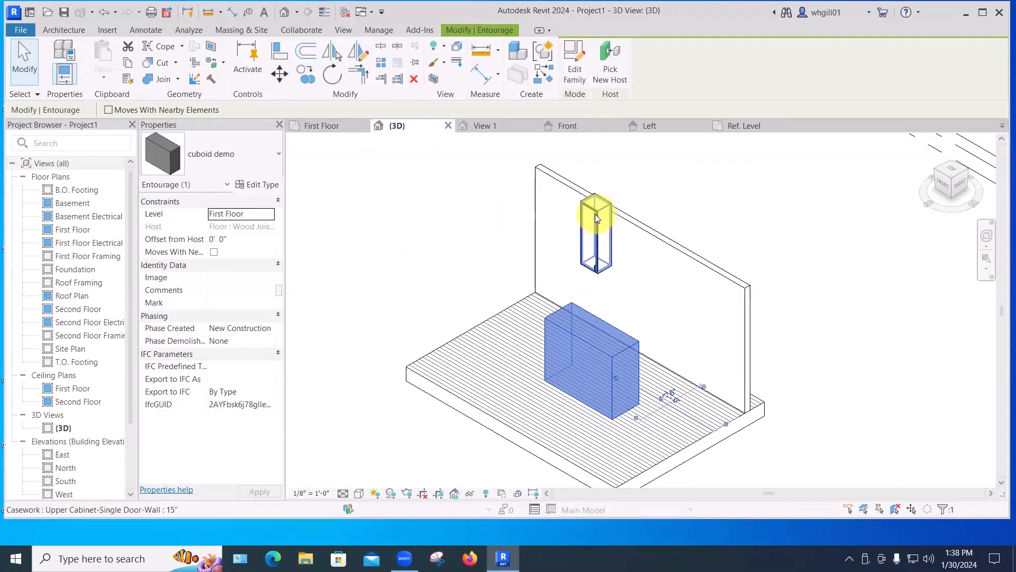
left_click(260, 185)
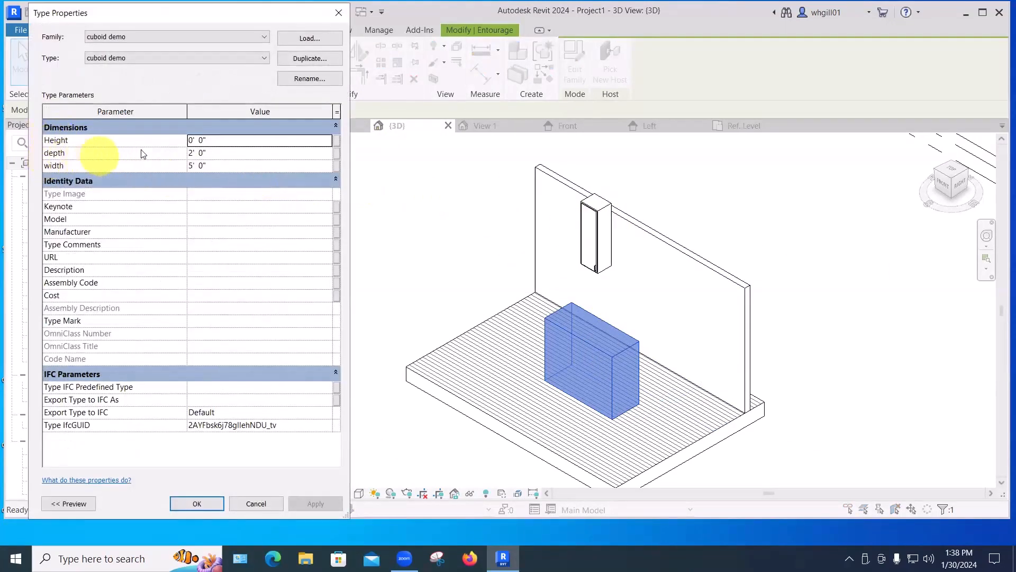
left_click(209, 153)
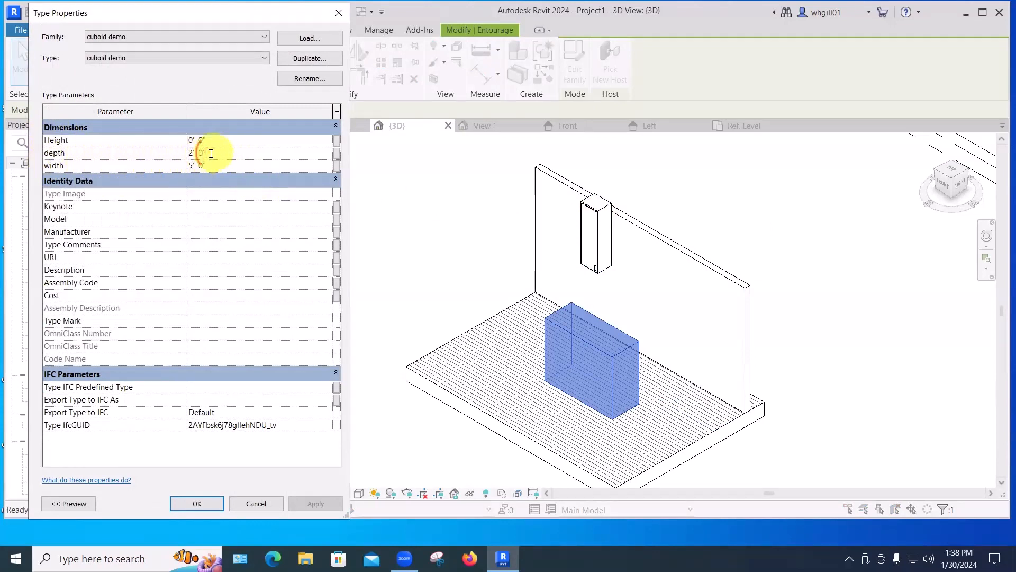
left_click_drag(211, 154, 189, 154)
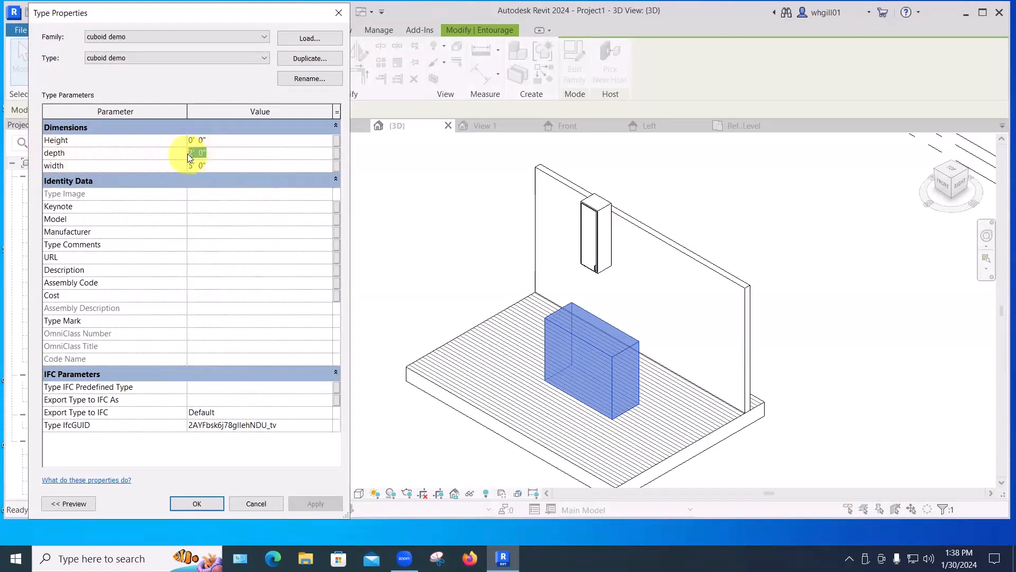
type("3'")
key("Return")
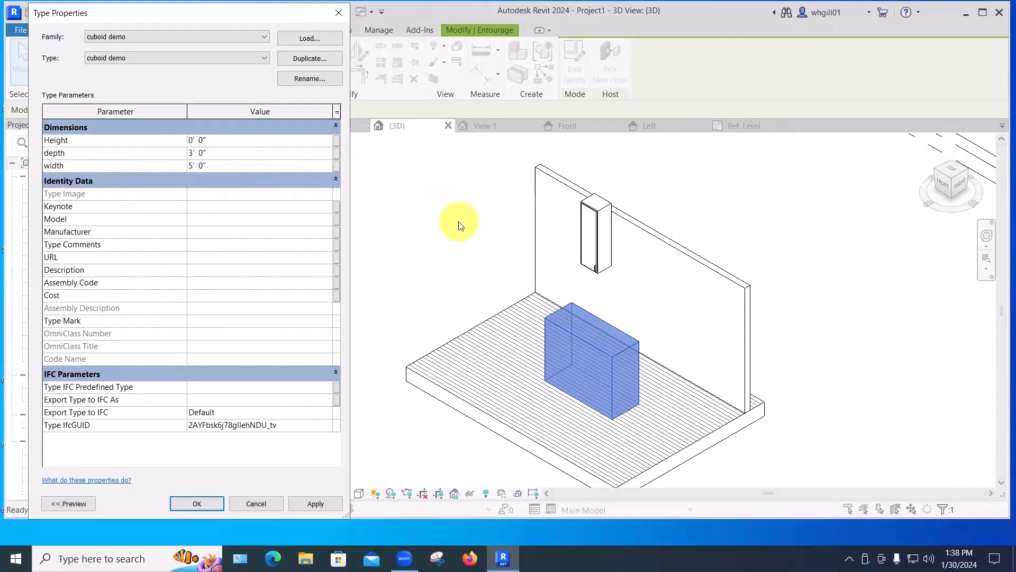
left_click(316, 503)
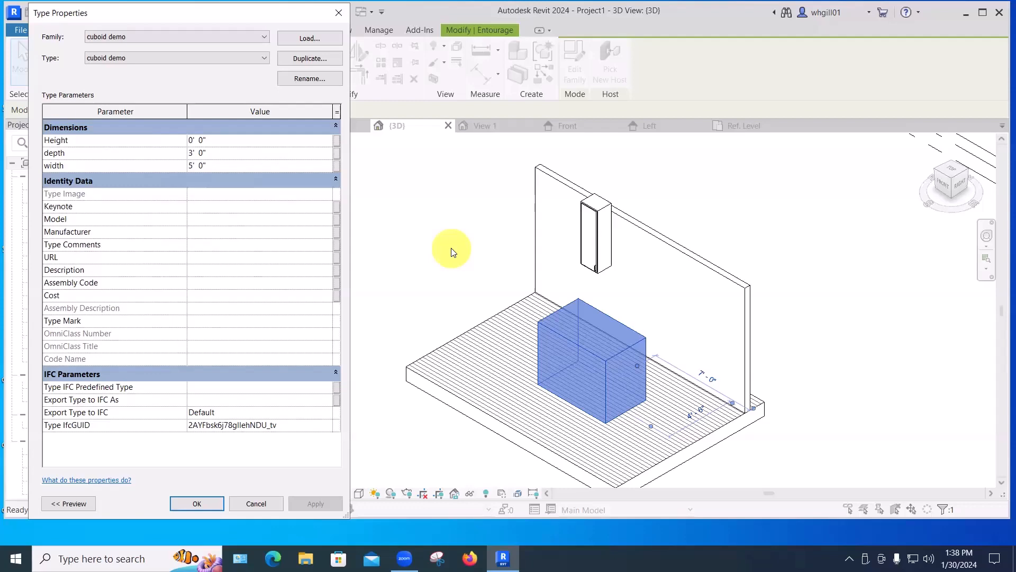
key("Return")
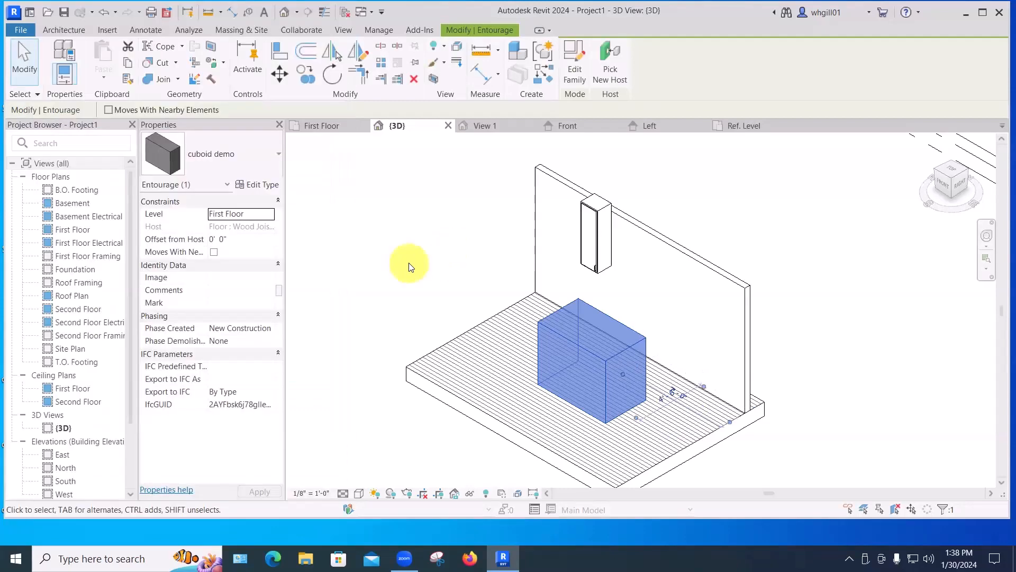
Edit the family and, in the Front elevation, drag the extrusion's top edge down to about 2'-6" high.
left_click(577, 74)
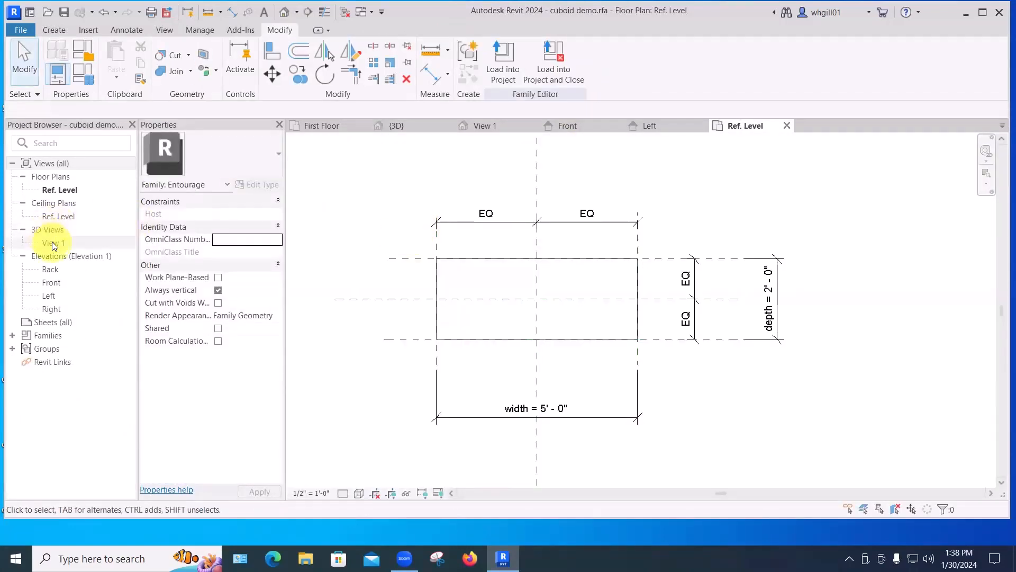
double_click(52, 283)
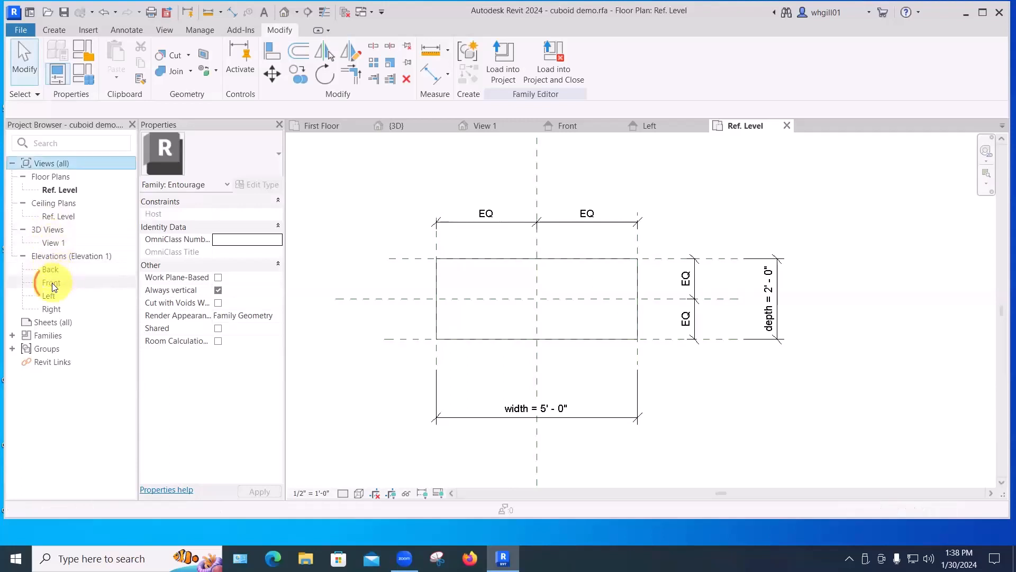
middle_click_drag(634, 338, 639, 357)
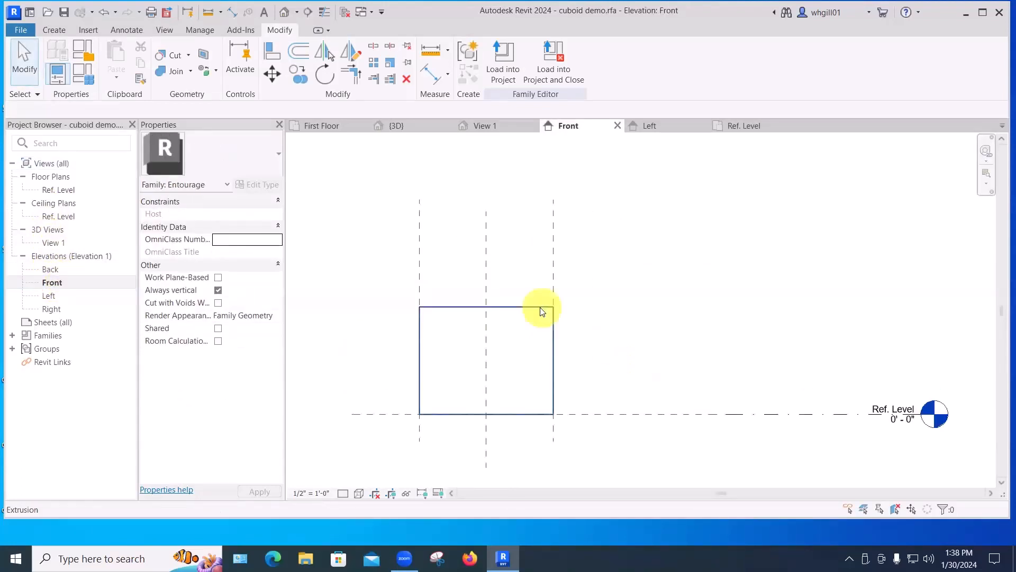
left_click(490, 306)
left_click_drag(486, 305, 487, 345)
left_click(640, 334)
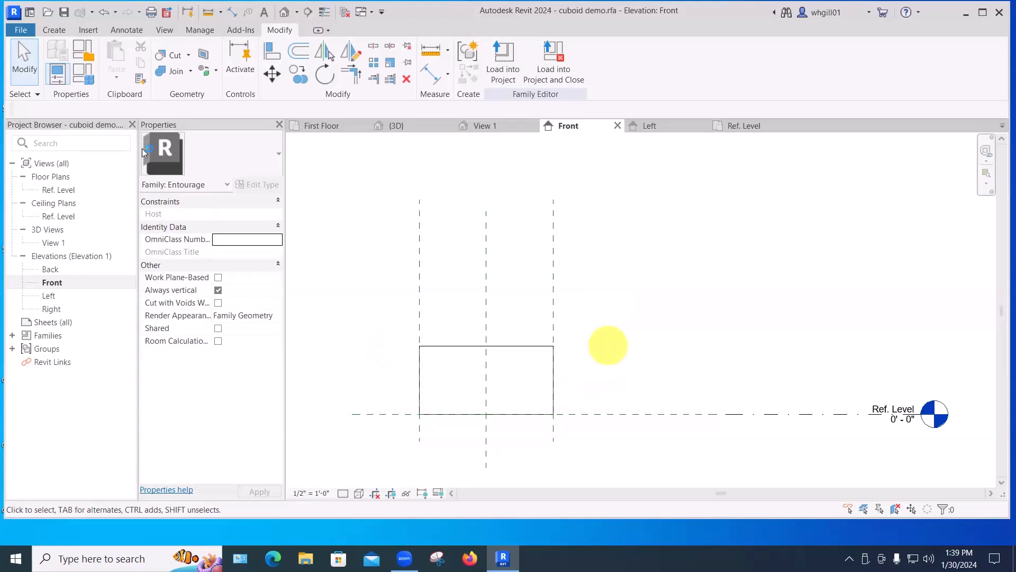
Draw a horizontal reference plane along the top of the extrusion.
left_click(55, 30)
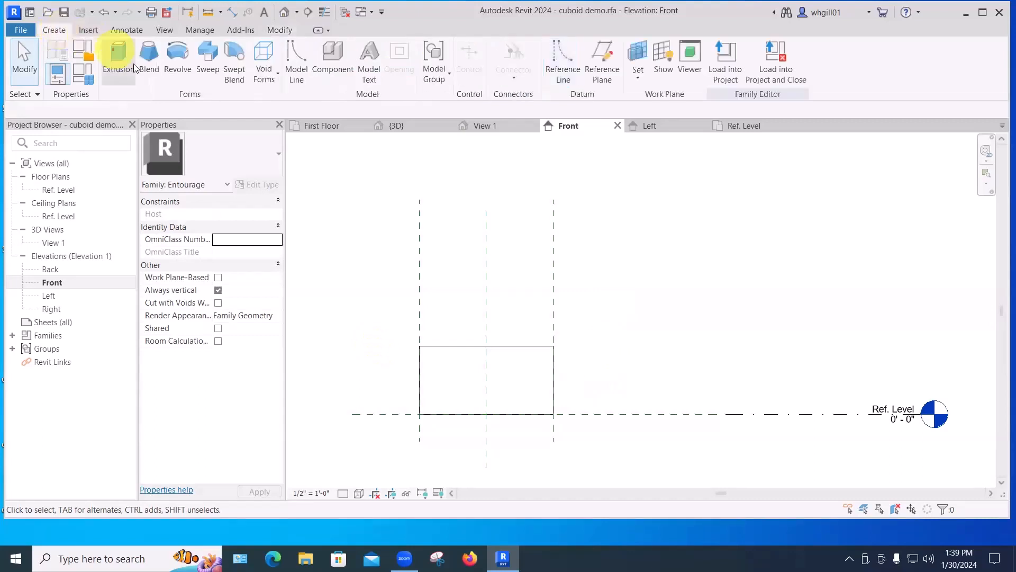
left_click(602, 73)
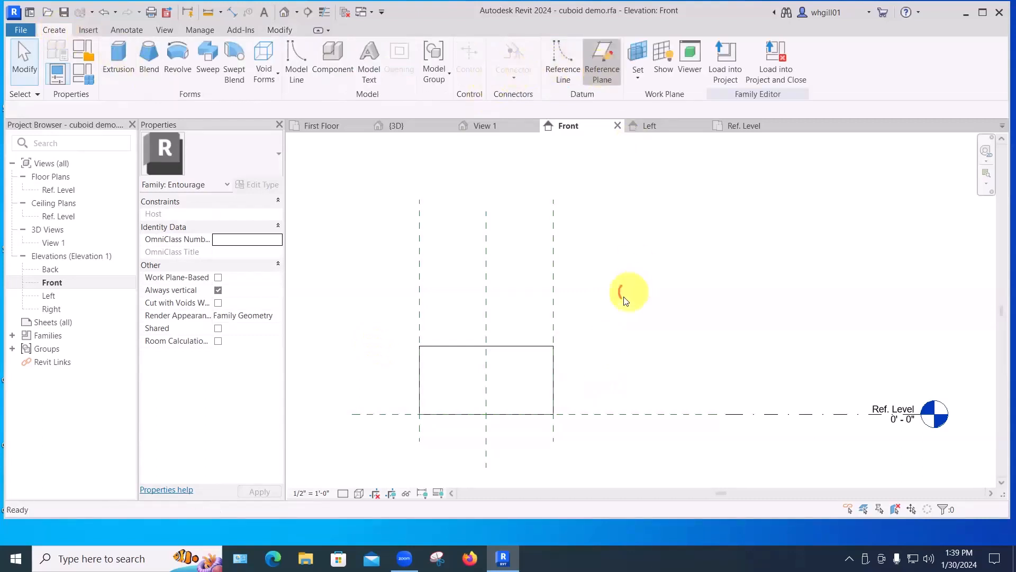
left_click(638, 347)
key("Escape")
key("Escape")
key("Escape")
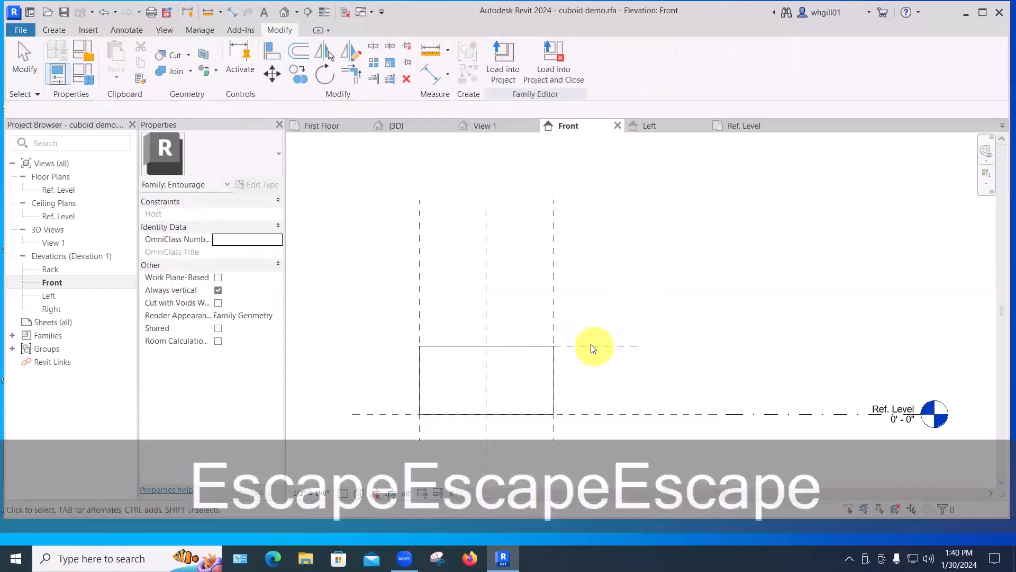
Extend the new reference plane leftward past the box's left side.
left_click(554, 346)
left_click_drag(554, 346, 341, 346)
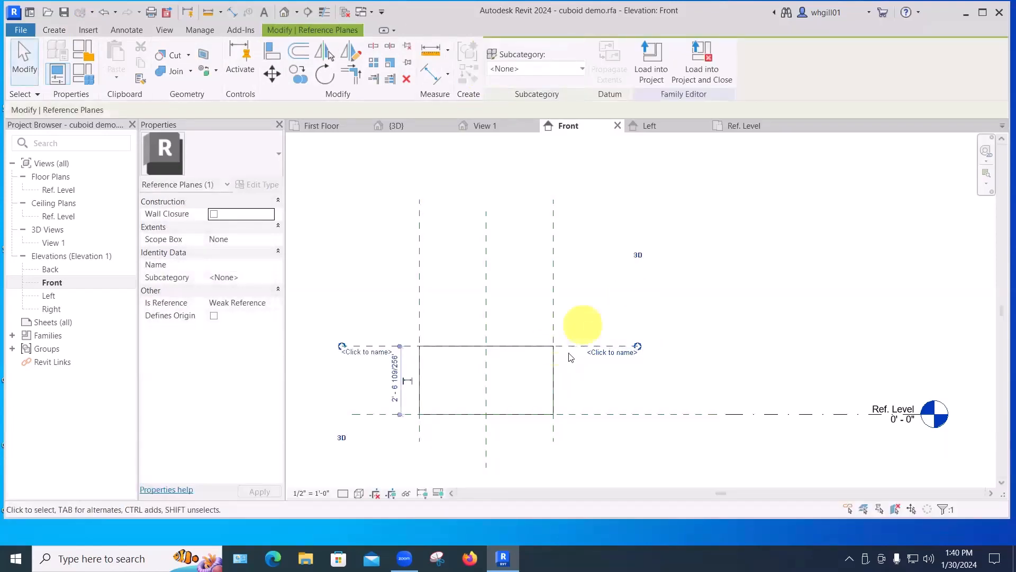
key("Escape")
key("Escape")
Align the extrusion's top to the new reference plane and lock it.
left_click(554, 370)
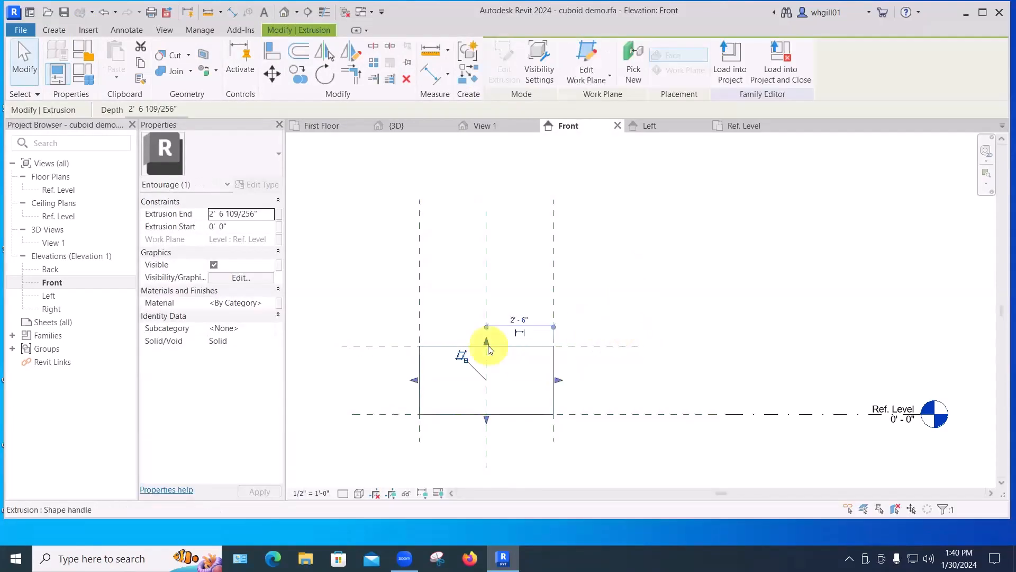
mouse_move(488, 346)
left_mouse_down()
mouse_move(488, 374)
mouse_move(492, 352)
left_mouse_up()
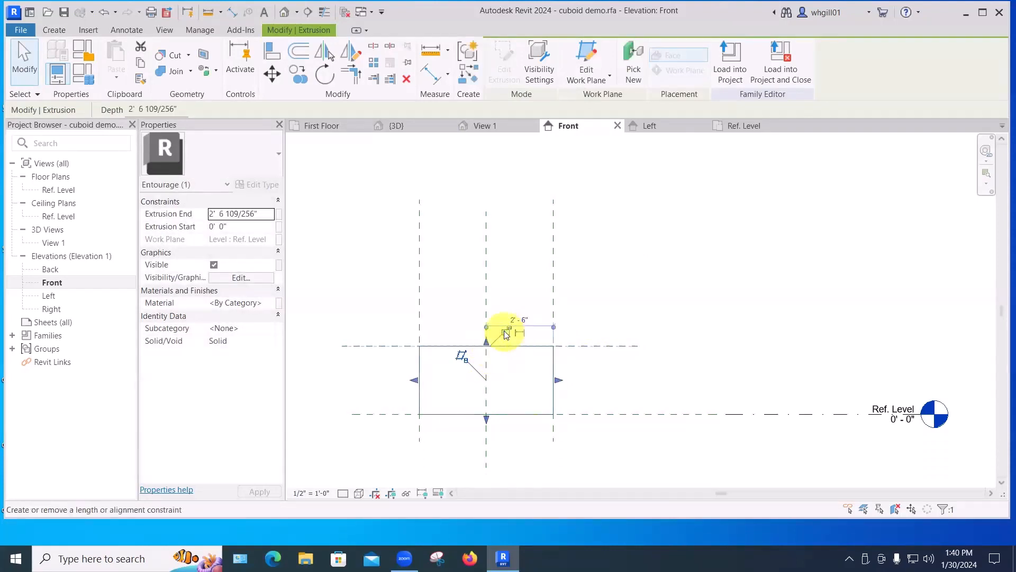
left_click(505, 331)
left_click(616, 315)
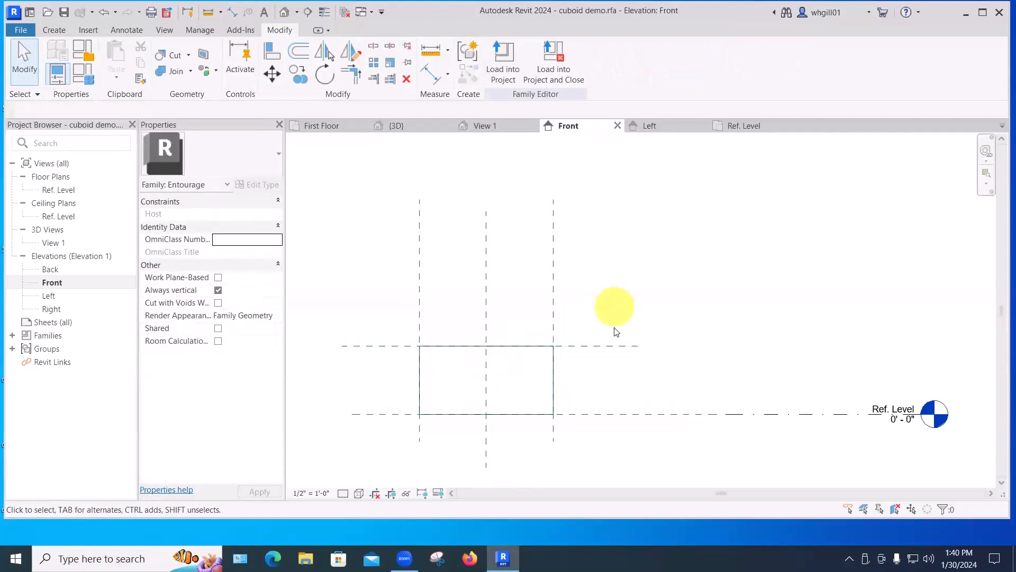
Adjust the top reference plane onto the extrusion's top and dimension the height from the Ref. Level to it.
left_click_drag(609, 347, 588, 350)
left_click(762, 329)
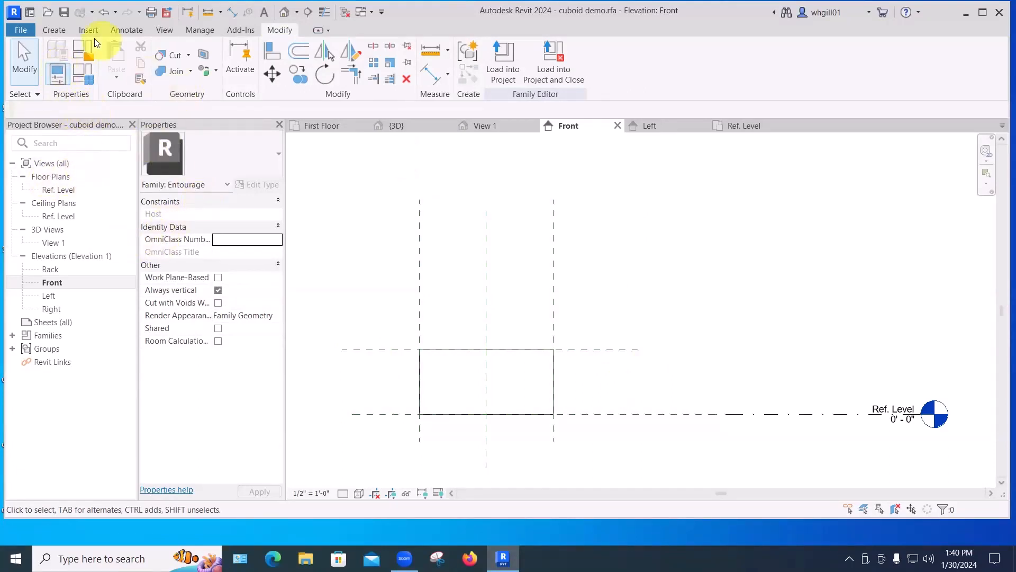
left_click(126, 28)
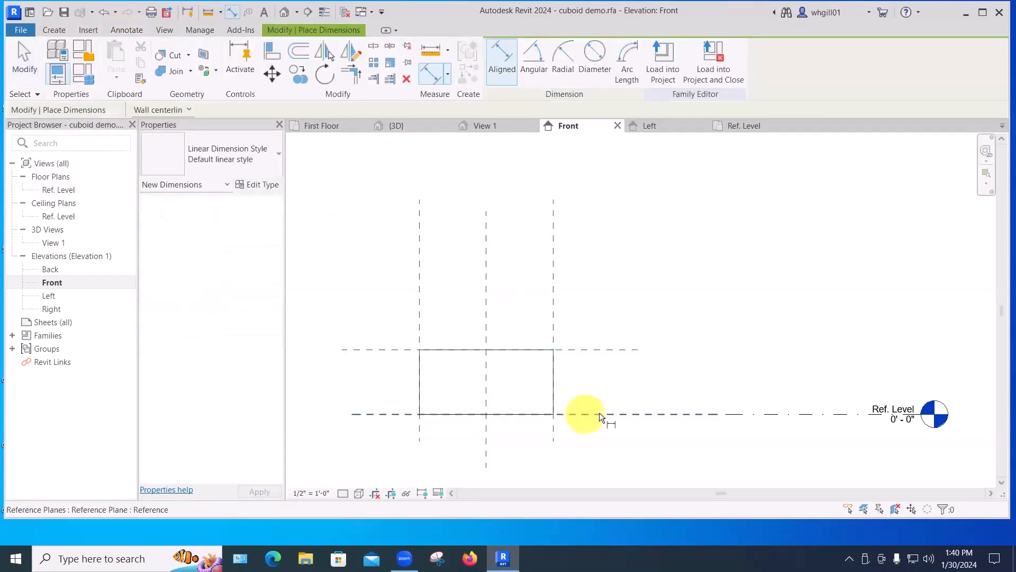
left_click(584, 414)
left_click(583, 350)
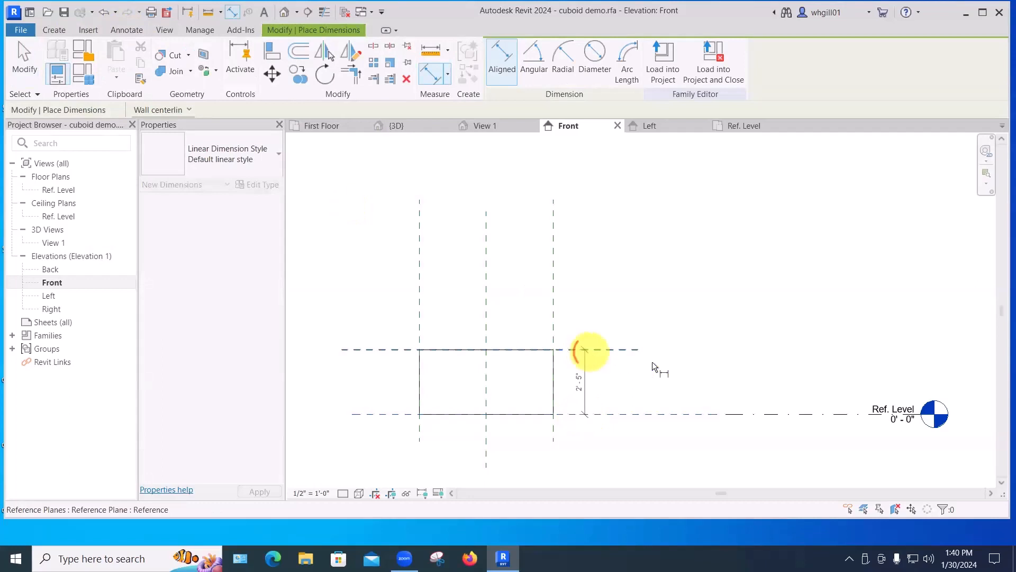
left_click(656, 361)
key("Escape")
key("Escape")
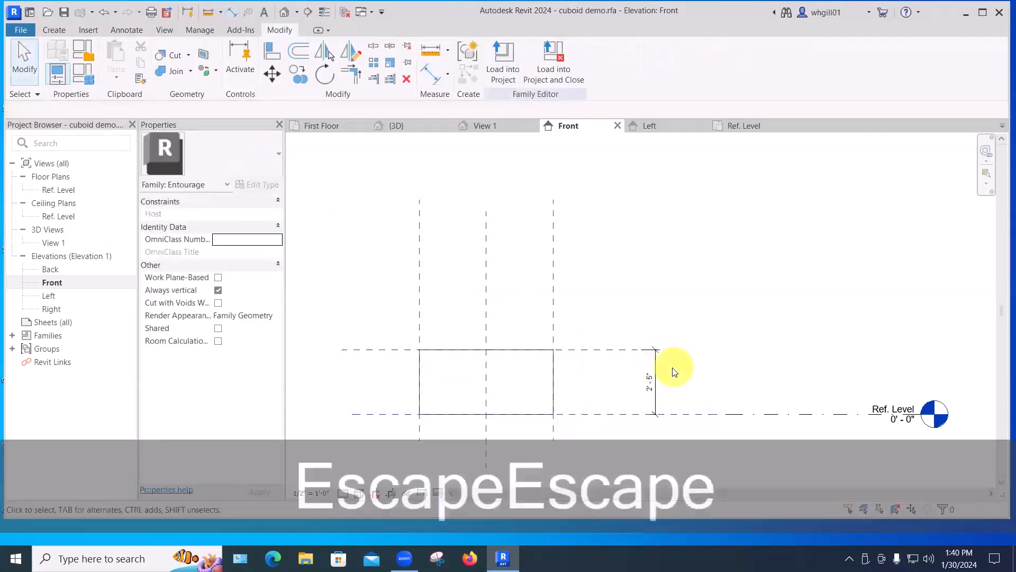
Label the height dimension with a new type parameter named height.
left_click(656, 380)
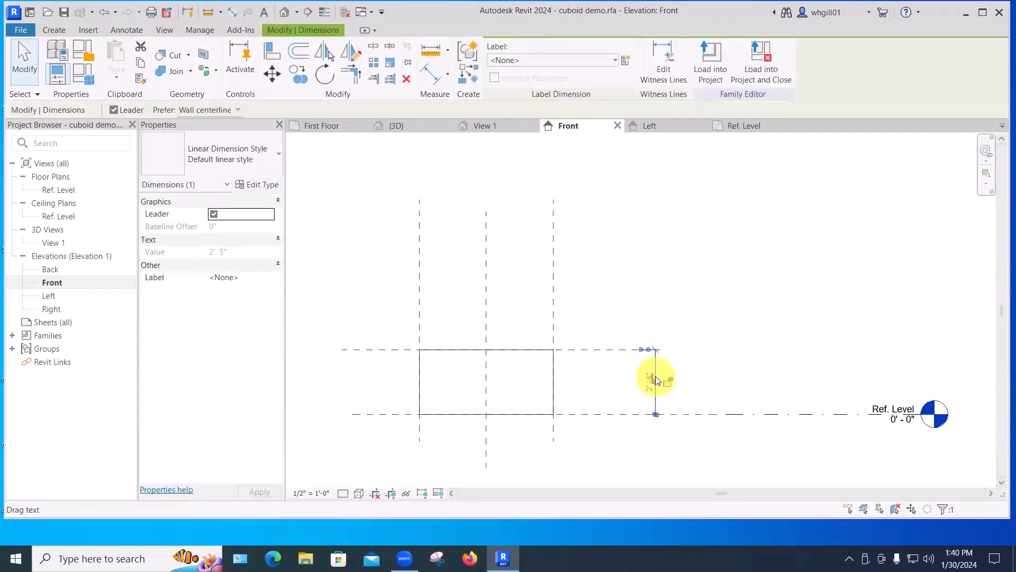
left_click(625, 60)
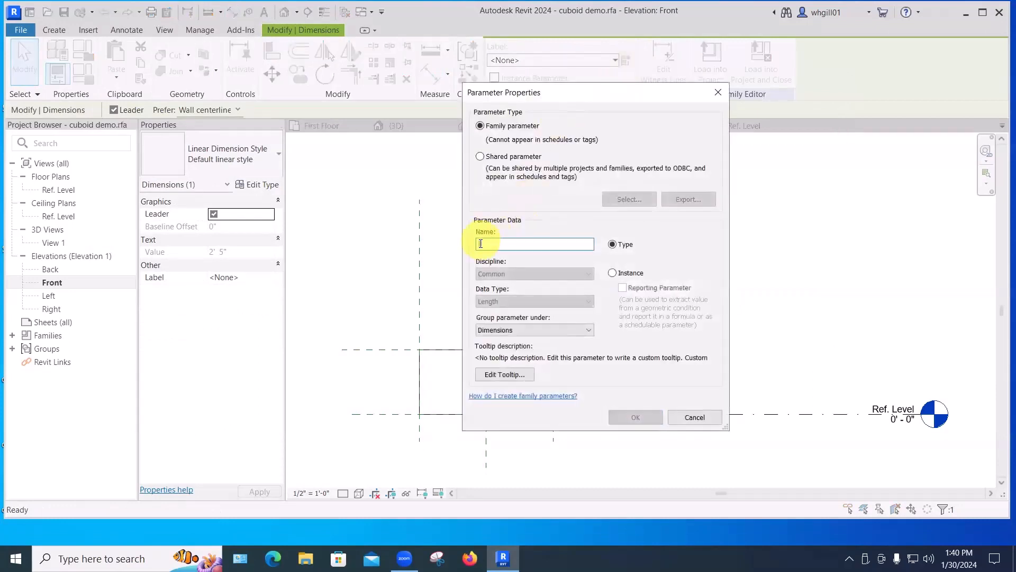
type("height")
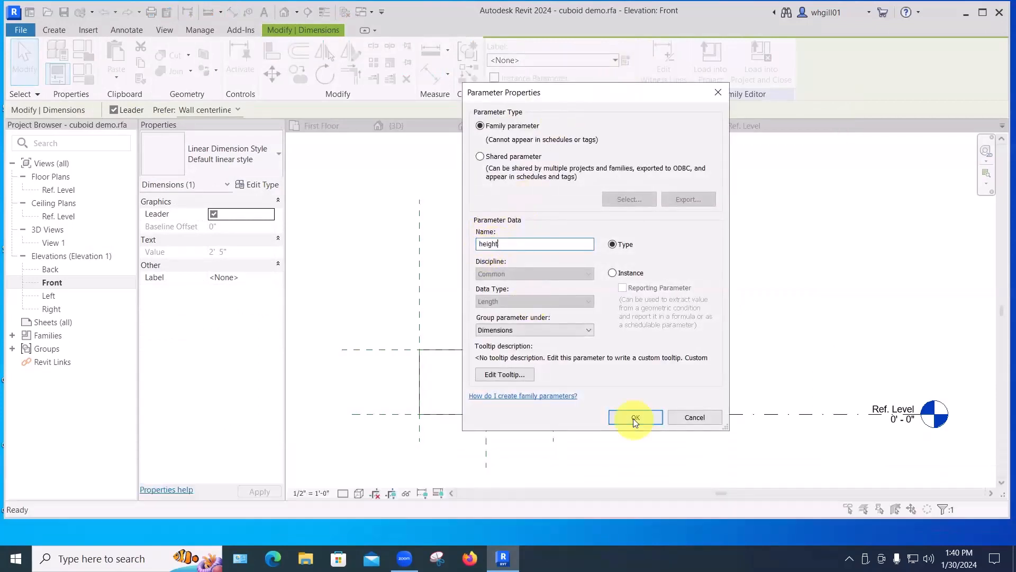
left_click(636, 418)
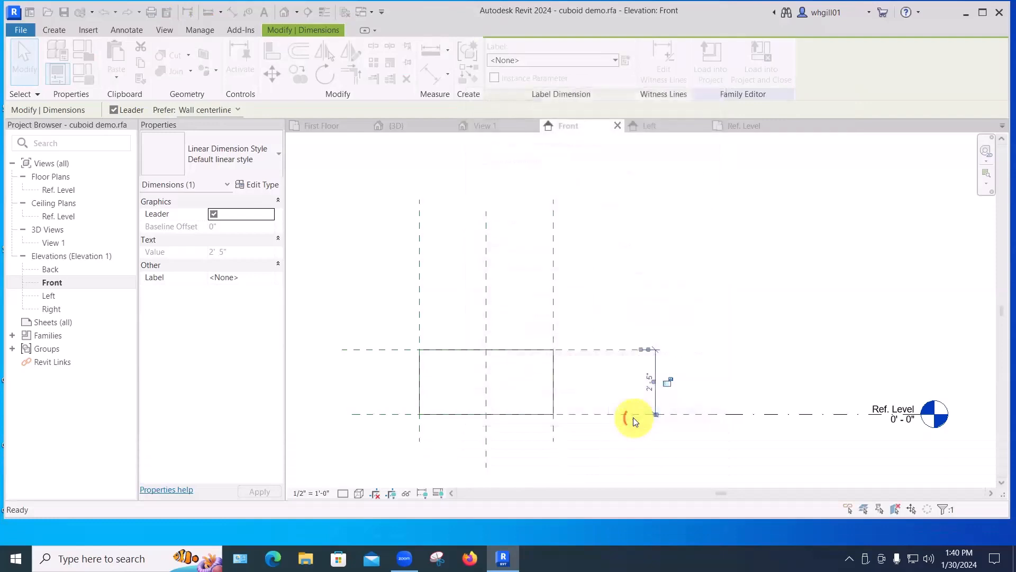
left_click(707, 362)
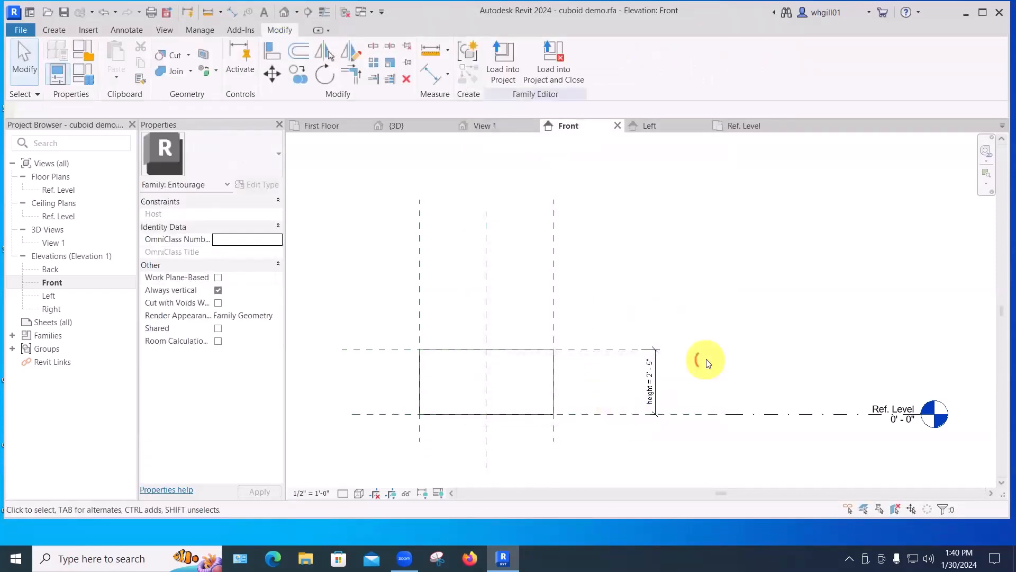
In Family Types, set the height parameter to 3' and confirm.
left_click(90, 79)
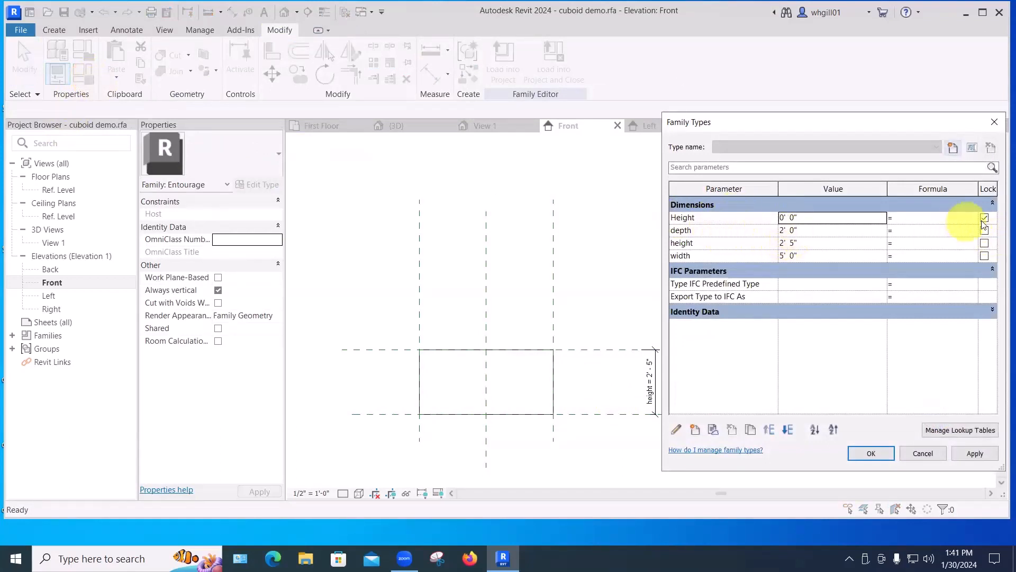
mouse_move(698, 223)
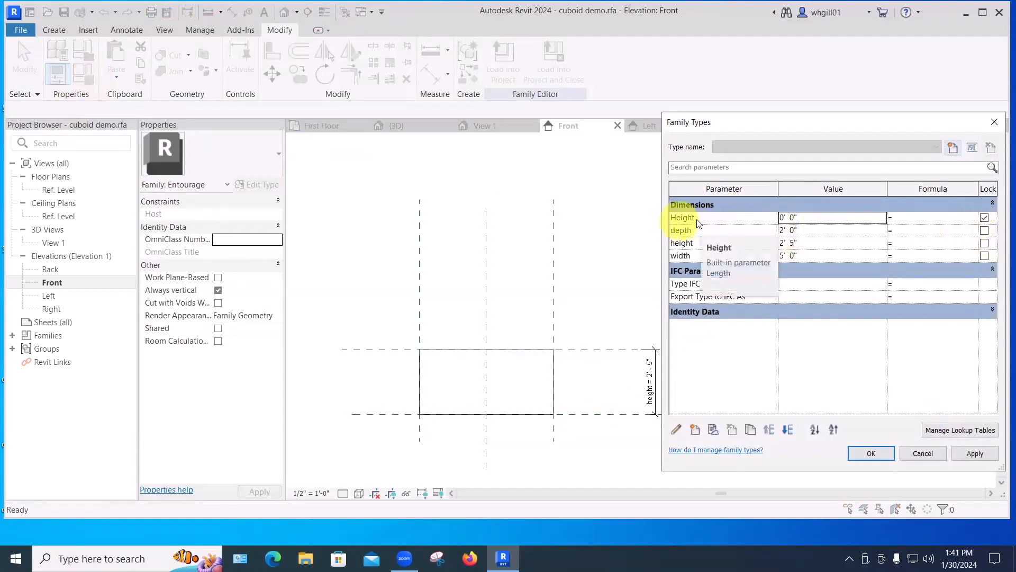
left_click(693, 220)
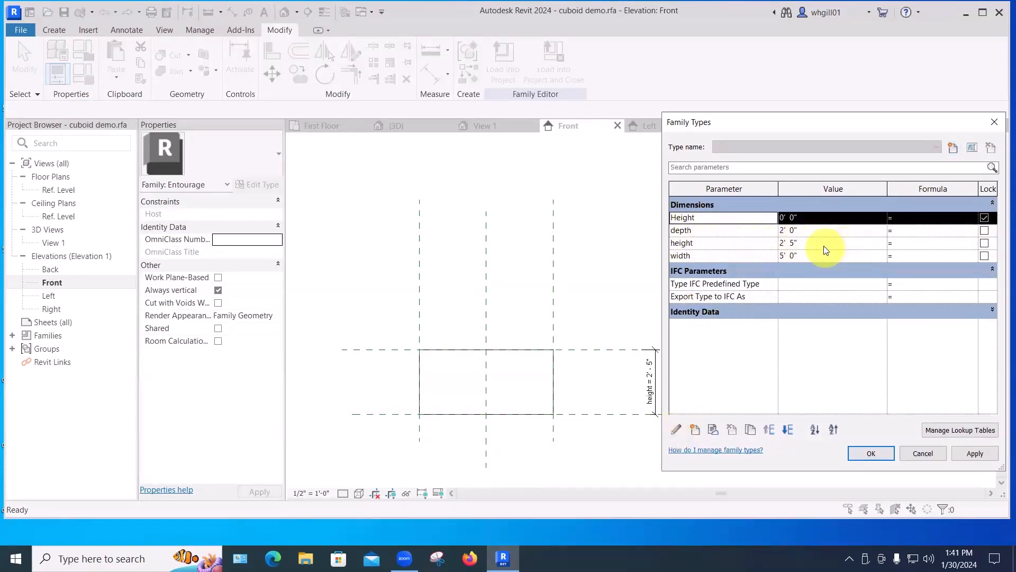
left_click(802, 243)
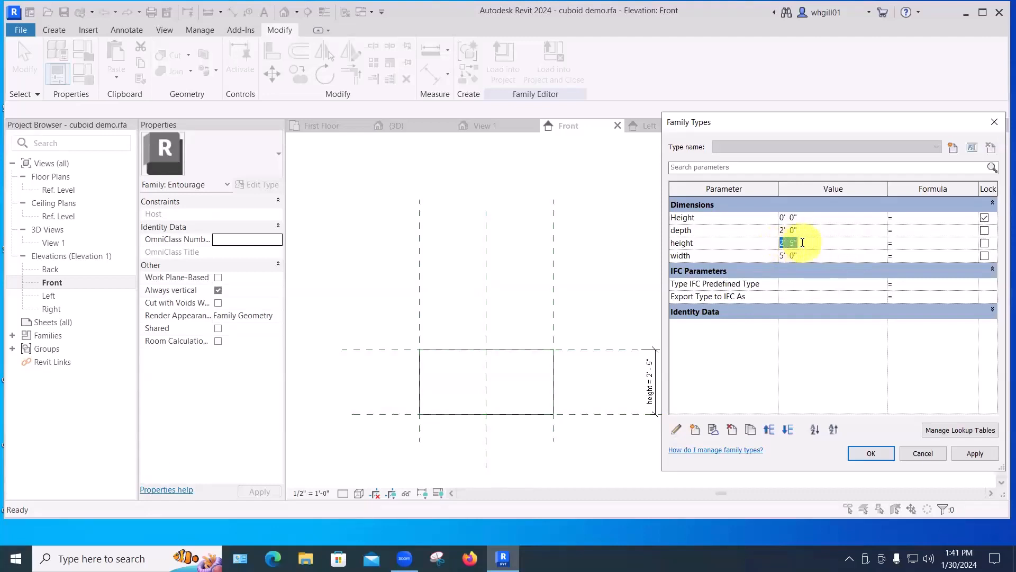
type("3'")
key("Return")
left_click(870, 453)
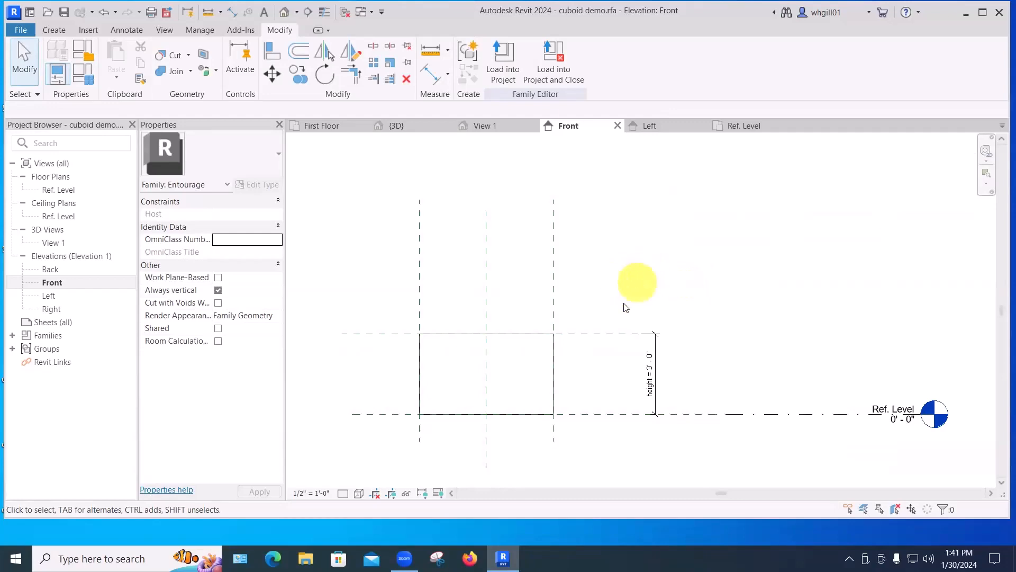
Load the family into the project, overwriting the existing version and its parameter values.
left_click(502, 70)
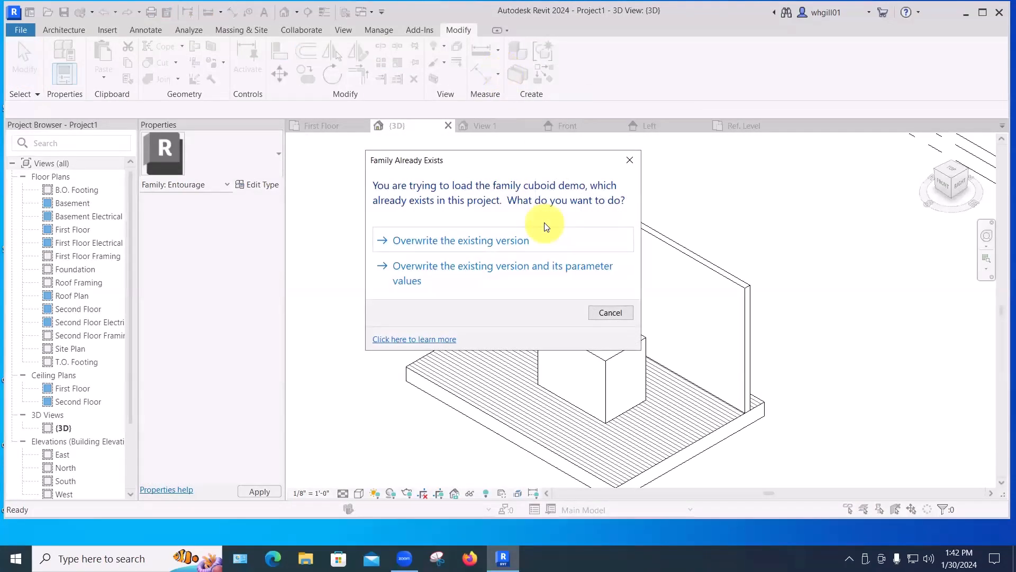
left_click_drag(539, 163, 532, 166)
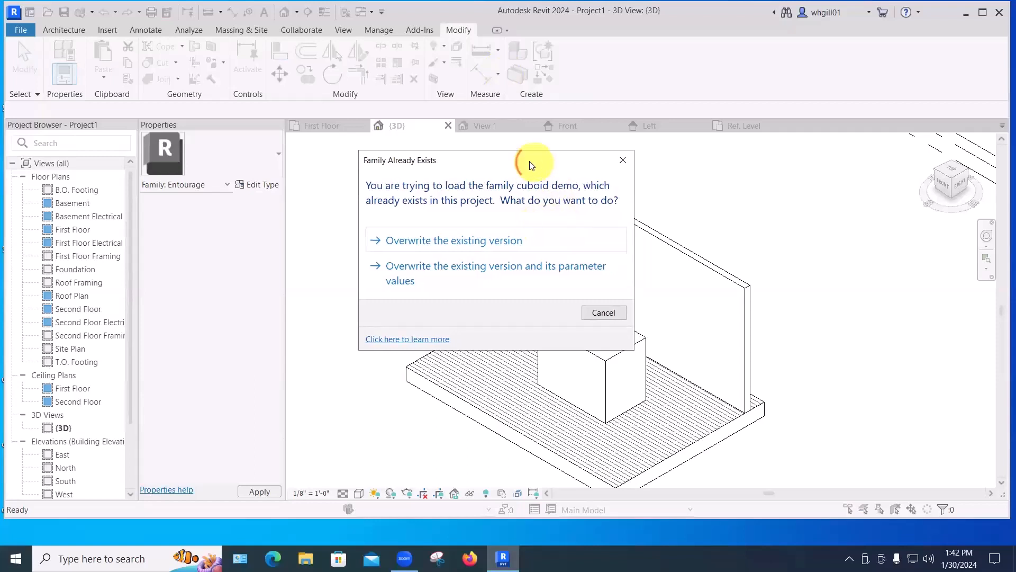
left_click_drag(333, 167, 319, 154)
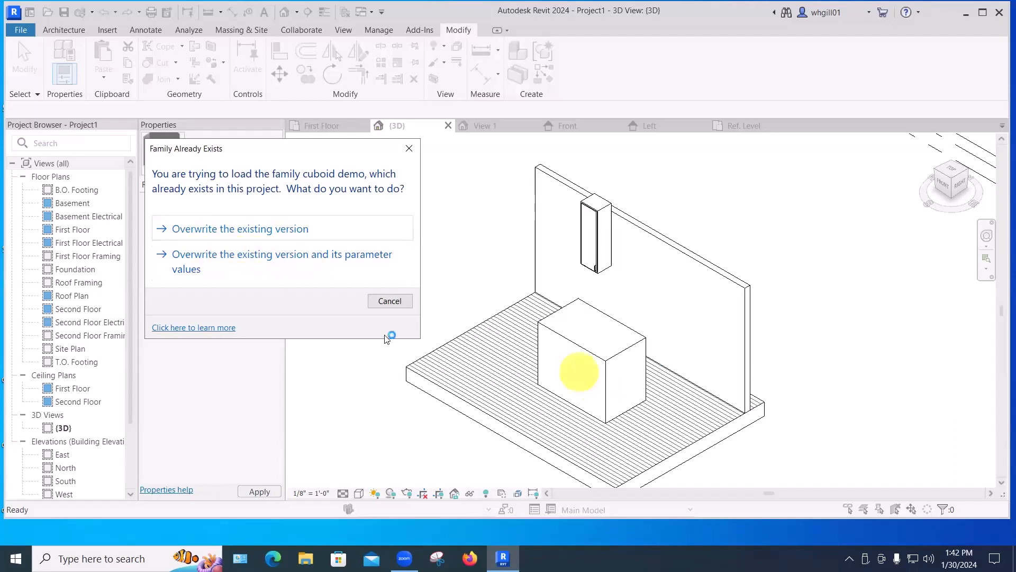
left_click(220, 258)
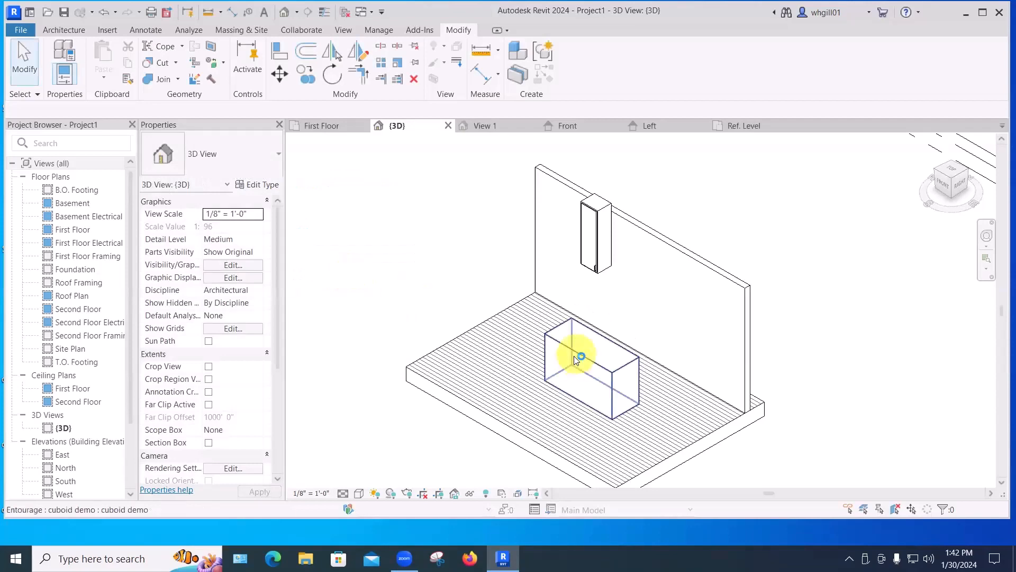
Edit the placed box's type and set its Height parameter to 4', then apply.
left_click(578, 358)
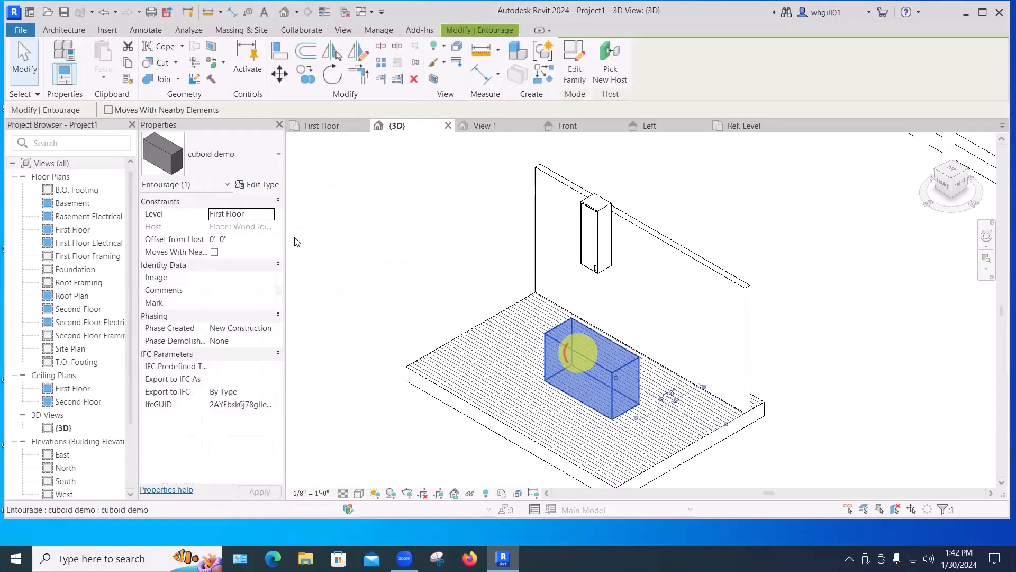
left_click(258, 185)
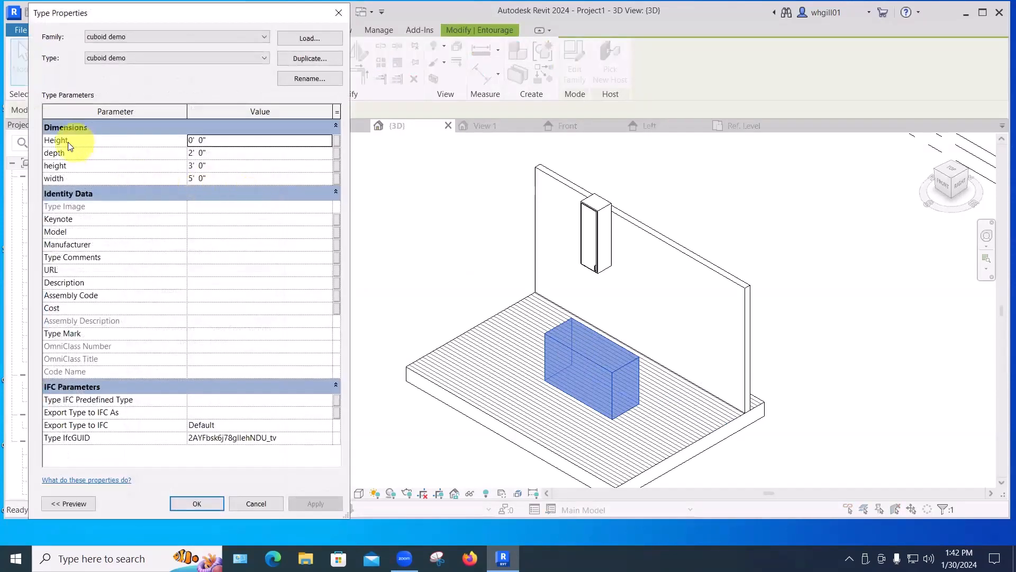
left_click(219, 140)
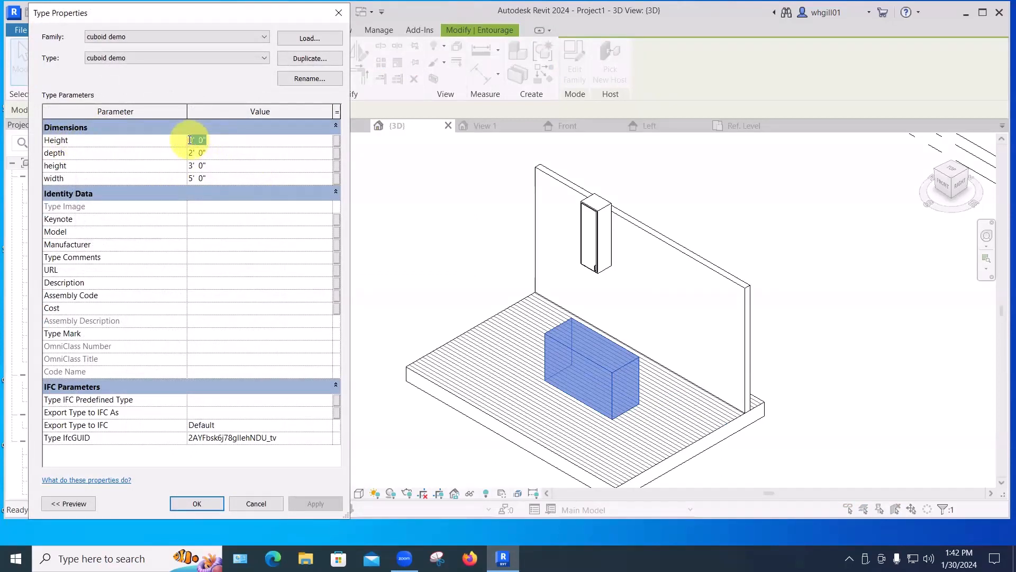
type("4'")
key("Return")
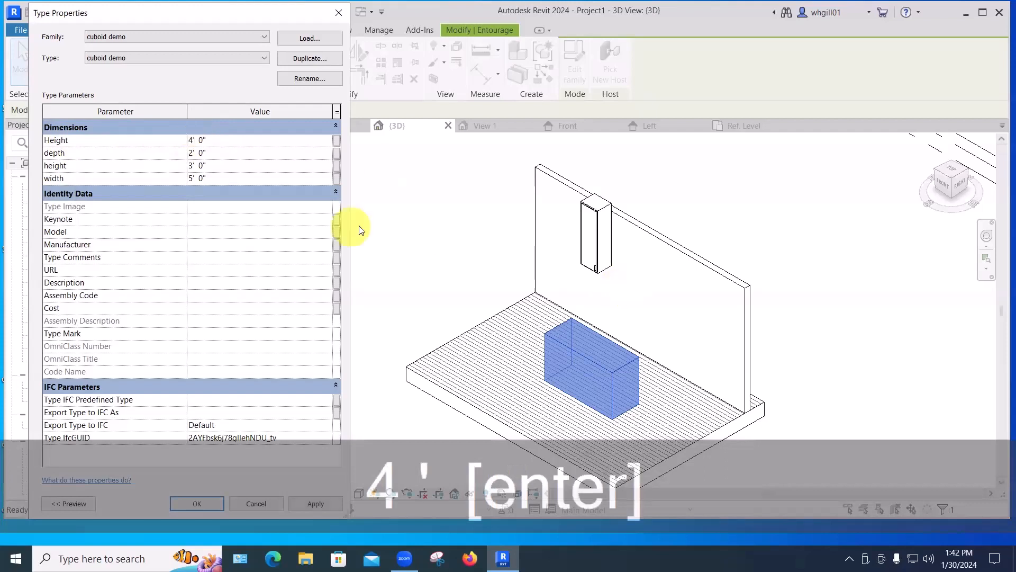
left_click(305, 503)
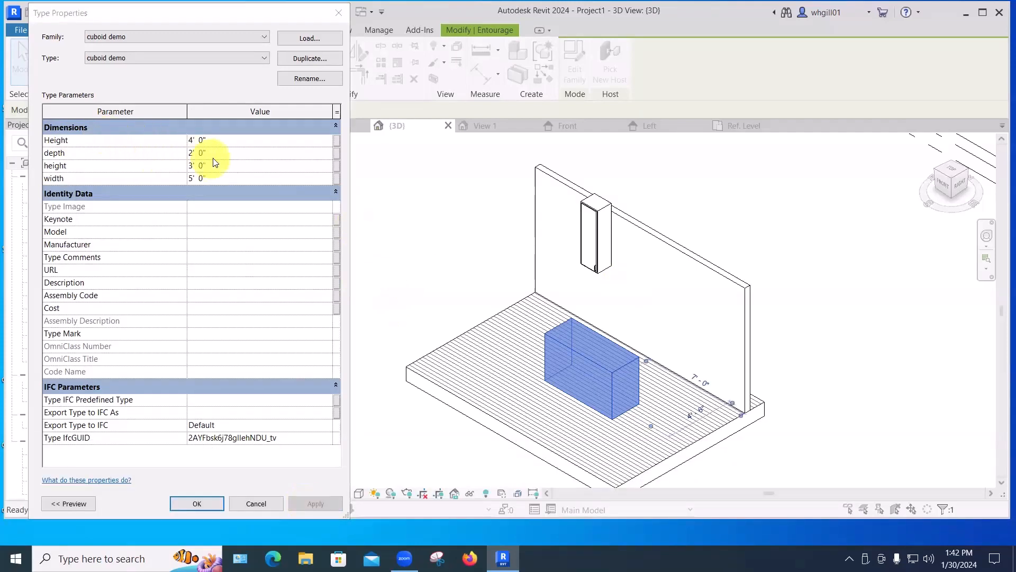
Set the box type's width to 1' and apply.
left_click_drag(209, 178, 189, 180)
type("1")
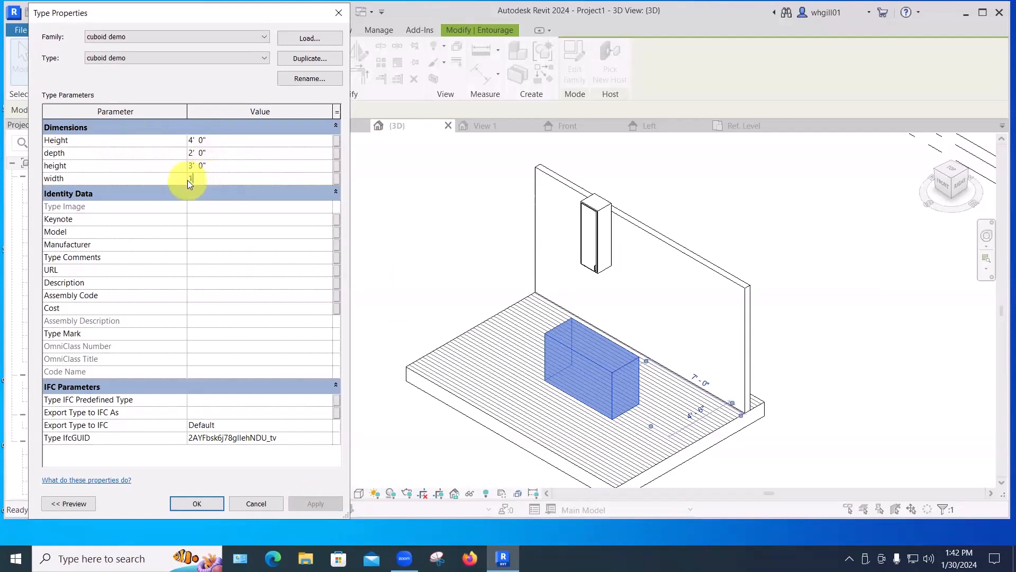
type("'")
key("Return")
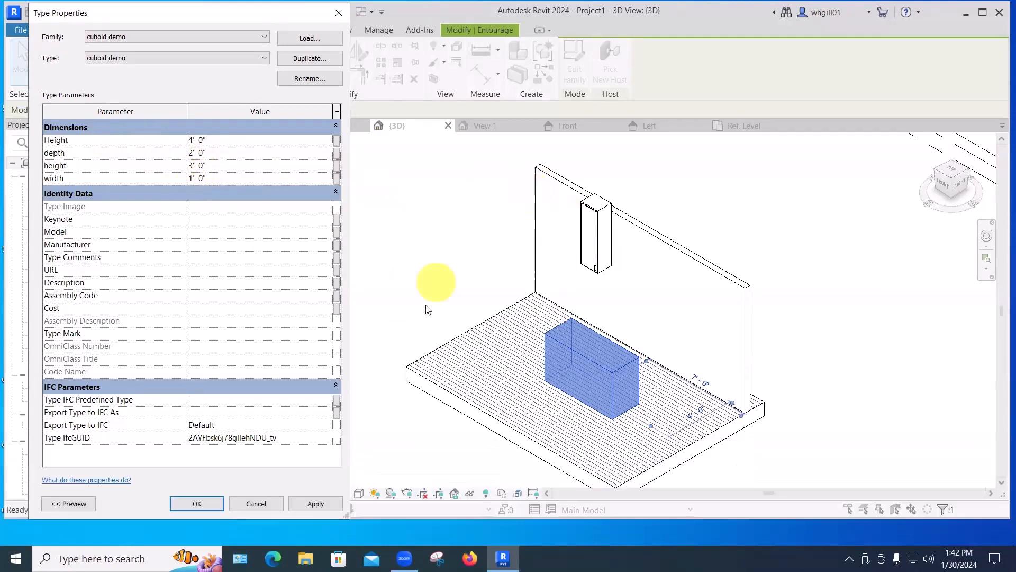
left_click(318, 503)
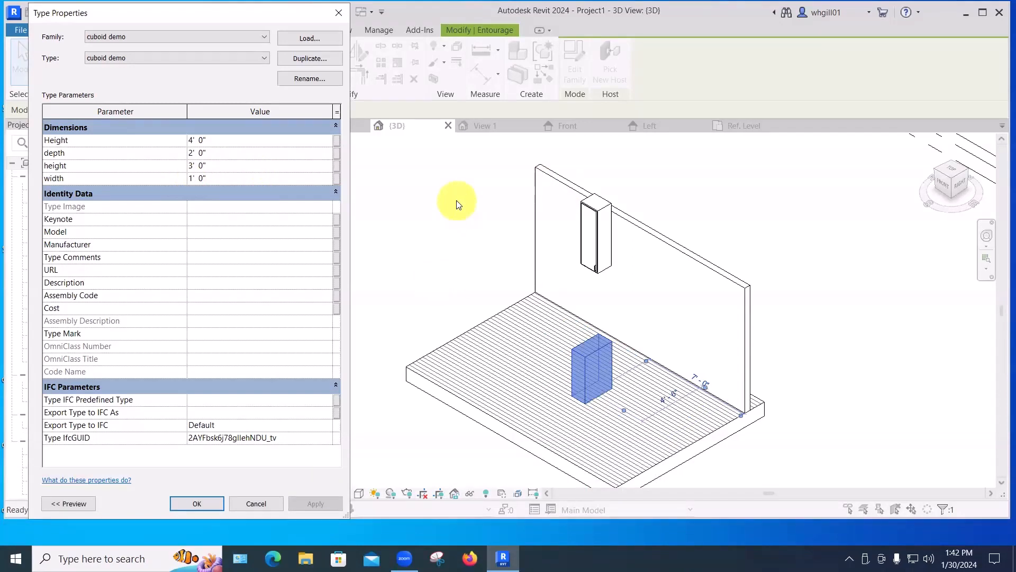
Set the box type's height to 12" and its width to 4', then apply.
left_click(214, 178)
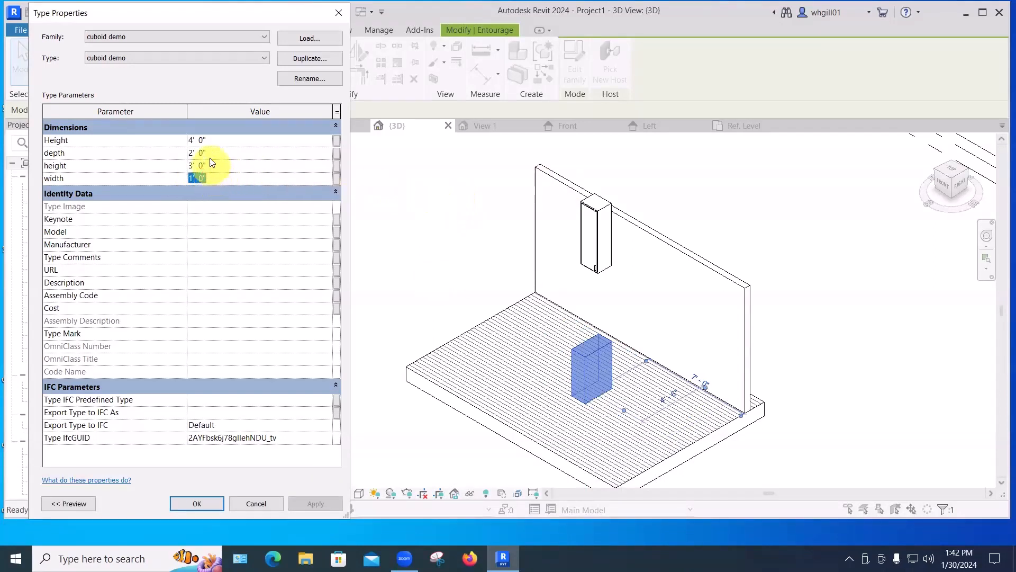
left_click(208, 155)
left_click_drag(200, 166, 182, 168)
type("12\"")
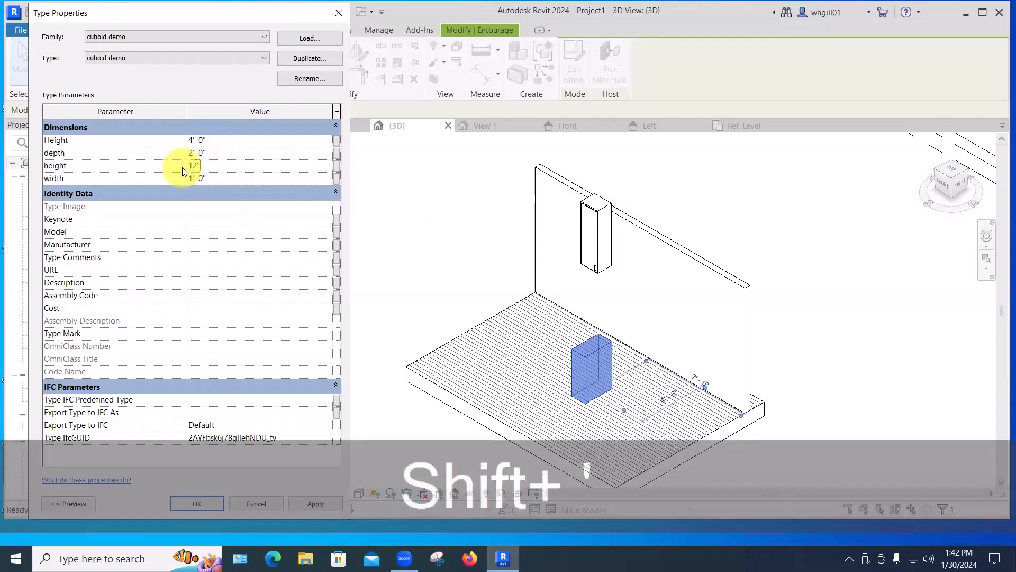
left_click_drag(211, 178, 183, 178)
type("4'")
key("Return")
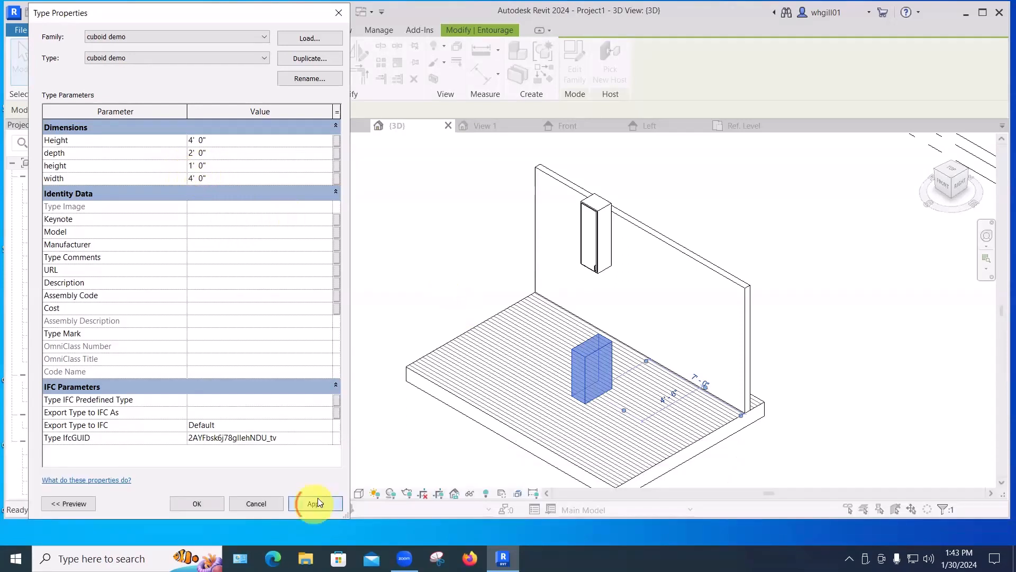
left_click(316, 504)
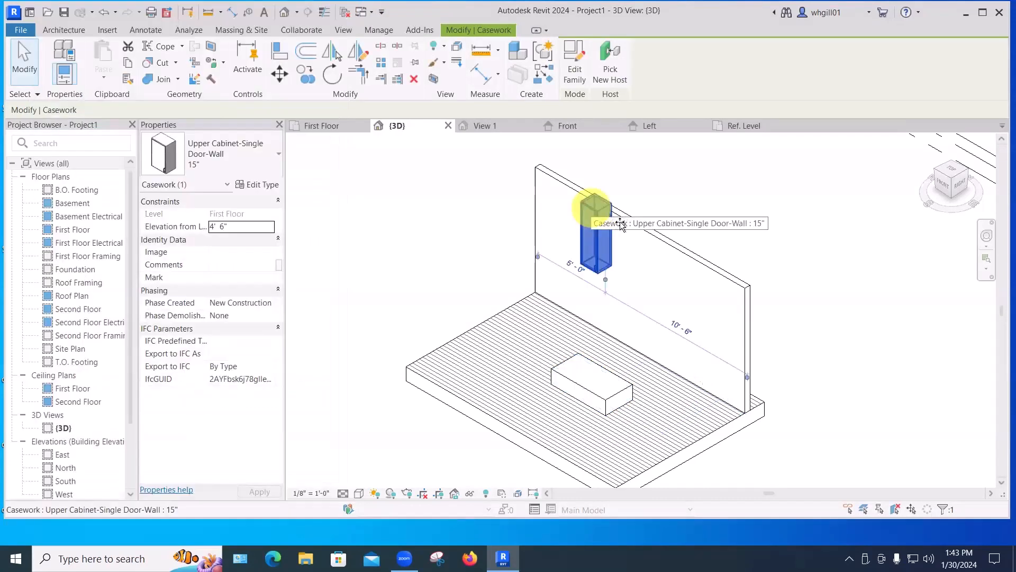
Select the upper wall cabinet, edit its type, and set its Height to 2' 6".
left_click_drag(592, 205, 630, 228, "shift")
left_click(666, 191)
left_click(633, 228)
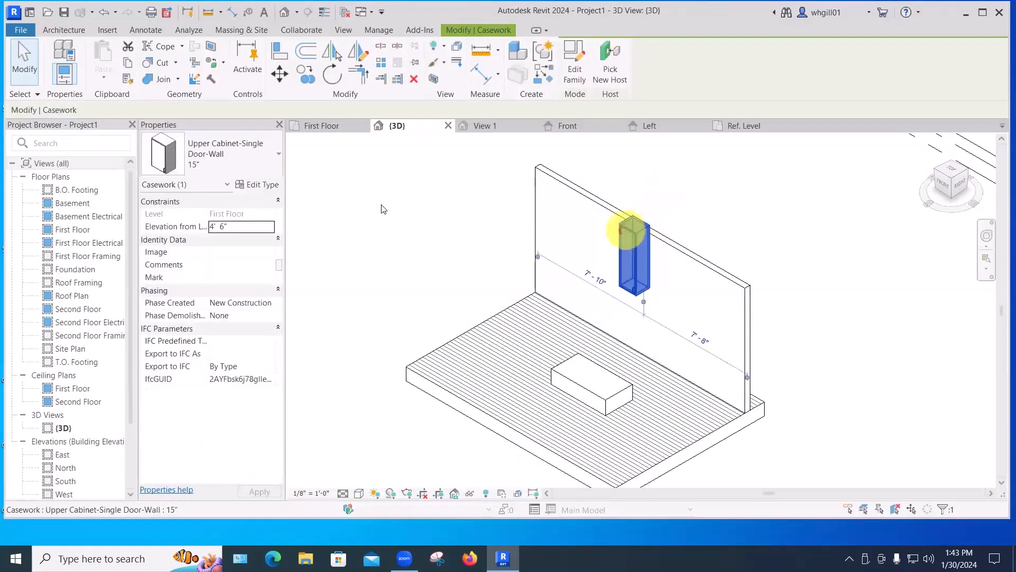
left_click(258, 185)
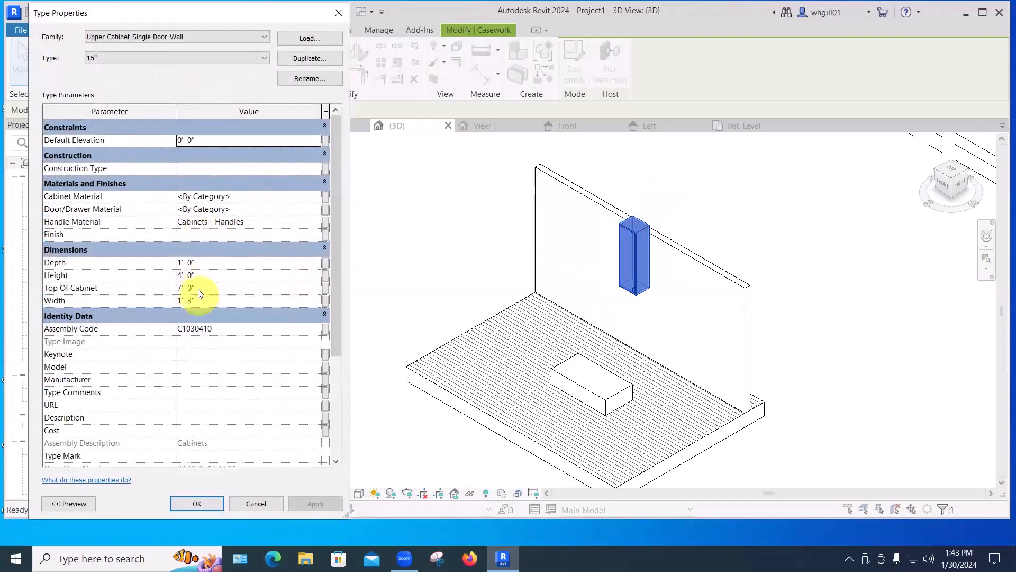
left_click(183, 276)
left_click_drag(195, 276, 171, 279)
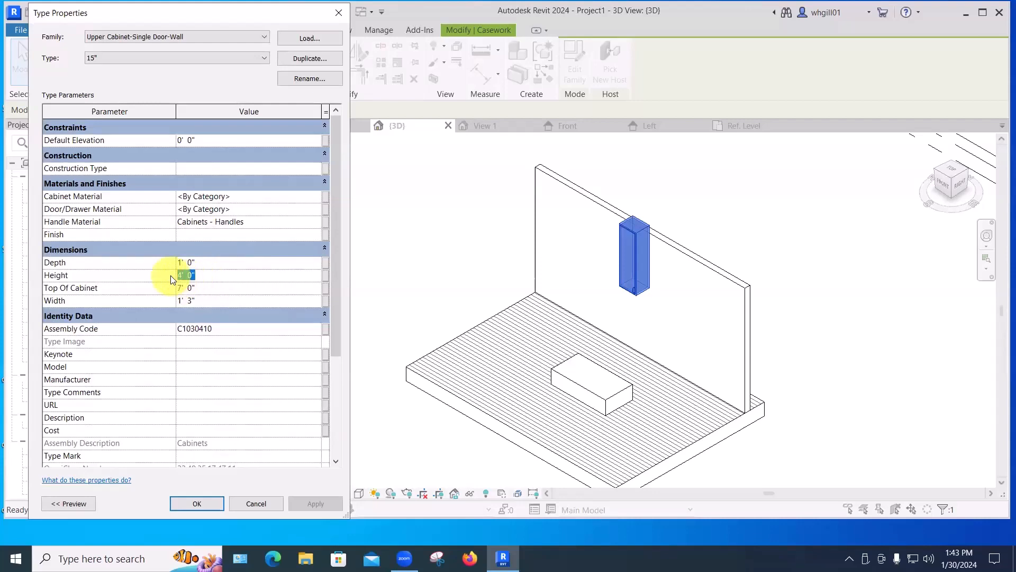
type("2'6")
key("Return")
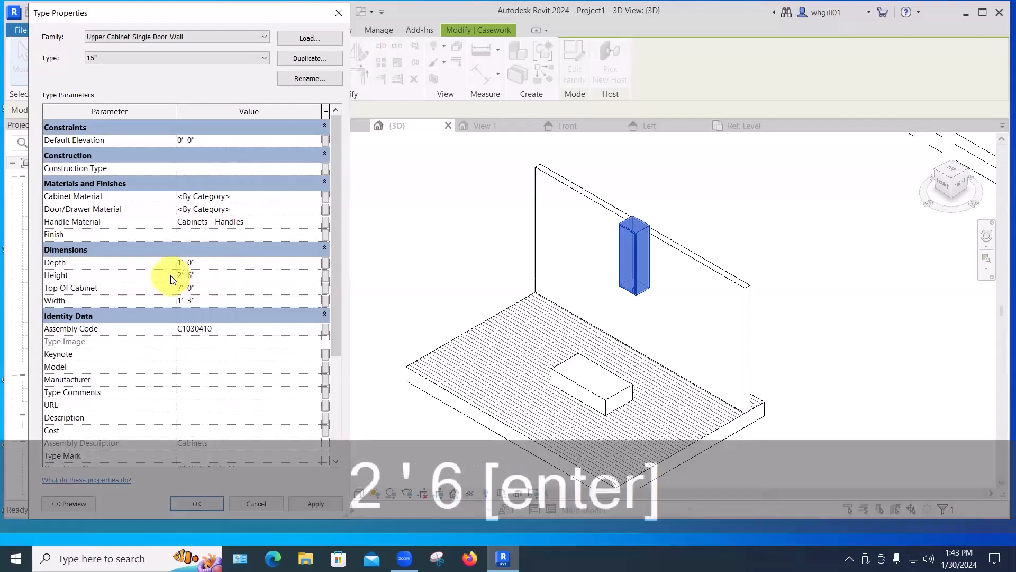
left_click(450, 249)
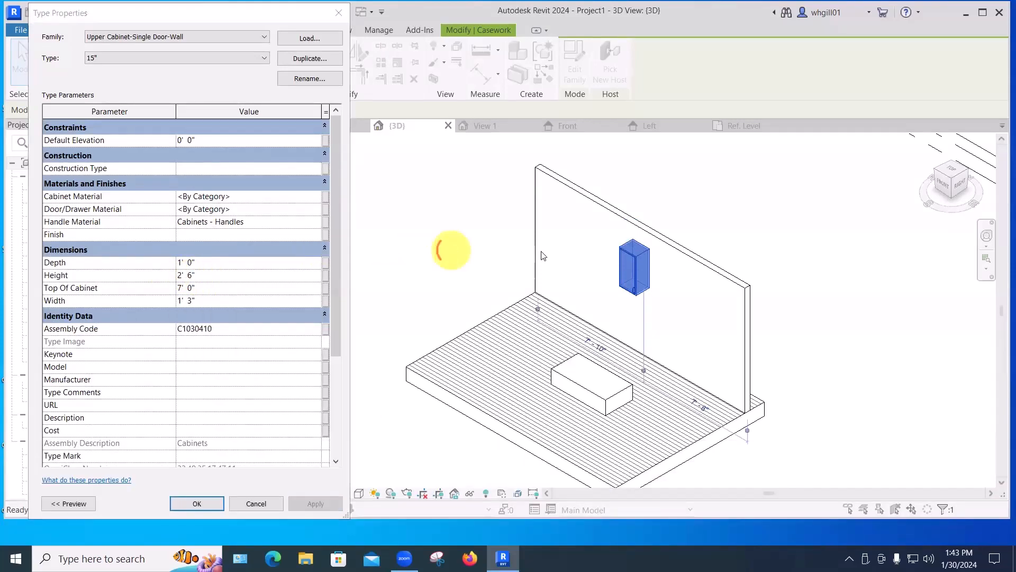
Close the type dialog and copy the upper wall cabinet to sit beside the original.
left_click(338, 13)
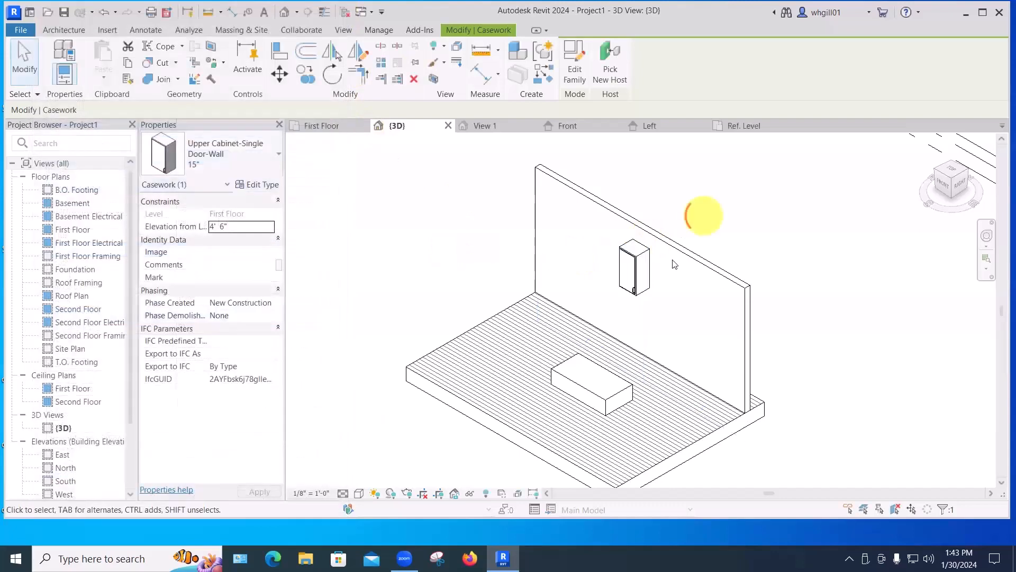
left_click(636, 286)
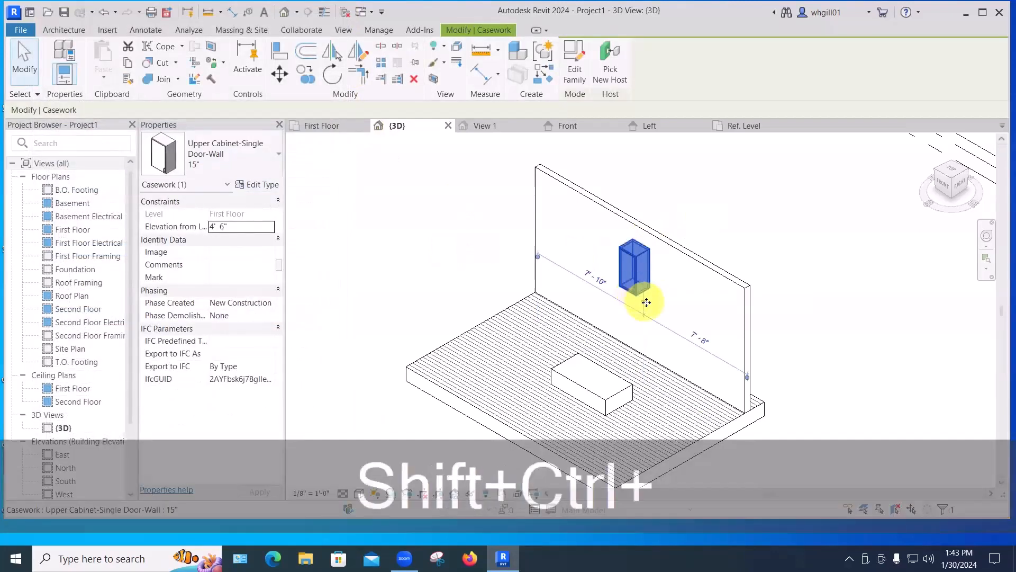
left_click_drag(658, 307, 656, 298, "ctrl")
left_click(704, 221)
Select the copied cabinet and duplicate its type as 15" x 36" high.
scroll(630, 247, "up", 4)
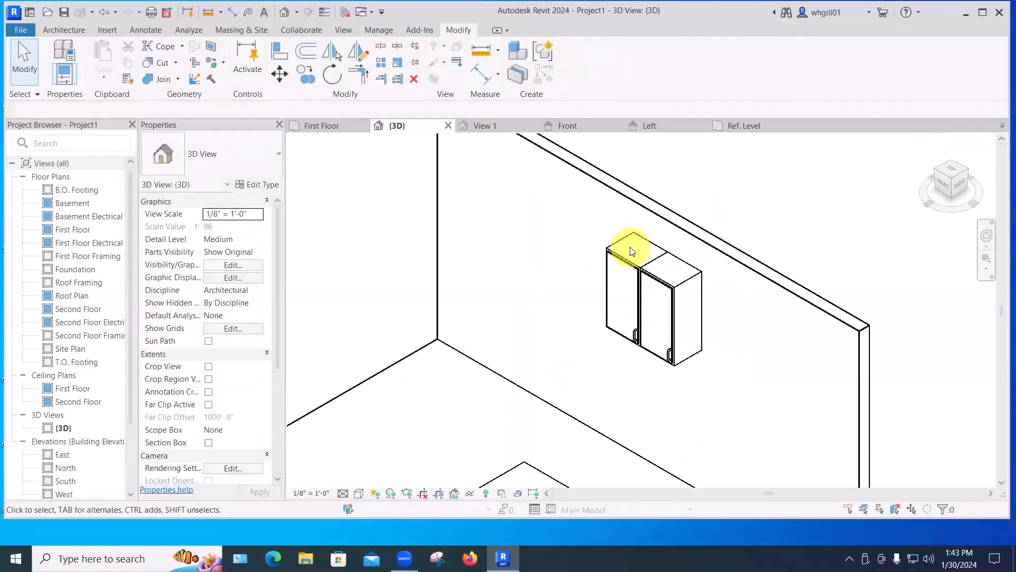
scroll(630, 246, "up", 2)
left_click(618, 237)
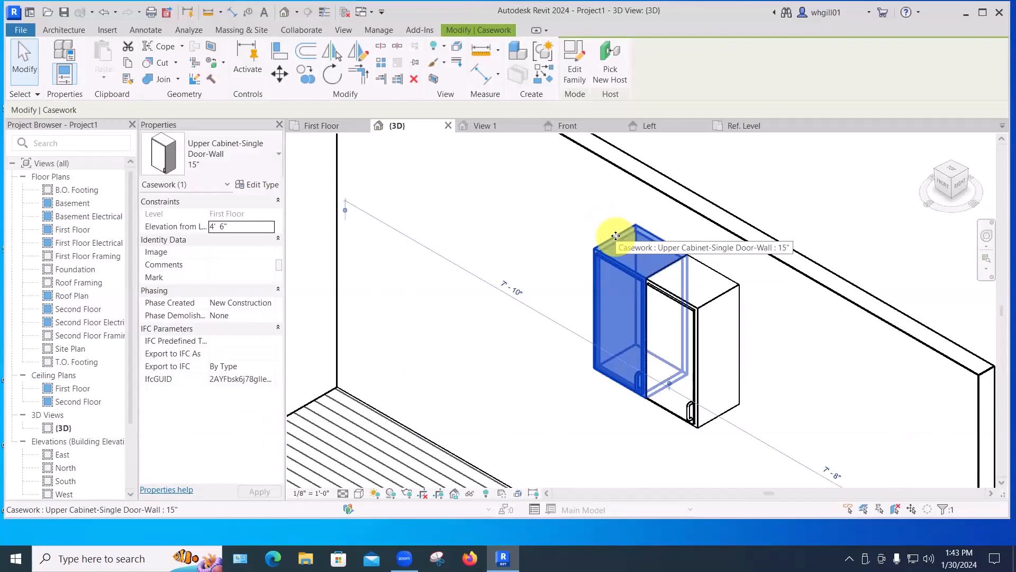
left_click(256, 184)
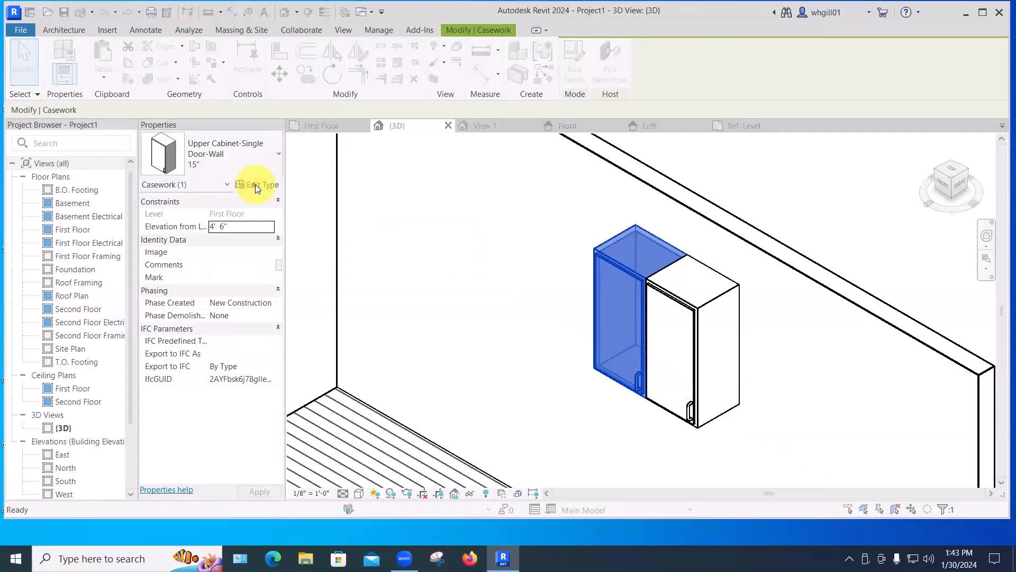
left_click(310, 58)
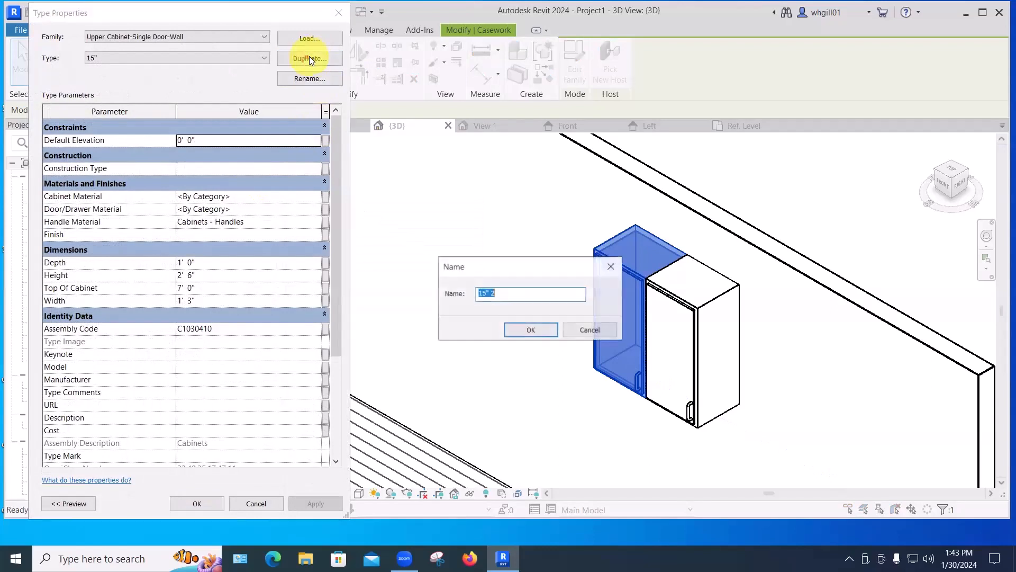
double_click(494, 294)
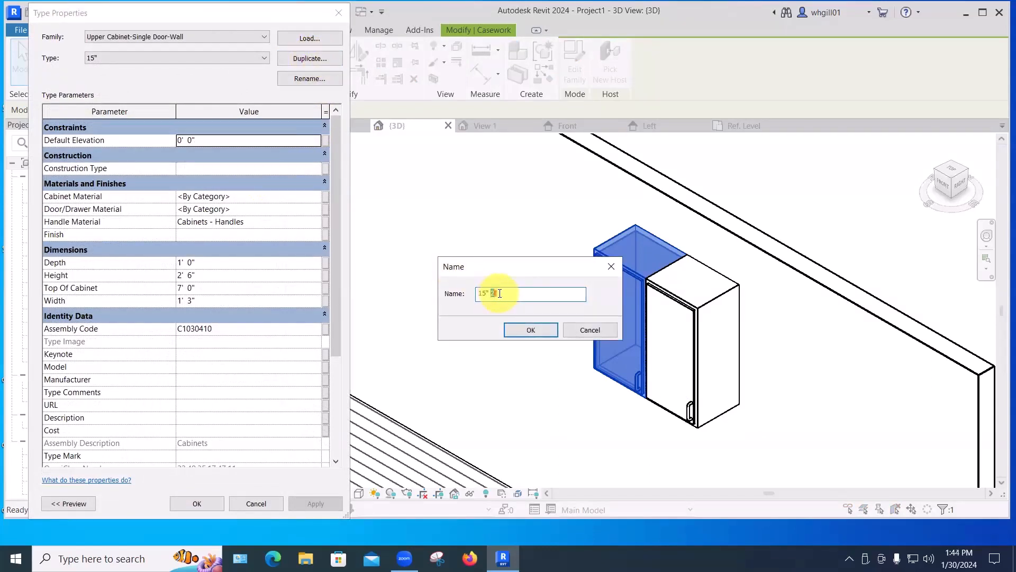
type("x ")
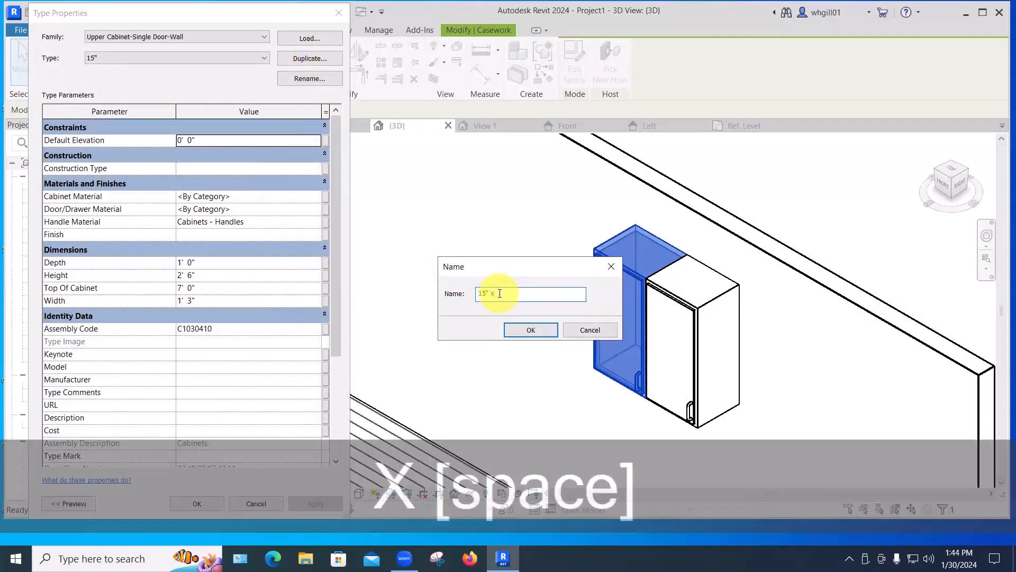
type("3' high")
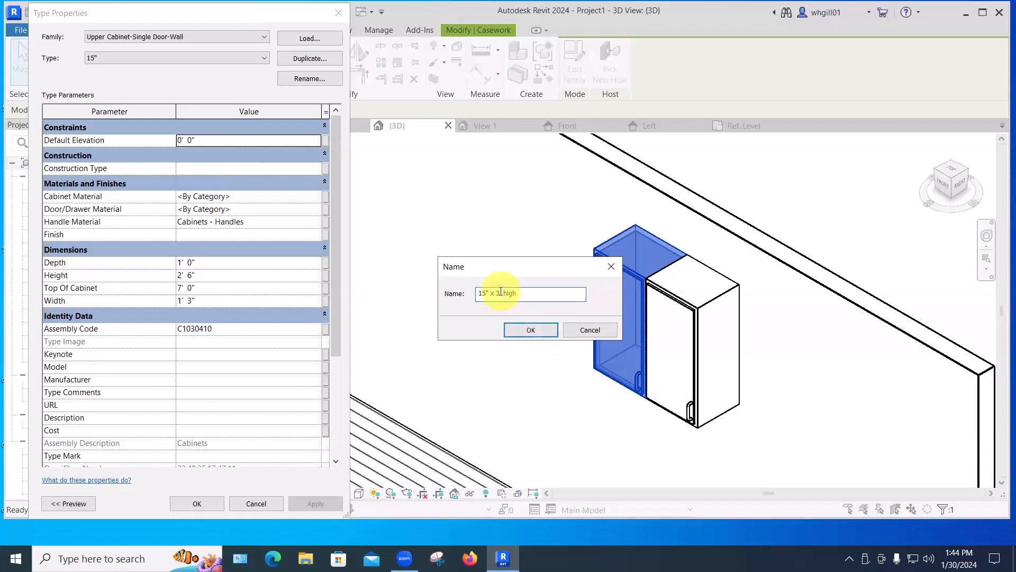
left_click(498, 292)
type("6")
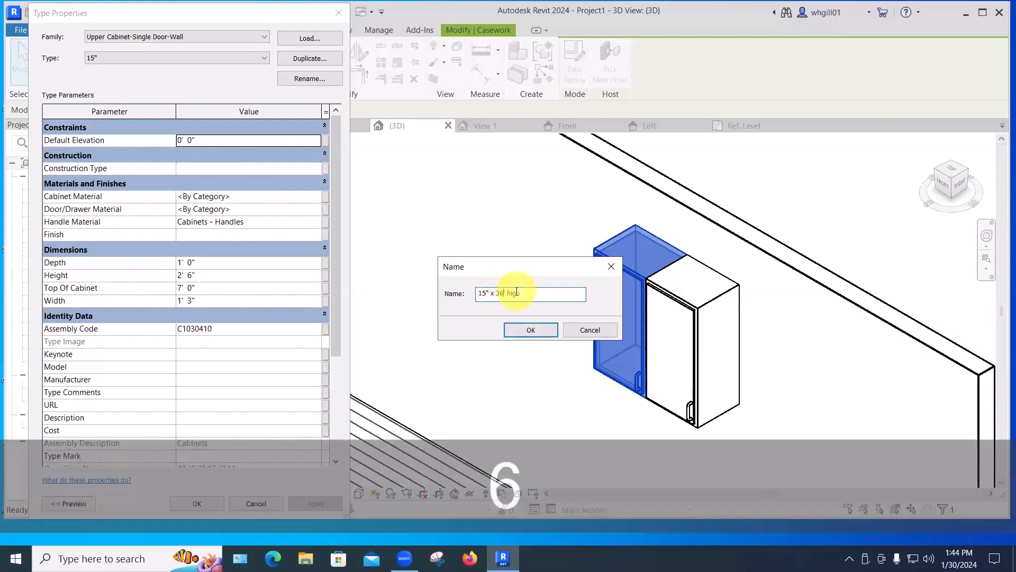
type("\"")
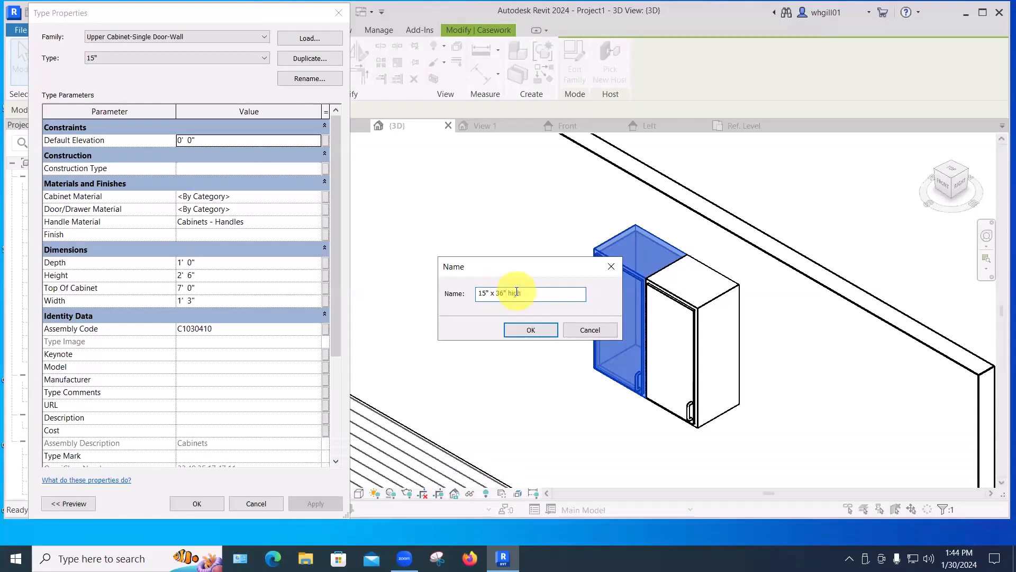
left_click(544, 338)
Set the new cabinet type's Height to 3', apply and close the dialog.
left_click(200, 275)
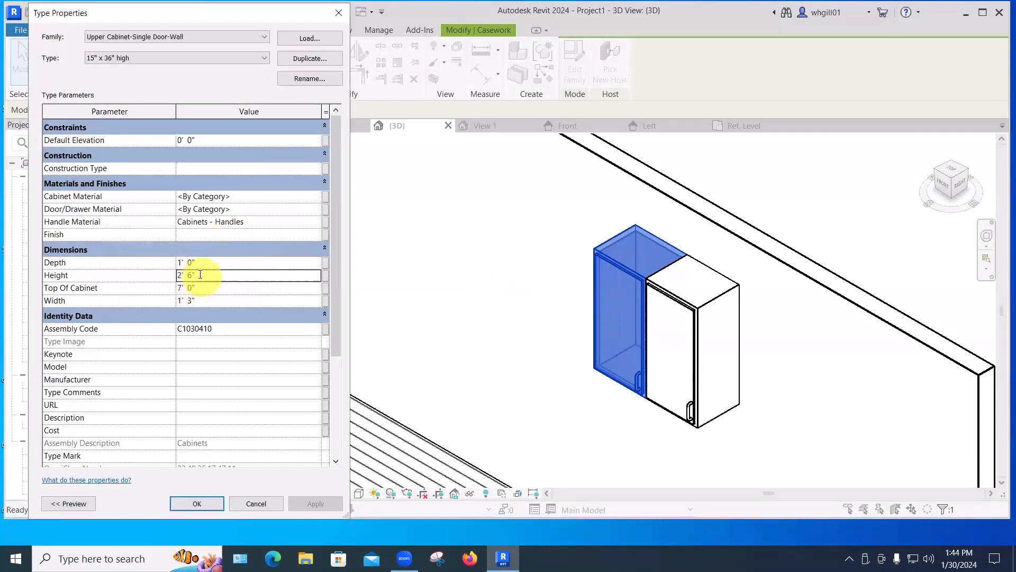
left_click_drag(200, 275, 171, 274)
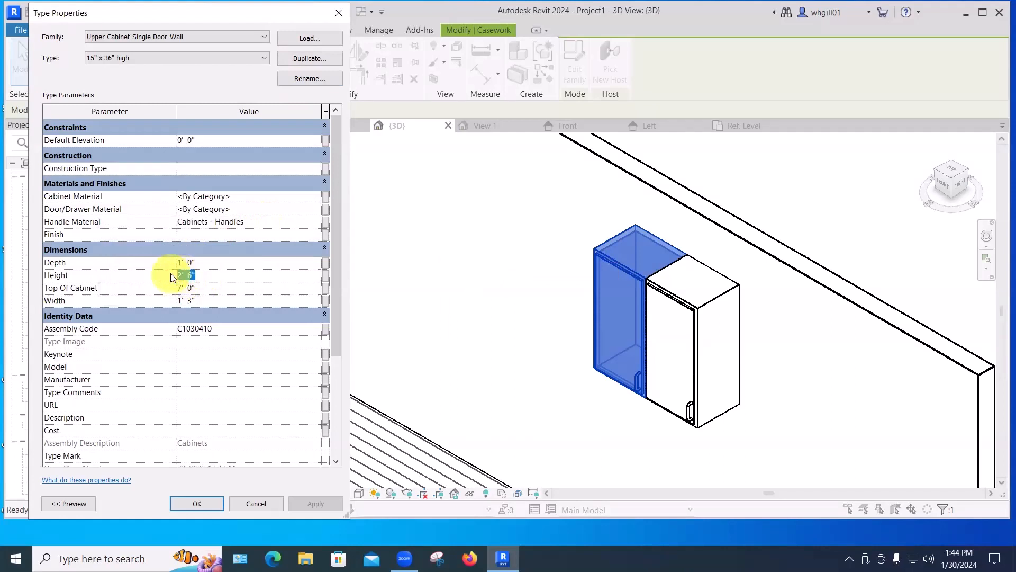
type("3'")
key("Return")
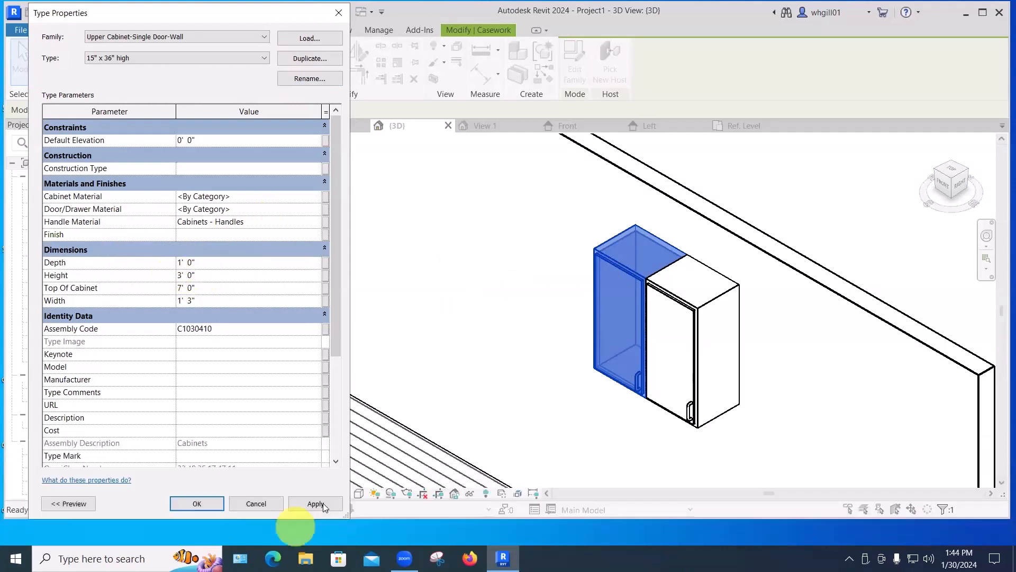
left_click(318, 503)
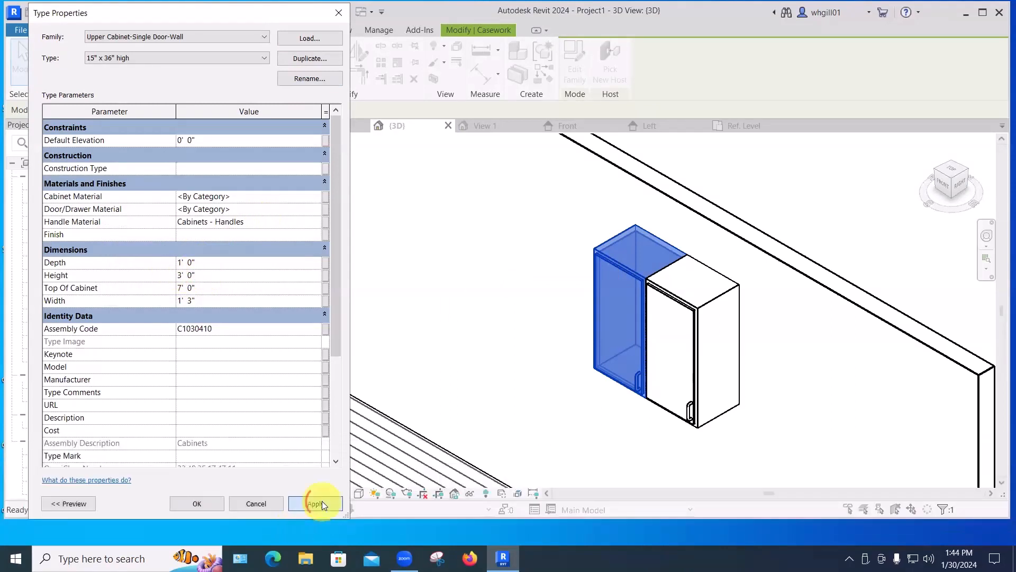
left_click(197, 503)
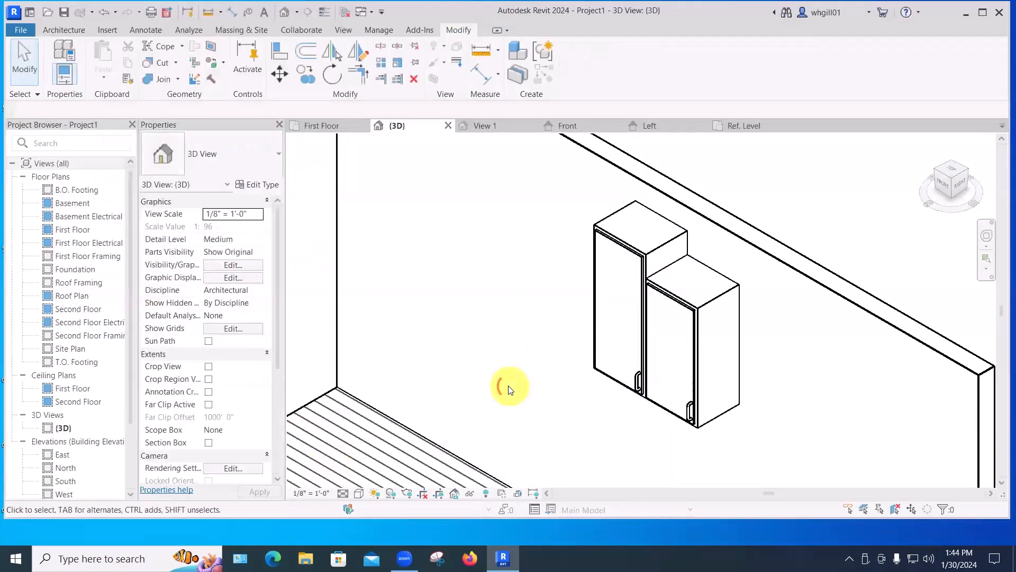
Copy the box family instance to a second spot on the floor.
left_click(608, 377)
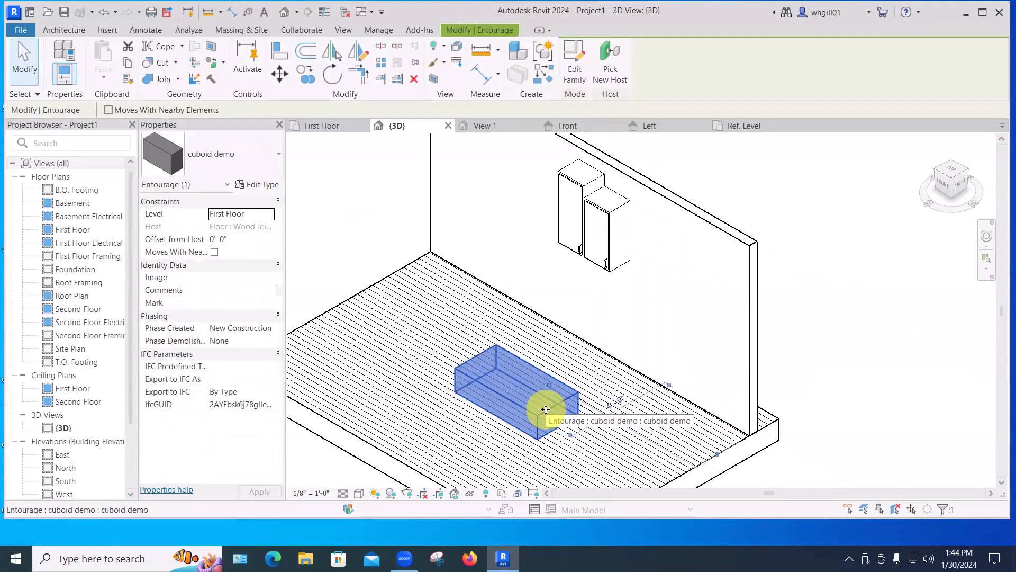
left_click_drag(544, 408, 432, 341, "shift")
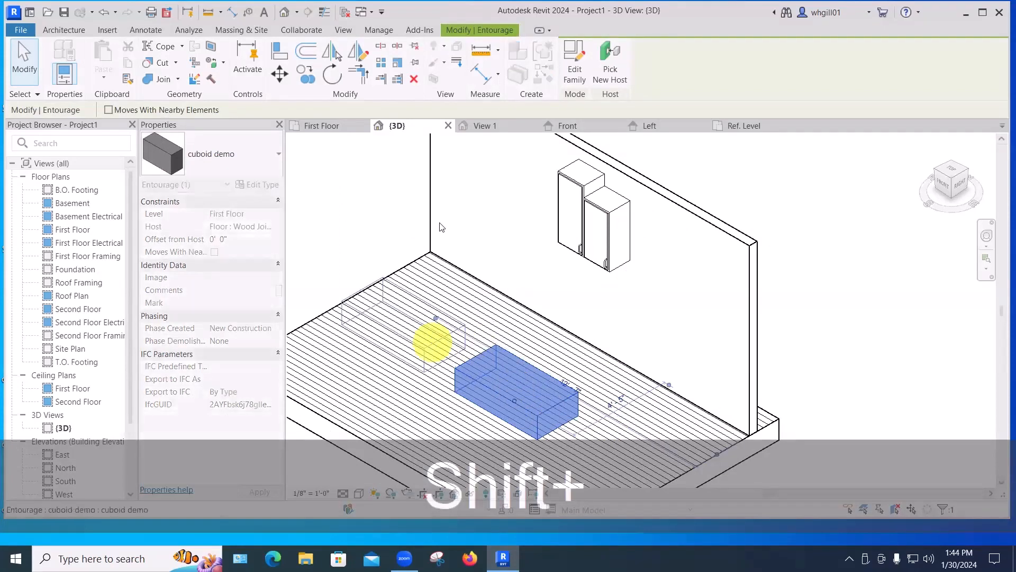
left_click(338, 211)
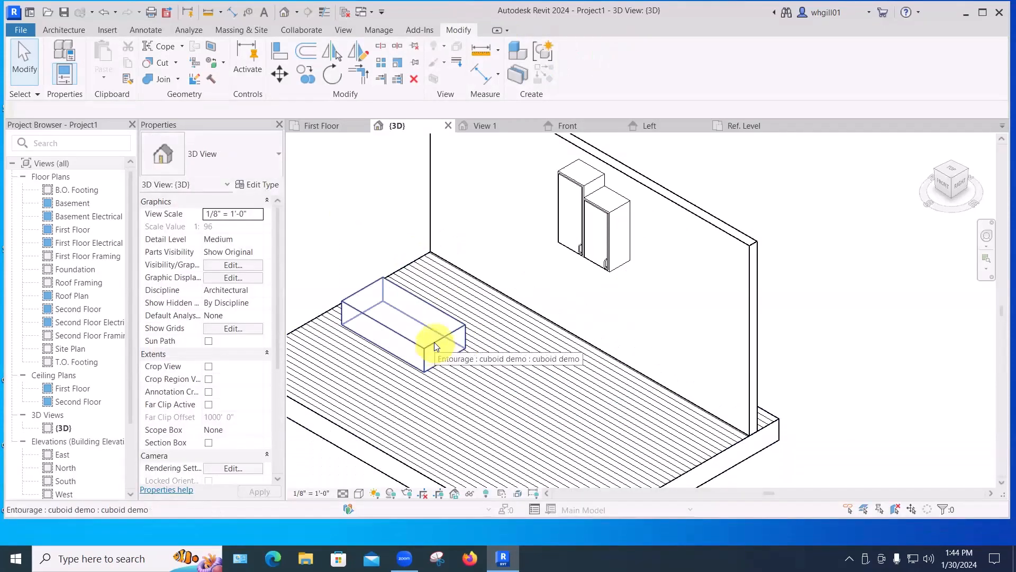
left_click_drag(433, 346, 549, 413, "ctrl")
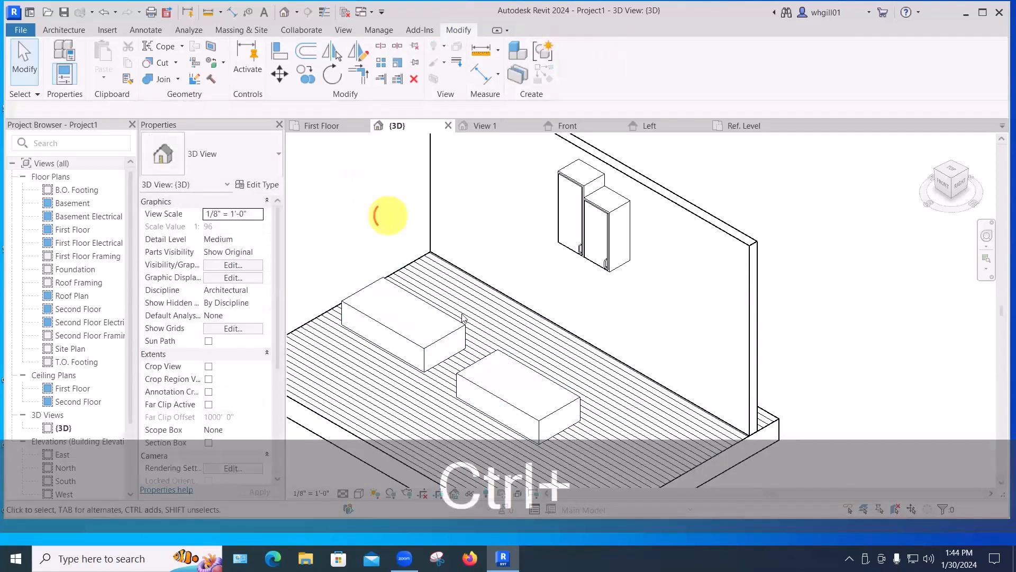
Select the copied box and duplicate its type as cuboid demo 48x24x12, then close the dialog.
left_click(477, 365)
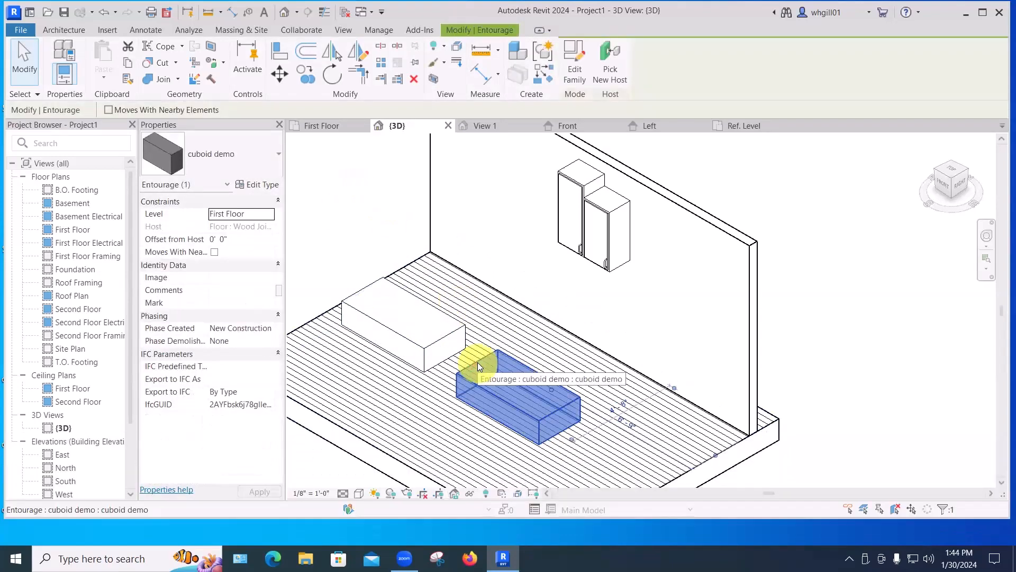
left_click(259, 186)
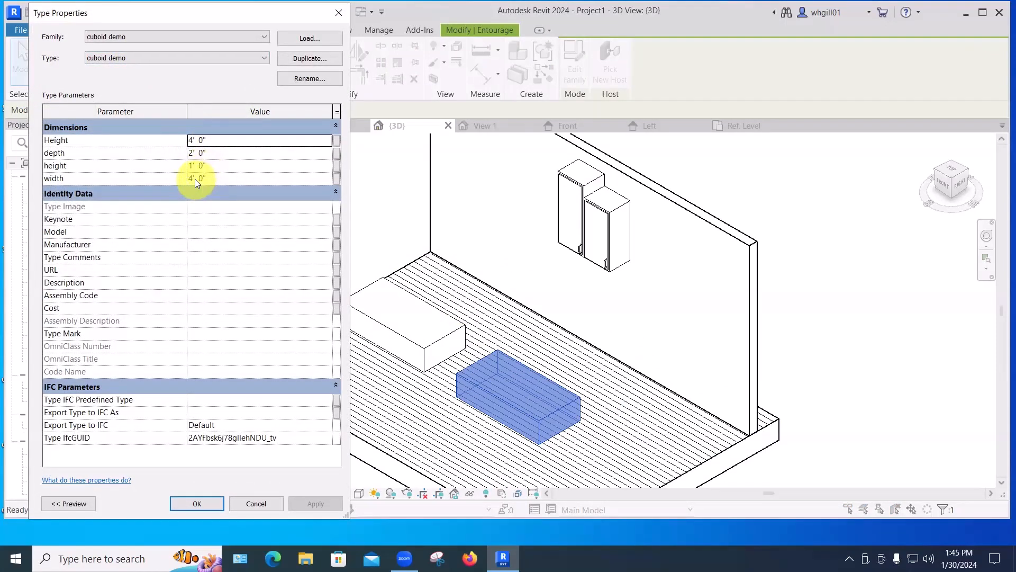
left_click(297, 57)
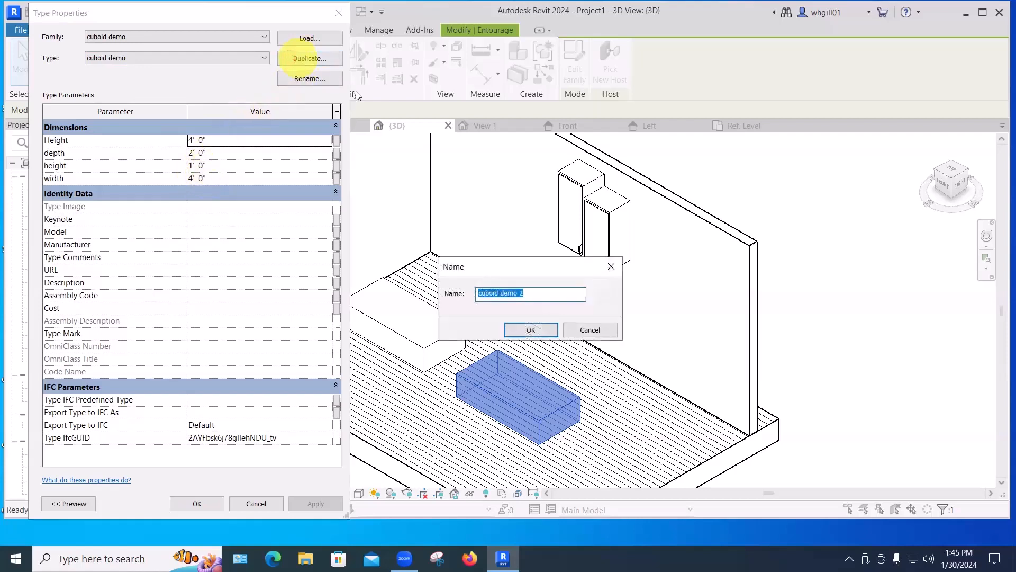
left_click(525, 292)
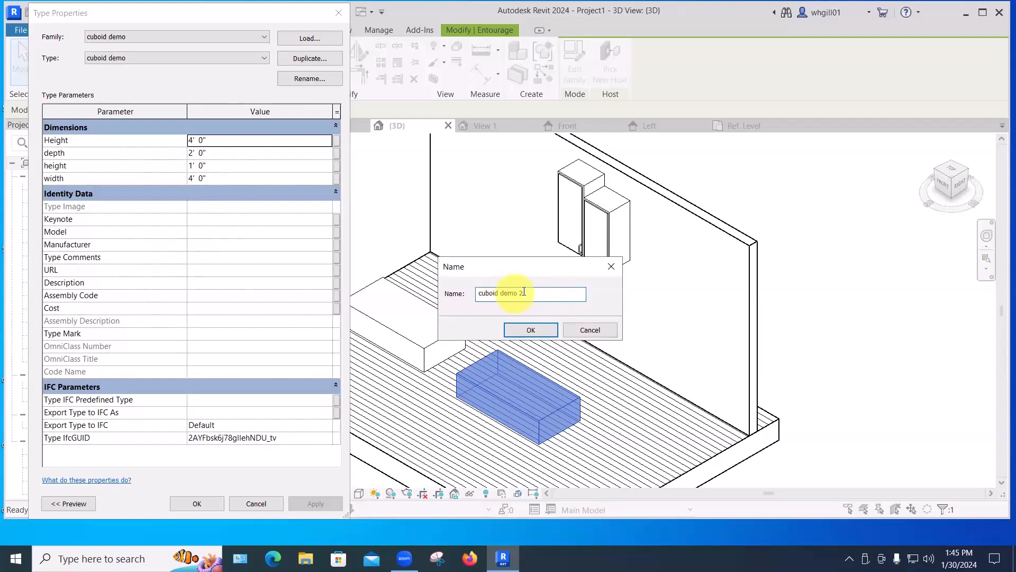
left_click_drag(519, 294, 530, 292)
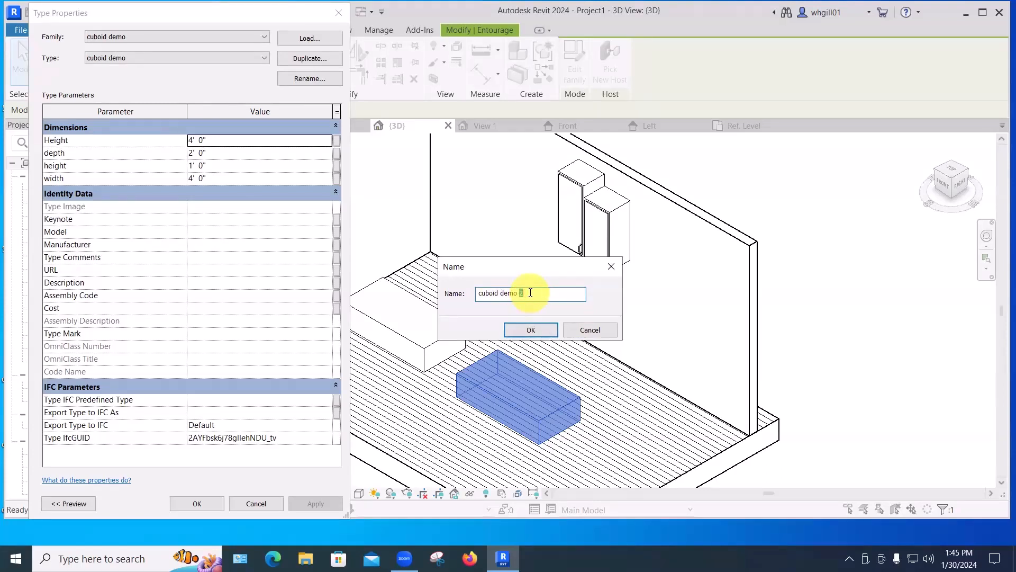
type("48x24")
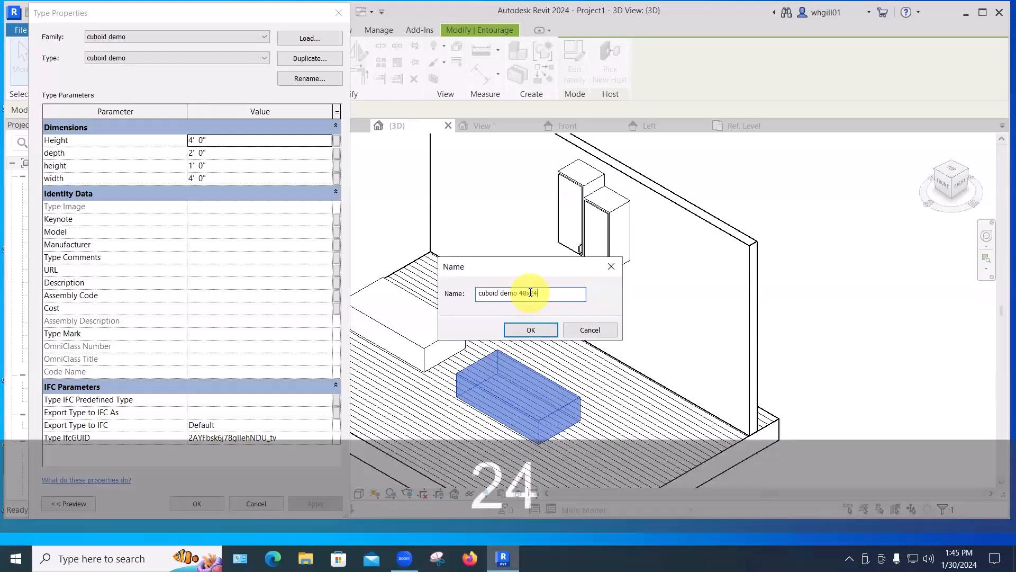
type("x")
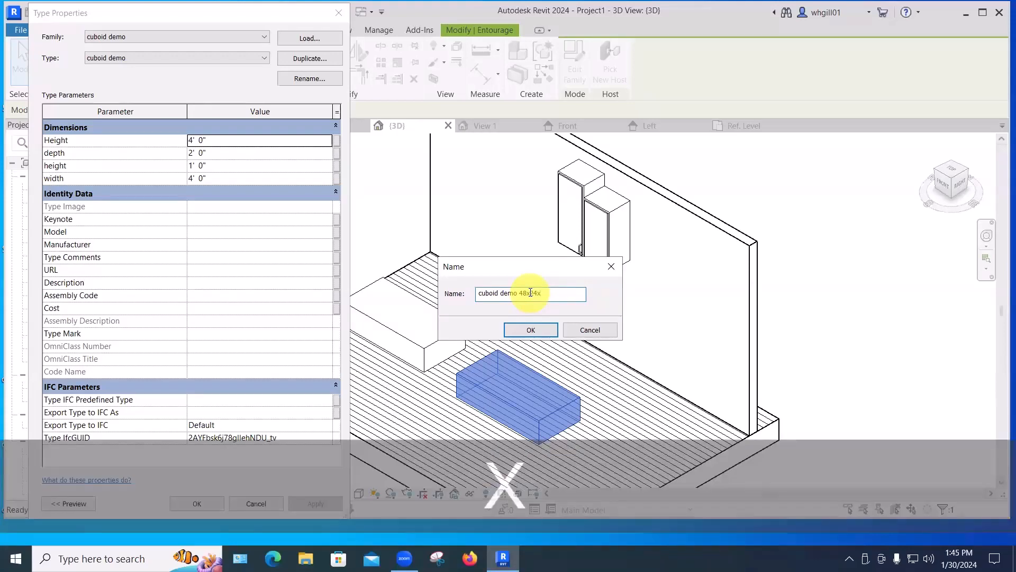
type("12")
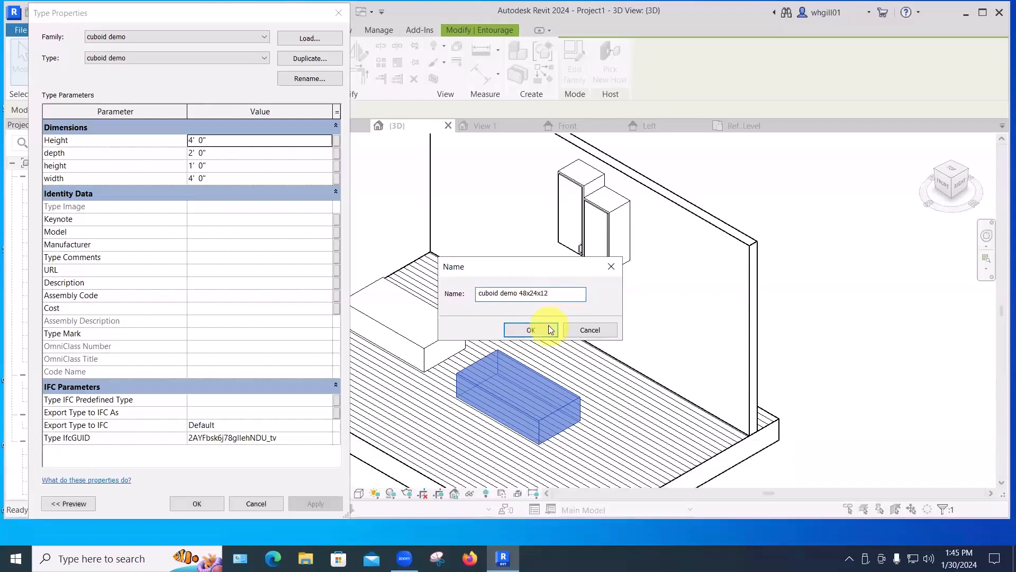
left_click(531, 330)
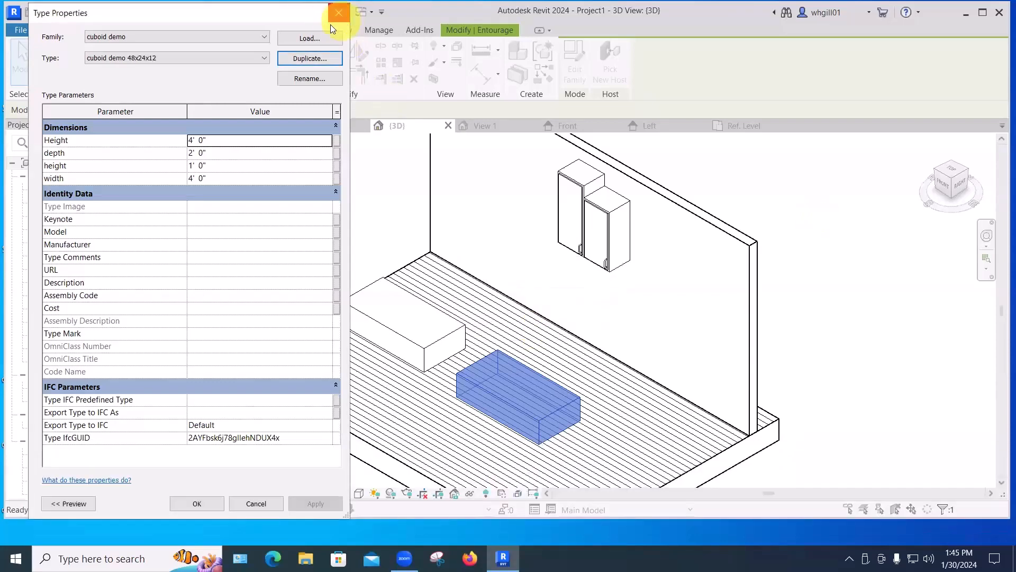
left_click(204, 502)
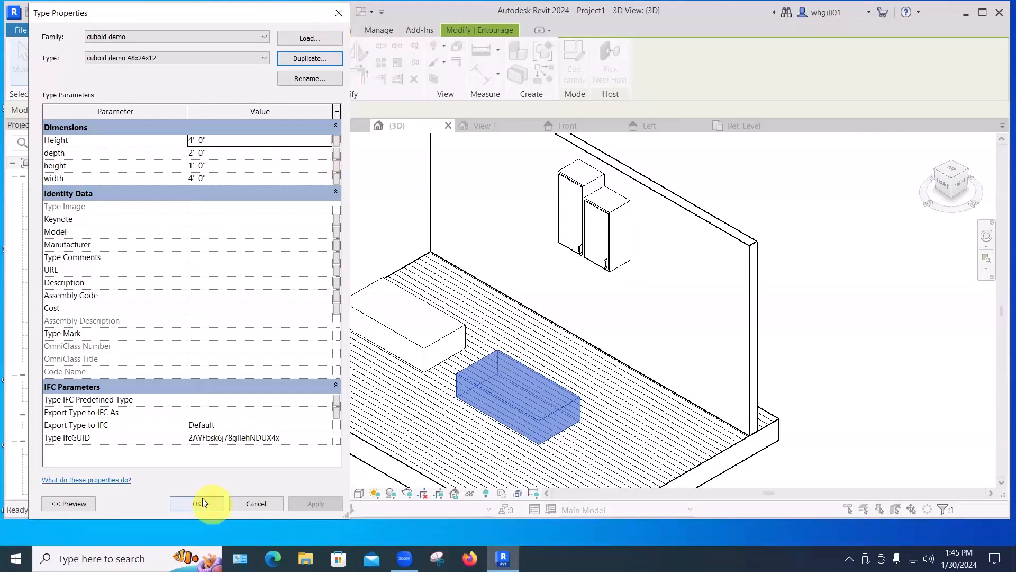
Delete the original box instance near the back of the floor.
left_click(823, 326)
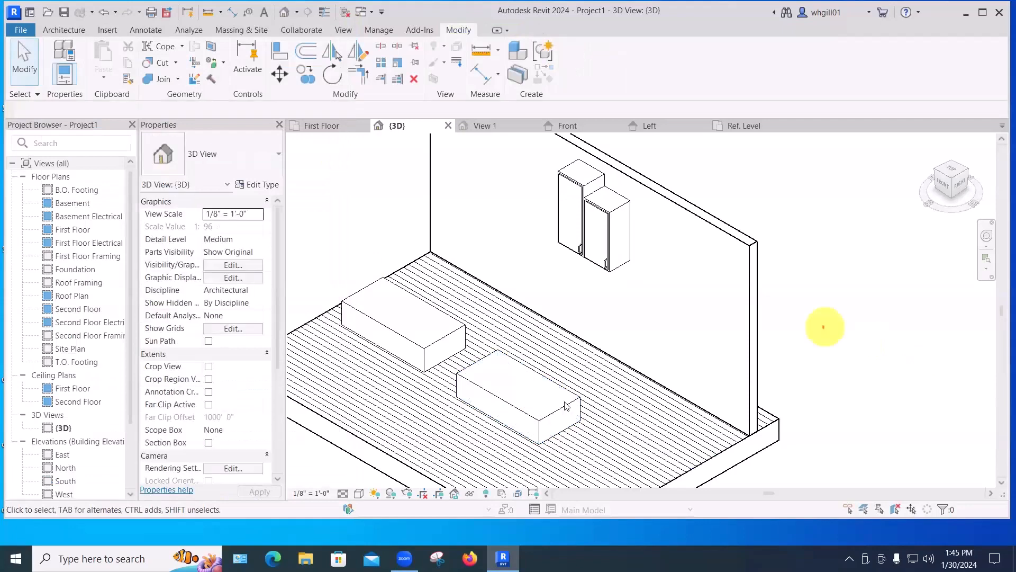
left_click(554, 413)
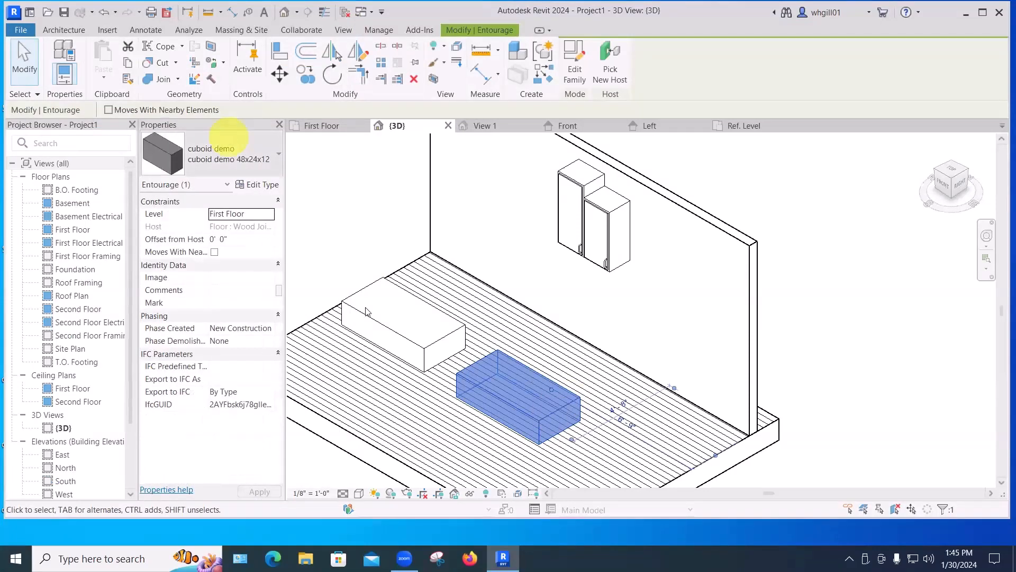
left_click(383, 324)
key("Delete")
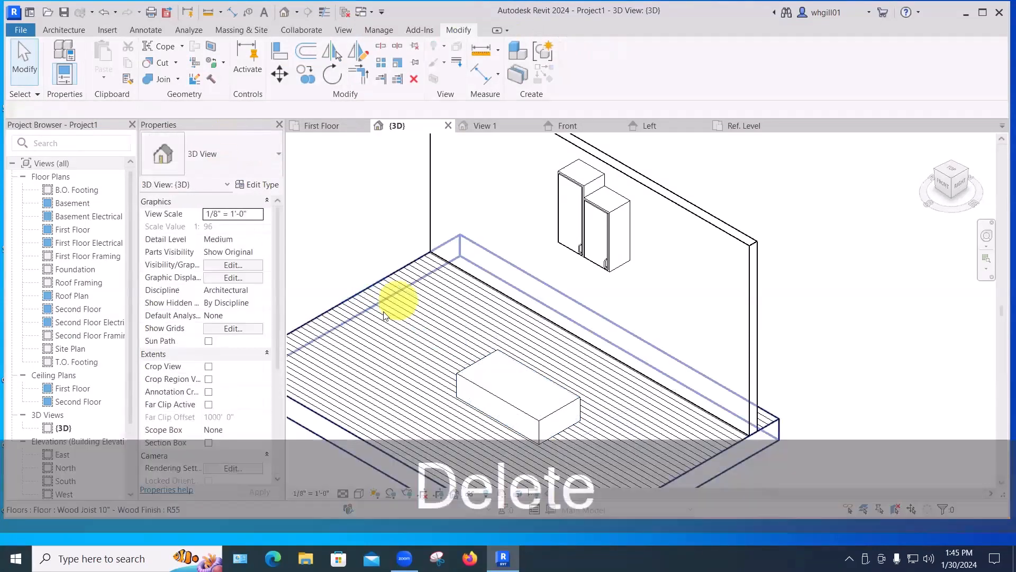
Copy the 48x24x12 box into the vacated spot on the floor and select the copy.
left_click(464, 373)
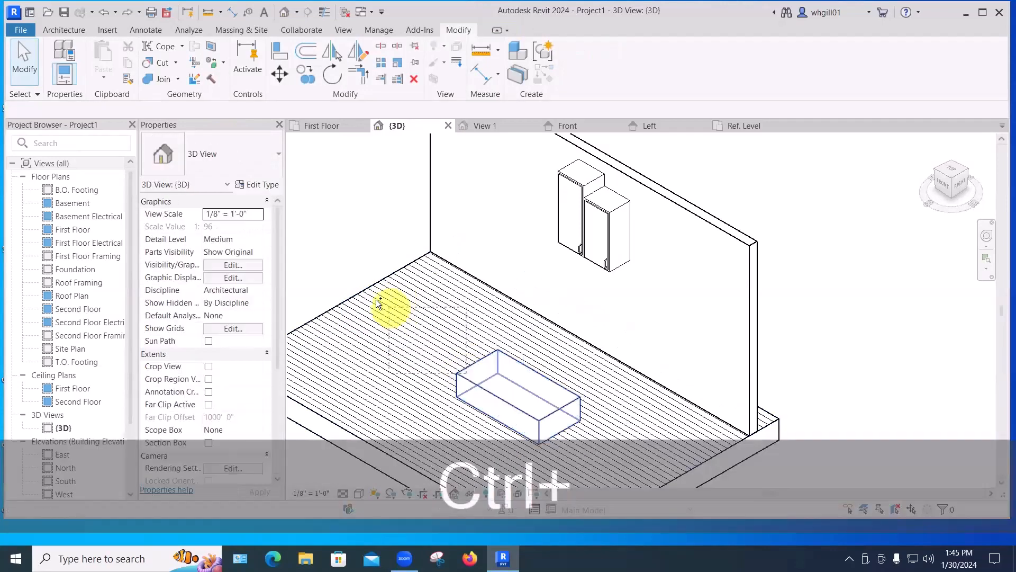
left_click(471, 377, "ctrl")
left_click_drag(488, 391, 377, 324, "ctrl")
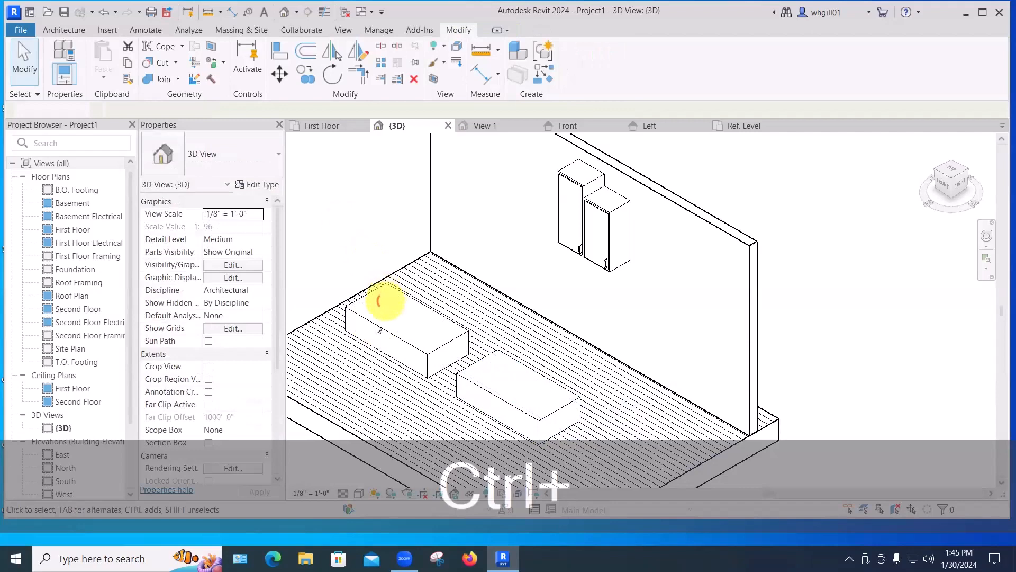
left_click(381, 316)
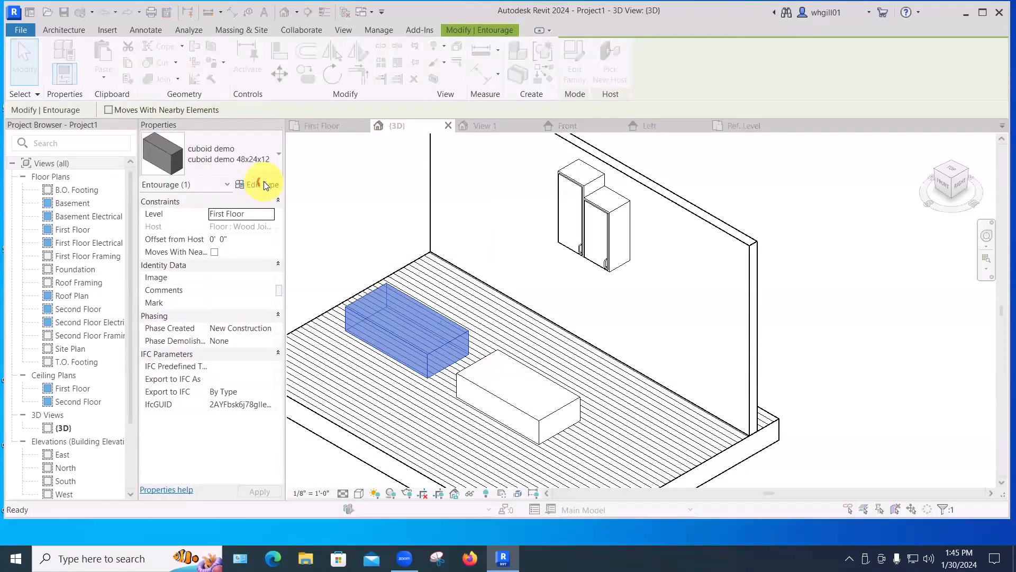
Duplicate the selected box's type, naming the new type cuboid demo 48x24x36"high.
left_click(263, 184)
left_click(303, 59)
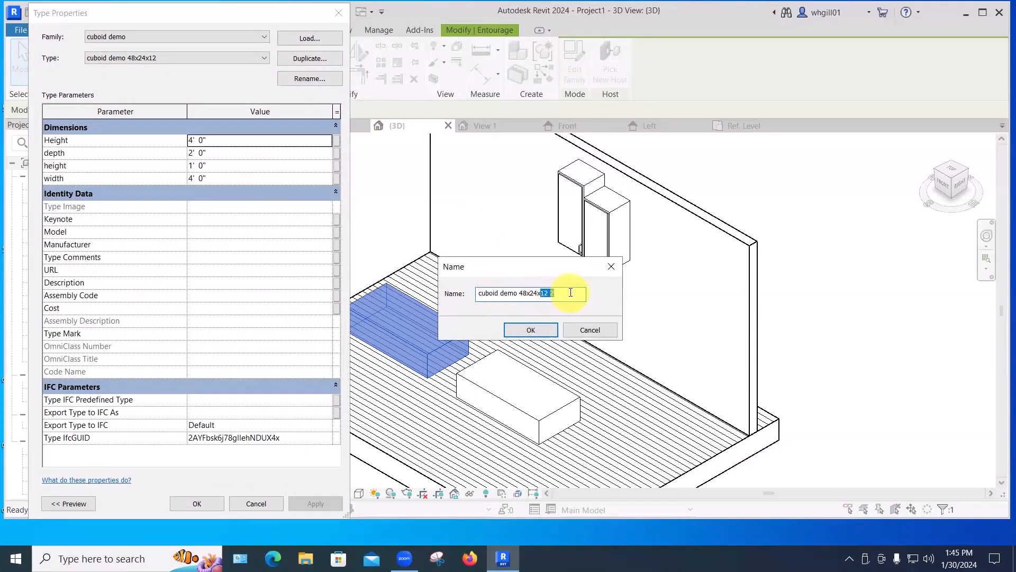
type("36\"high")
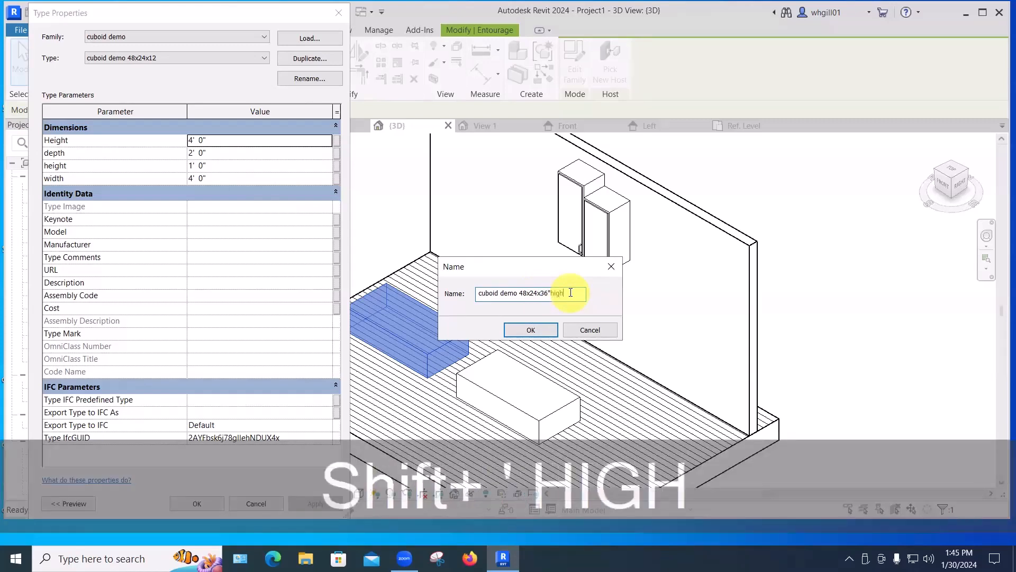
left_click(517, 331)
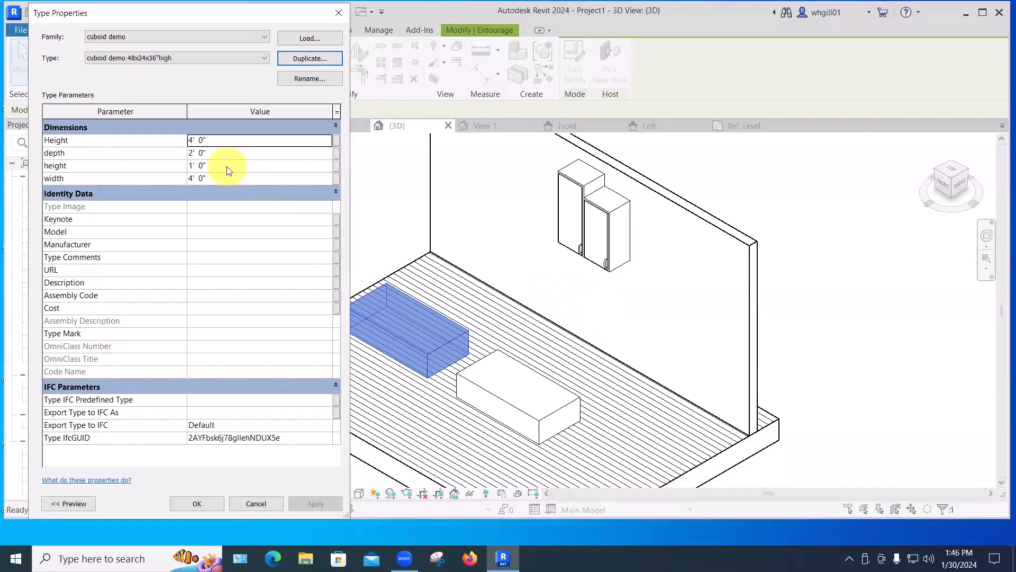
Set the new type's height parameter to 36", apply the change and close the Type Properties dialog.
left_click(218, 166)
double_click(218, 166)
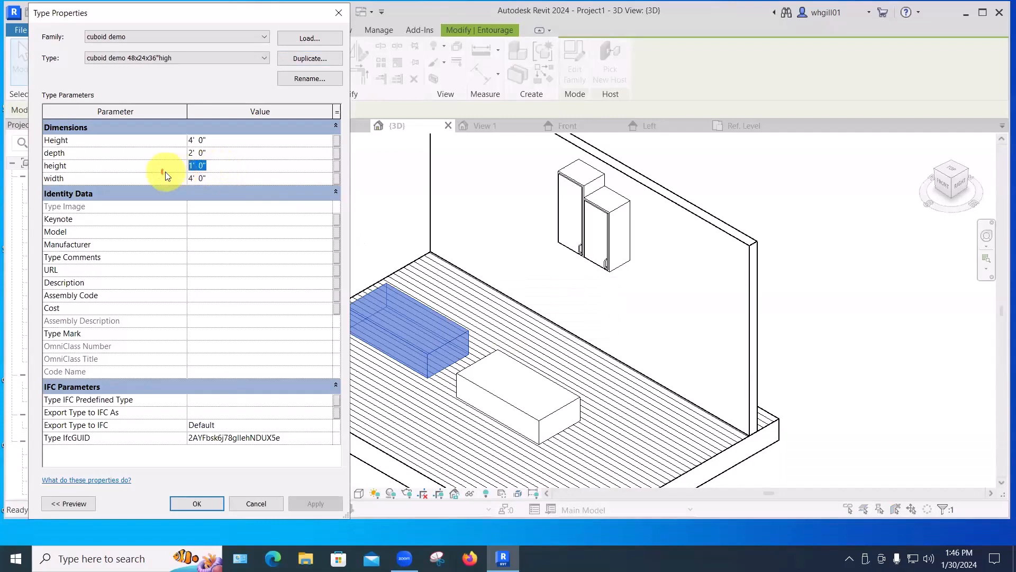
type("35")
key("BackSpace")
type("6\"")
key("Return")
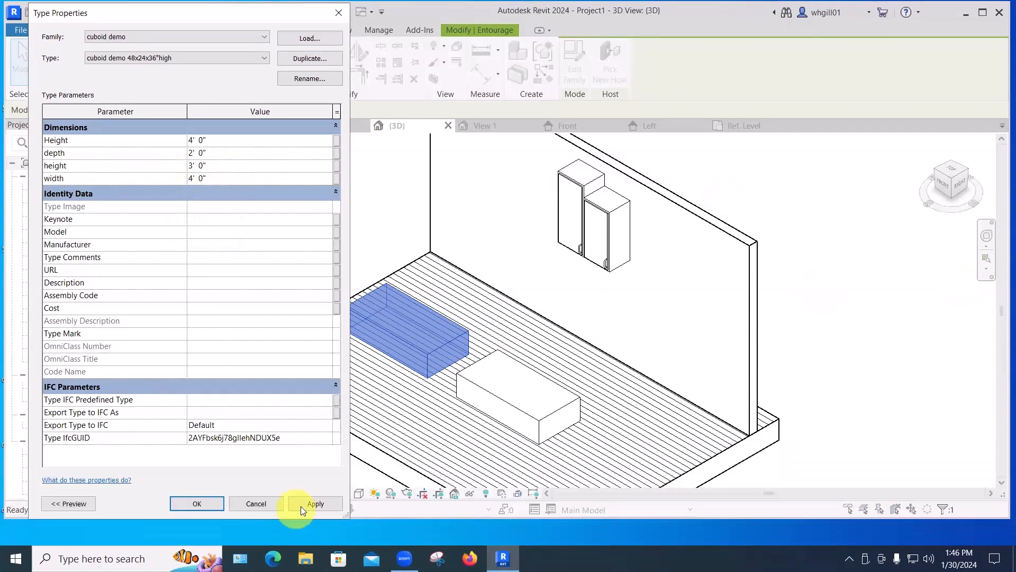
left_click(307, 503)
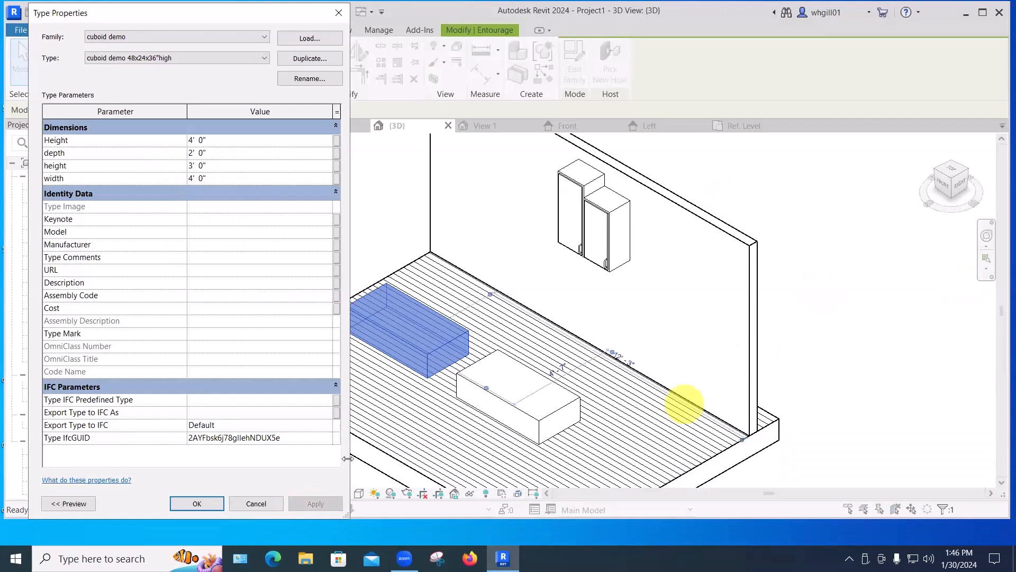
left_click(210, 502)
Select the other 48x24x12 box and set its offset from host to 48" to lift it off the floor.
left_click(363, 206)
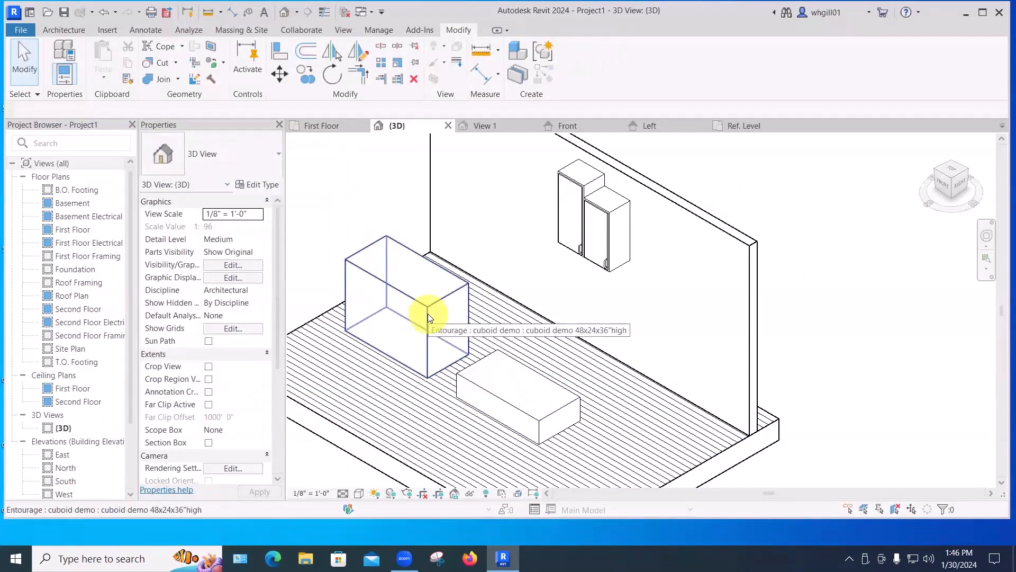
left_click(517, 363)
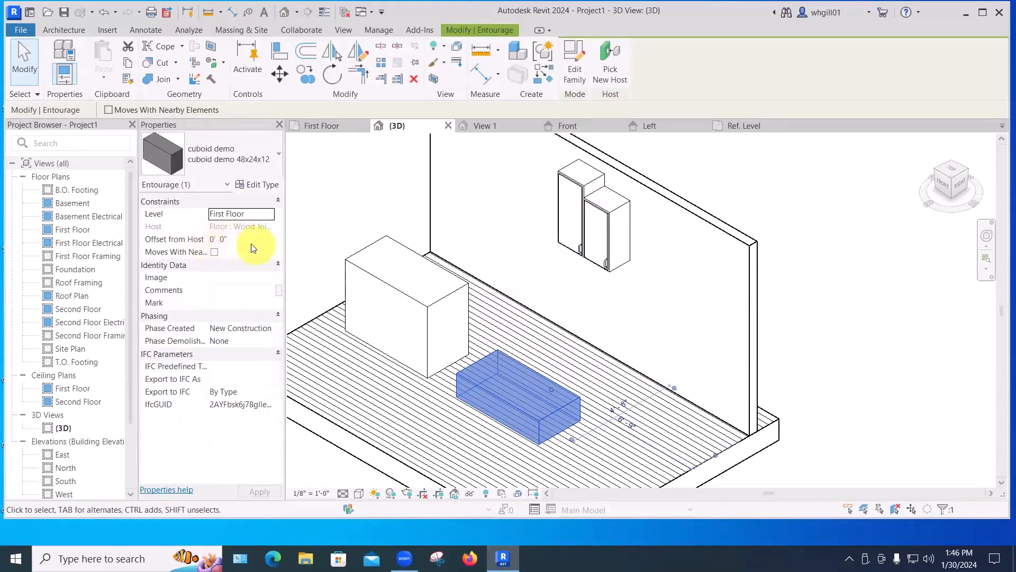
left_click(254, 243)
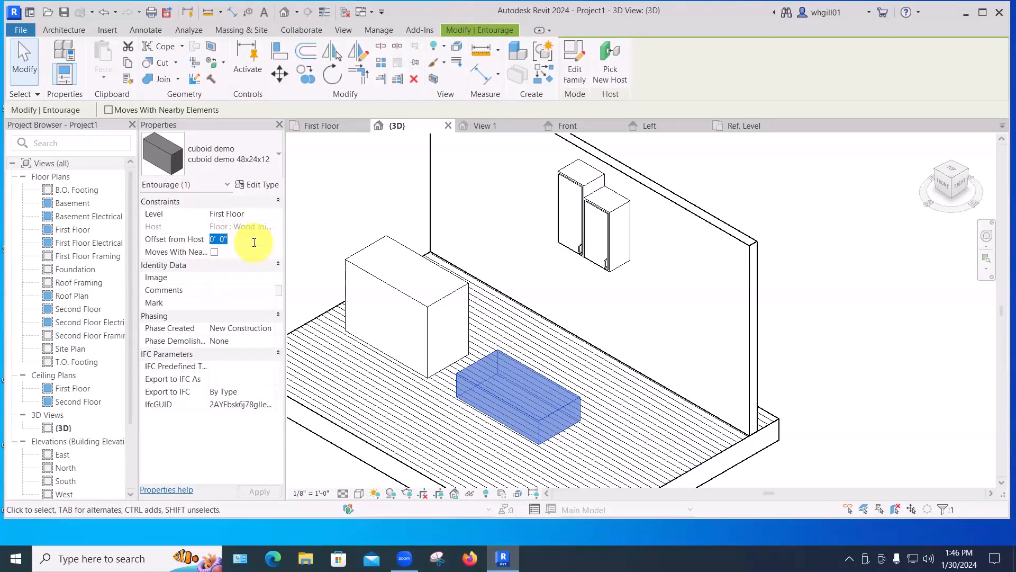
type("48\"")
key("Return")
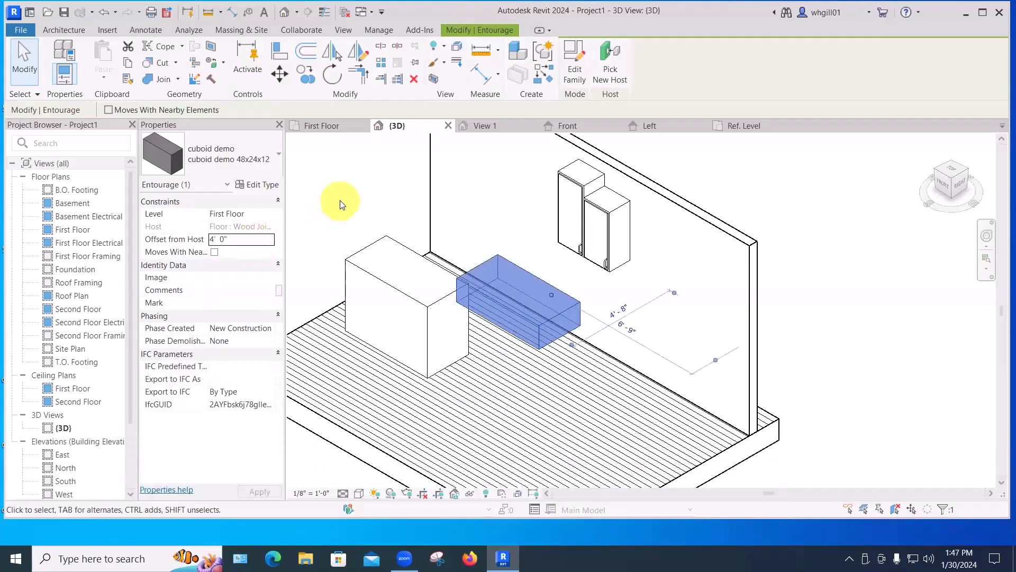
left_click(513, 210)
mouse_move(703, 384)
middle_mouse_down("shift")
mouse_move(726, 344)
mouse_move(665, 392)
mouse_move(678, 404)
mouse_move(668, 401)
mouse_move(717, 358)
mouse_move(703, 356)
middle_mouse_up("shift")
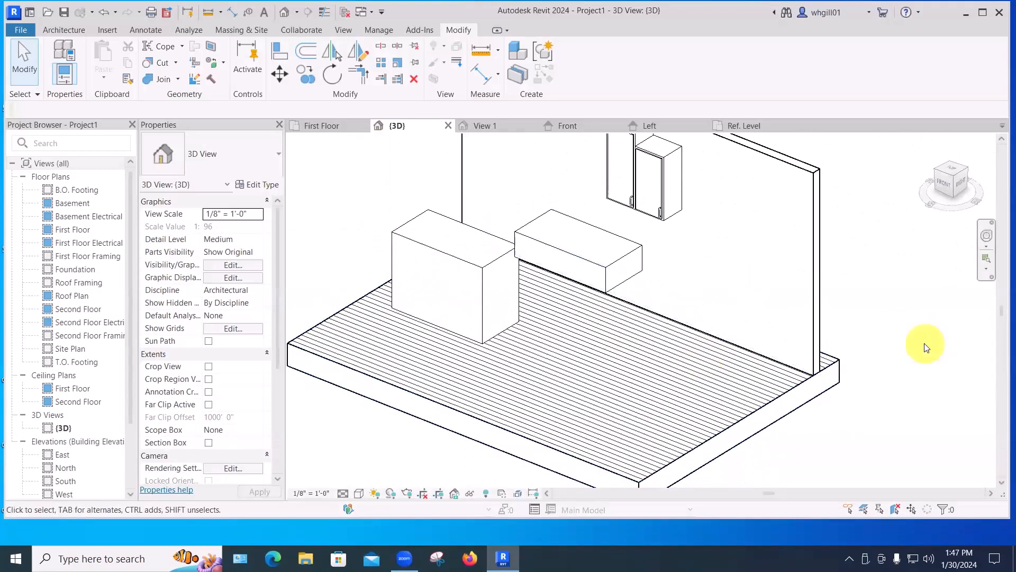
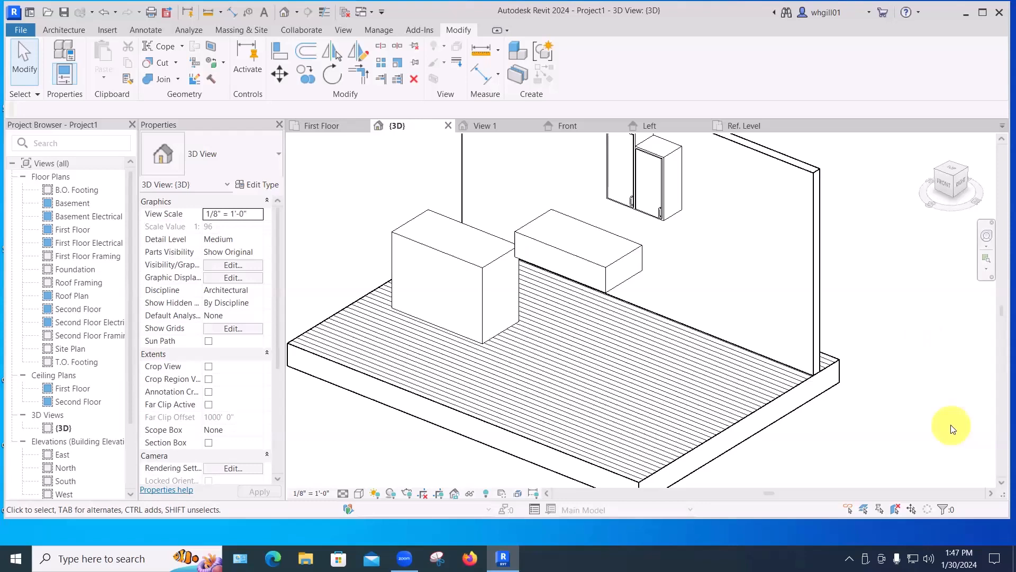
Start a new family from the Furniture.rft template.
left_click(22, 32)
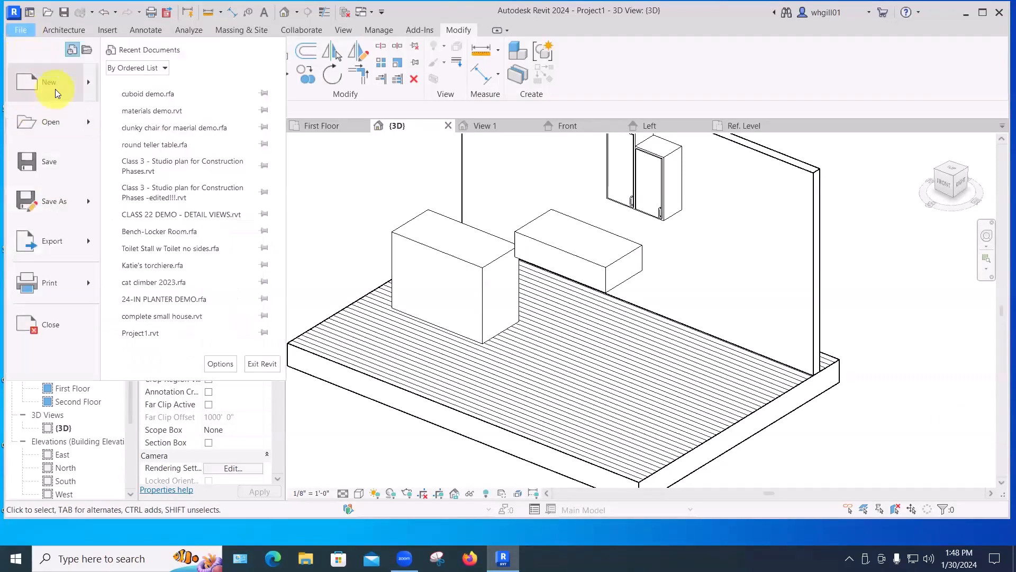
mouse_move(55, 89)
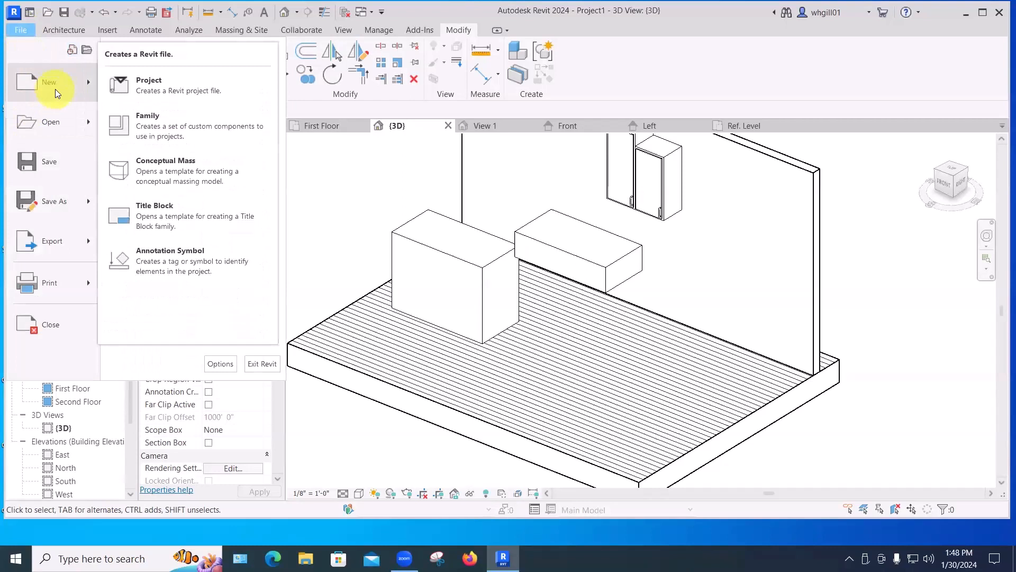
left_click(156, 131)
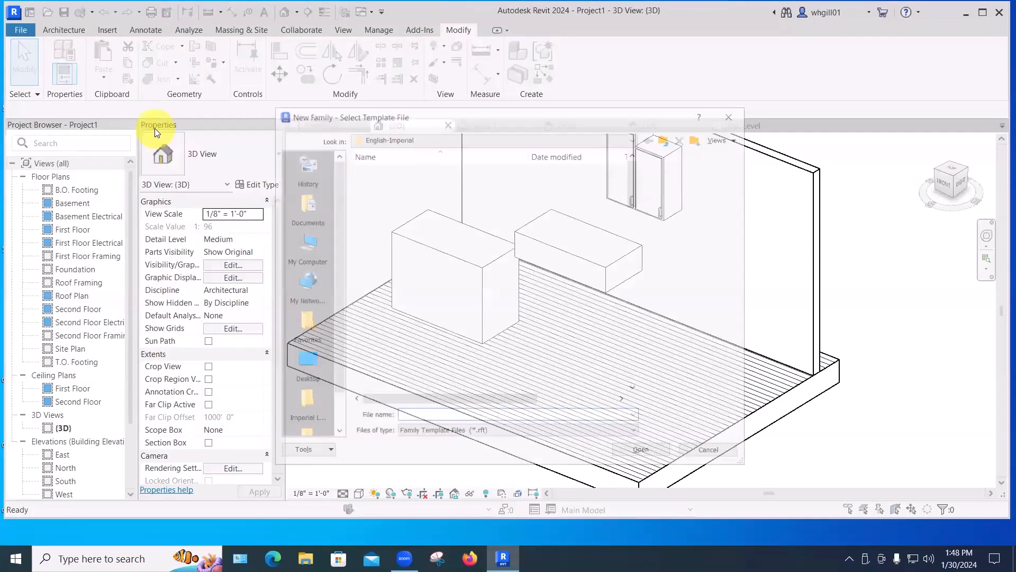
scroll(394, 374, "down", 6)
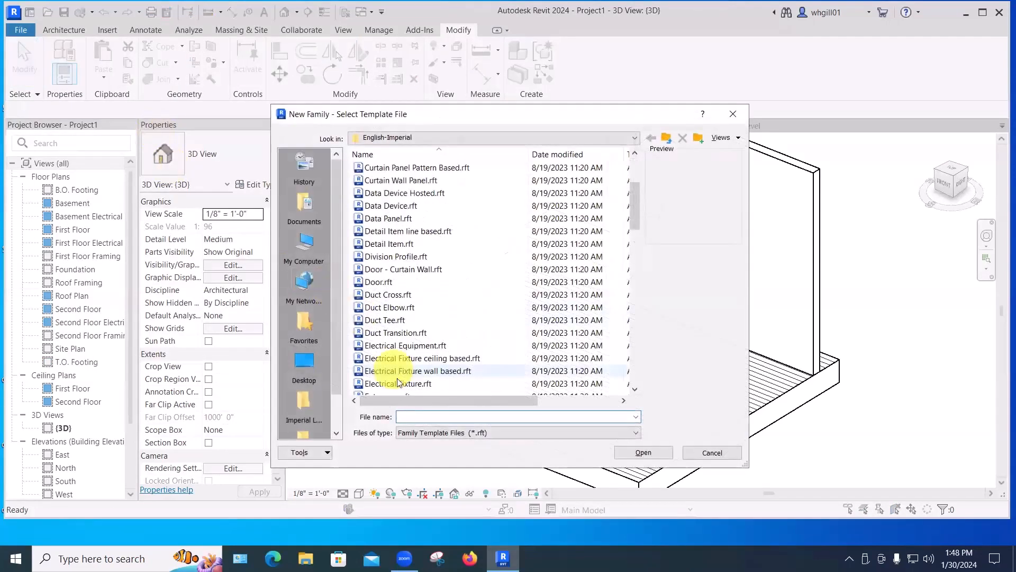
left_click(379, 334)
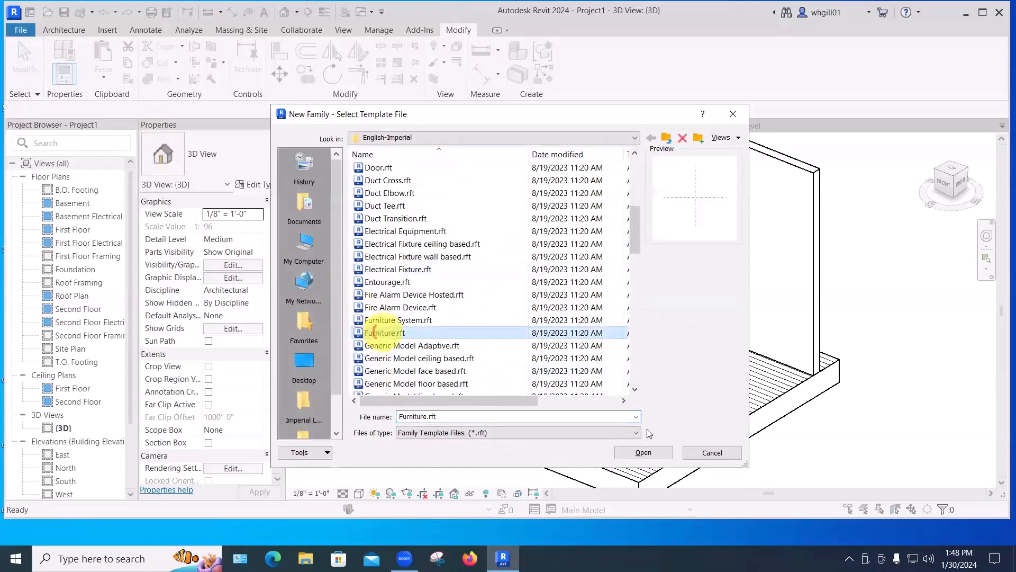
left_click(644, 452)
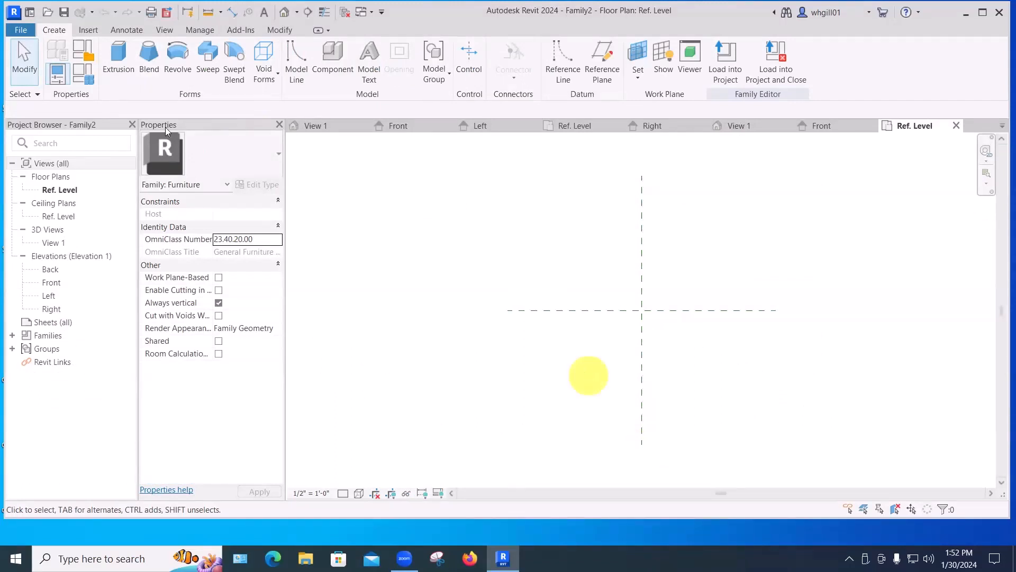
Create a rectangular extrusion about 4'-6" by 3'-7" in plan and finish the sketch.
left_click(117, 53)
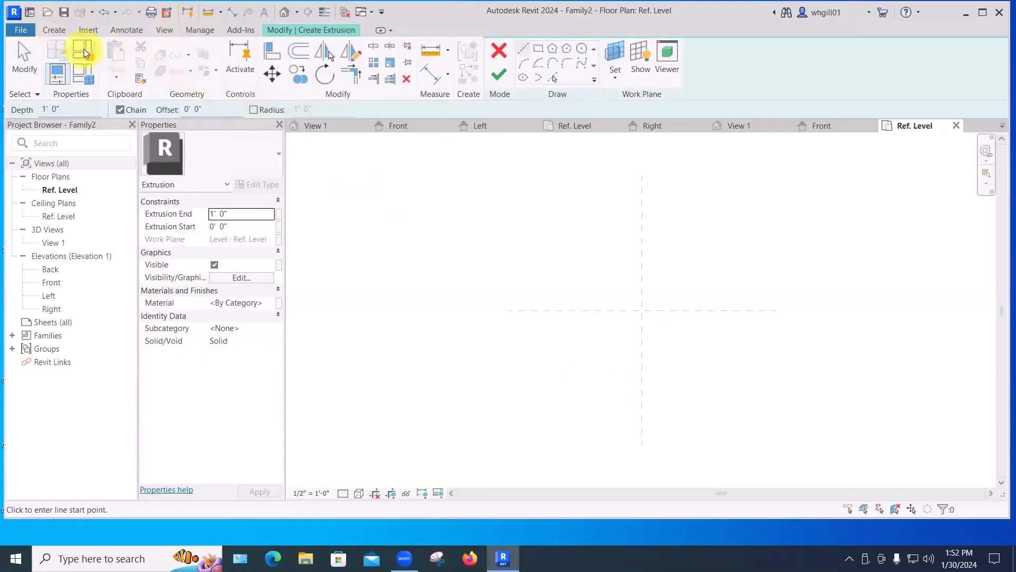
left_click(538, 48)
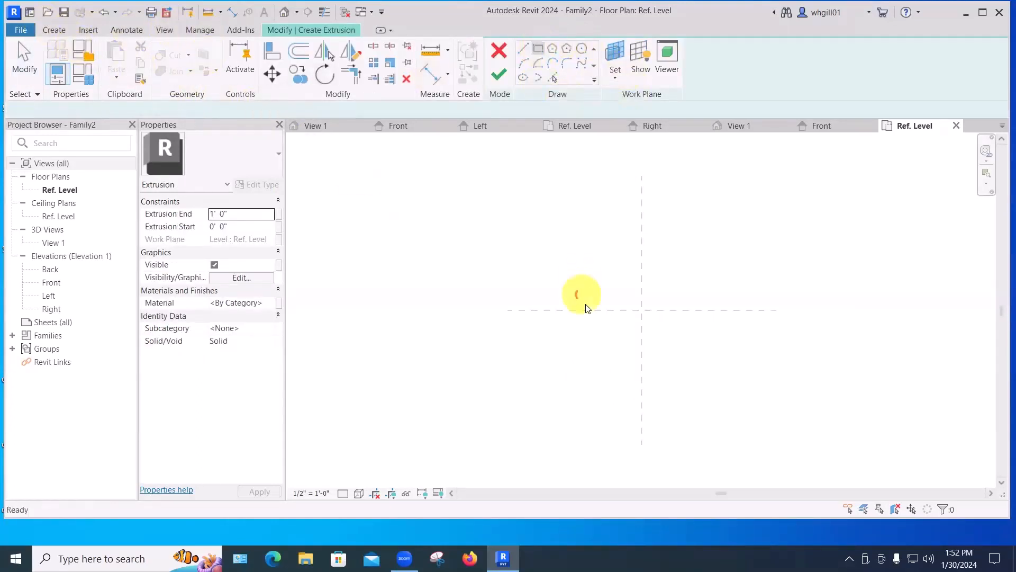
left_click(579, 357)
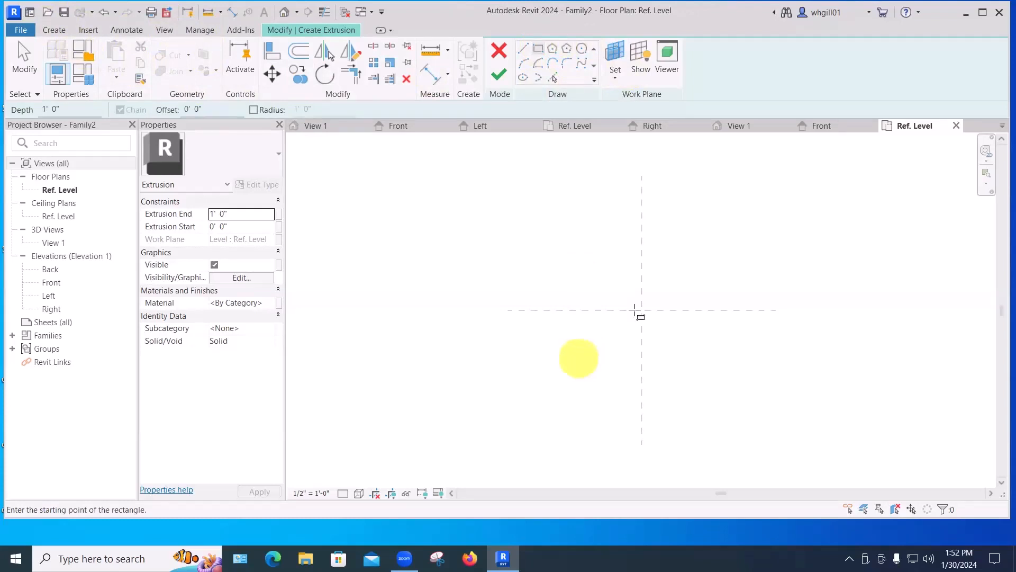
left_click(699, 261)
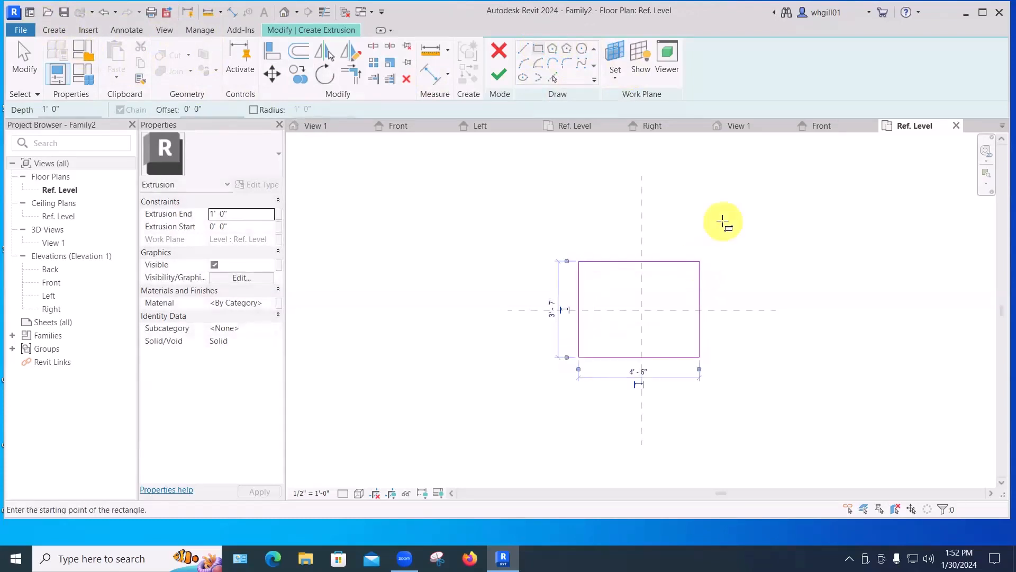
left_click(499, 74)
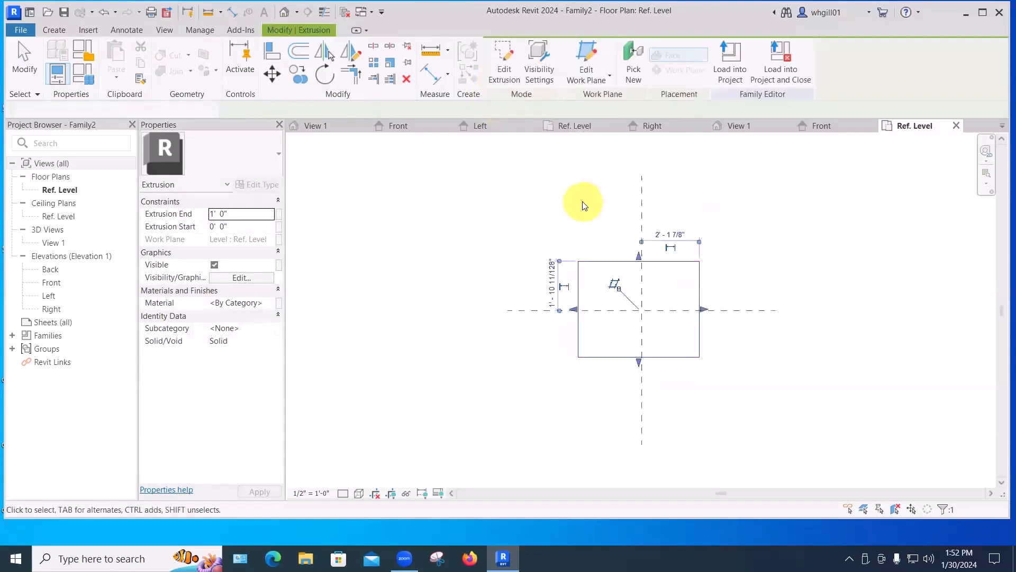
key("Escape")
key("Escape")
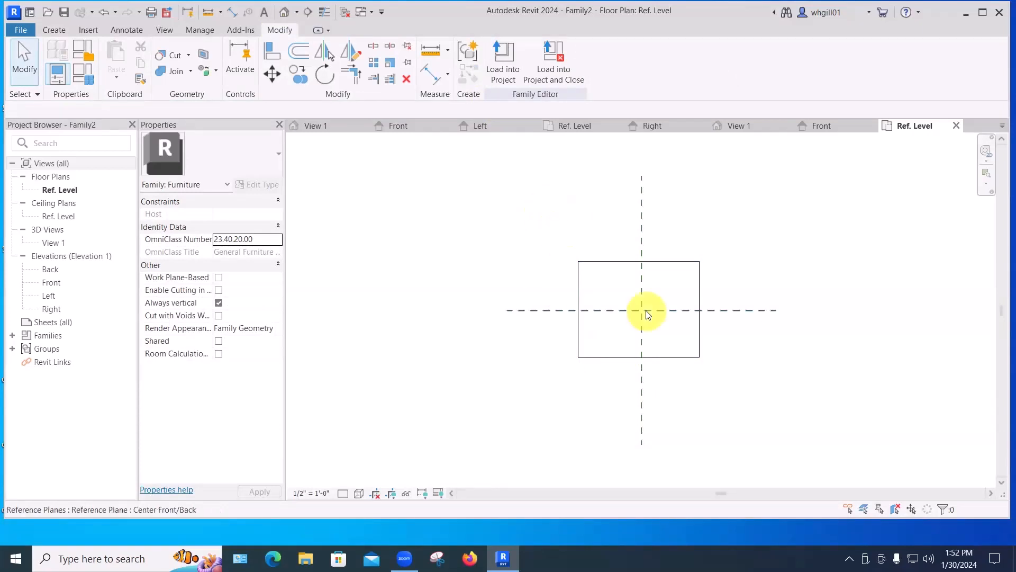
Move the extrusion so it is centred on the left/right centre reference plane.
left_click(592, 264)
key("m")
key("v")
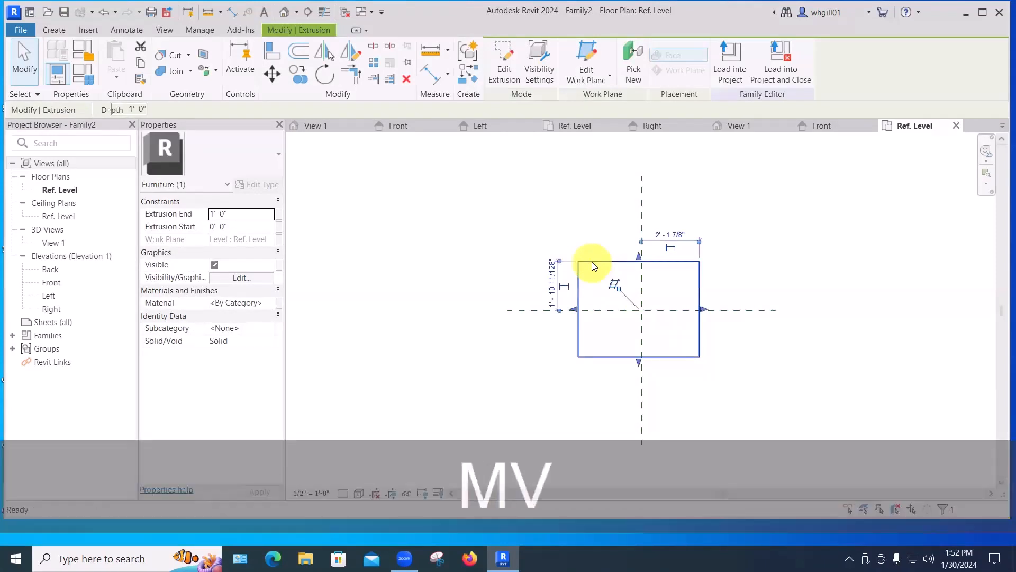
left_click(642, 262)
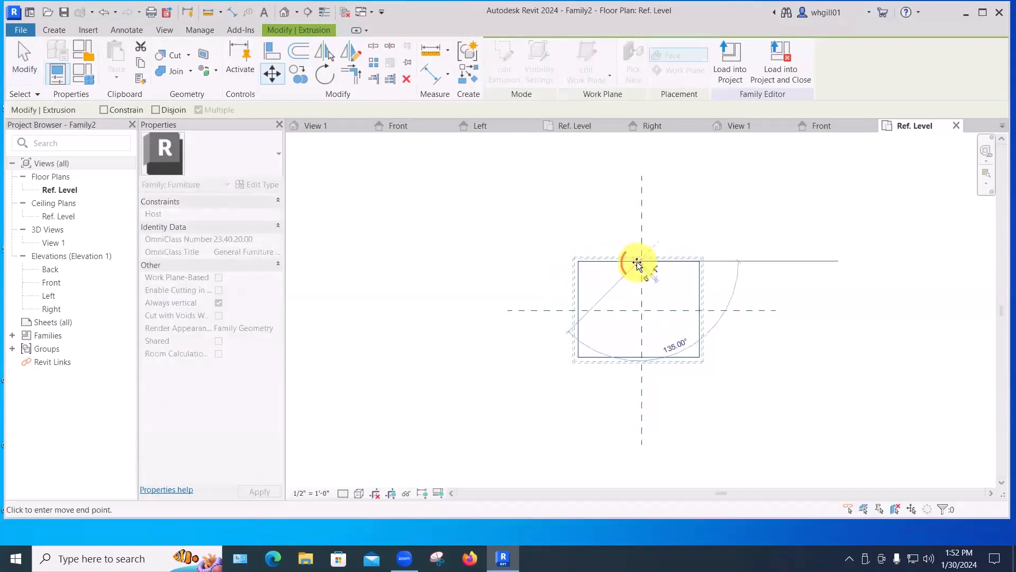
scroll(641, 262, "up", 2)
scroll(641, 263, "up", 2)
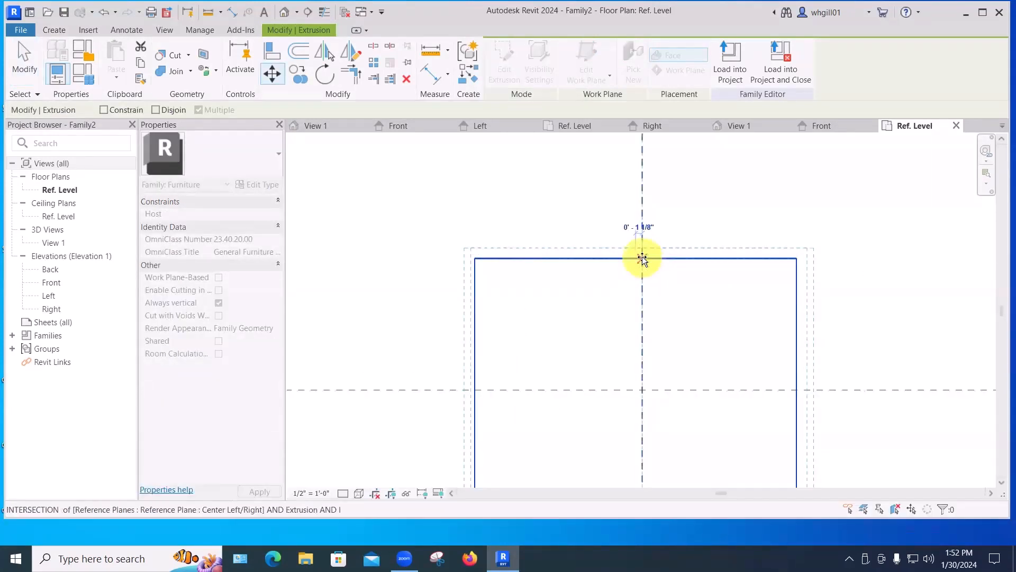
left_click(642, 259)
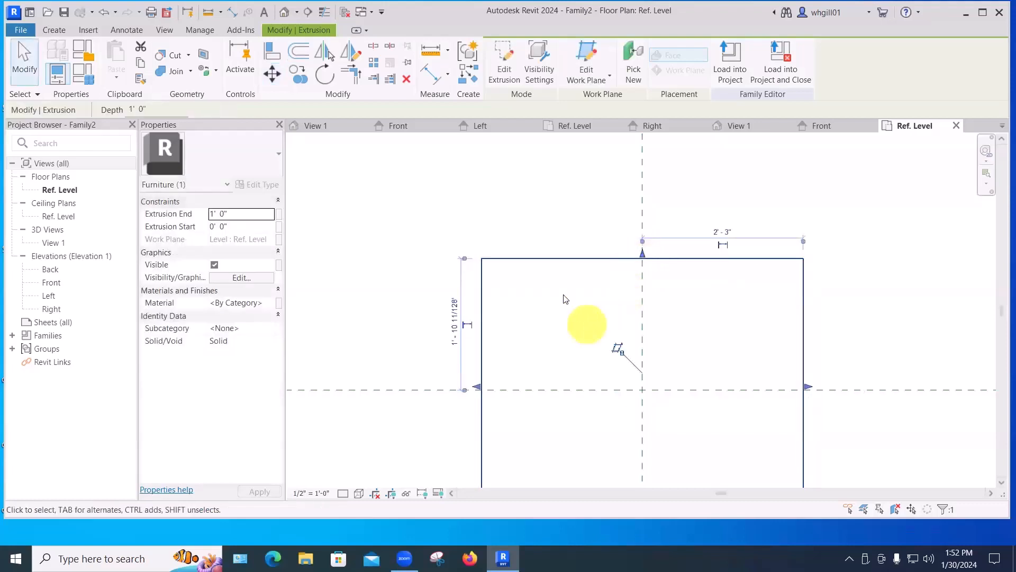
Move the extrusion so it is also centred on the front/back centre reference plane.
left_click(565, 301)
left_click(481, 313)
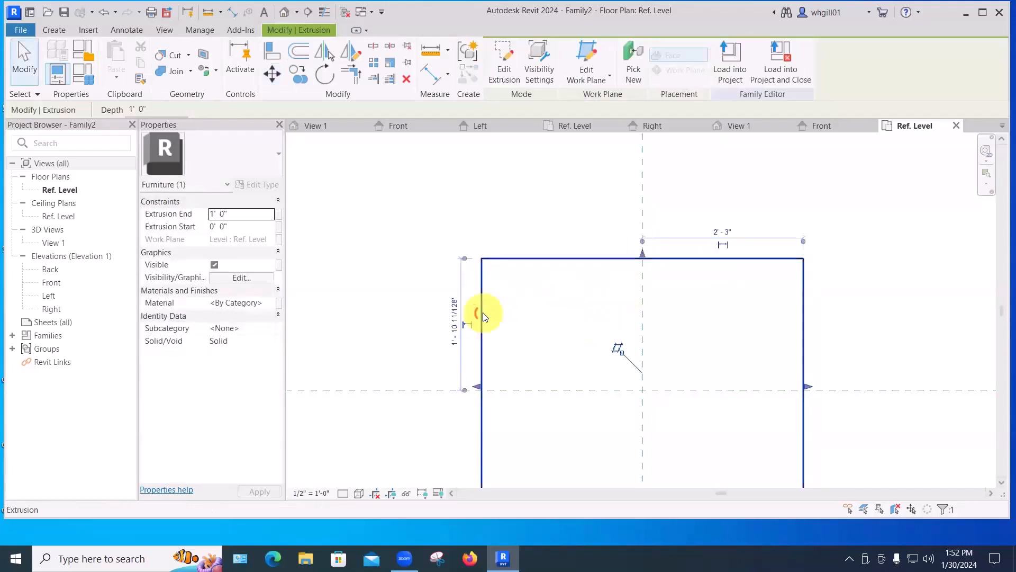
key("m")
key("v")
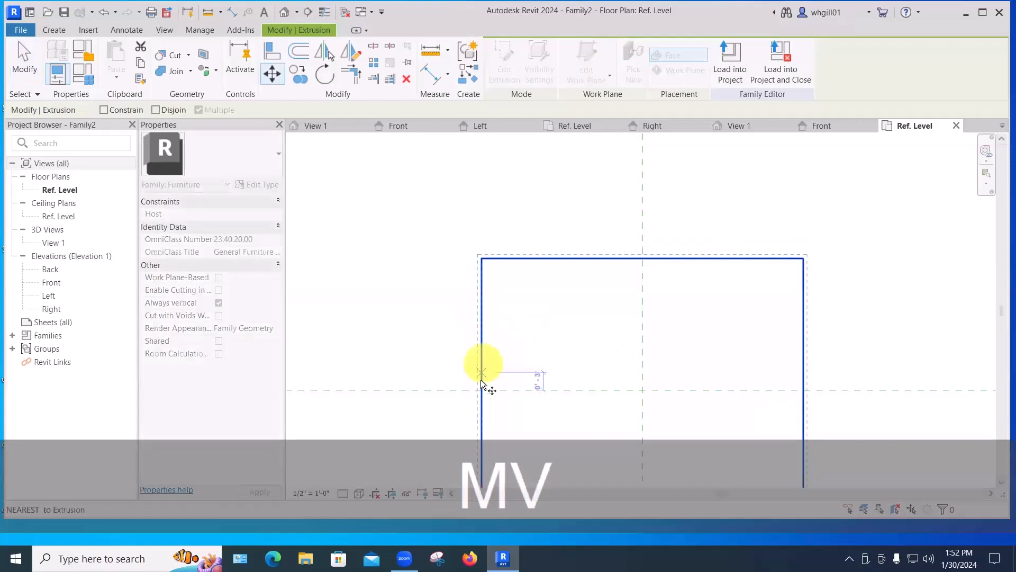
left_click(482, 387)
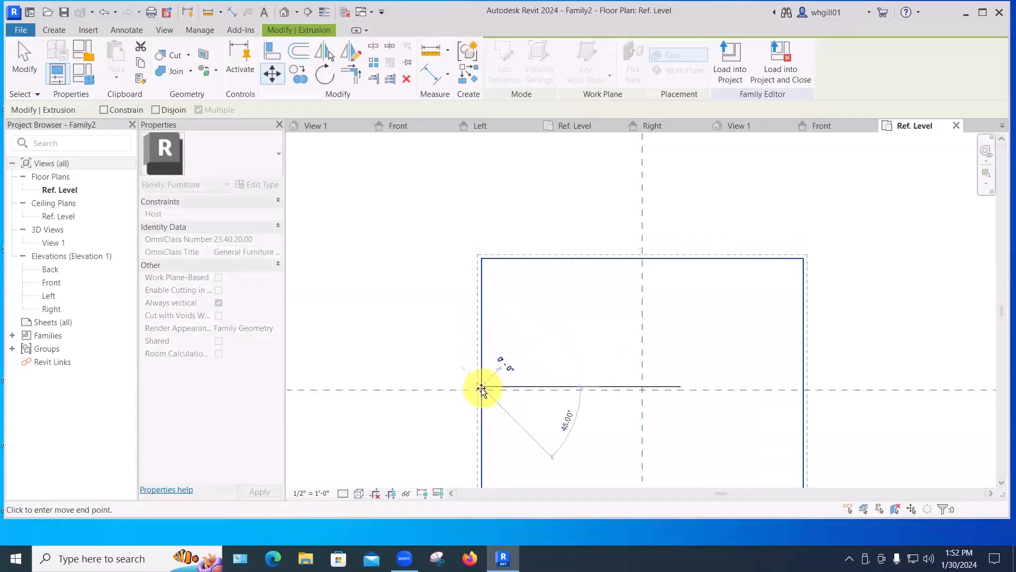
scroll(482, 390, "up", 2)
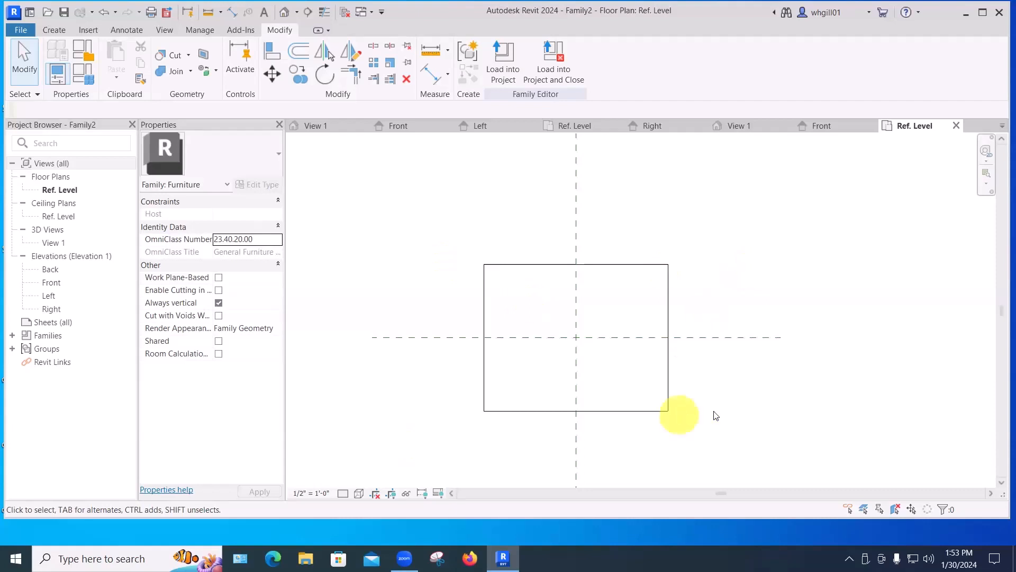
Draw a reference plane along the extrusion's top edge and extend it past the left edge.
key("r")
key("p")
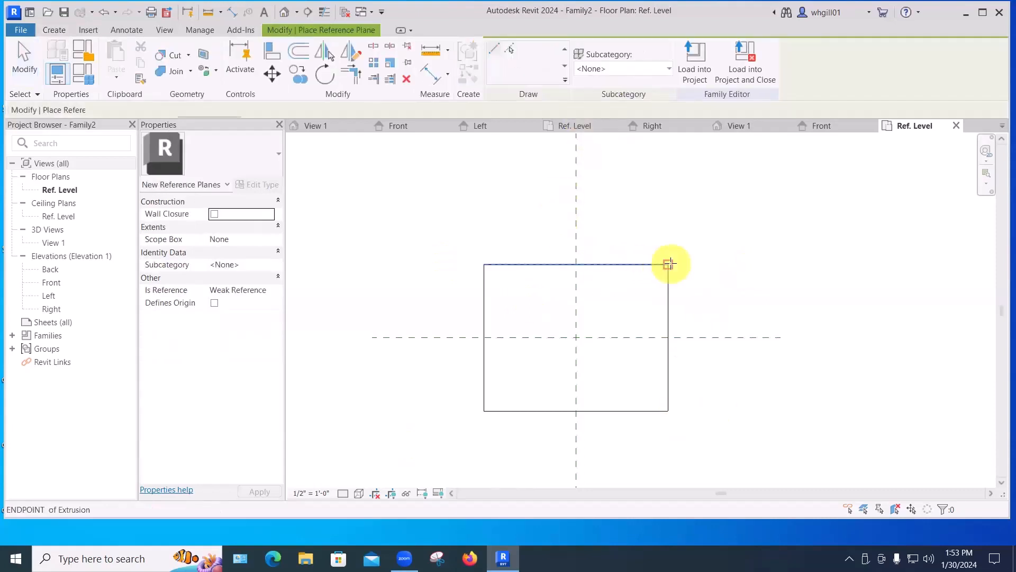
left_click(724, 265)
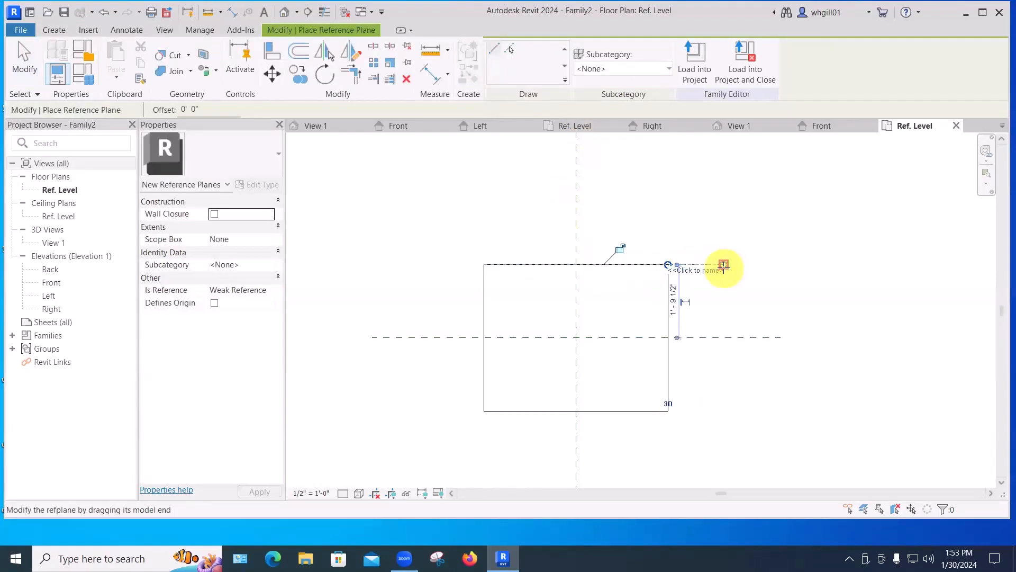
key("Escape")
key("Escape")
left_click(670, 264)
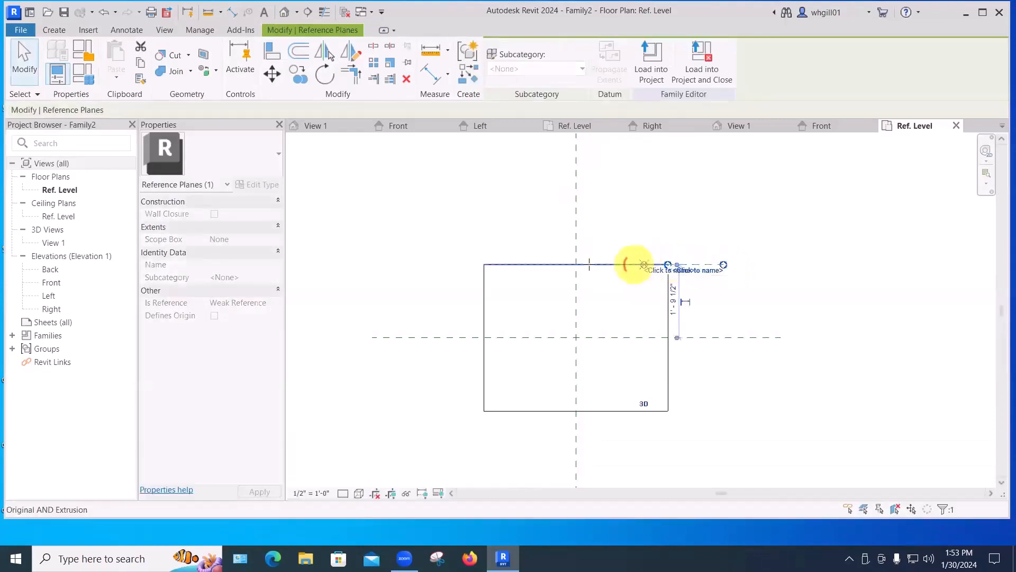
left_click_drag(634, 264, 438, 265)
left_click(463, 210)
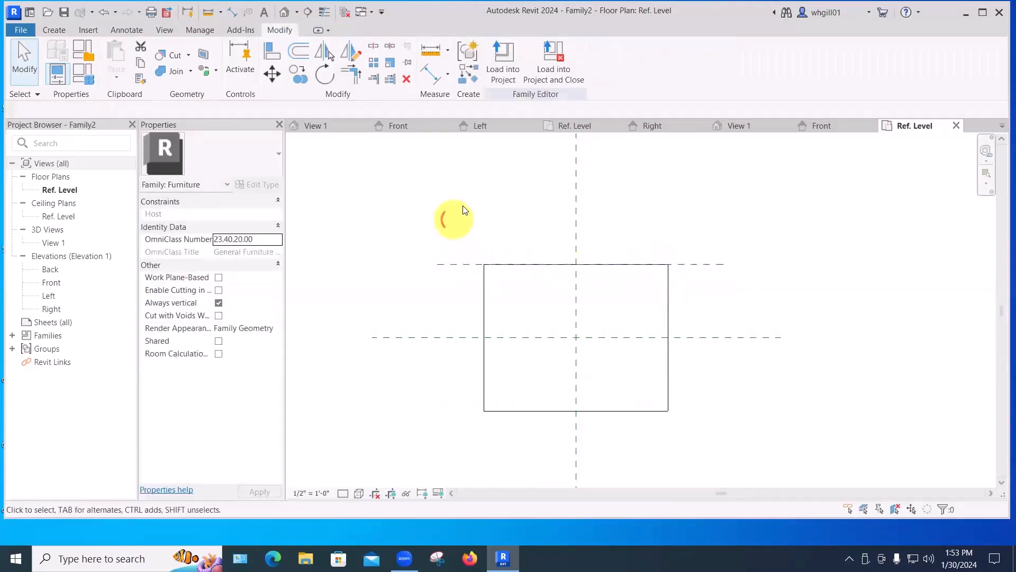
Draw a reference plane along the extrusion's bottom edge and extend it past the left edge.
key("r")
key("p")
left_click(670, 411)
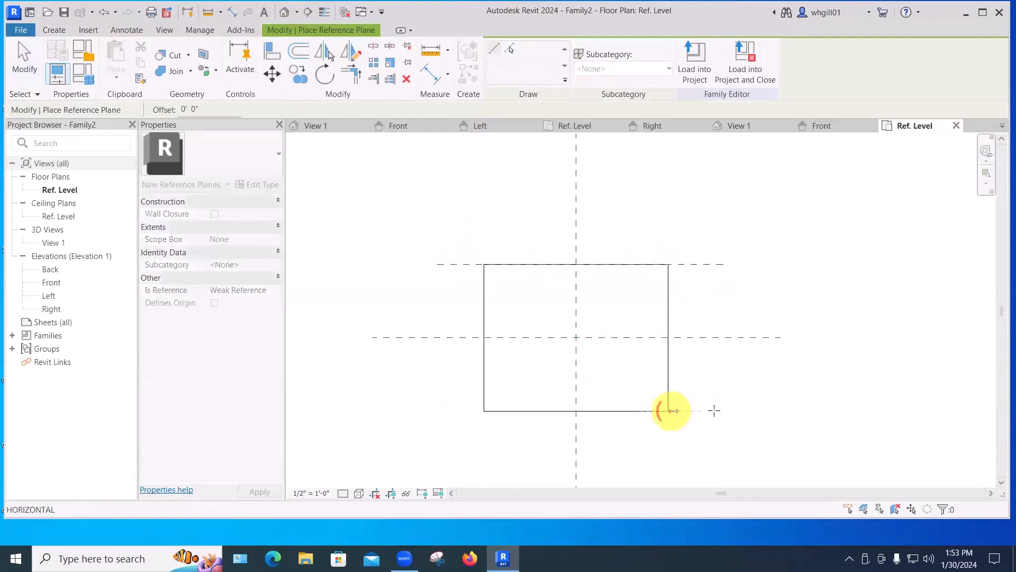
left_click(715, 411)
key("Escape")
key("Escape")
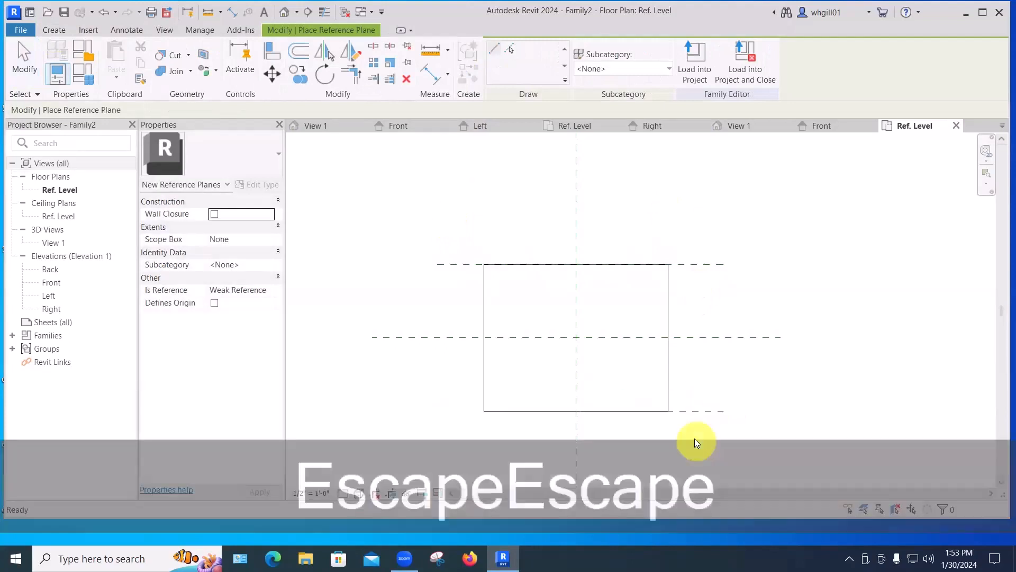
left_click(672, 411)
left_click_drag(670, 411, 438, 417)
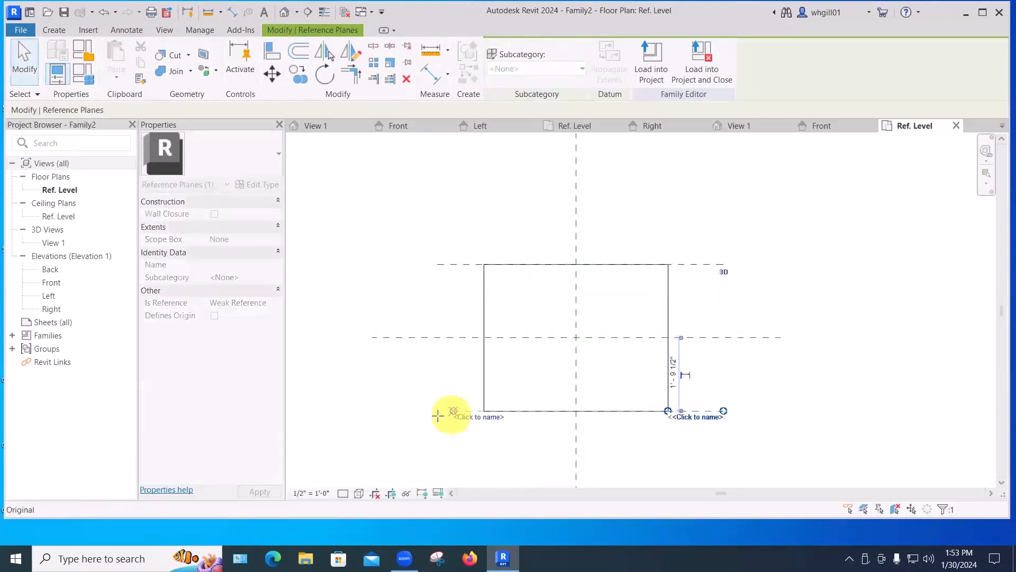
left_click(456, 454)
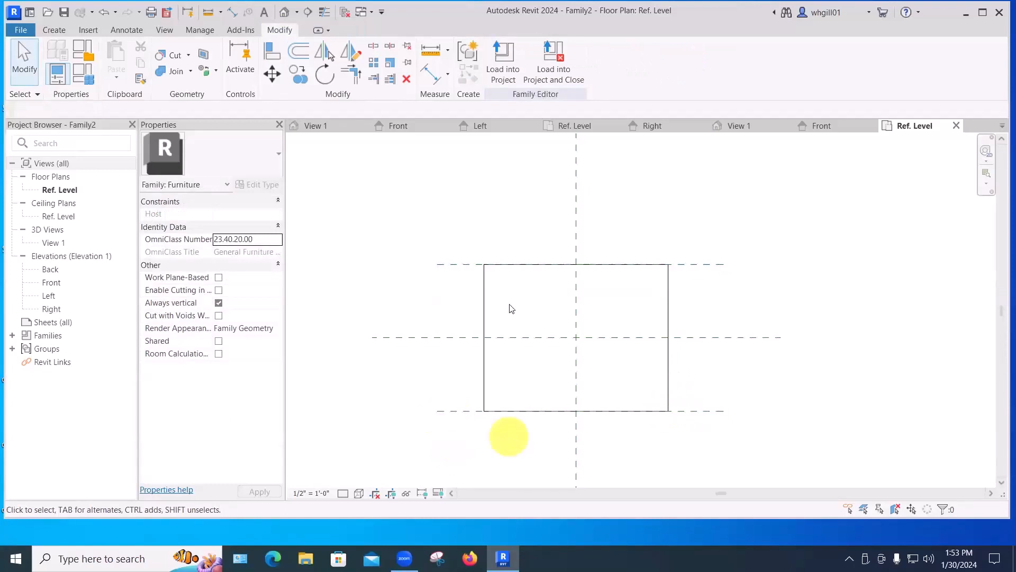
Create a similar vertical reference plane along the extrusion's left edge and extend it past the bottom edge.
left_click(468, 266)
key("c")
key("s")
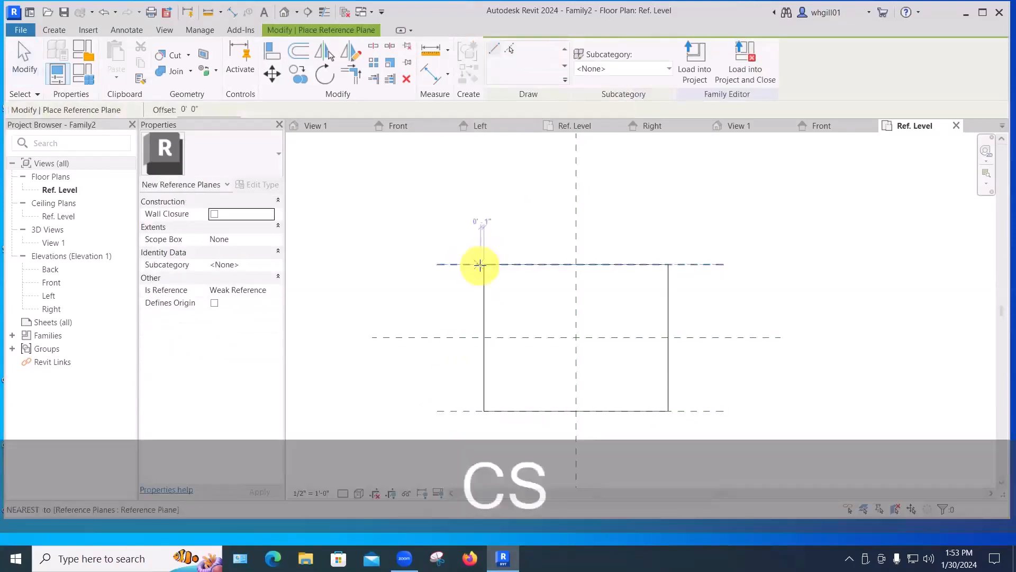
left_click(484, 264)
left_click(485, 216)
key("Escape")
key("Escape")
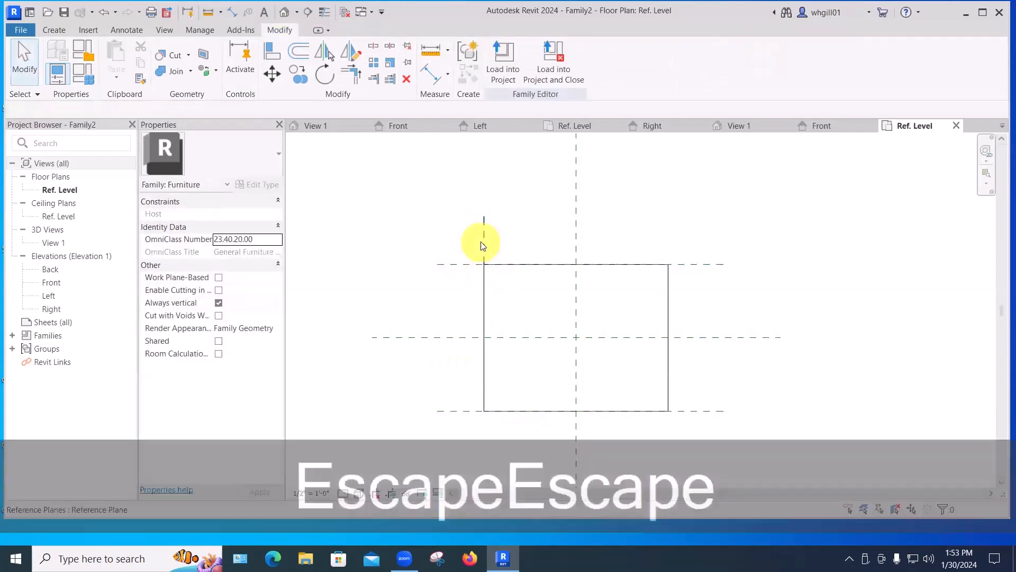
left_click(483, 262)
left_click_drag(482, 264, 485, 456)
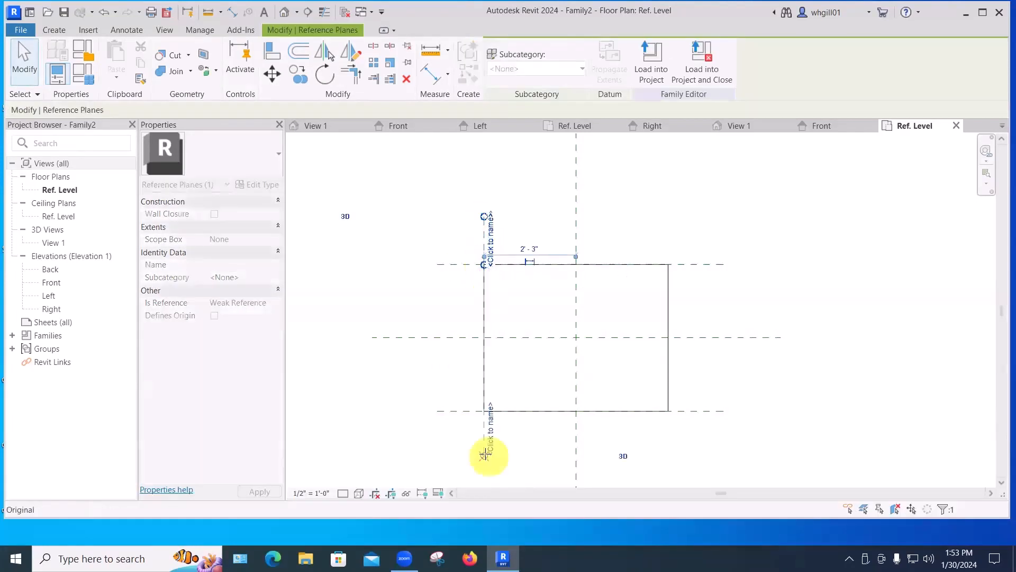
left_click(440, 455)
Copy the left reference plane onto the extrusion's right edge.
left_click(483, 443)
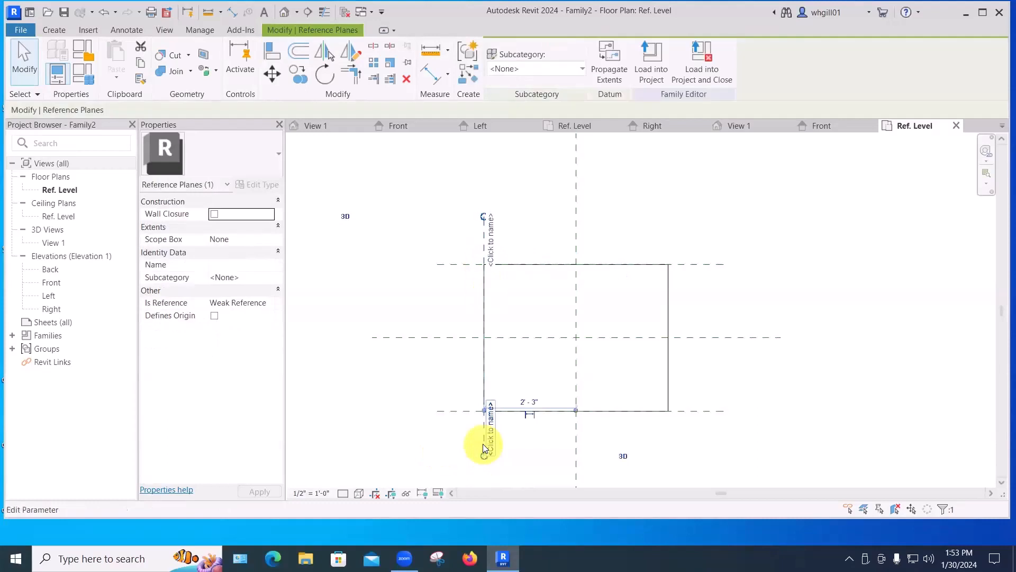
key("c")
key("o")
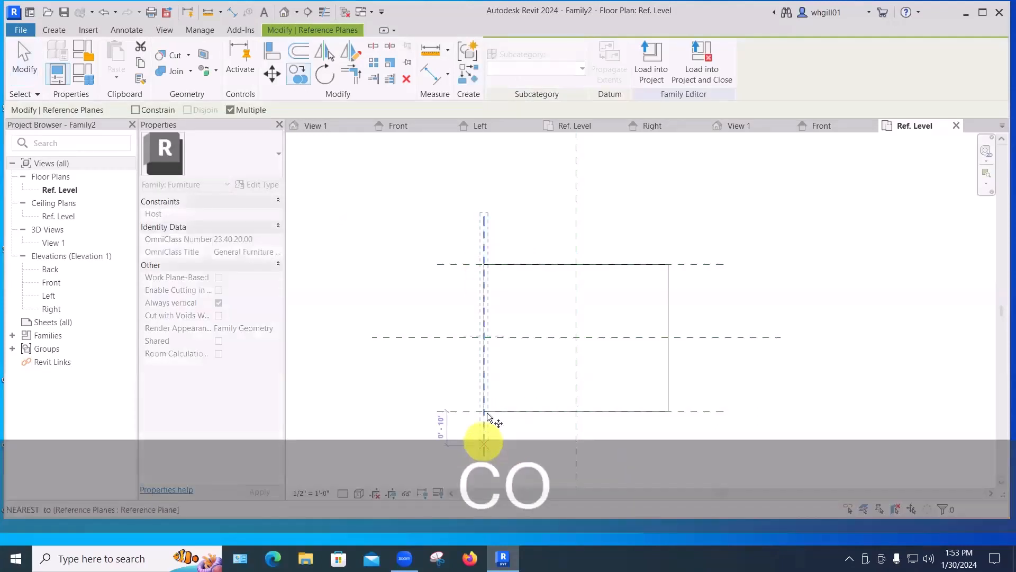
left_click(485, 412)
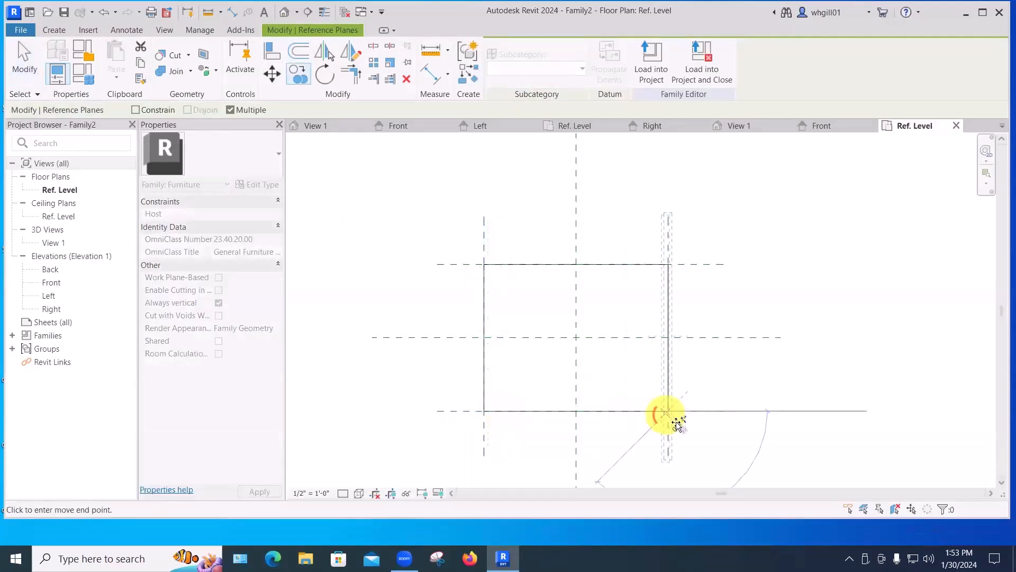
key("Escape")
key("Escape")
key("Escape")
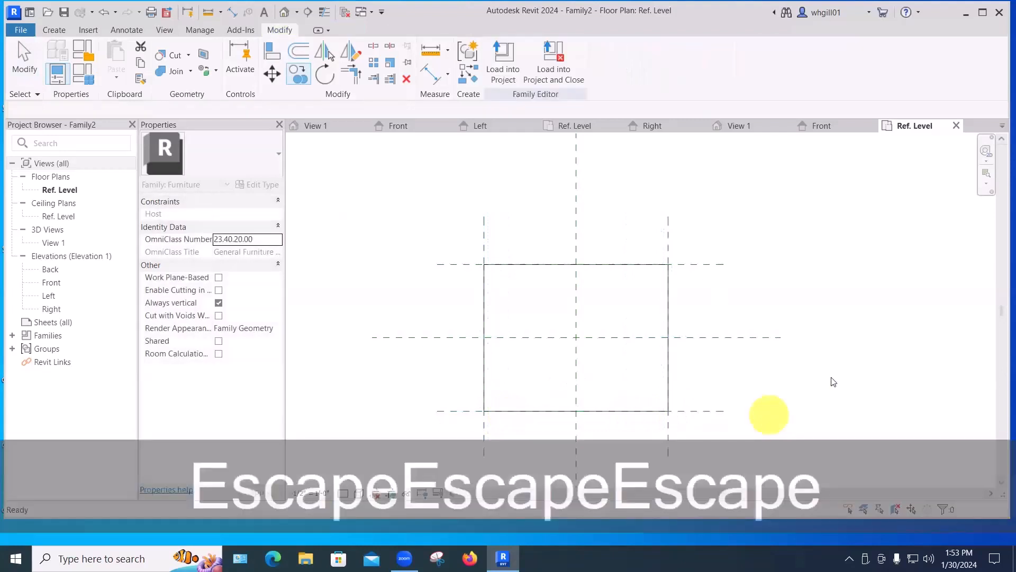
Lock the extrusion's top, right, bottom and left edges to the surrounding reference planes.
scroll(791, 330, "down", 1)
scroll(766, 341, "down", 1)
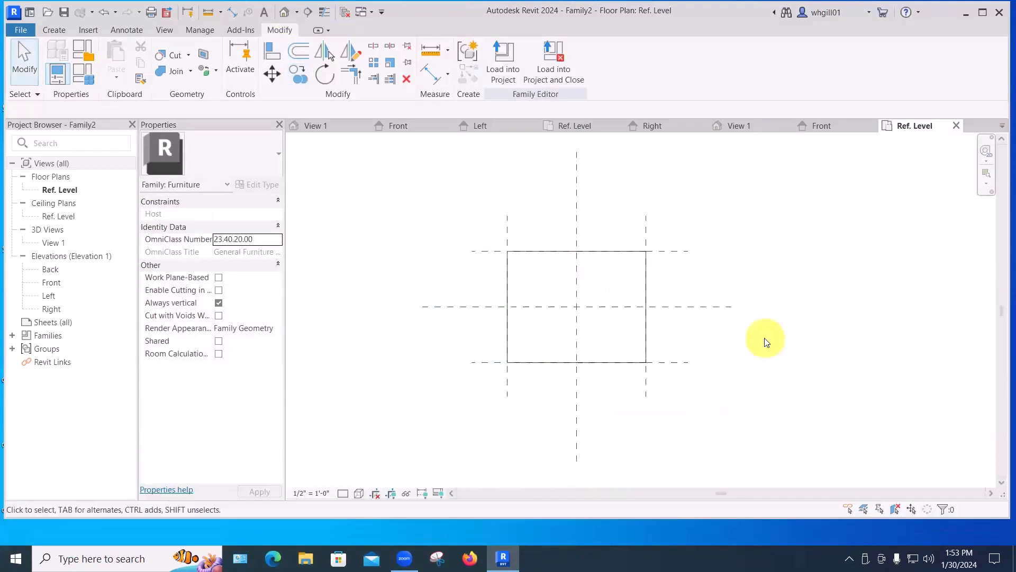
left_click(583, 252)
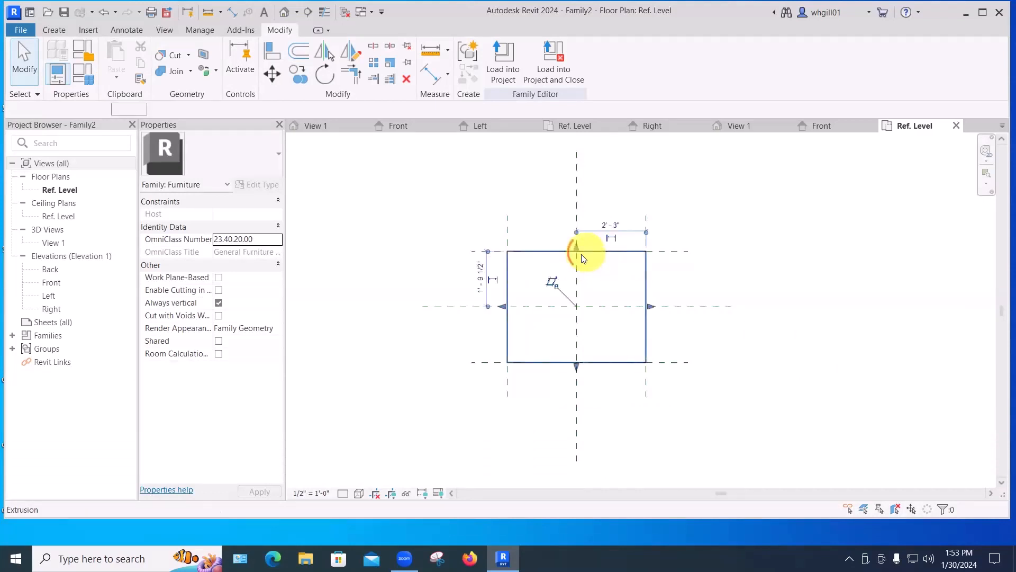
mouse_move(577, 251)
left_mouse_down()
mouse_move(576, 266)
mouse_move(577, 251)
left_mouse_up()
left_click(595, 236)
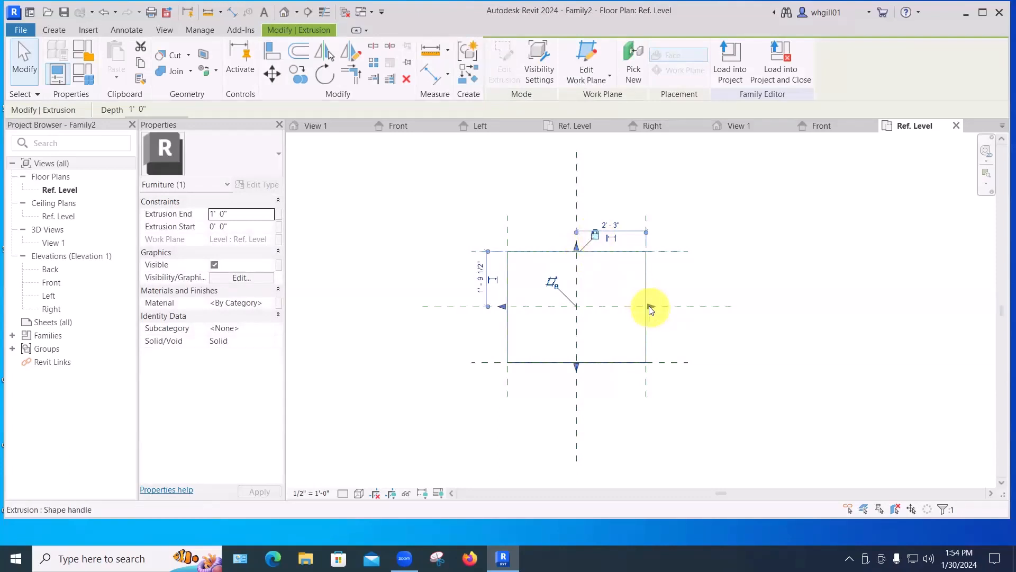
mouse_move(650, 307)
left_mouse_down()
mouse_move(626, 307)
mouse_move(649, 308)
left_mouse_up()
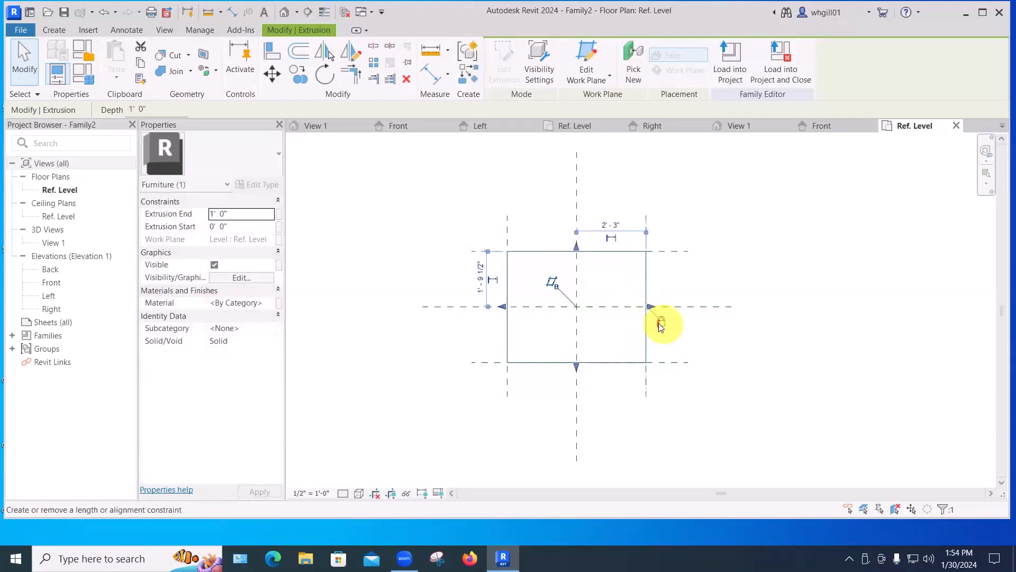
mouse_move(577, 368)
left_mouse_down()
mouse_move(580, 397)
mouse_move(582, 363)
left_mouse_up()
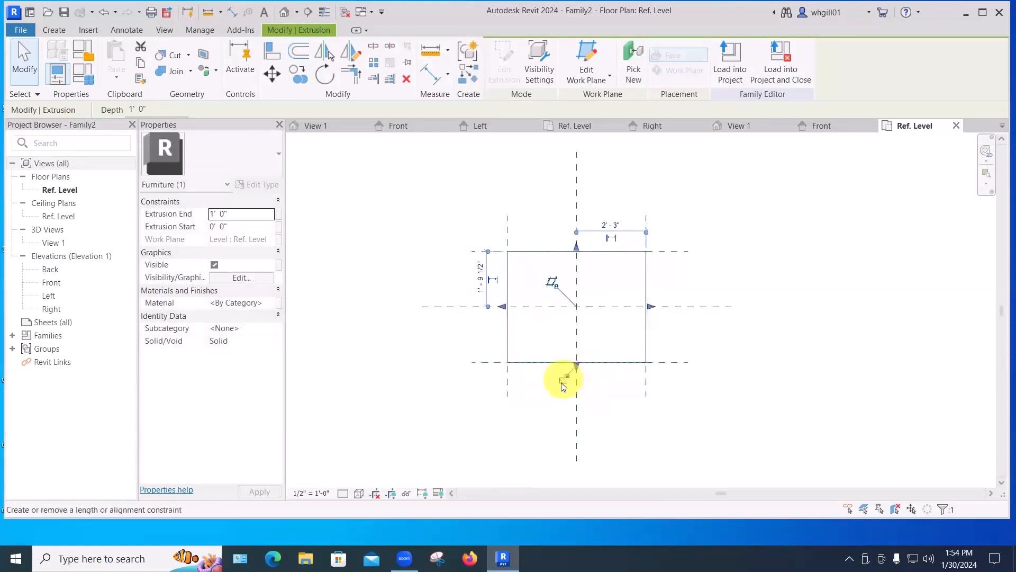
left_click(563, 380)
mouse_move(502, 305)
left_mouse_down()
mouse_move(484, 307)
mouse_move(503, 302)
mouse_move(504, 310)
left_mouse_up()
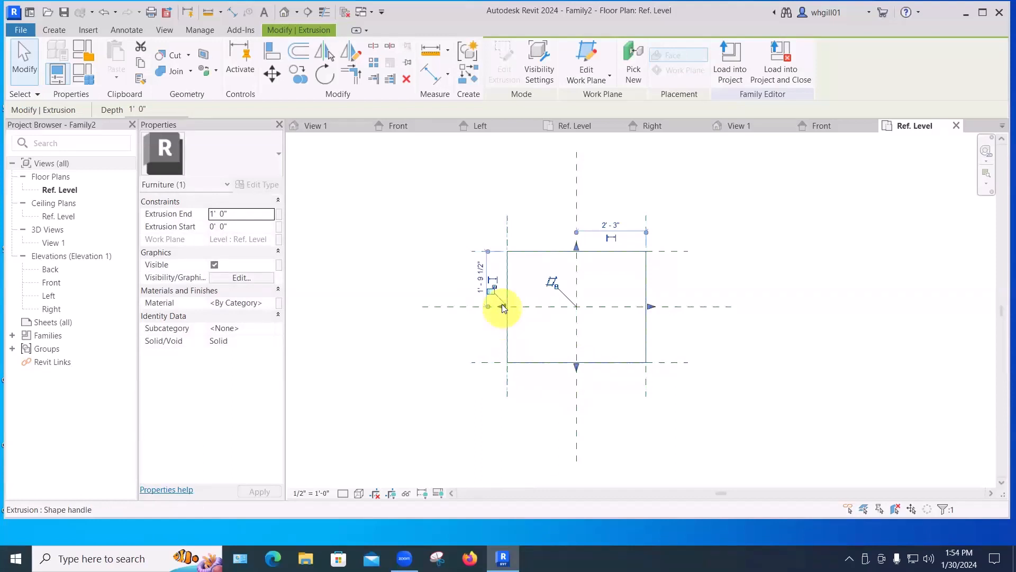
left_click(491, 289)
left_click(445, 335)
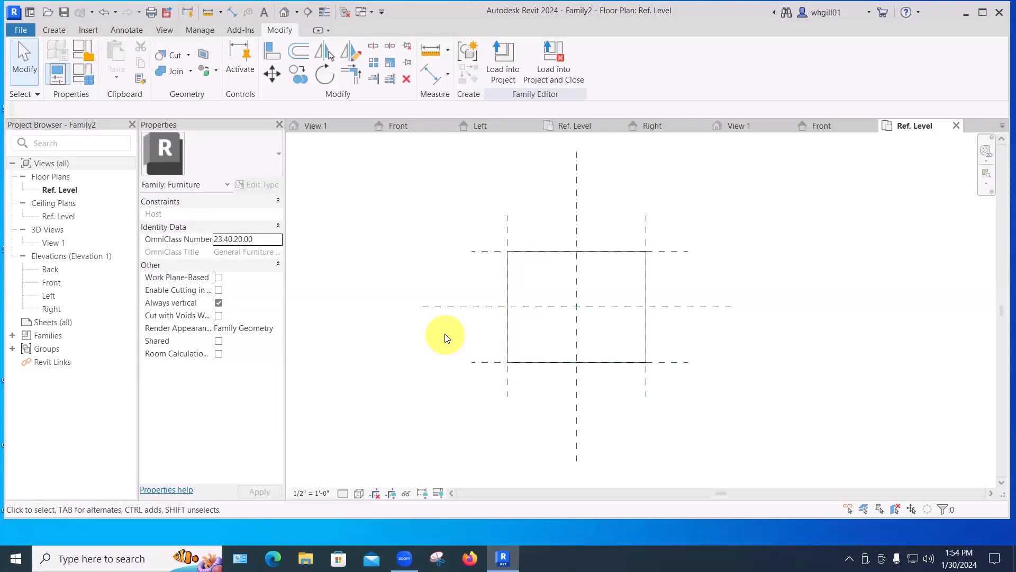
Place an aligned dimension between the left and right reference planes above the box.
left_click(119, 31)
left_click(60, 63)
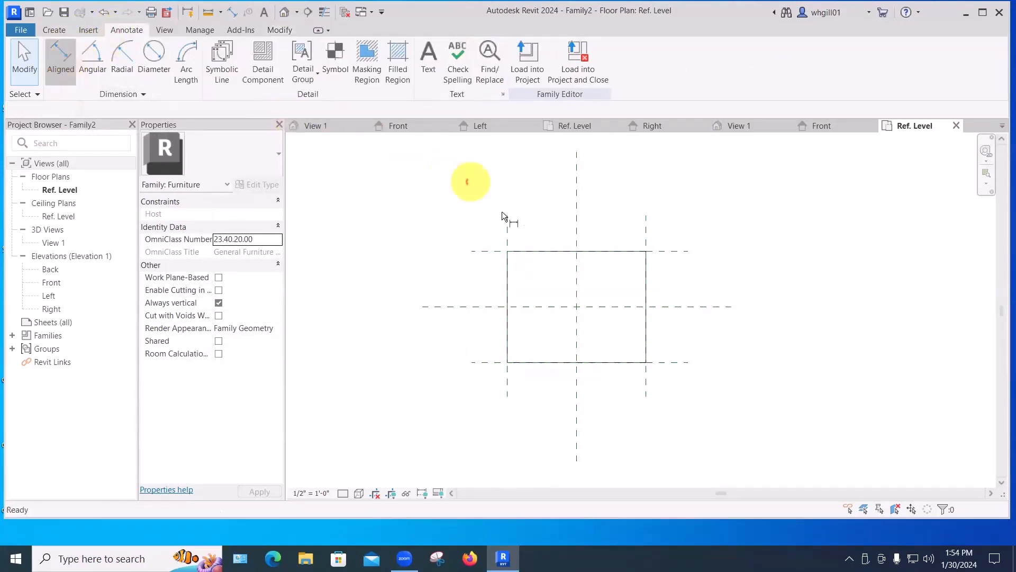
left_click(507, 224)
left_click(645, 231)
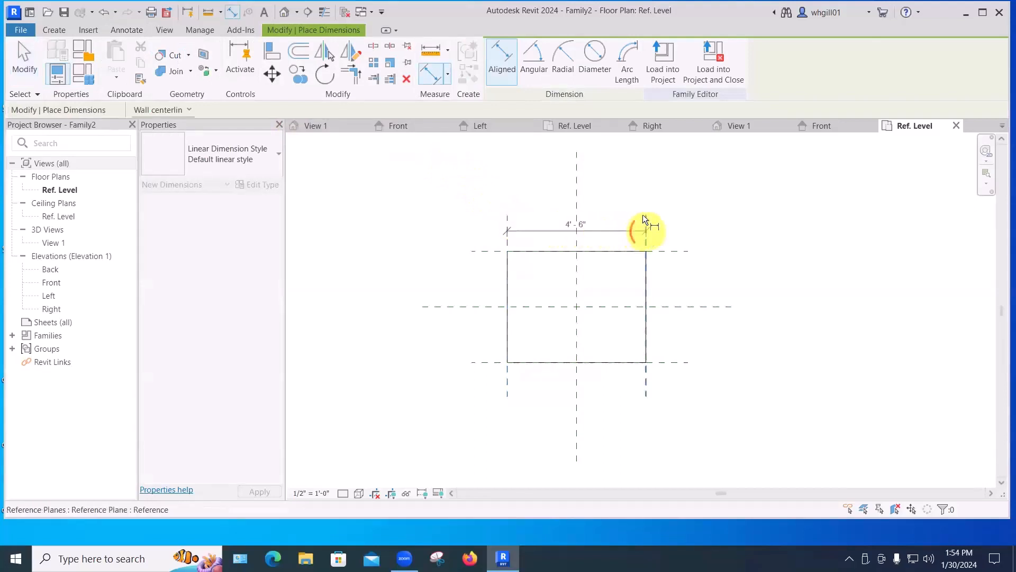
left_click(642, 167)
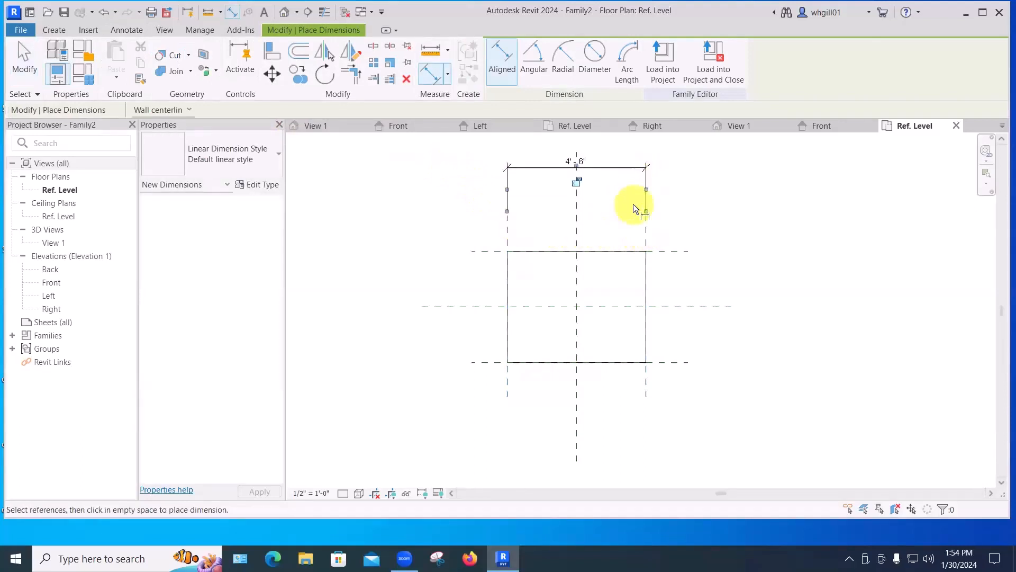
Dimension the left, center and right reference planes as a chain and make the two segments equal.
left_click(575, 231)
left_click(643, 231)
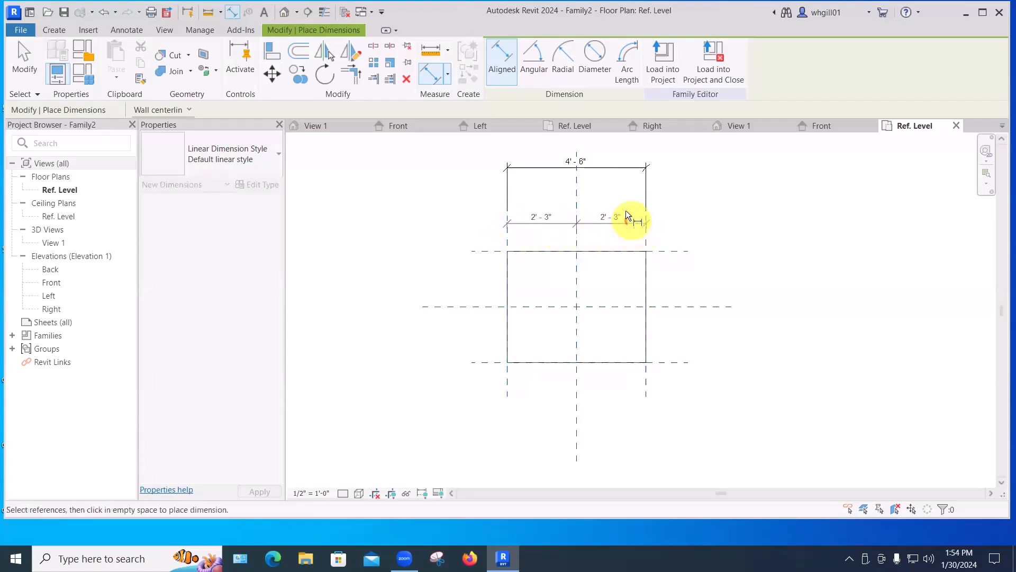
left_click(625, 210)
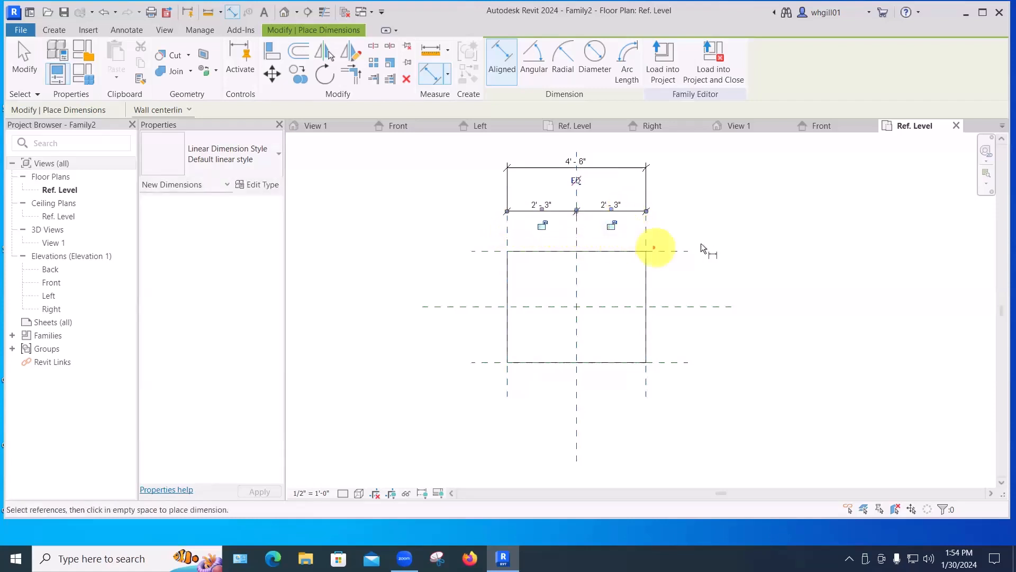
left_click(575, 179)
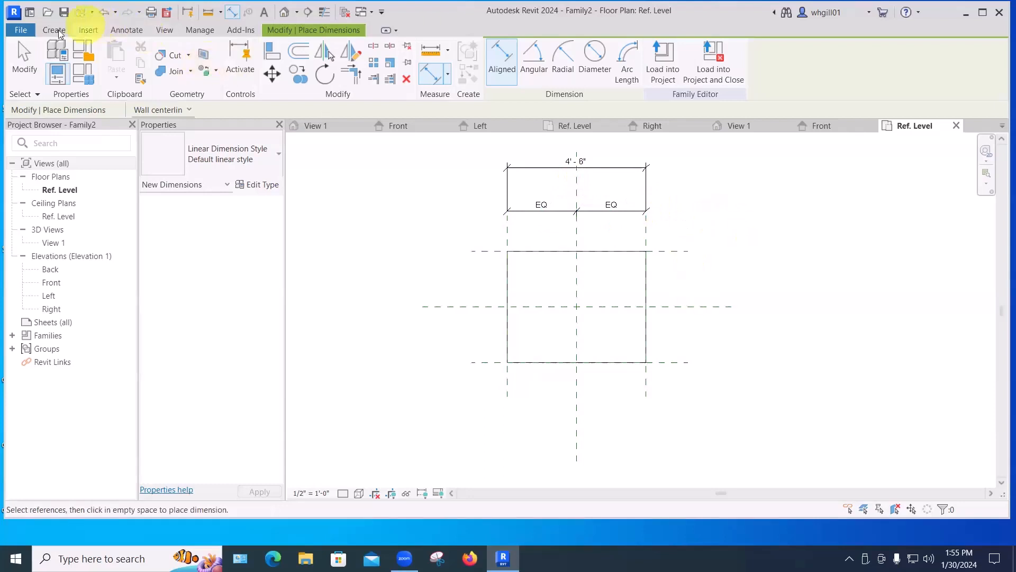
Place an aligned dimension between the top and bottom reference planes to the right of the box.
left_click(123, 30)
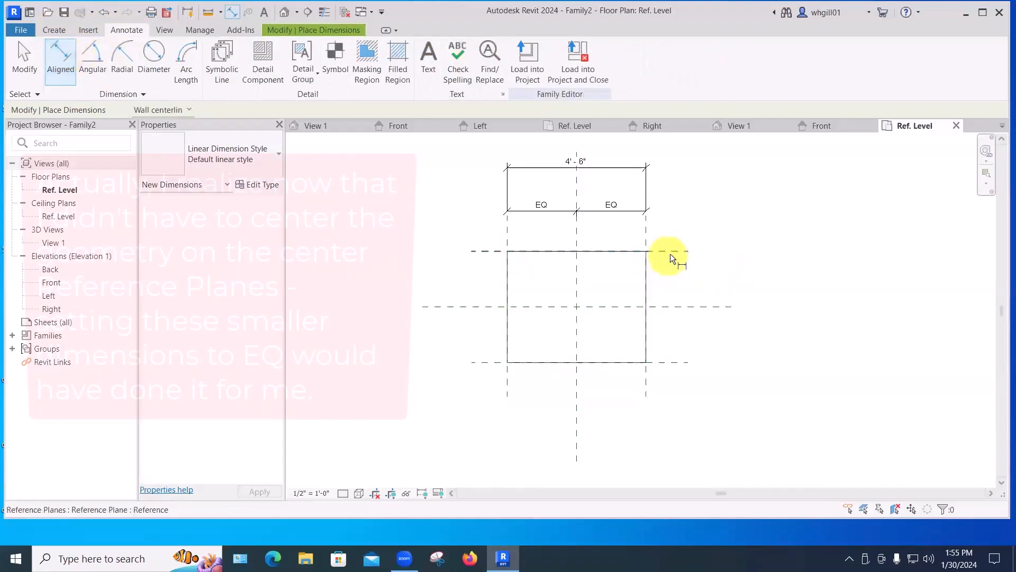
left_click(670, 252)
left_click(675, 361)
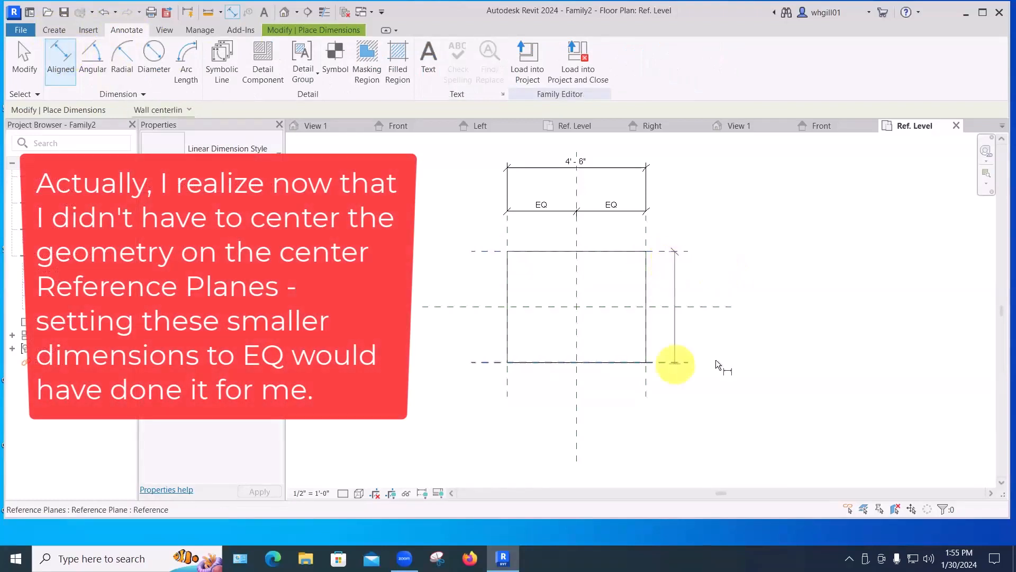
left_click(752, 363)
Dimension the top, center and bottom reference planes as a chain and make the segments equal.
left_click(672, 252)
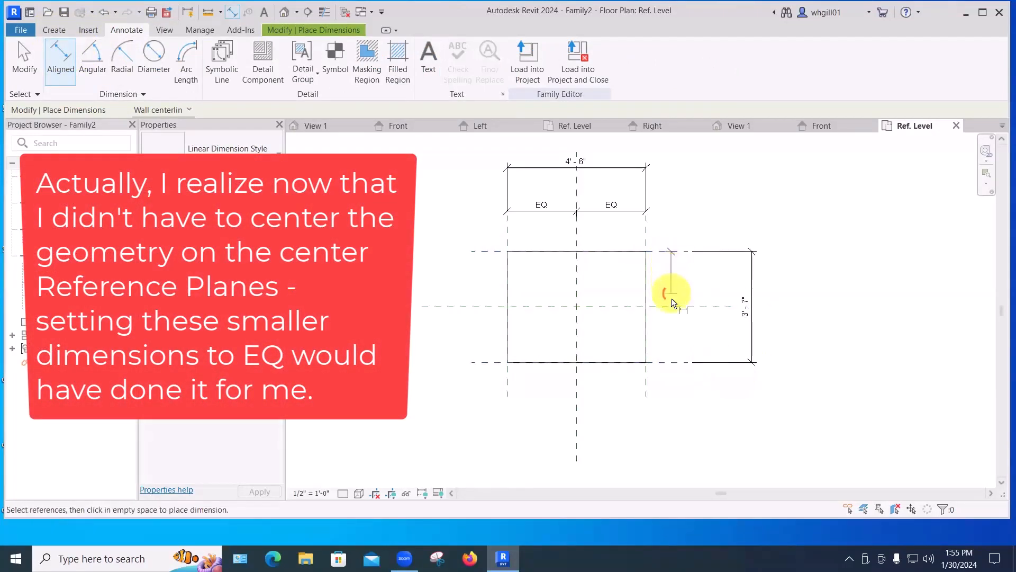
left_click(671, 307)
left_click(668, 362)
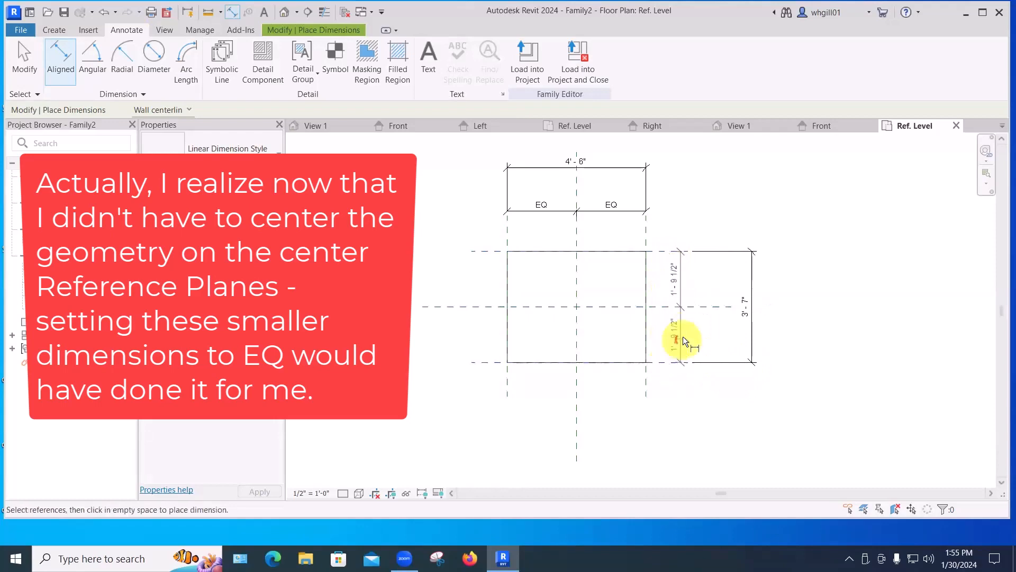
left_click(683, 335)
left_click(713, 309)
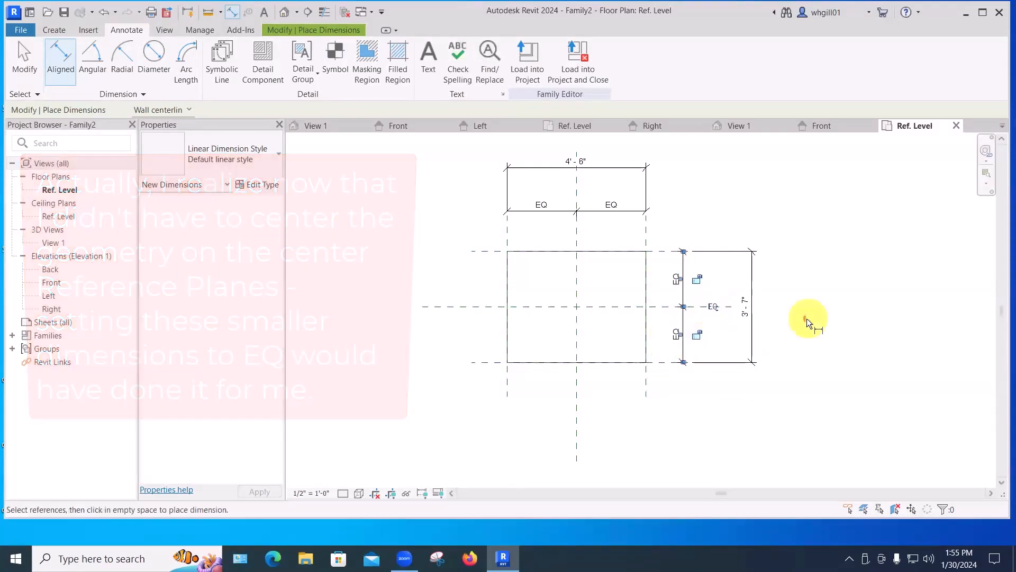
key("Escape")
key("Escape")
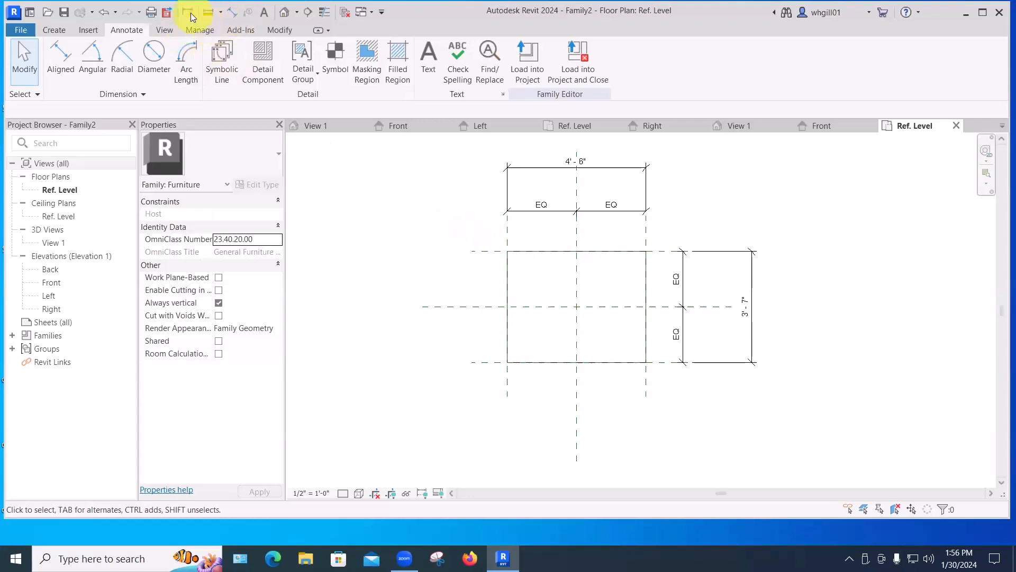
left_click(275, 30)
left_click(296, 54)
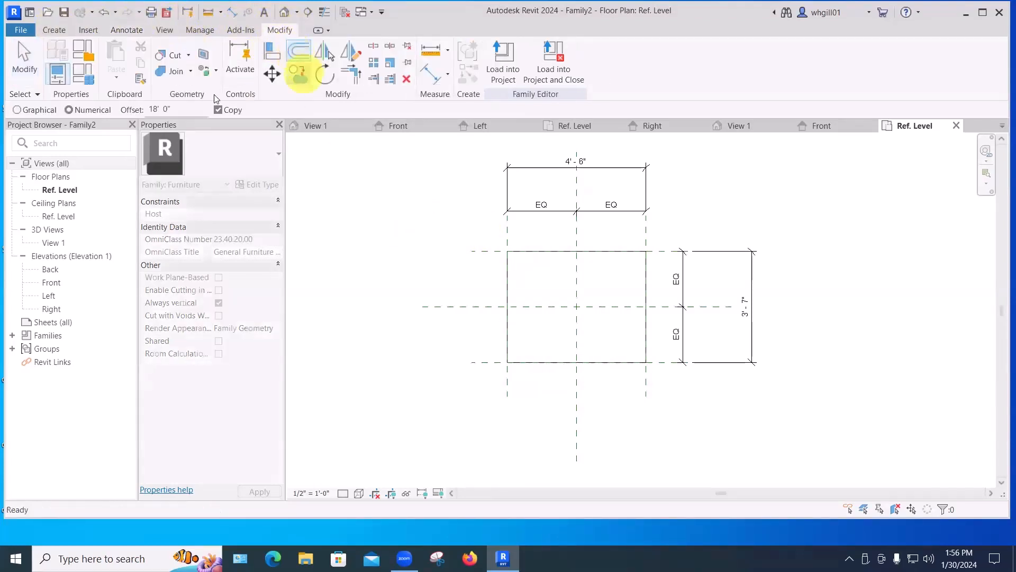
left_click_drag(182, 107, 143, 113)
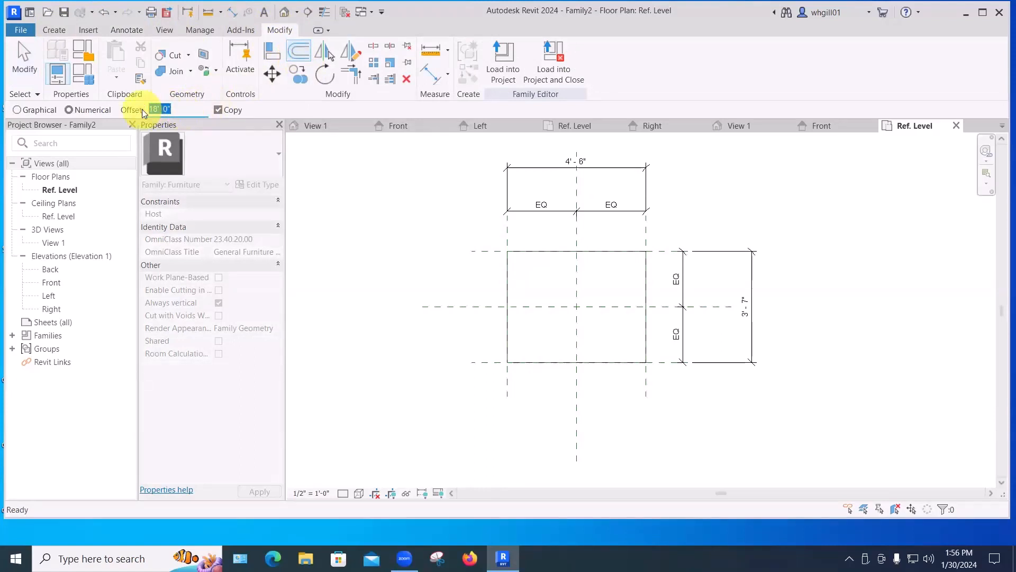
type("4\"")
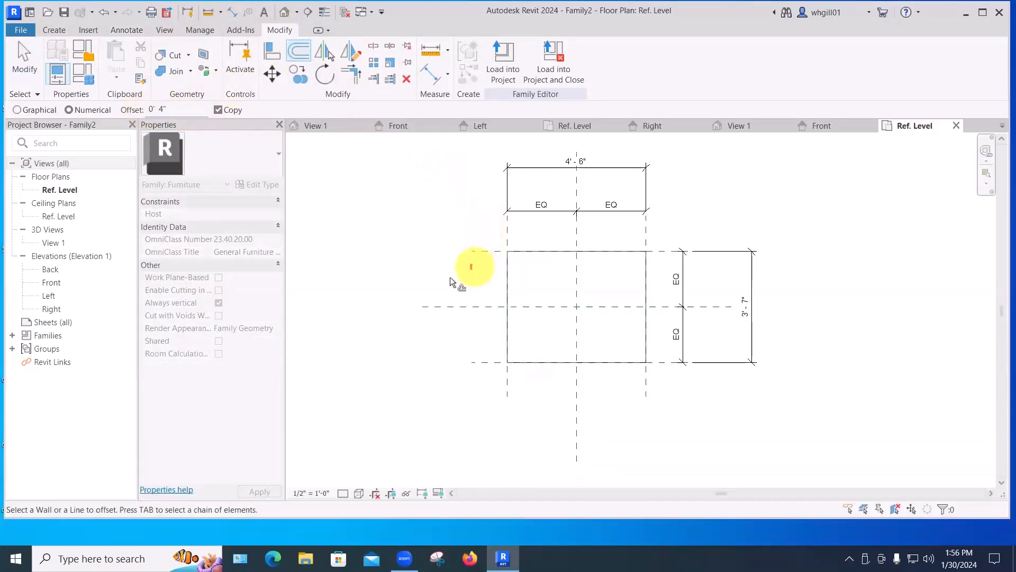
key("Escape")
key("Escape")
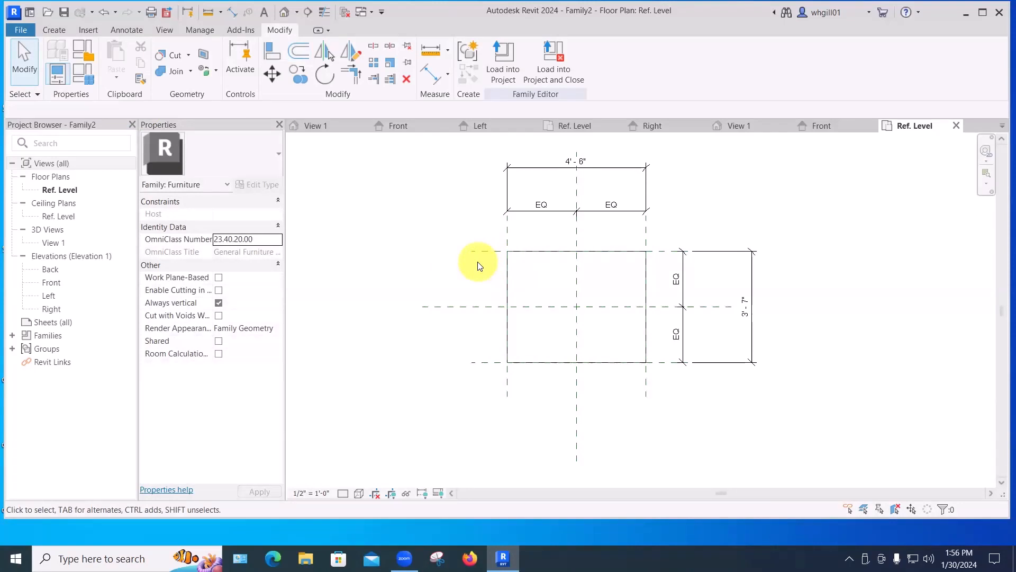
Copy the top reference plane 4" downward into the box.
left_click(483, 253)
key("c")
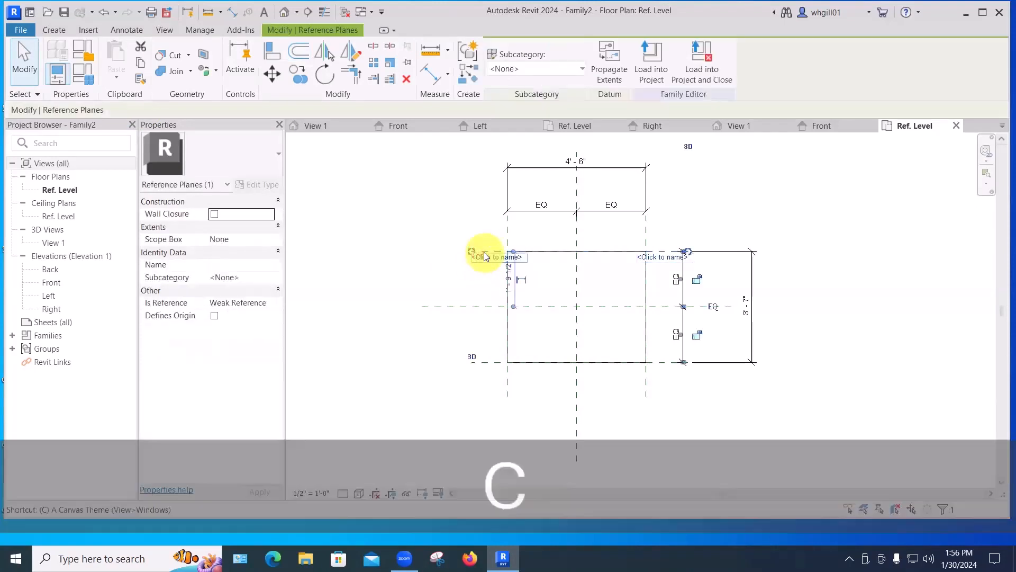
key("o")
left_click(484, 253)
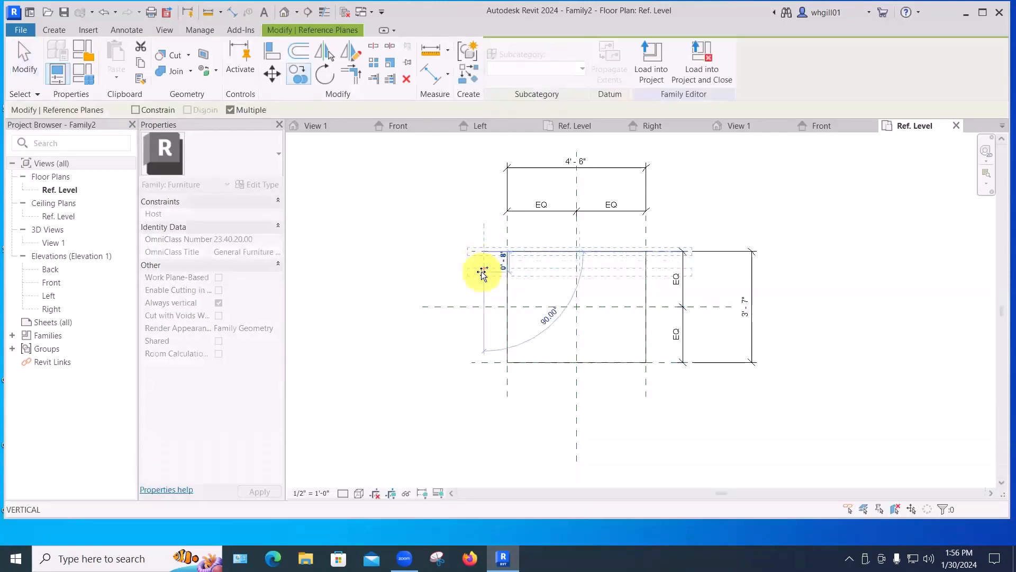
type("\"")
key("Return")
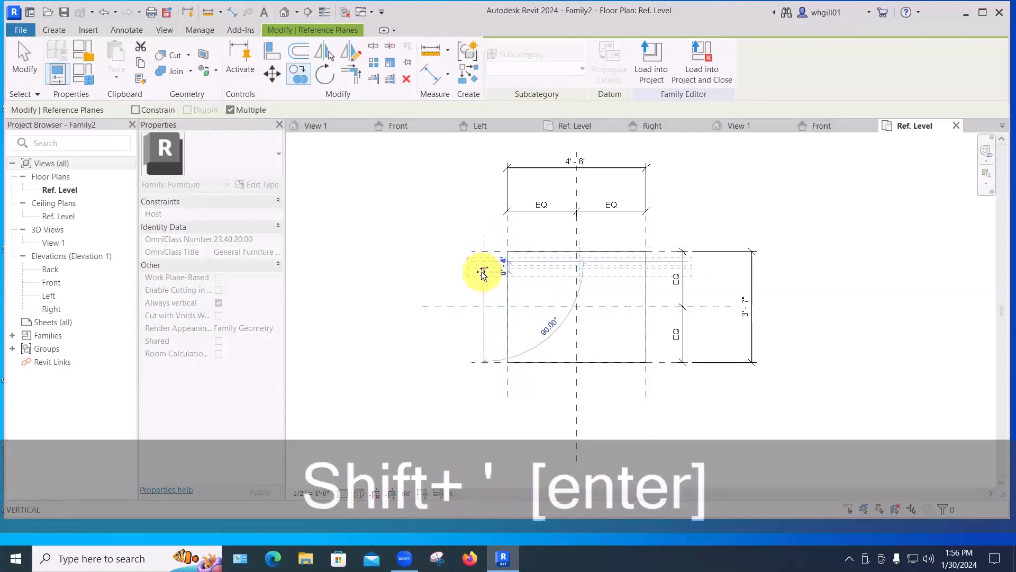
key("Escape")
key("Escape")
key("Escape")
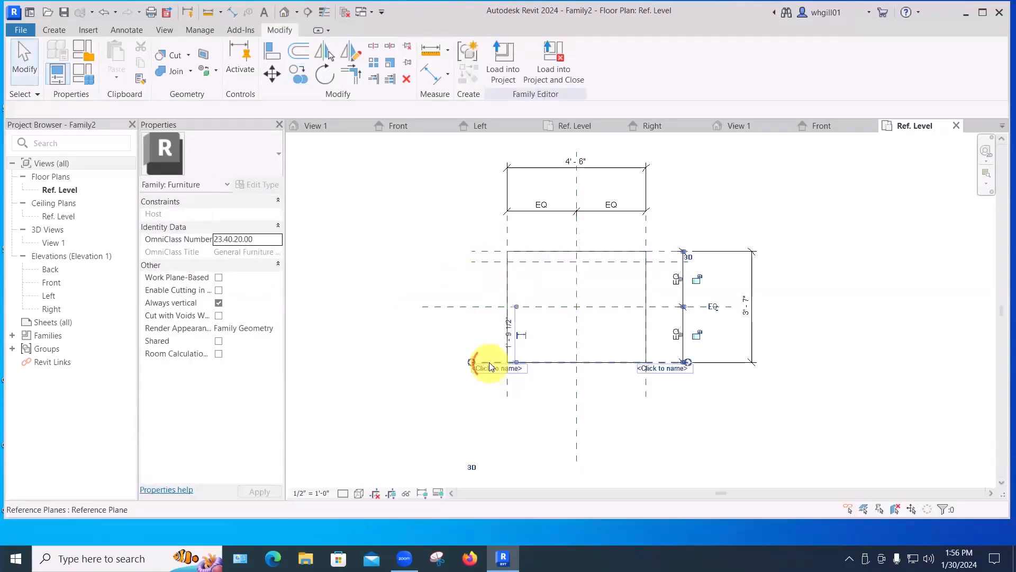
Copy the bottom reference plane 4" upward into the box.
left_click(489, 363)
key("c")
key("o")
left_click(490, 363)
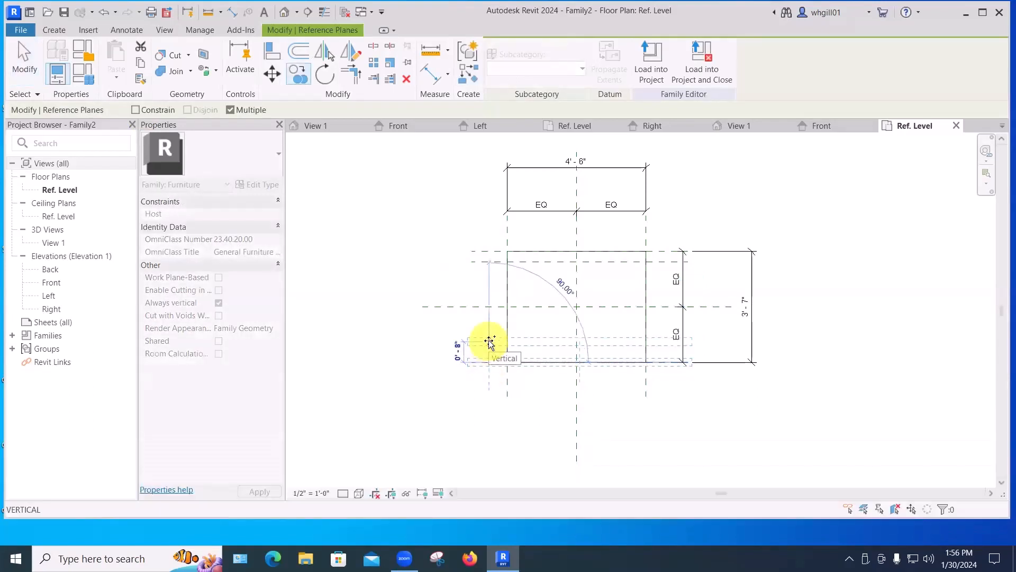
type("4\"")
key("Return")
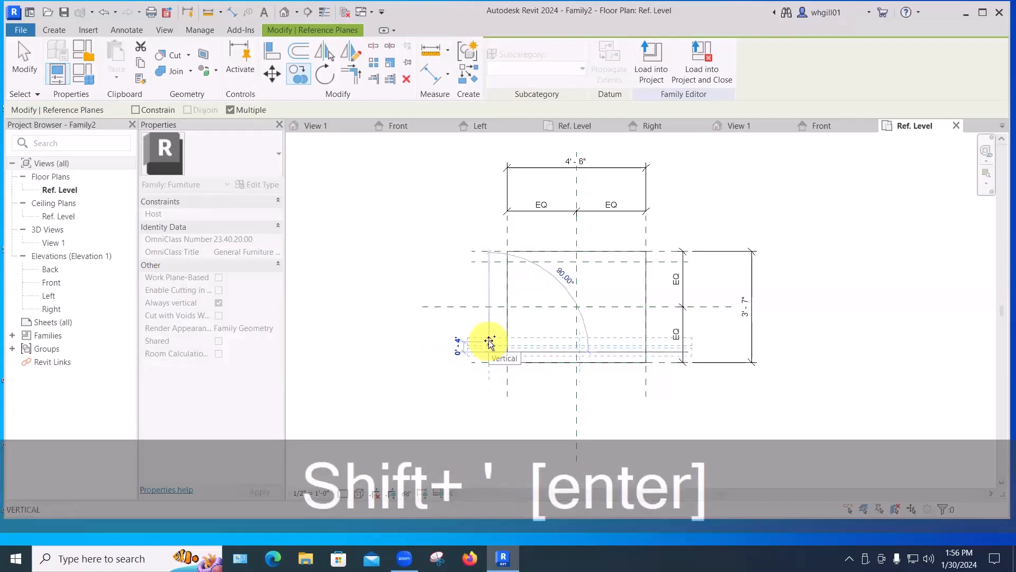
key("Escape")
left_click(366, 347)
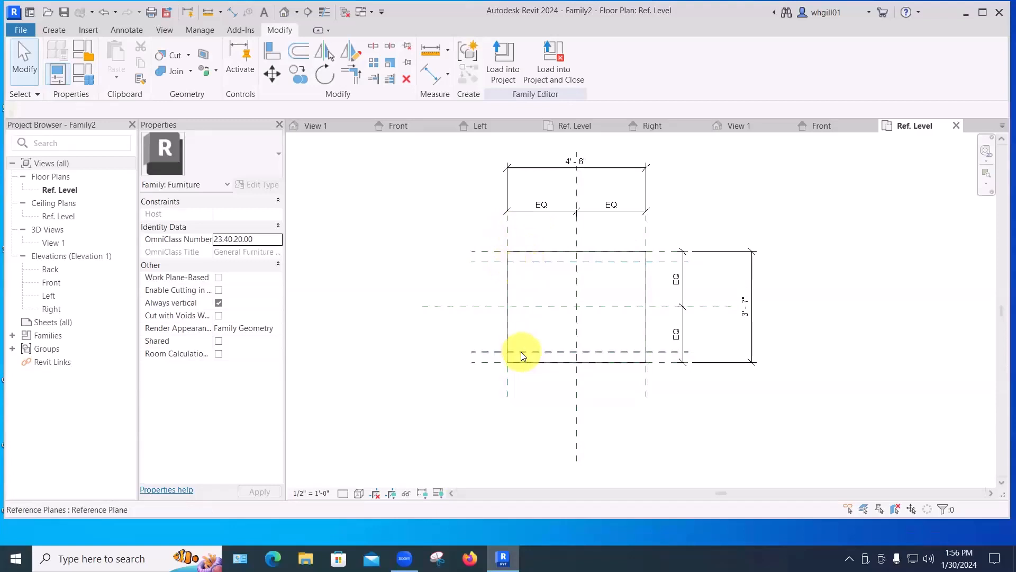
key("c")
key("o")
key("Escape")
Copy the left reference plane 4" to the right into the box.
left_click(508, 232)
key("c")
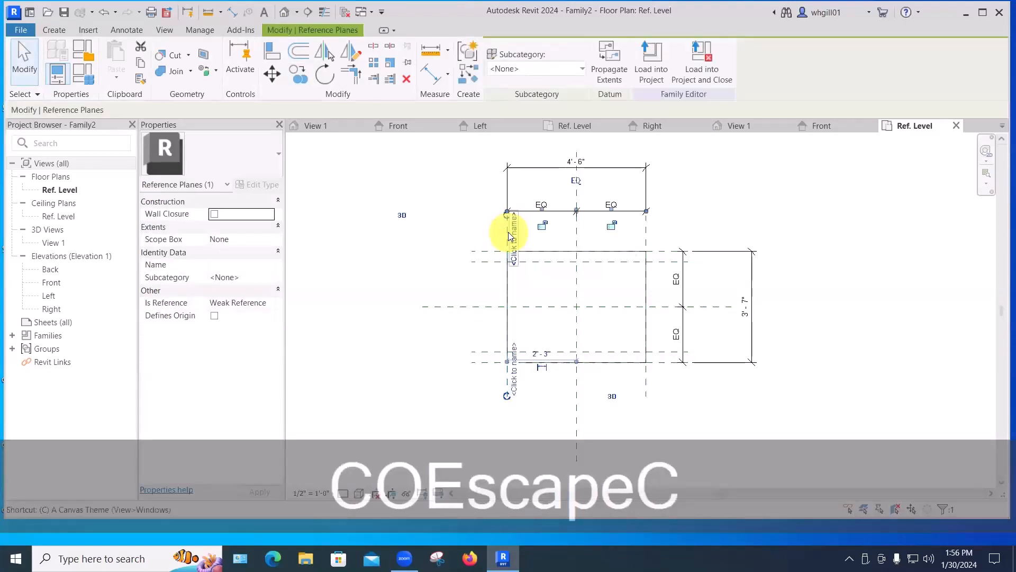
key("o")
left_click(516, 231)
type("4")
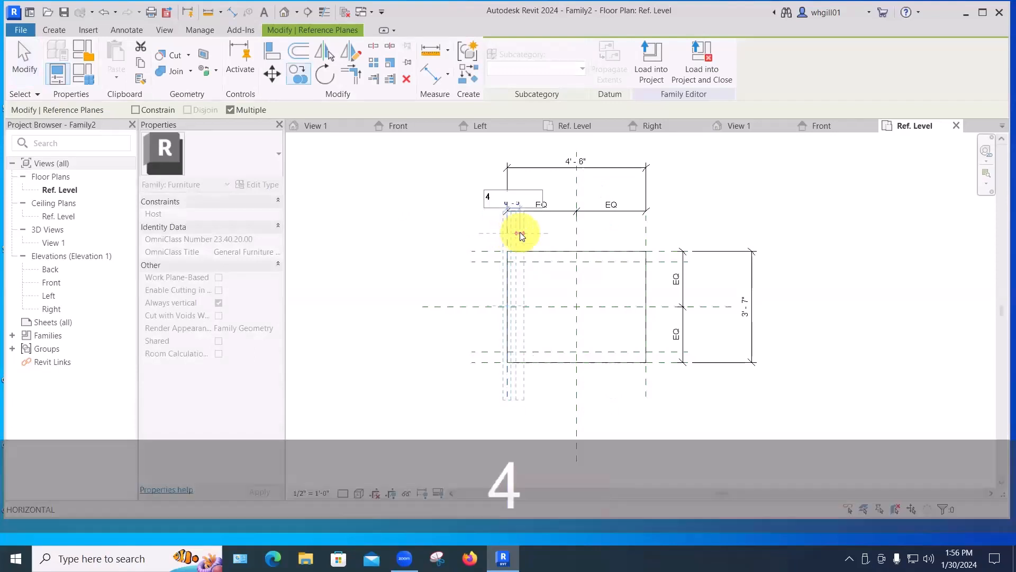
type("\"")
key("Return")
key("Escape")
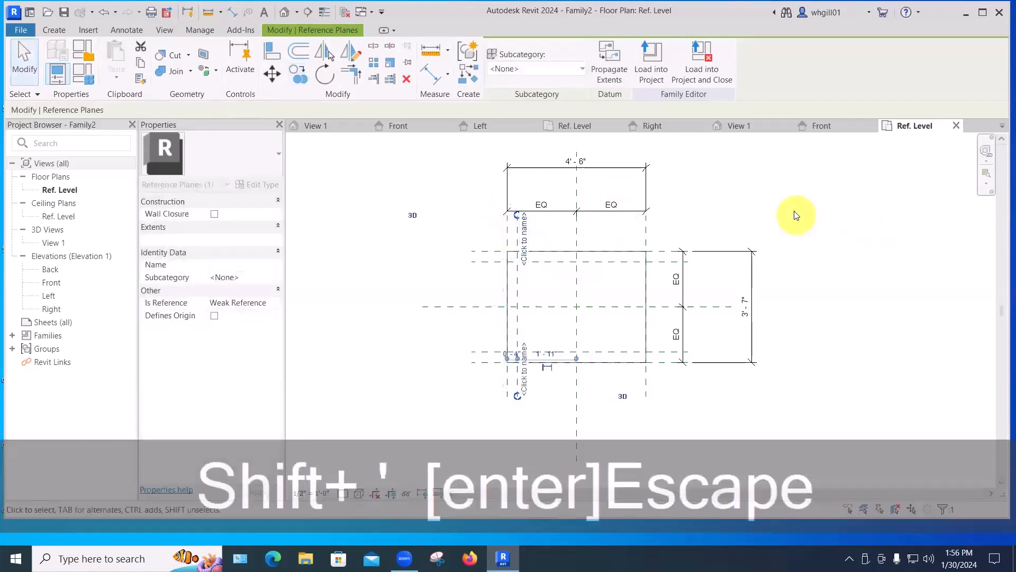
left_click(799, 209)
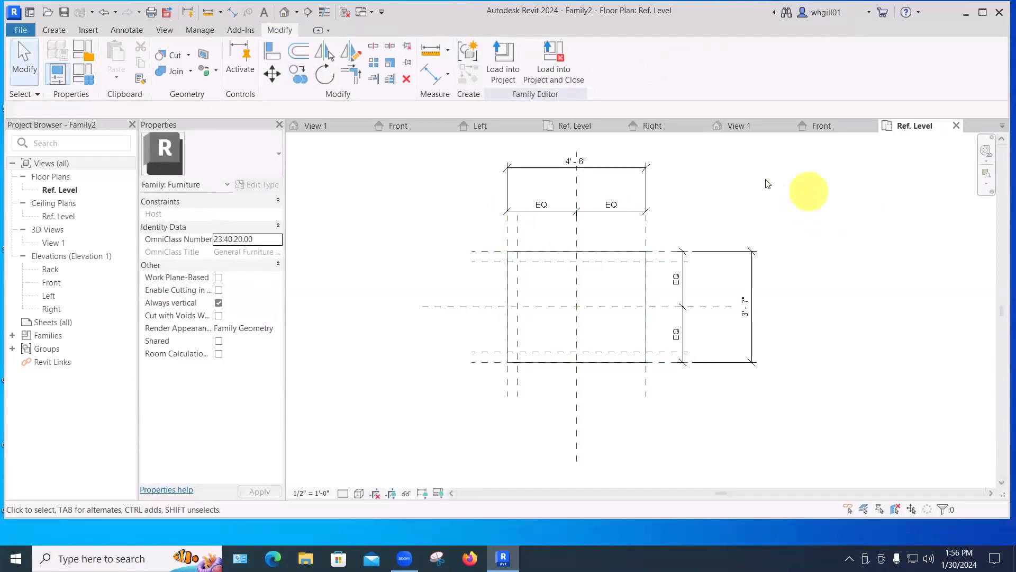
Copy the right reference plane 4" to the left into the box.
left_click(651, 241)
key("c")
key("o")
left_click(643, 236)
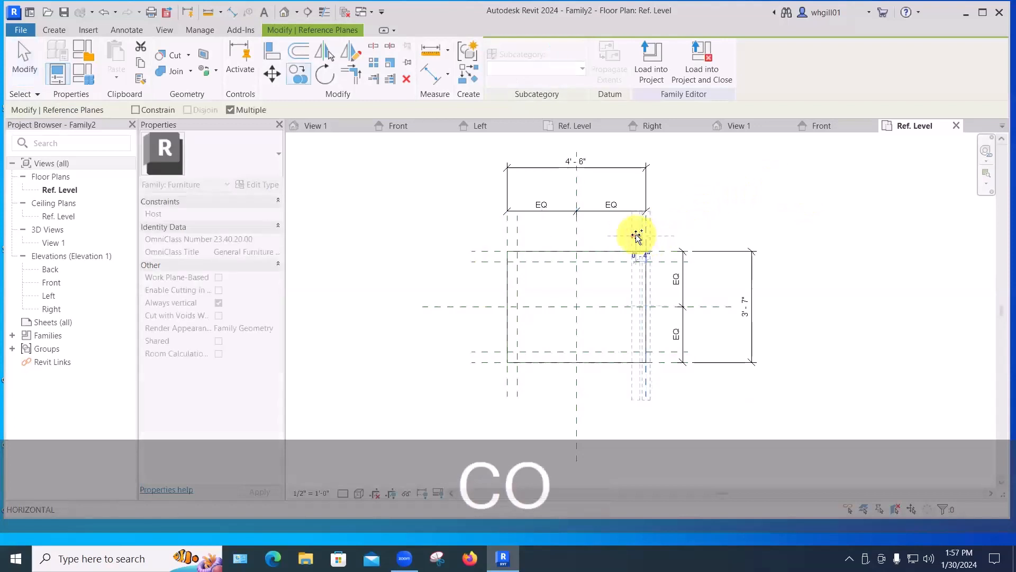
type("4\"")
key("Return")
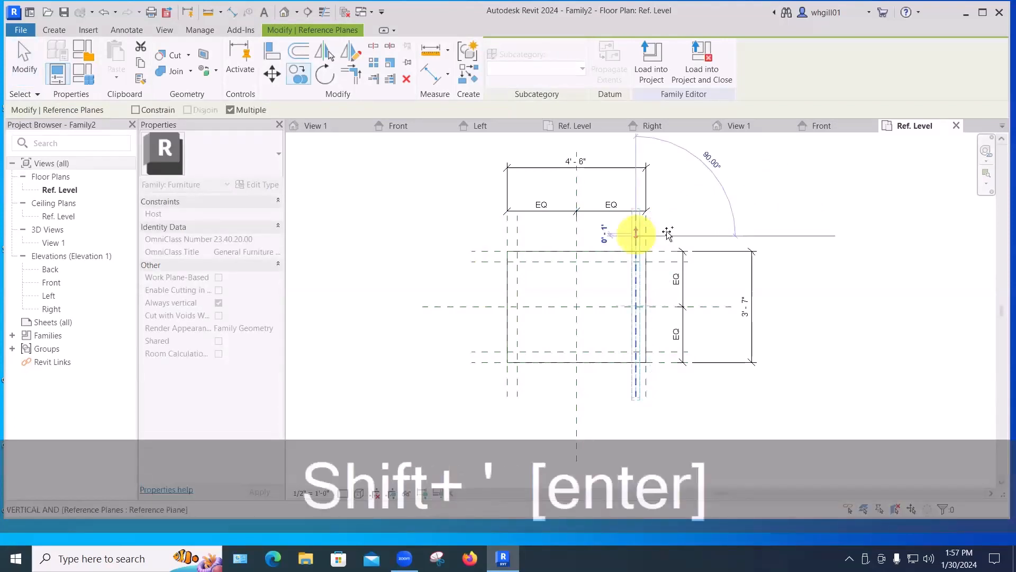
key("Escape")
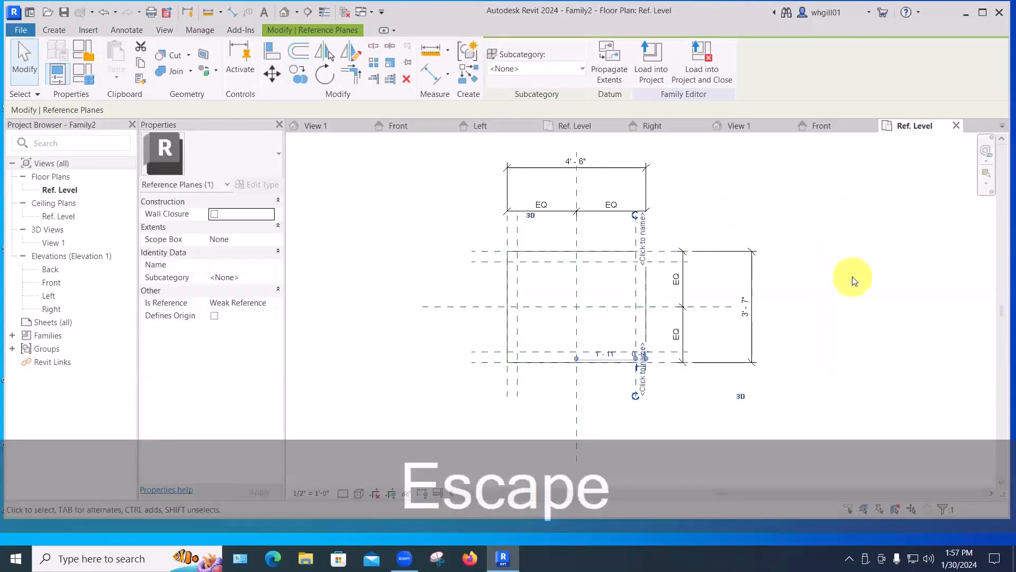
key("Escape")
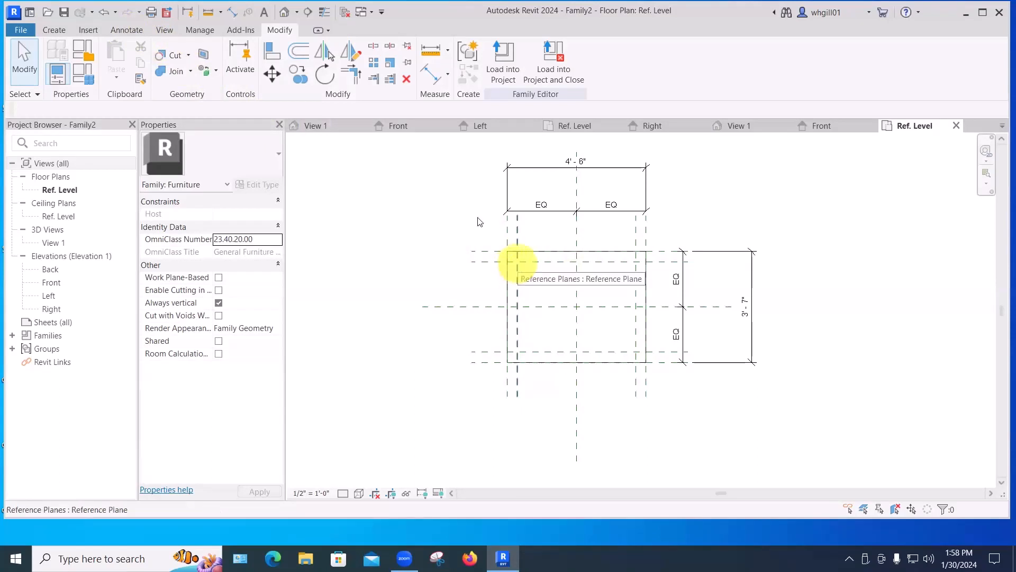
Create a circular extrusion of 1" radius centred at the top-left intersection of the inner reference planes.
left_click(60, 29)
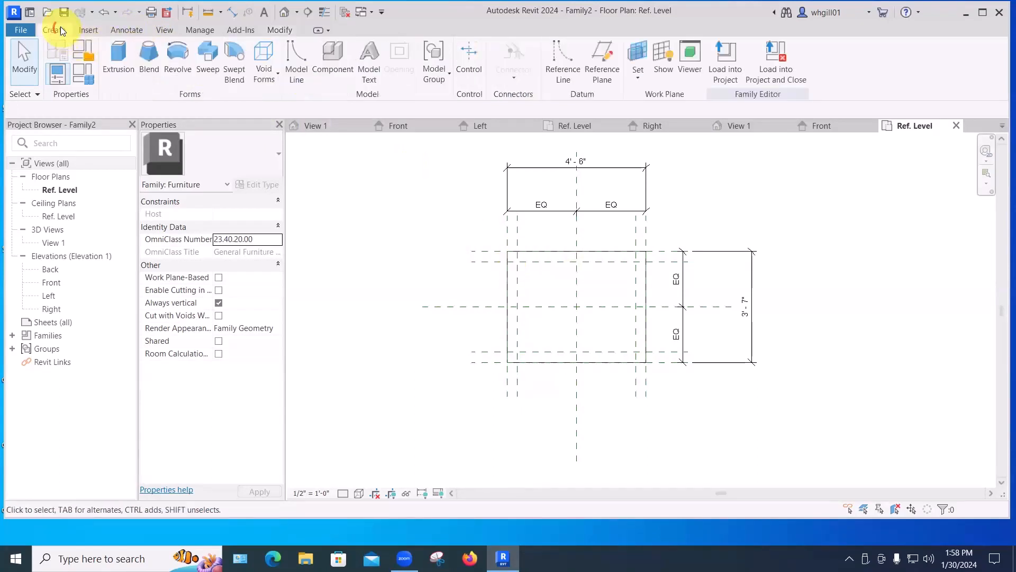
left_click(113, 63)
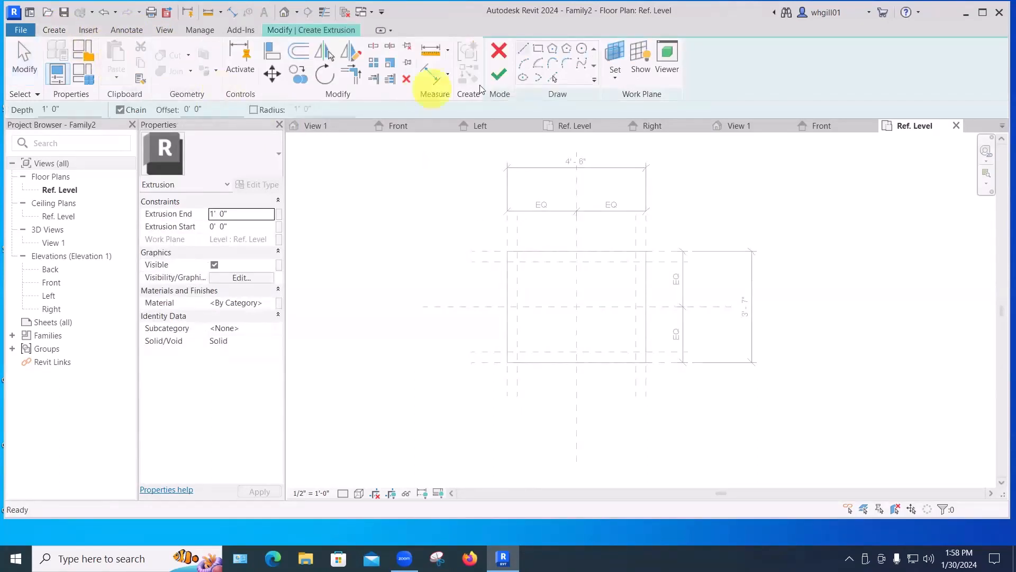
left_click(582, 50)
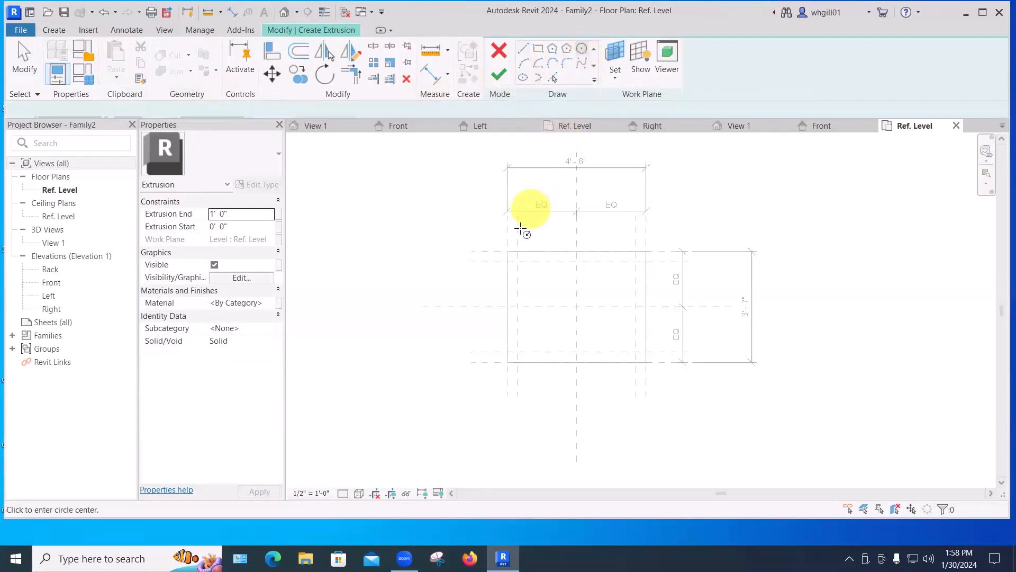
scroll(518, 264, "up", 6)
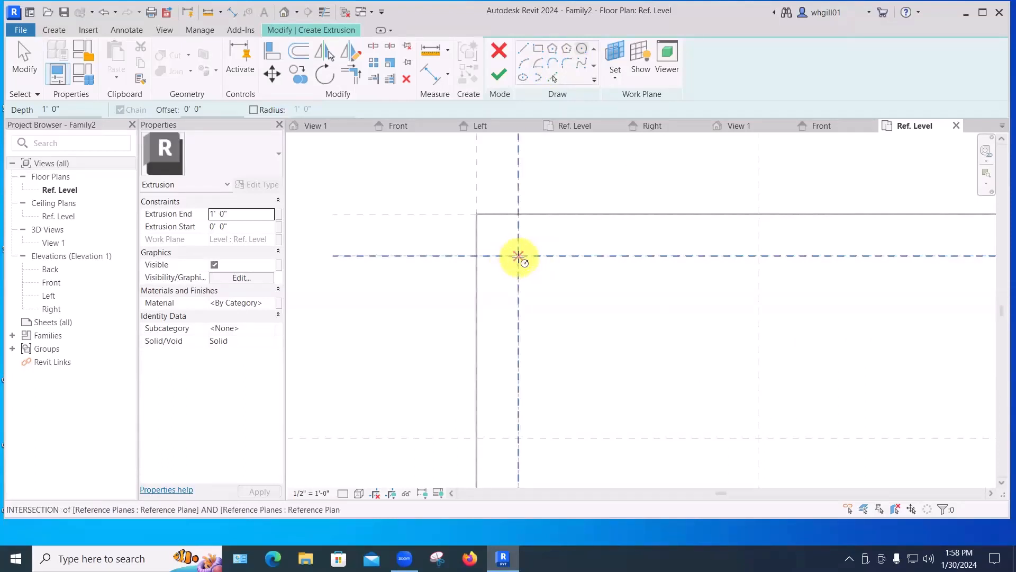
left_click(518, 256)
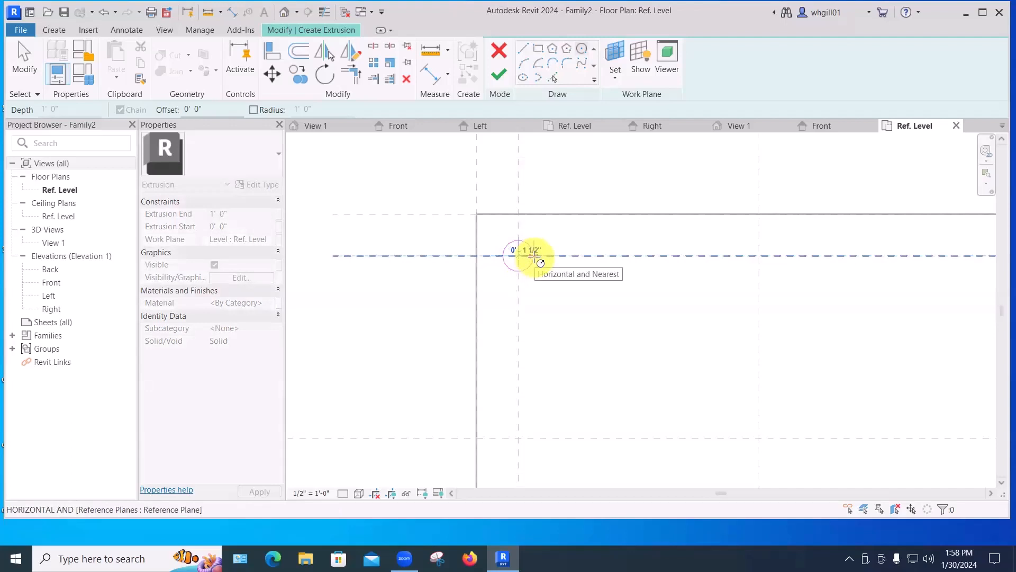
type("1\"")
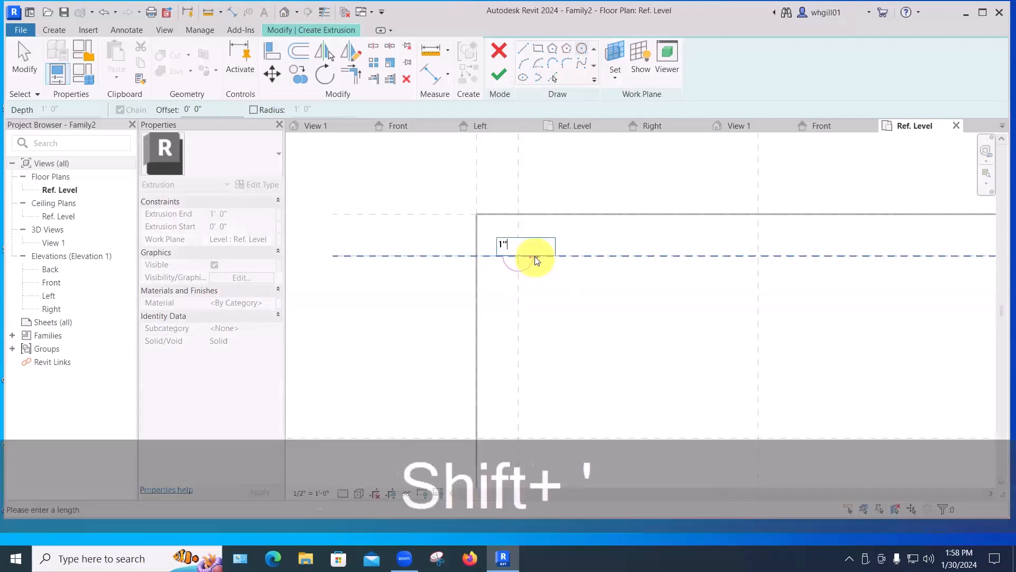
key("Return")
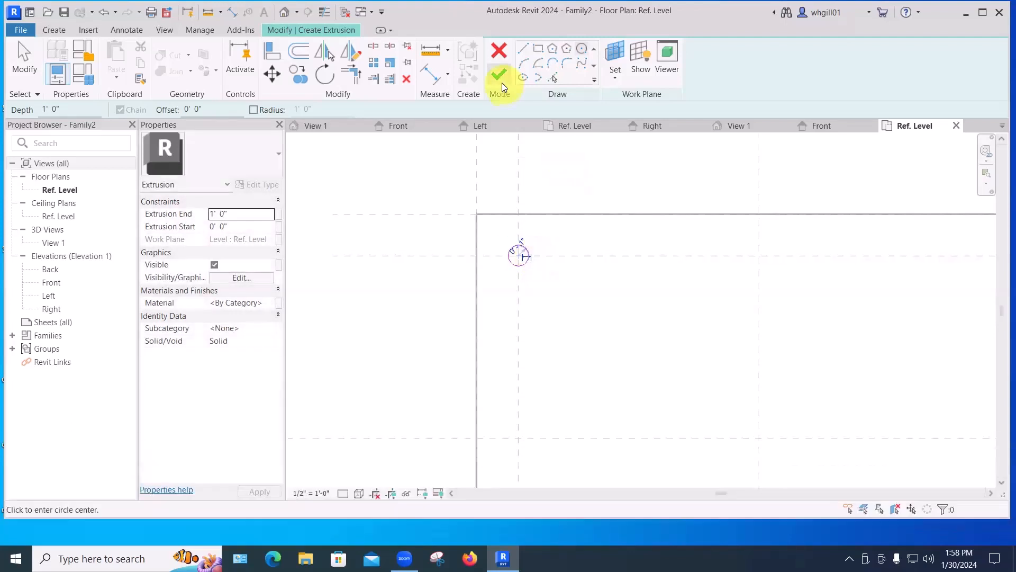
left_click(501, 80)
Dimension the 4" offset between the left reference plane and the inner left plane at the top.
left_click(547, 238)
scroll(547, 238, "down", 4)
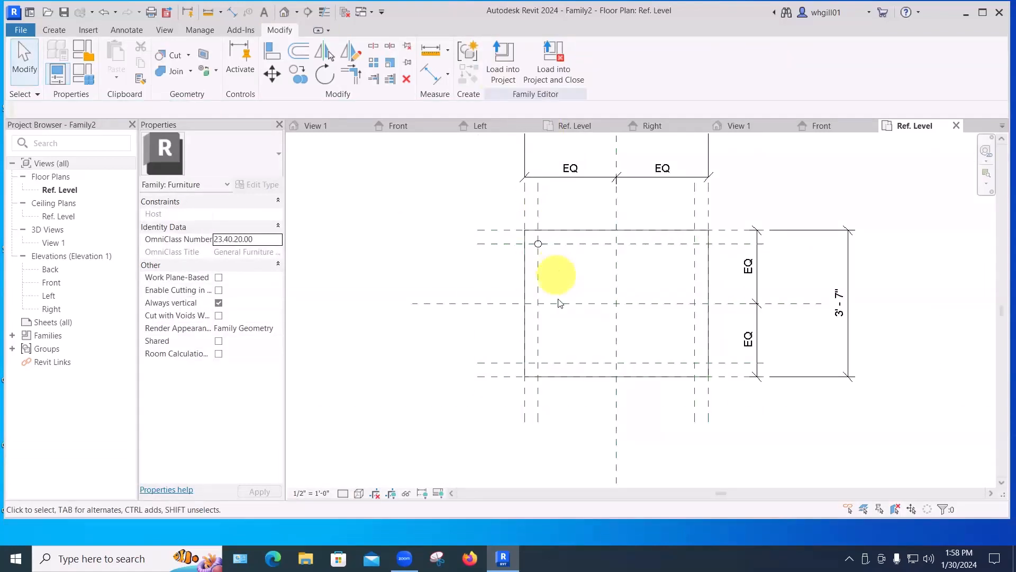
scroll(560, 304, "down", 2)
middle_click_drag(559, 304, 542, 360)
left_click(883, 373)
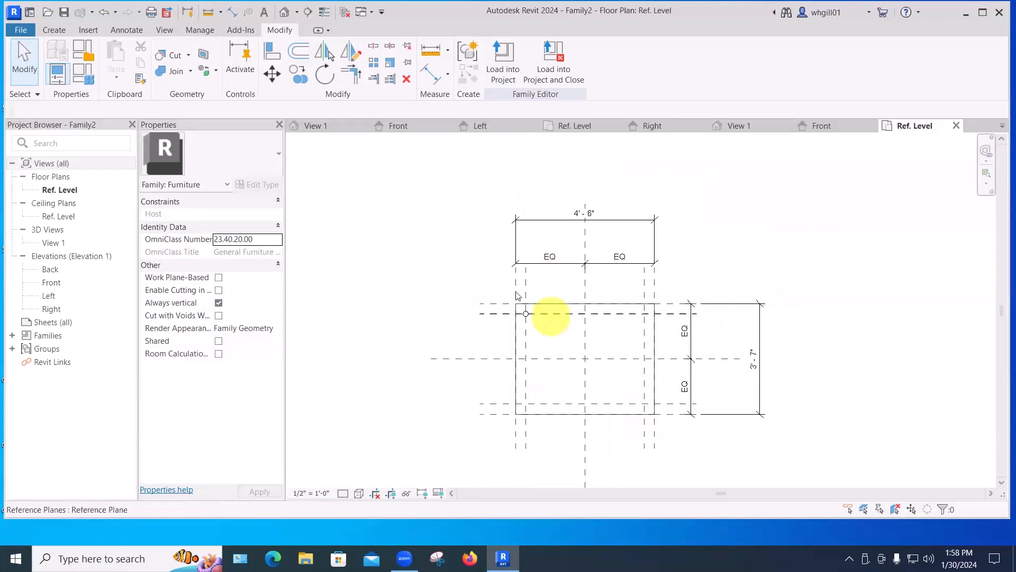
scroll(510, 286, "up", 4)
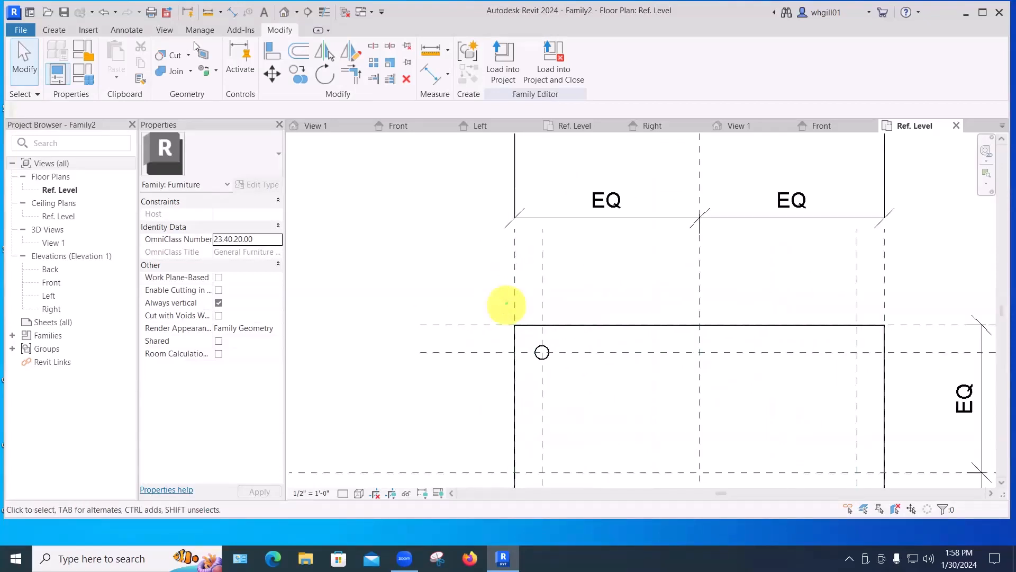
left_click(233, 12)
left_click(515, 290)
left_click(541, 287)
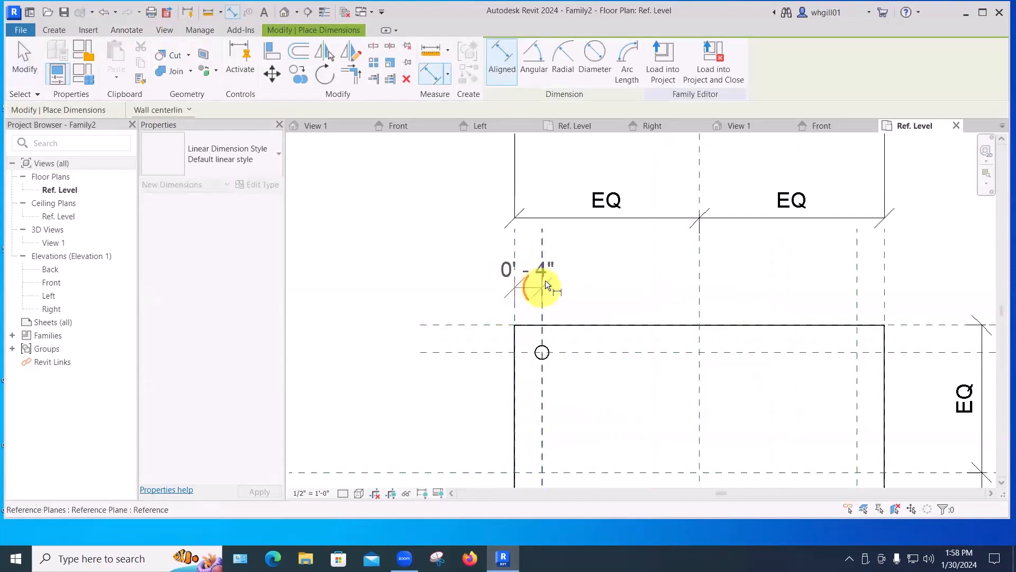
left_click(561, 274)
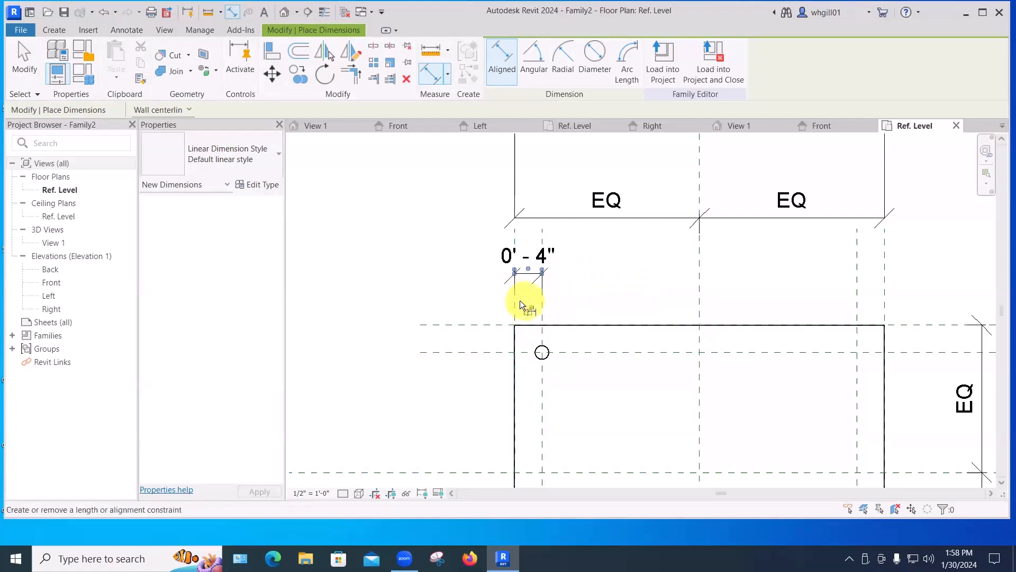
scroll(629, 287, "down", 5)
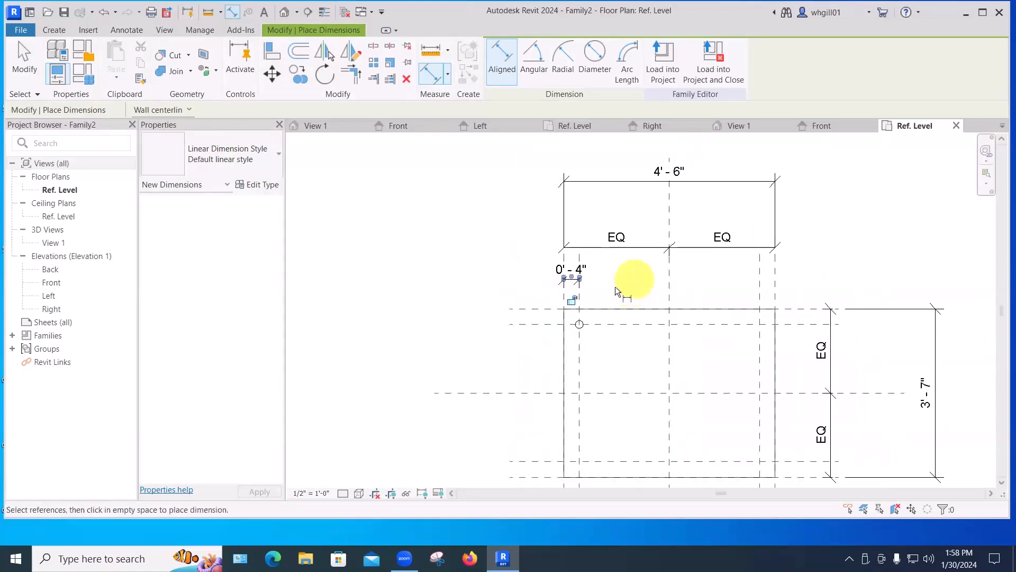
key("Escape")
key("Escape")
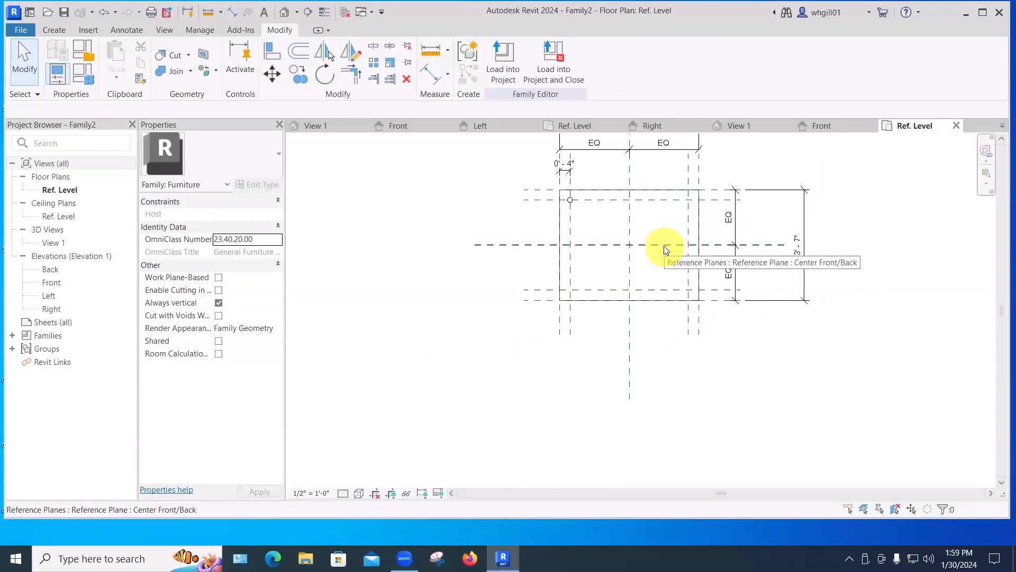
Lock the 4" dimension between the left and inner left reference planes.
mouse_move(665, 246)
middle_mouse_down()
mouse_move(672, 303)
mouse_move(651, 321)
middle_mouse_up()
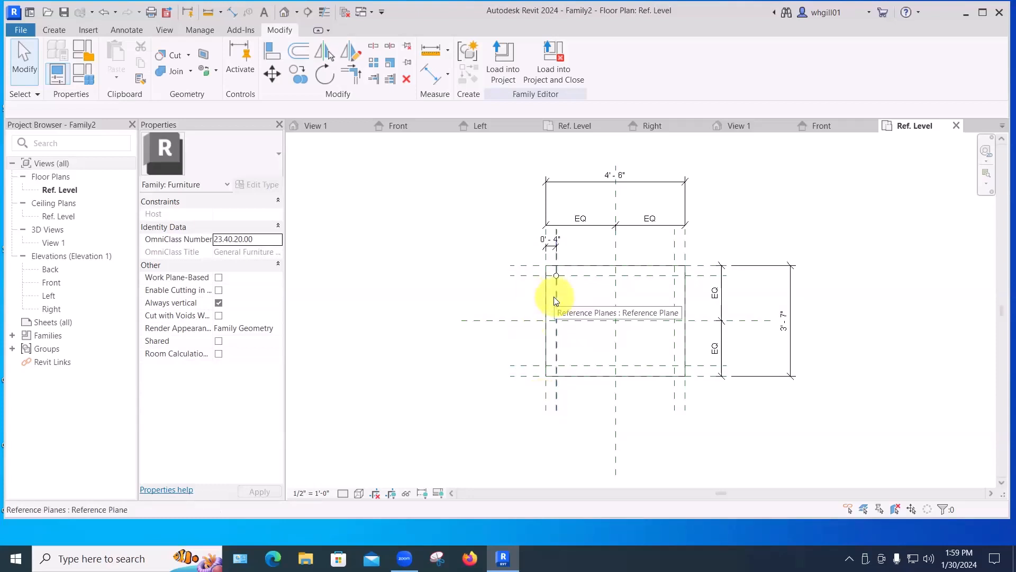
scroll(559, 268, "up", 4)
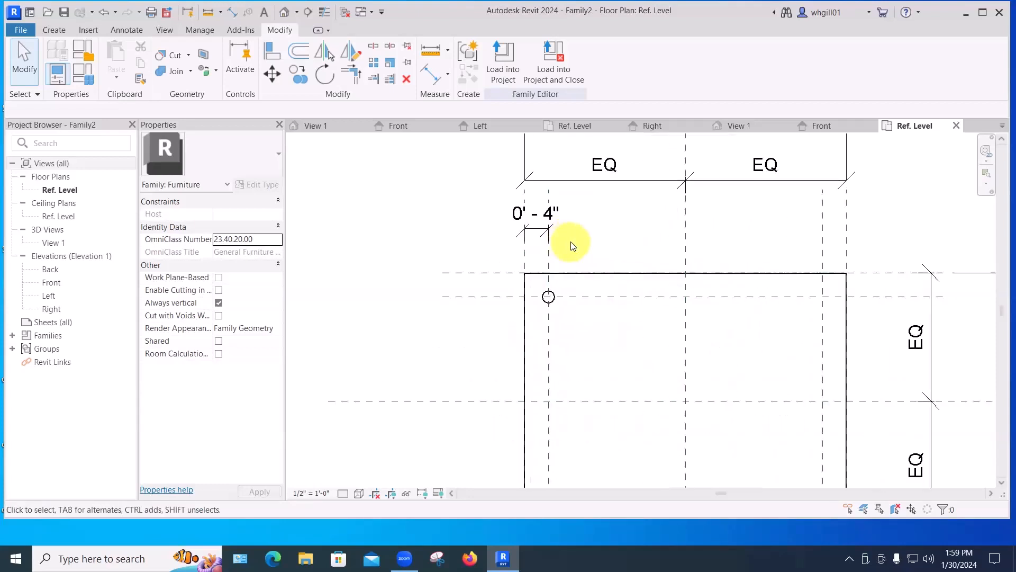
left_click(535, 229)
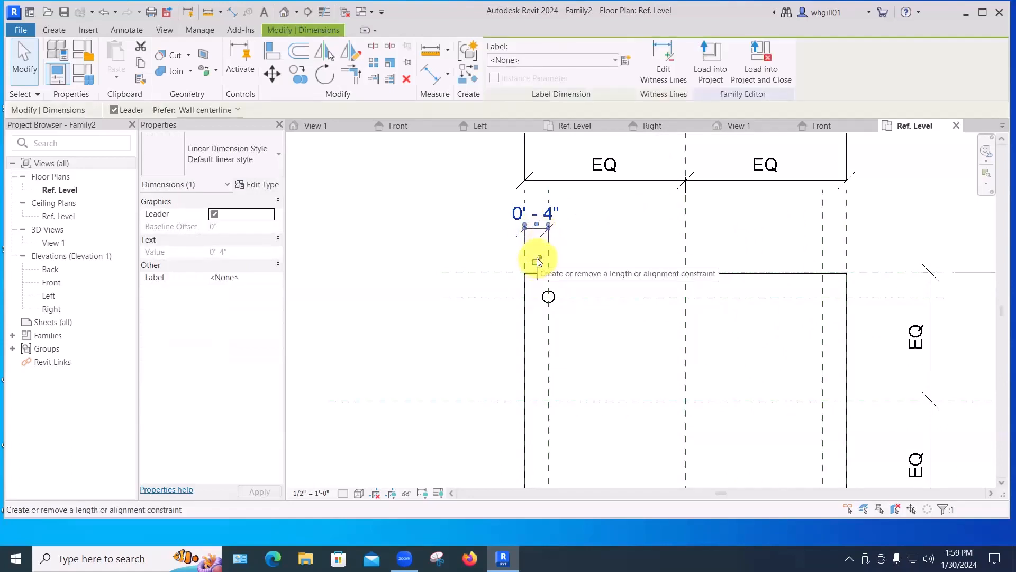
left_click(536, 259)
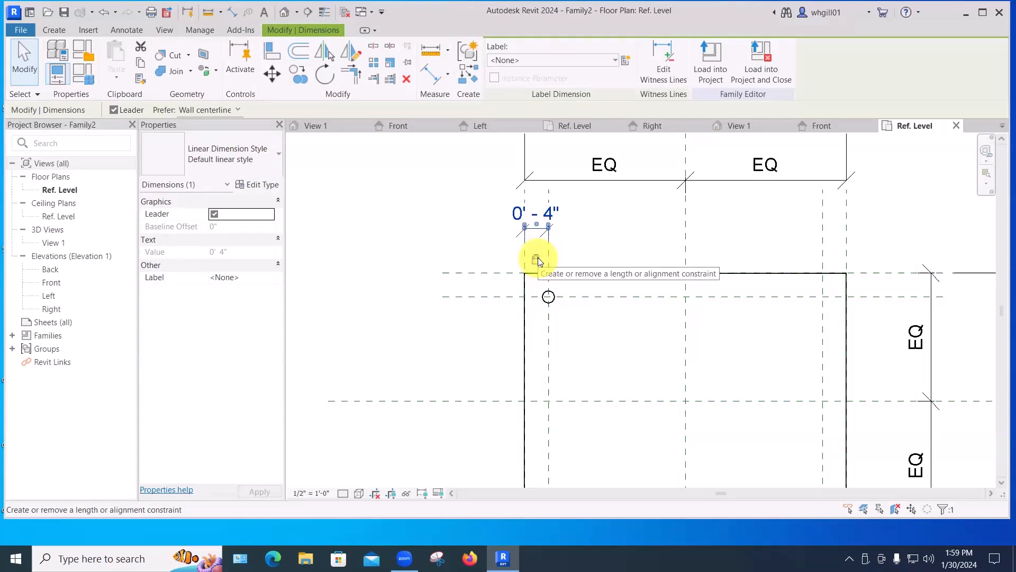
left_click(460, 216)
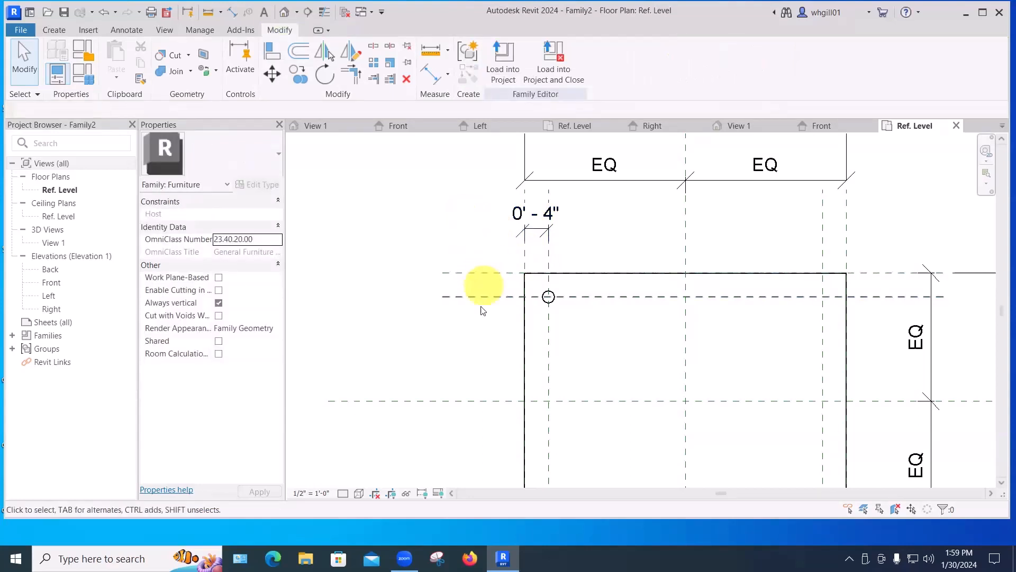
Dimension the top and inner top reference planes and lock the 4" dimension.
key("d")
key("i")
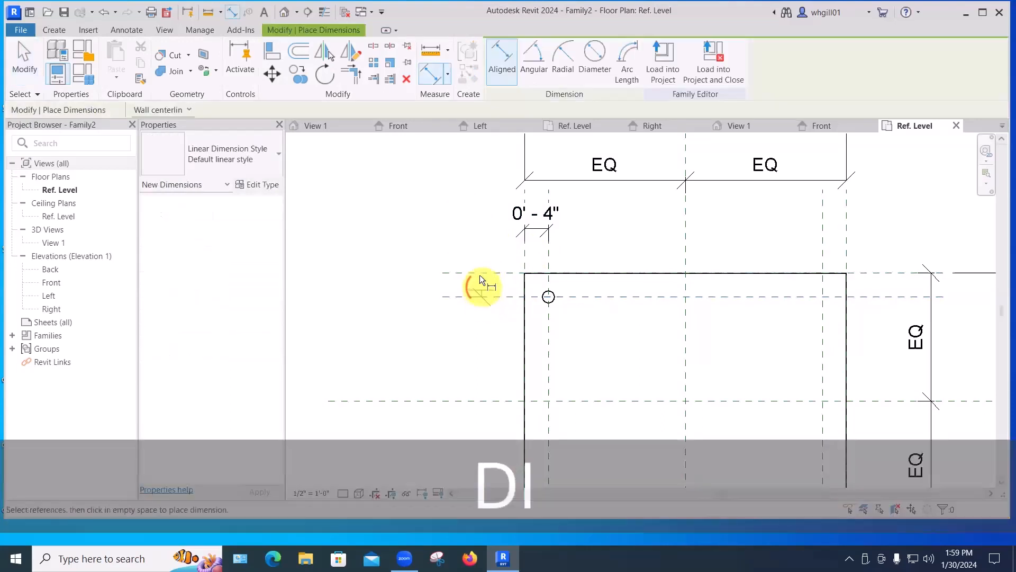
left_click(479, 272)
left_click(421, 282)
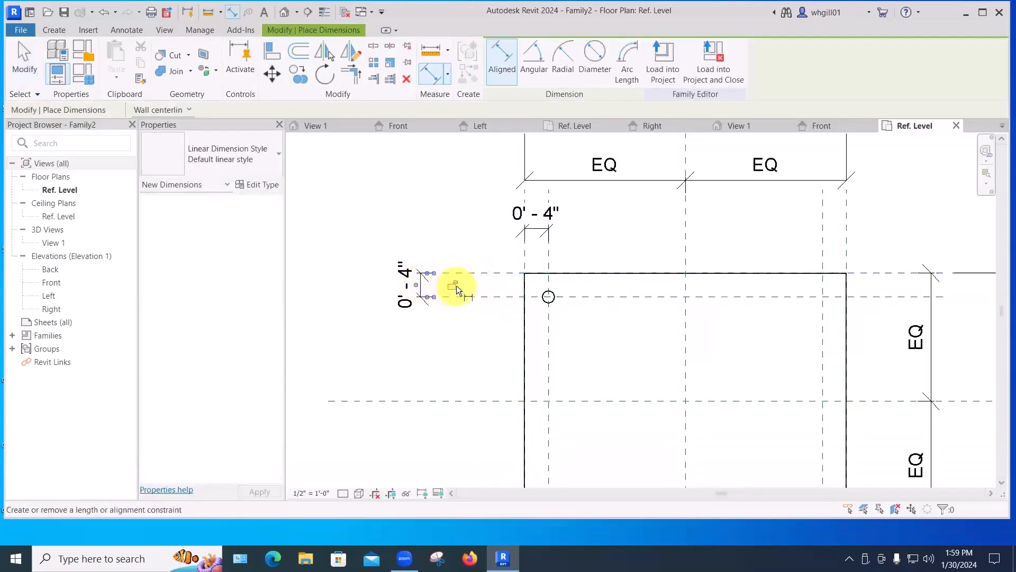
left_click(456, 285)
left_click(441, 329)
middle_click_drag(469, 331, 472, 233)
Dimension the bottom and inner bottom reference planes and lock the 4" dimension.
scroll(474, 236, "down", 3)
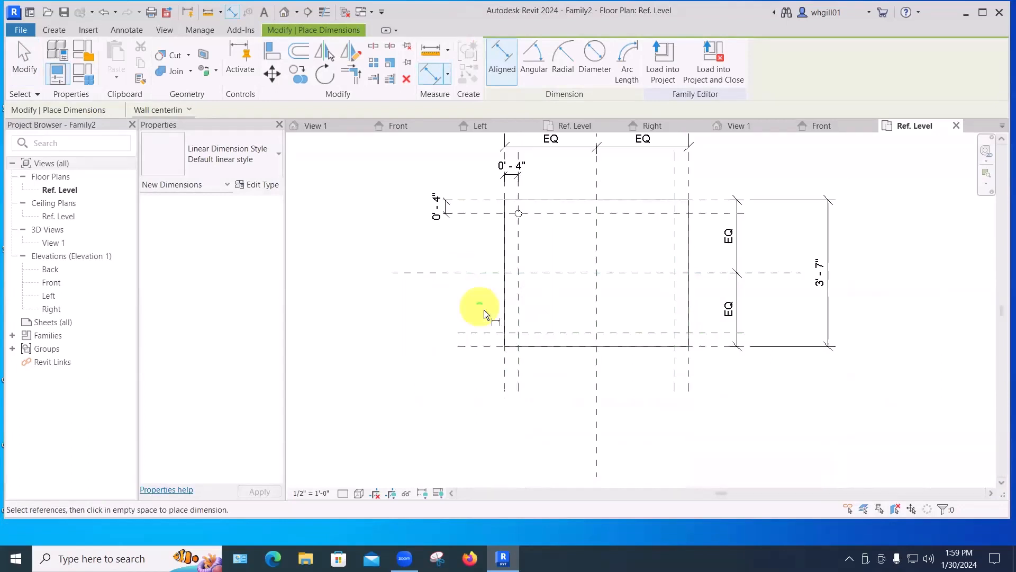
left_click(488, 333)
left_click(486, 345)
left_click(447, 370)
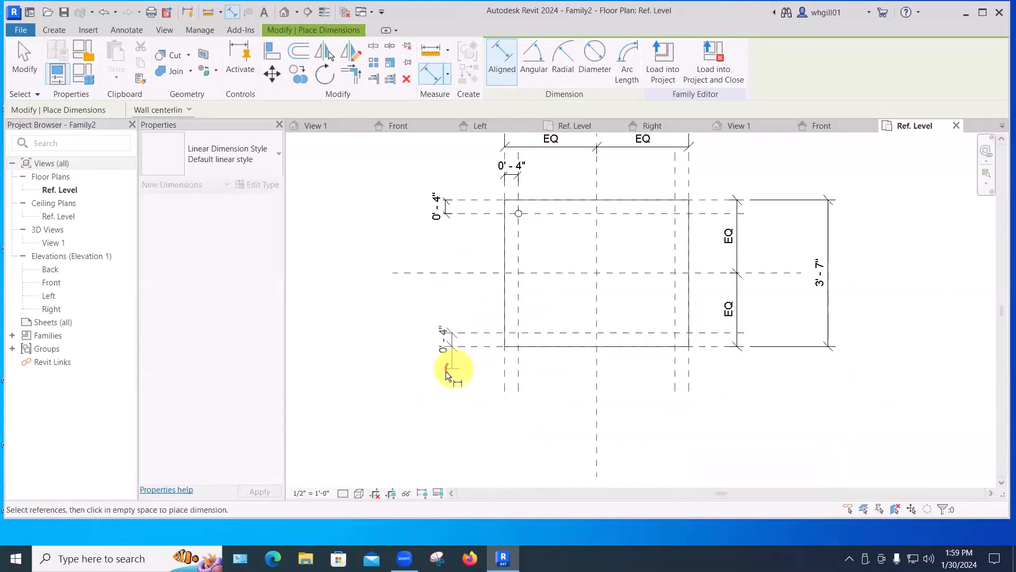
left_click(464, 340)
left_click(566, 373)
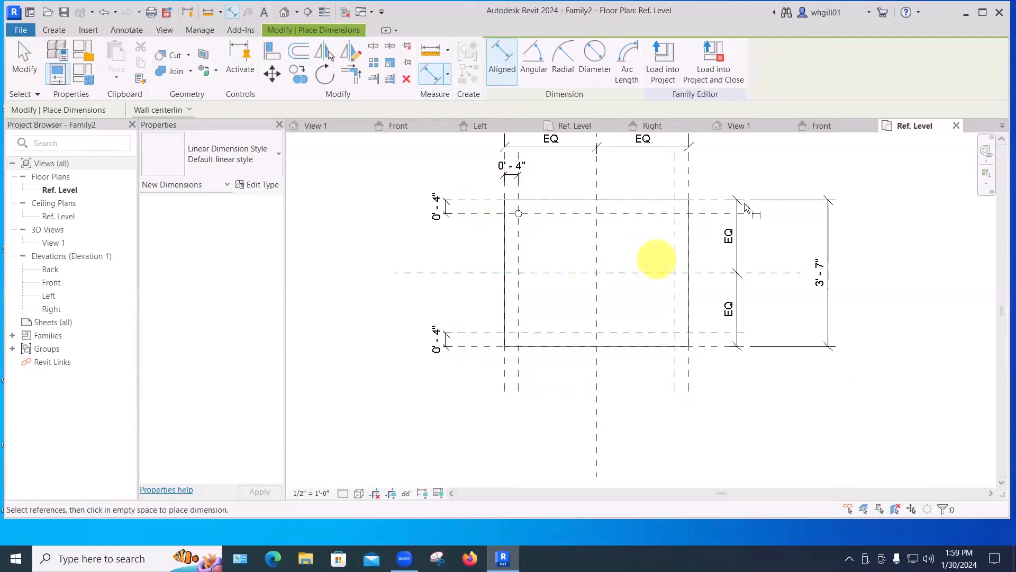
Dimension the 4" offset between the right and inner right reference planes.
scroll(739, 246, "down", 1)
middle_click_drag(740, 248, 702, 330)
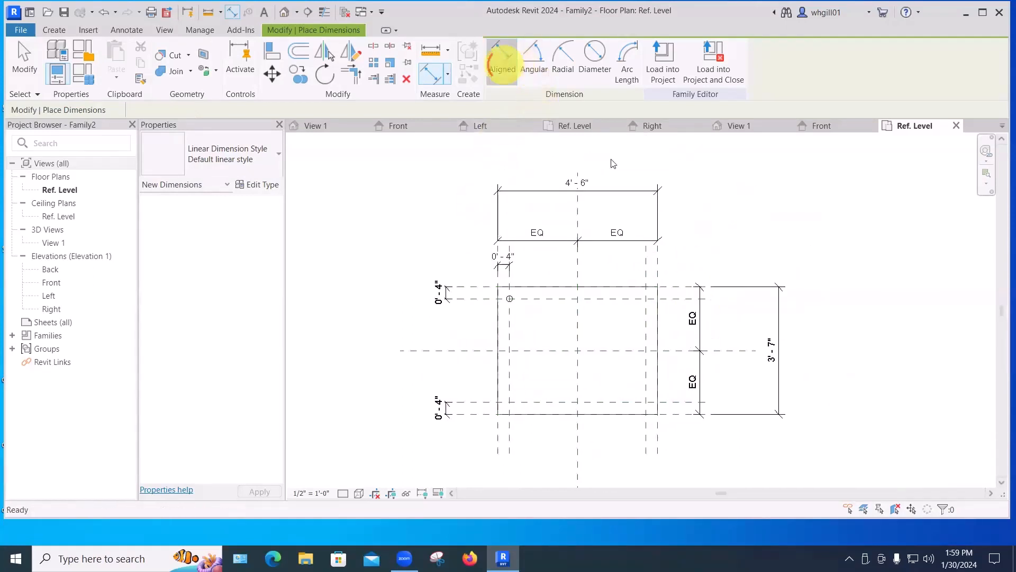
left_click(645, 266)
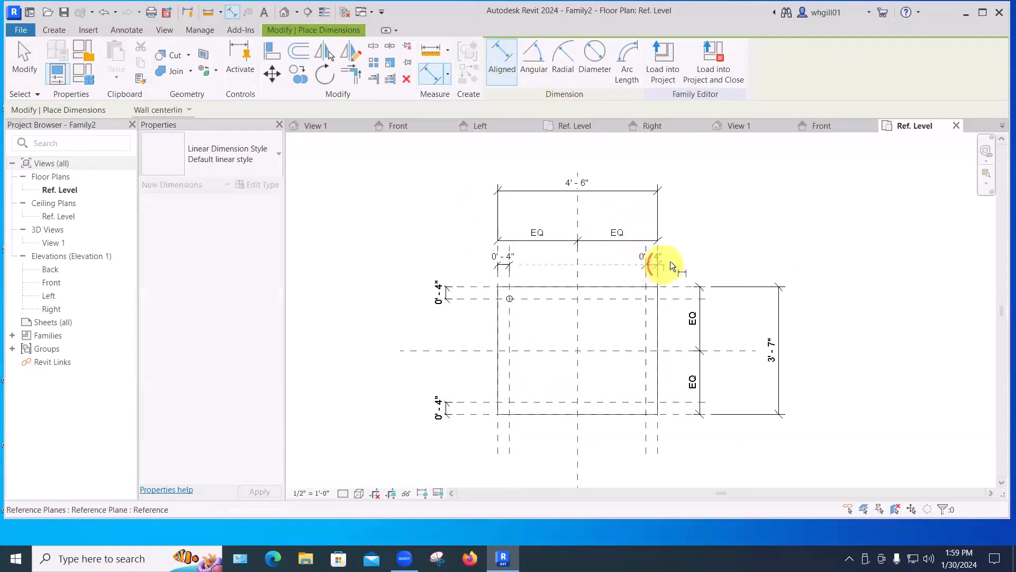
left_click(671, 261)
left_click(676, 258)
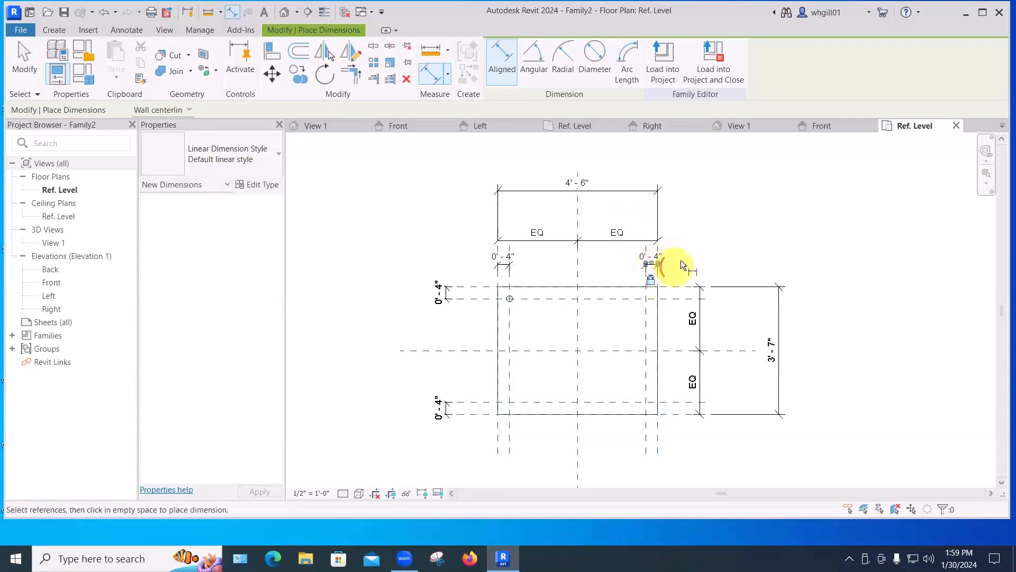
key("Escape")
scroll(683, 260, "down", 1)
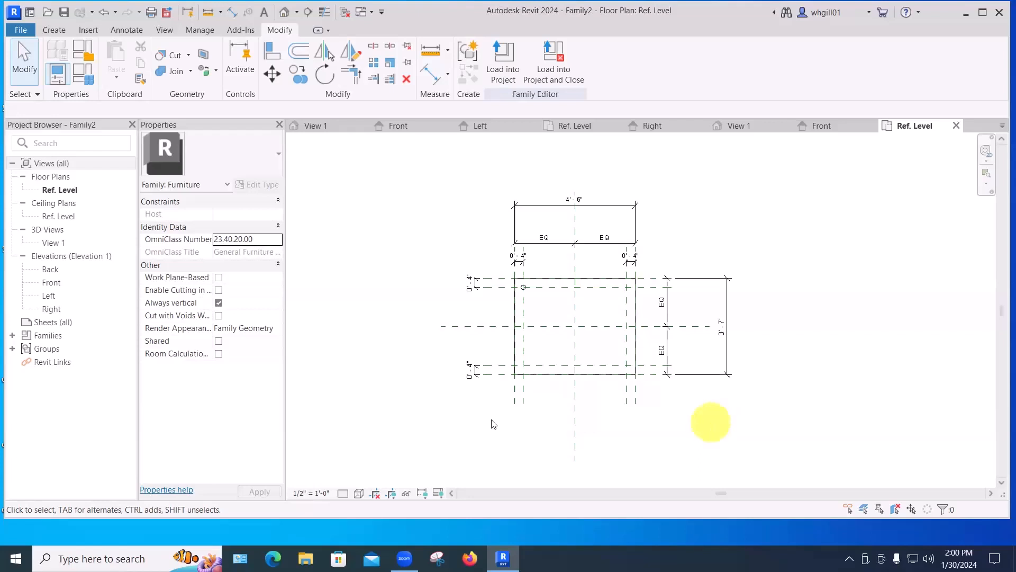
key("Escape")
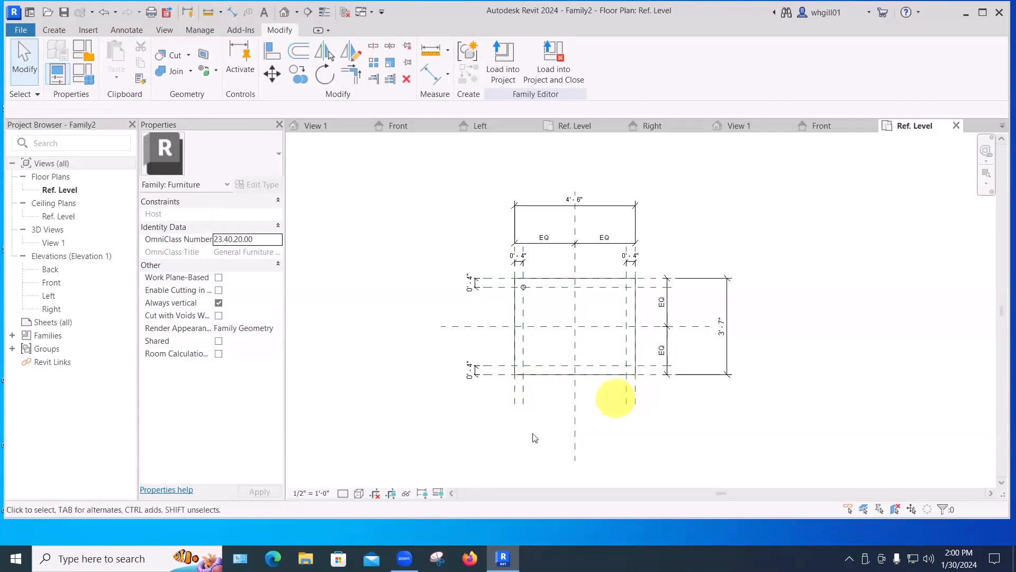
Drag the left reference plane outward to an overall width of about 6'-3 3/4" to flex the constraints.
left_click(514, 403)
left_click_drag(513, 401, 487, 414)
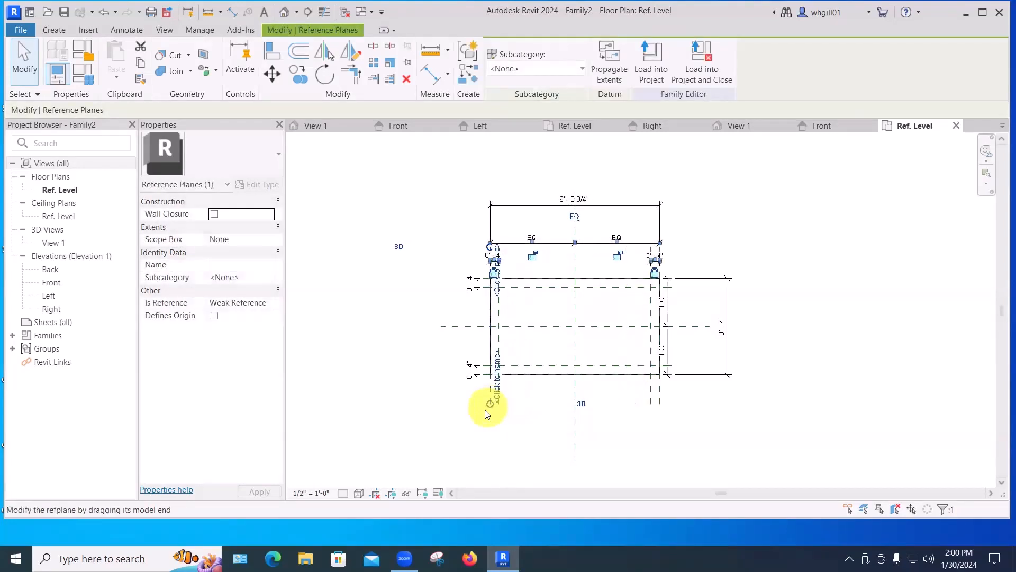
left_click(467, 452)
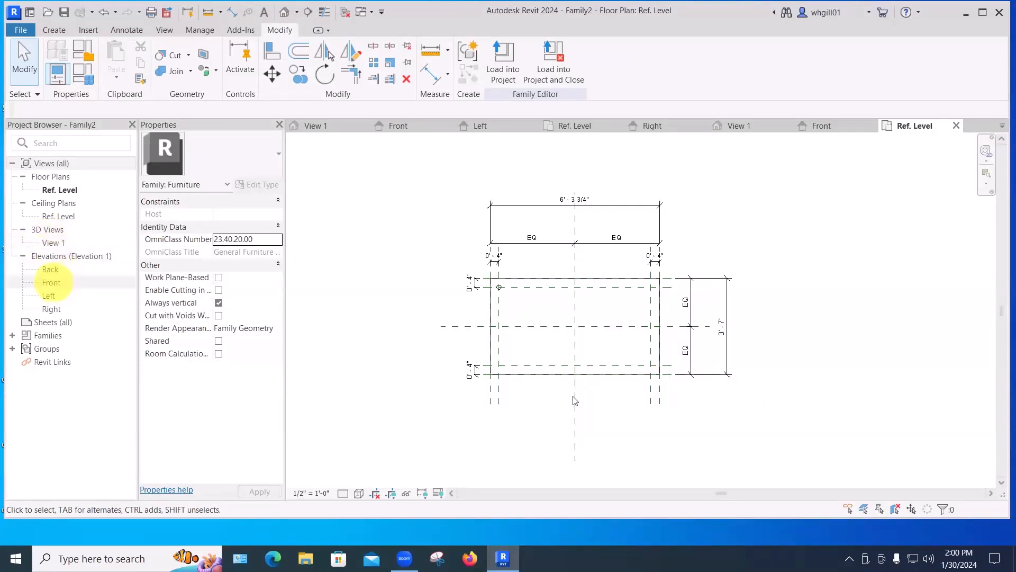
Open the Front elevation and drag the extrusion's top and bottom shape handles up to form a thin slab near the top.
double_click(51, 282)
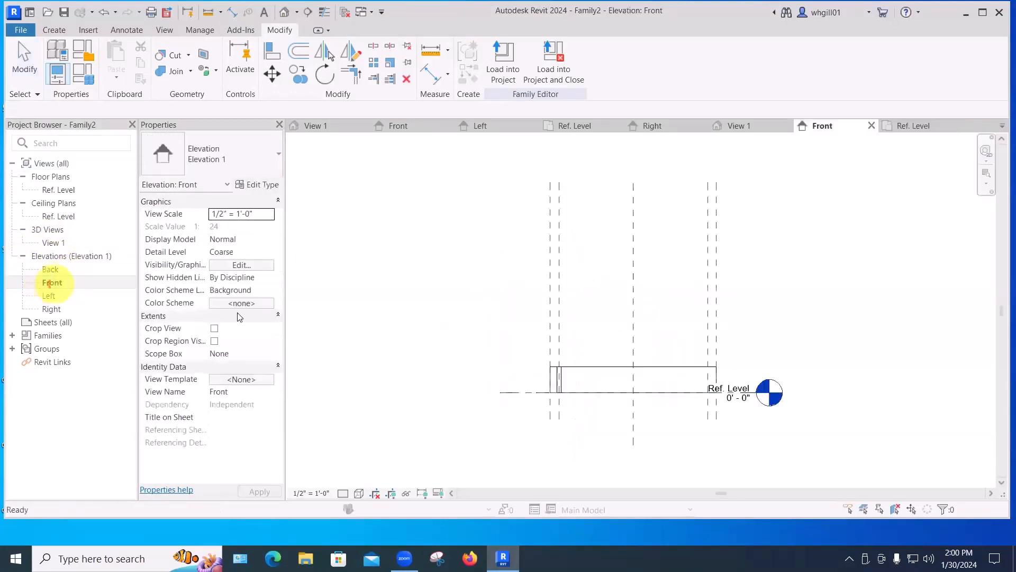
left_click(362, 345)
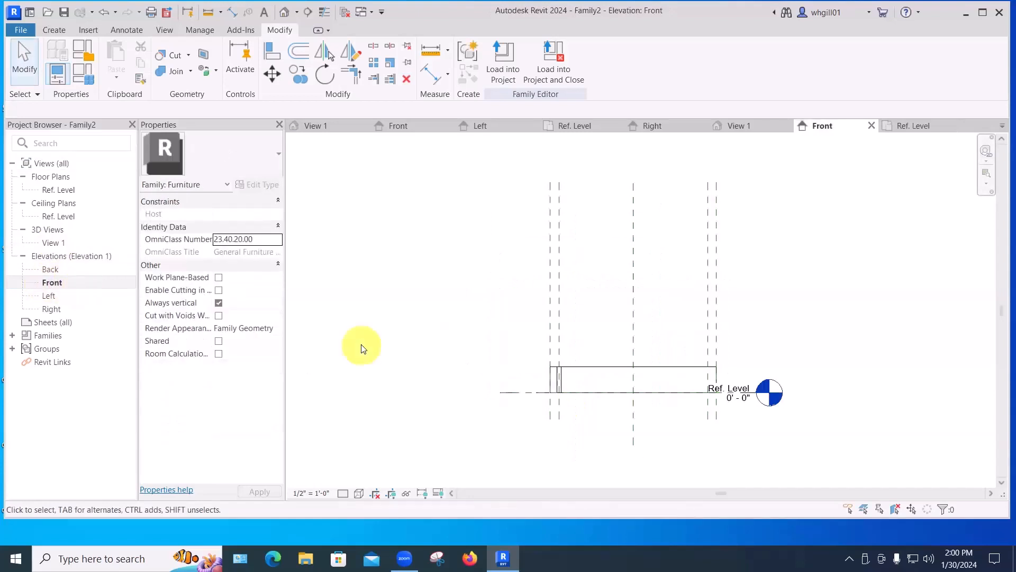
left_click(590, 366)
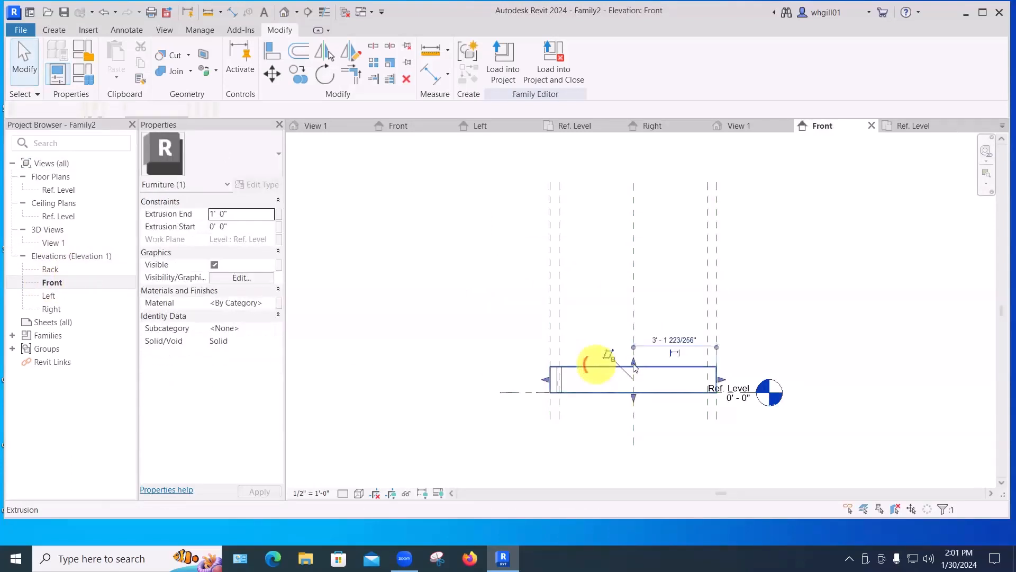
left_click_drag(634, 354, 638, 272)
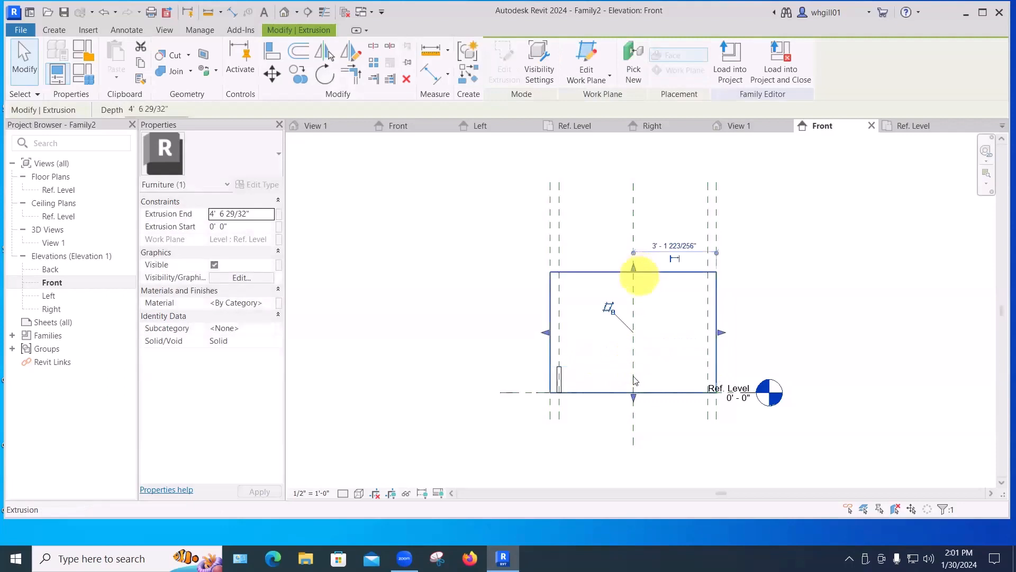
left_click_drag(634, 395, 635, 279)
left_click(484, 296)
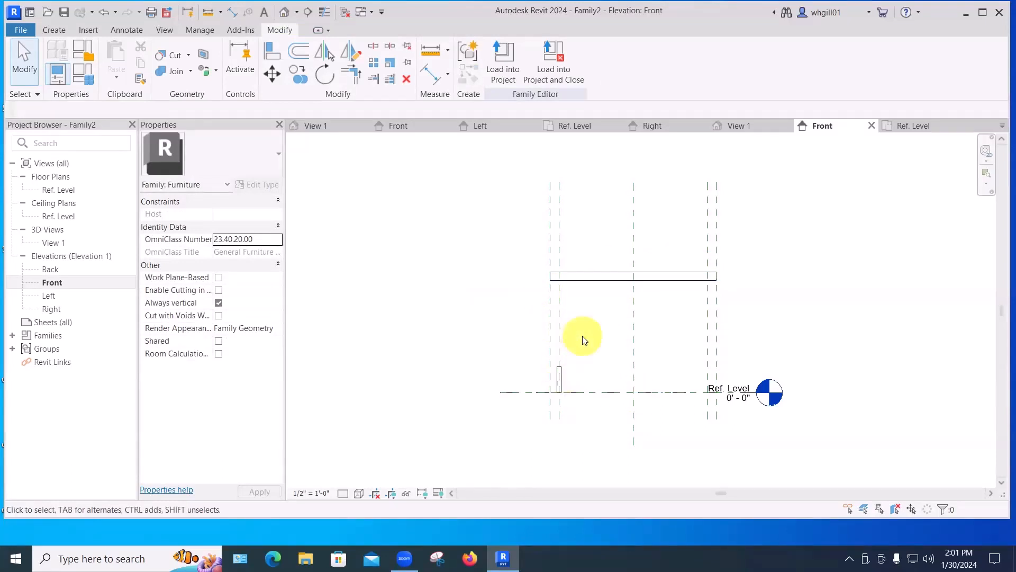
Draw a horizontal reference plane along the slab's top edge and extend it across the box.
left_click(51, 28)
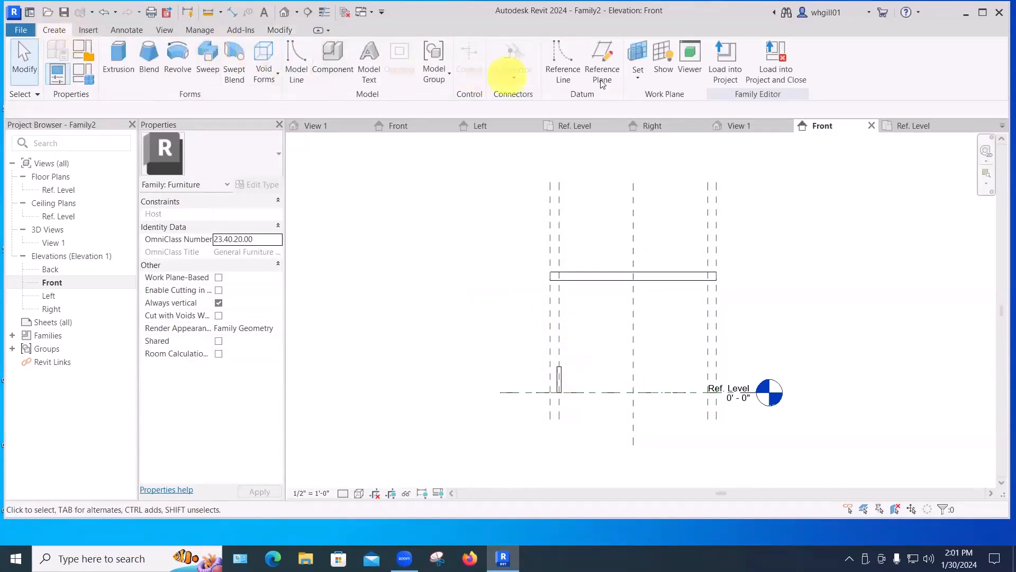
key("r")
key("p")
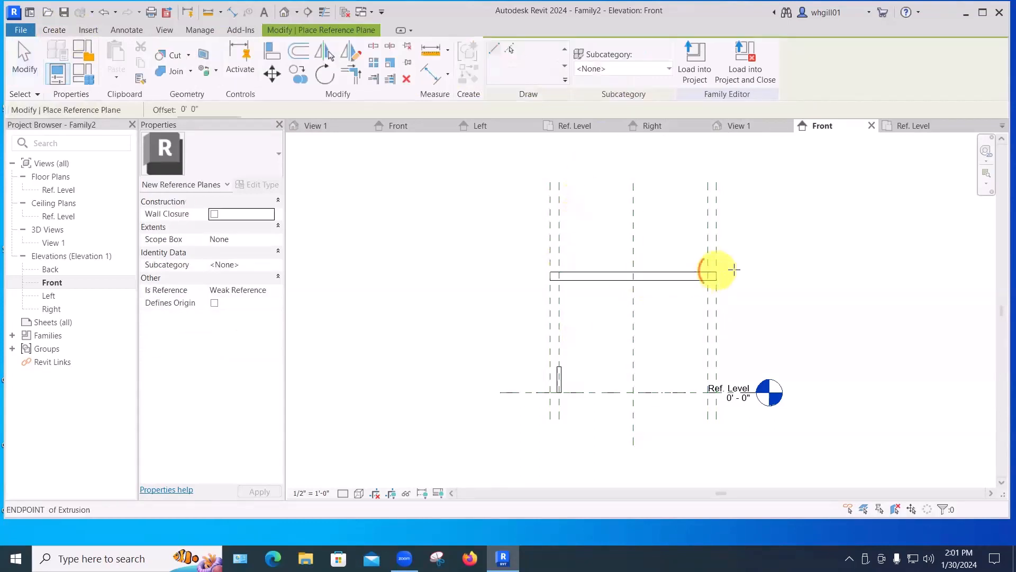
left_click(717, 273)
key("Escape")
key("Escape")
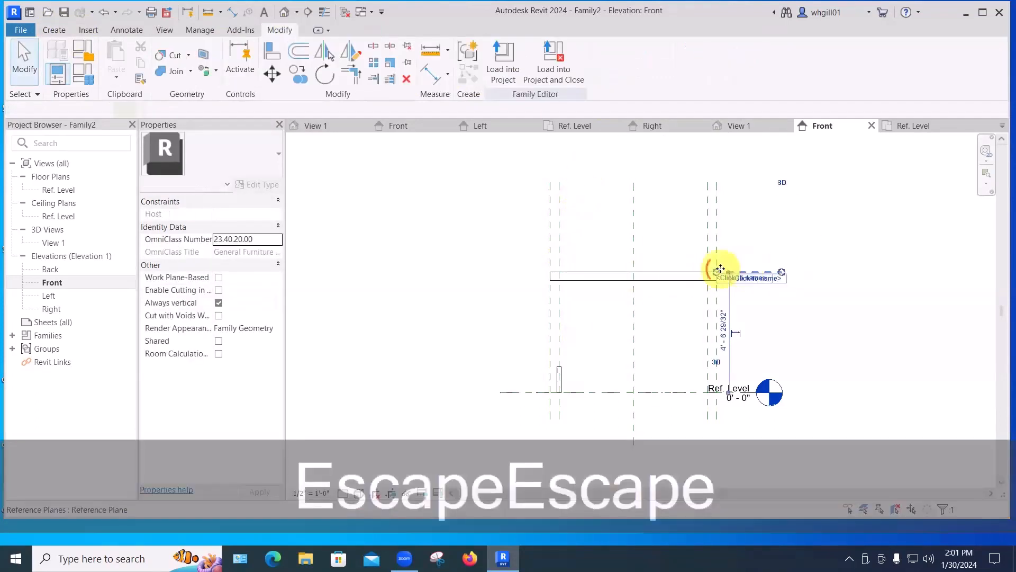
left_click(723, 271)
left_click_drag(502, 269, 485, 270)
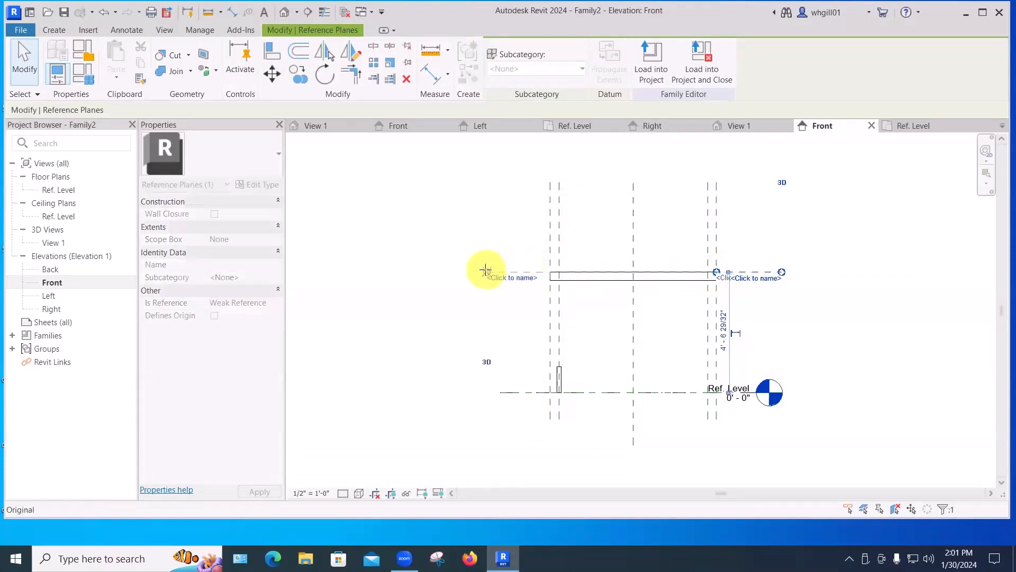
key("Escape")
key("Escape")
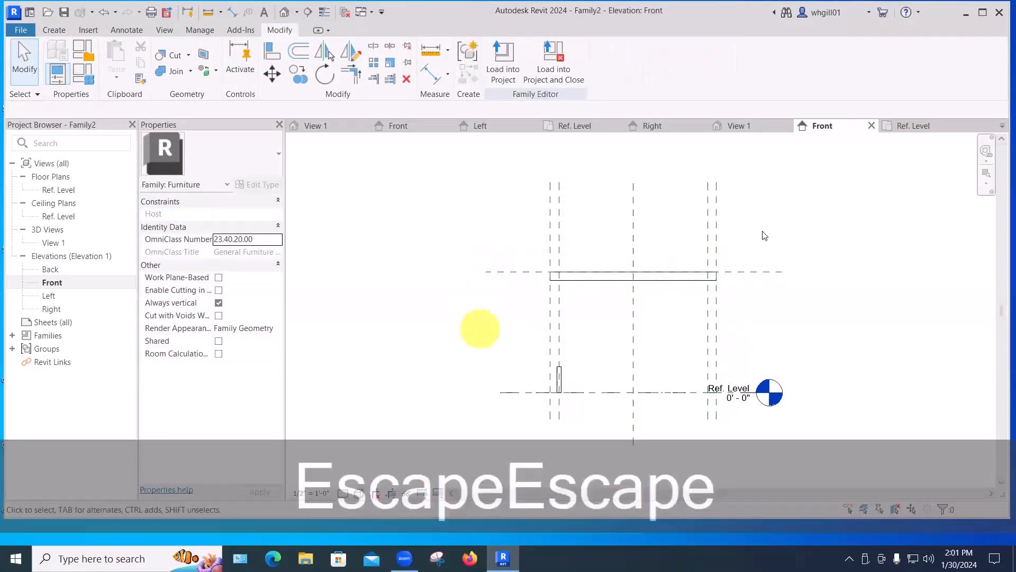
Draw a second horizontal reference plane along the slab's bottom edge and extend it across to the left.
scroll(639, 290, "up", 1)
scroll(639, 286, "up", 2)
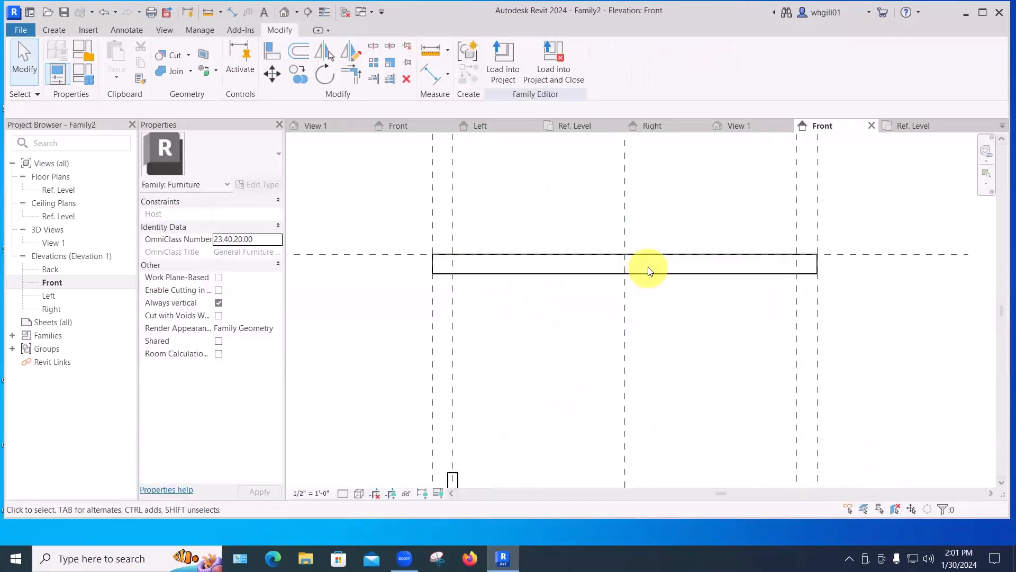
scroll(650, 272, "down", 1)
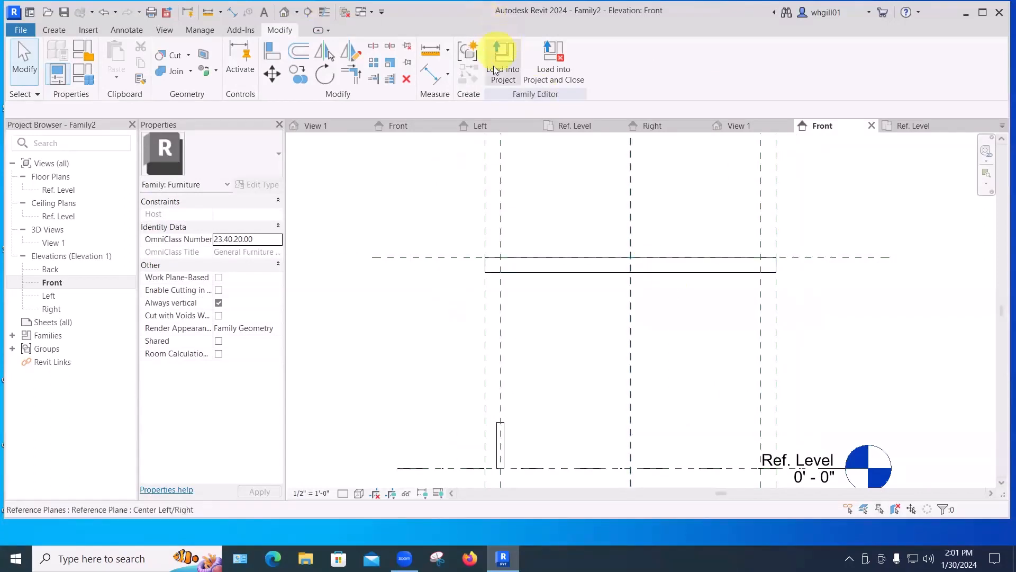
left_click(55, 31)
left_click(600, 79)
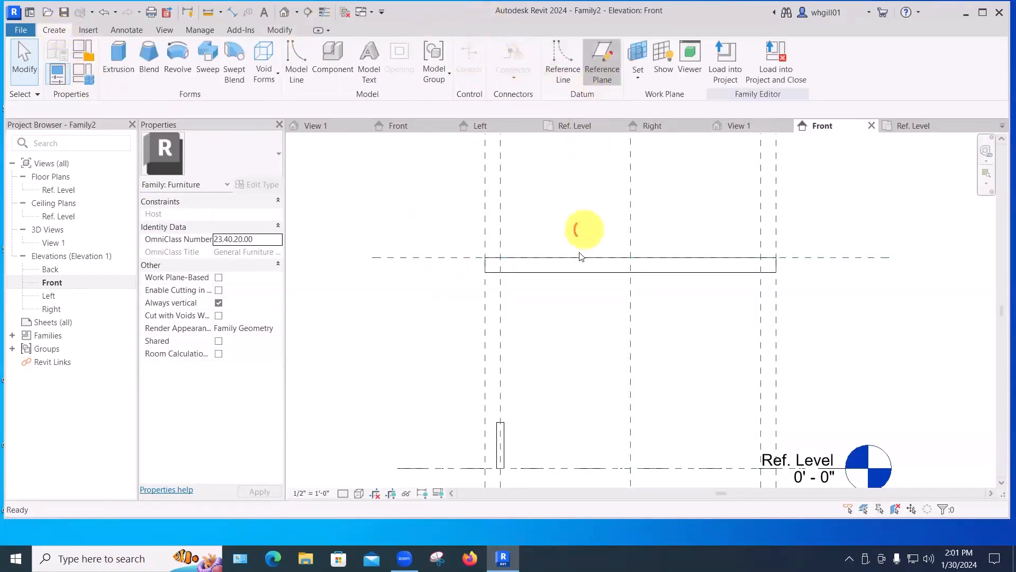
left_click(776, 272)
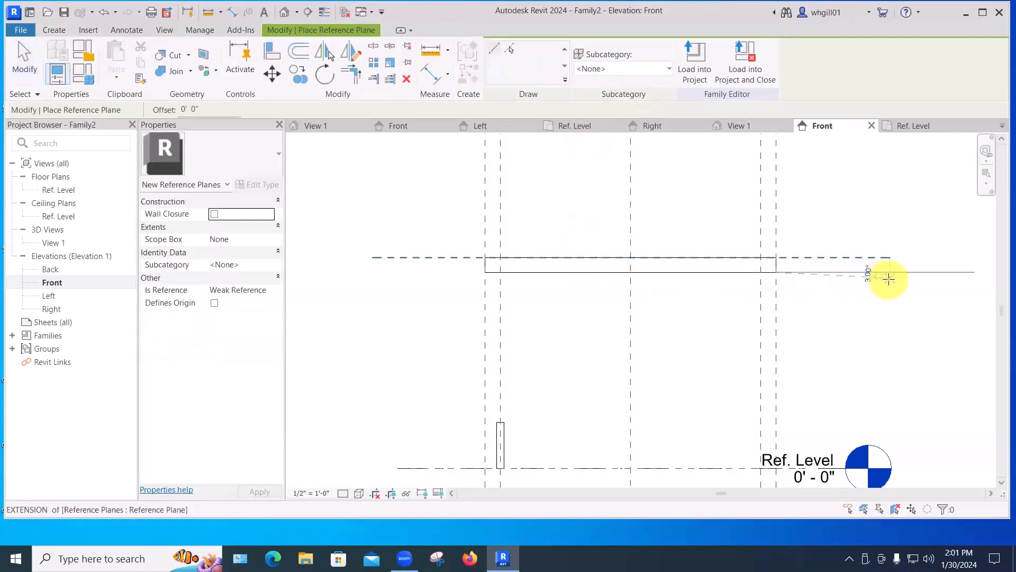
left_click(892, 273)
key("Escape")
key("Escape")
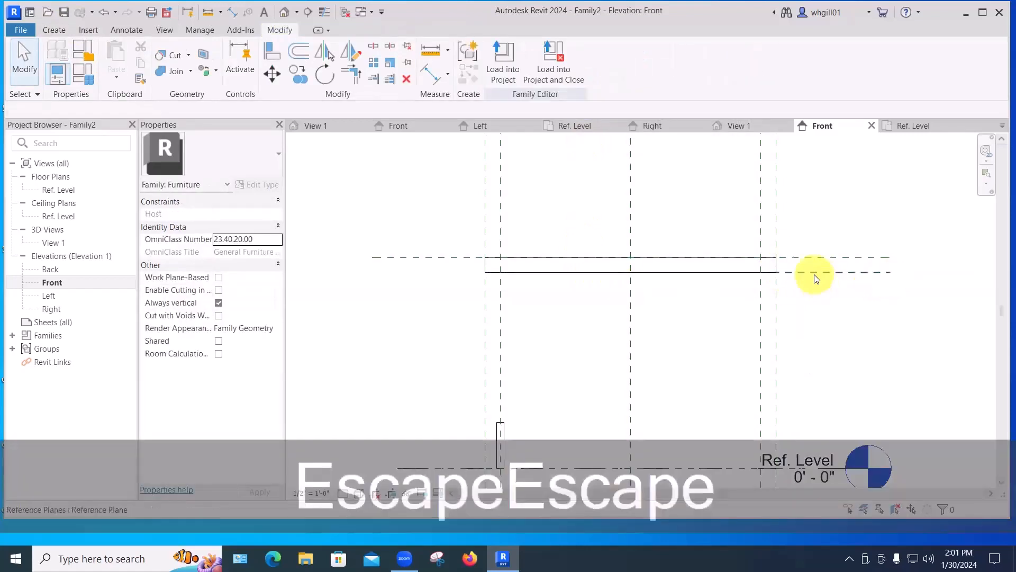
left_click(777, 273)
left_click_drag(776, 274, 372, 273)
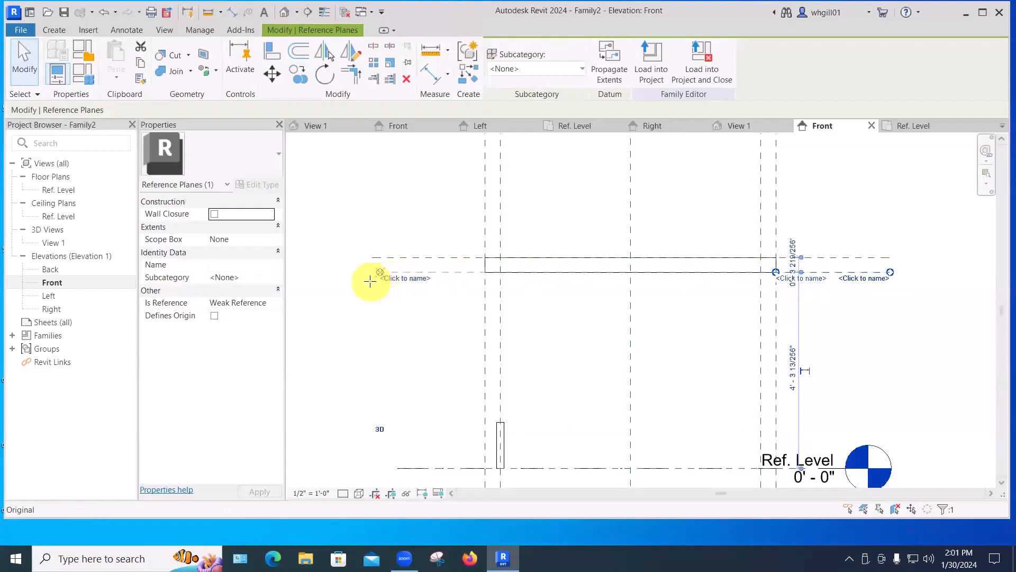
key("Escape")
key("Escape")
Drag the slab extrusion's lower shape handle onto the bottom reference plane.
scroll(419, 328, "down", 1)
middle_click_drag(422, 332, 486, 275)
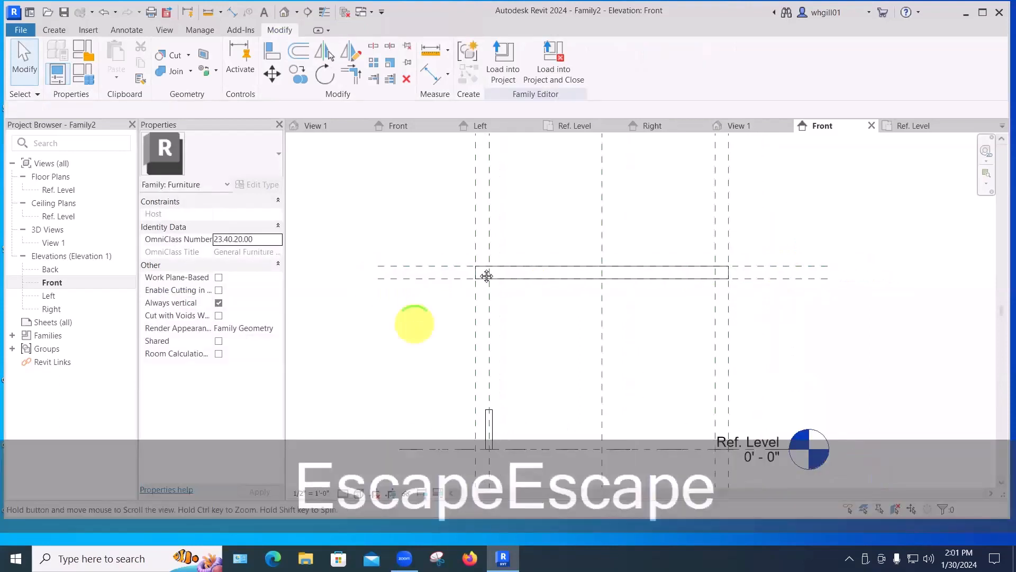
left_click(654, 214)
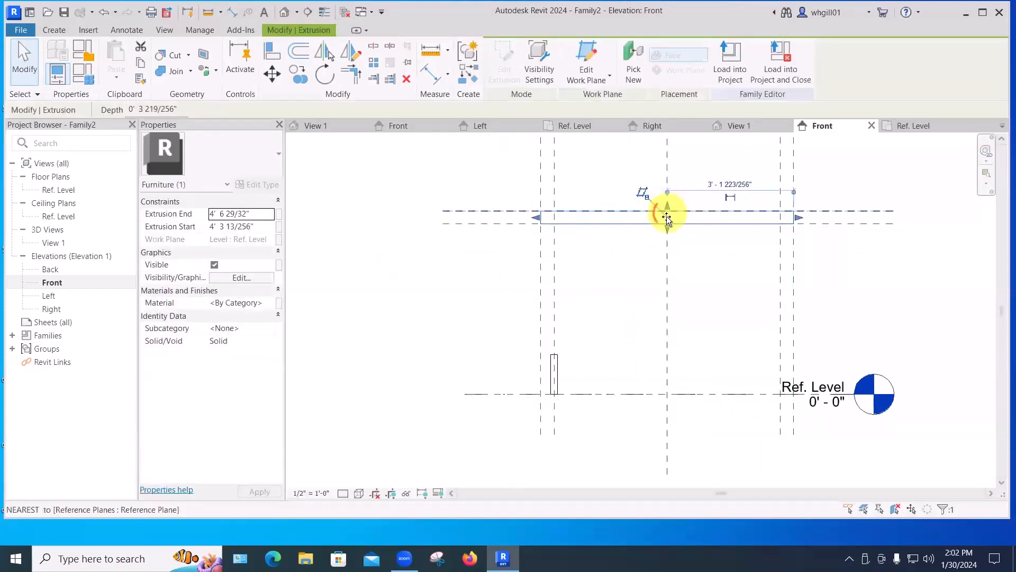
mouse_move(668, 213)
left_mouse_down()
mouse_move(665, 249)
mouse_move(672, 222)
left_mouse_up()
left_click(629, 278)
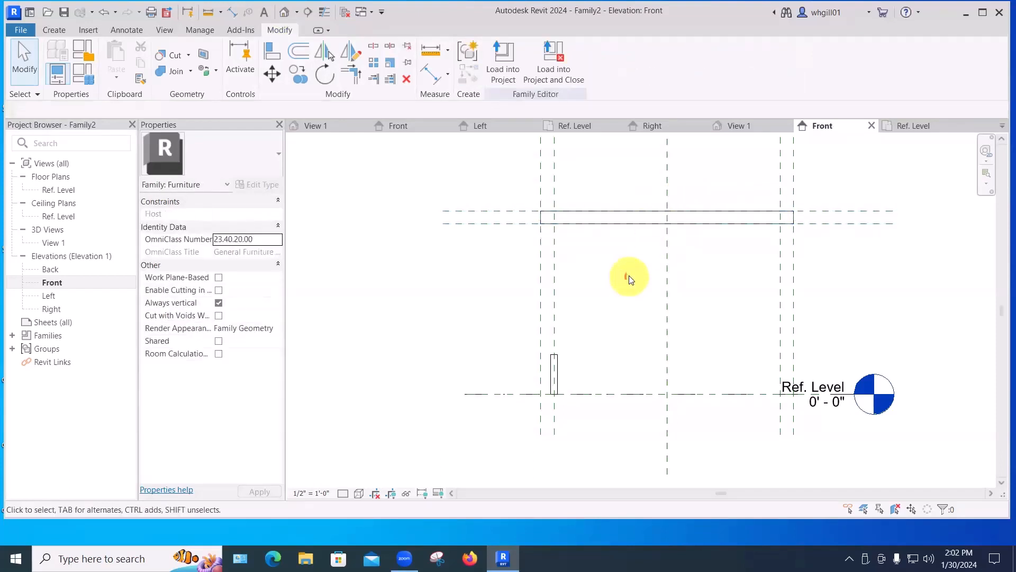
Reposition the two slab reference planes so the slab spans between them.
middle_click_drag(629, 278, 613, 366)
left_click_drag(483, 299, 481, 238)
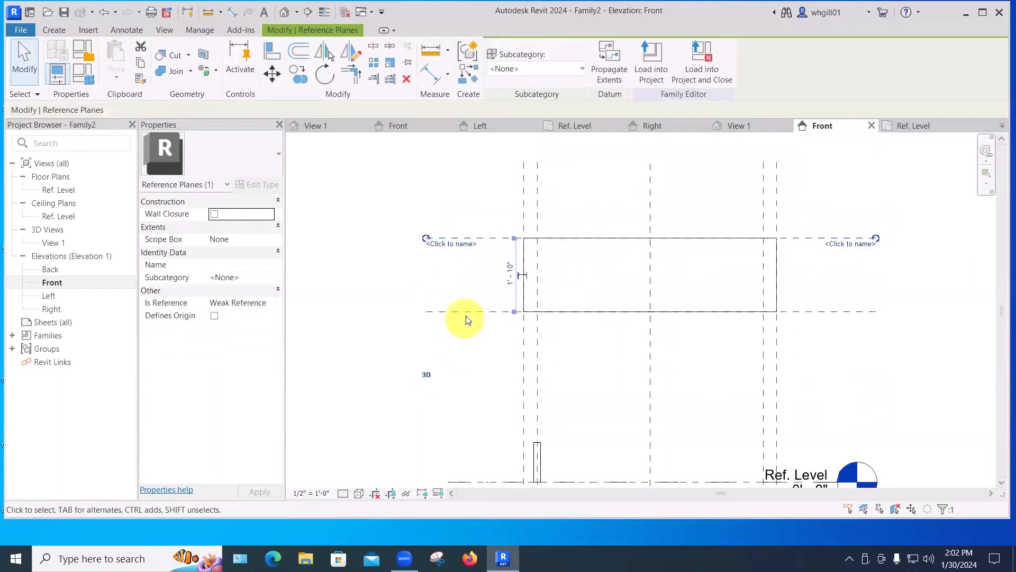
left_click_drag(470, 309, 469, 272)
left_click(456, 318)
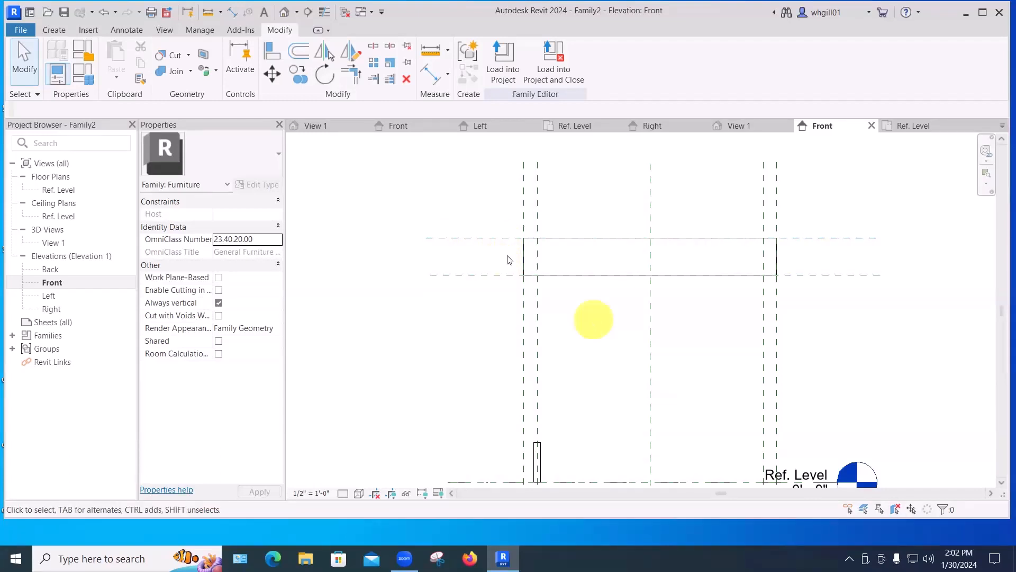
Stretch the leg extrusion's top handle up to the slab's lower reference plane.
left_click(538, 444)
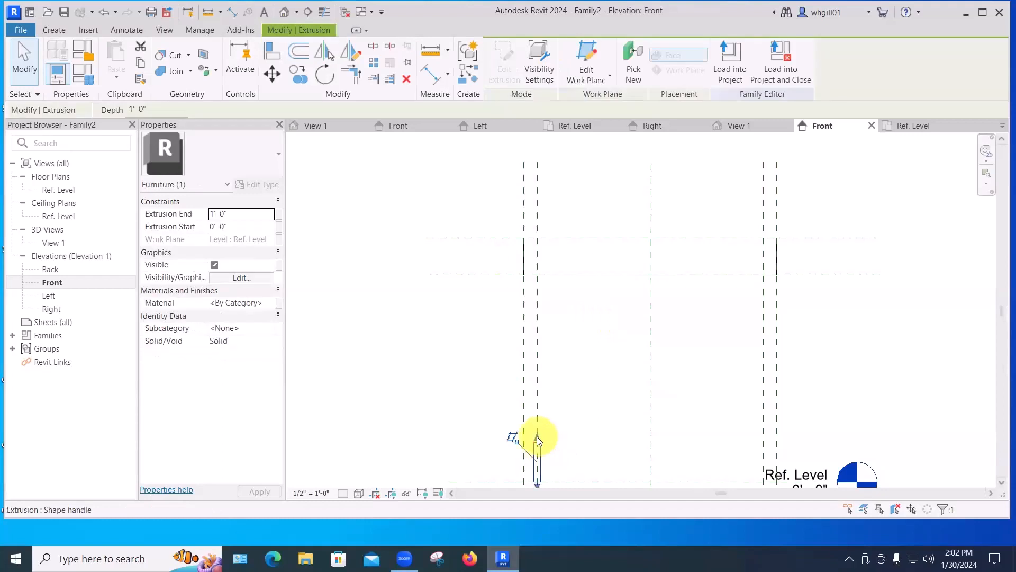
left_click_drag(537, 398, 546, 275)
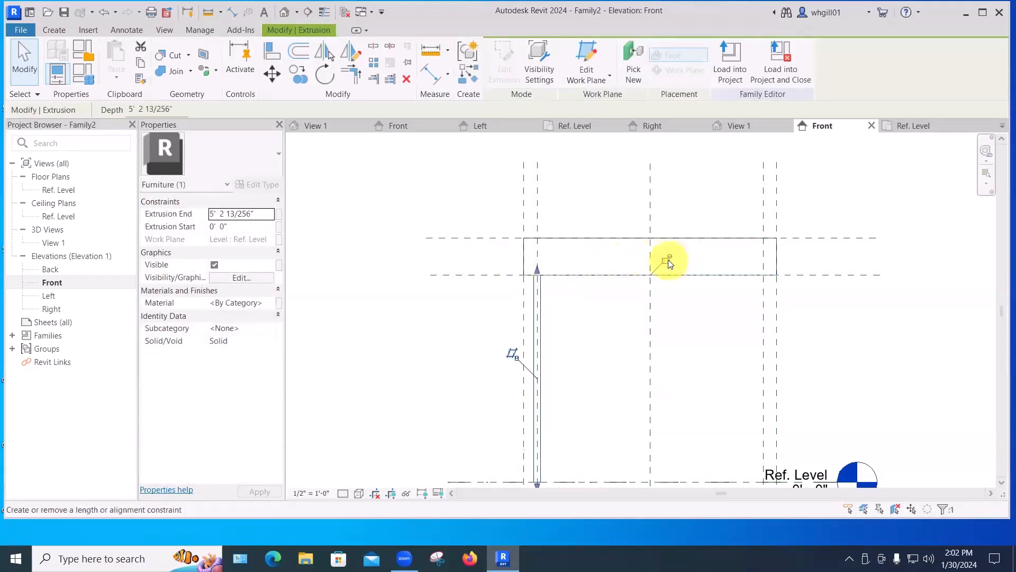
left_click(616, 314)
scroll(608, 320, "down", 1)
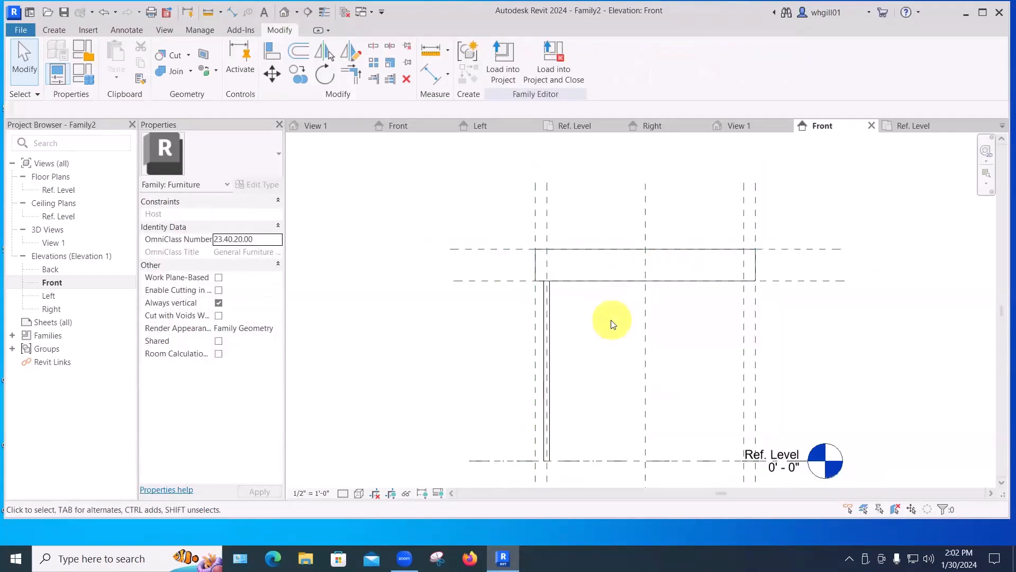
Add an aligned dimension from the Ref. Level to the top reference plane for the overall height.
left_click(114, 30)
left_click(61, 53)
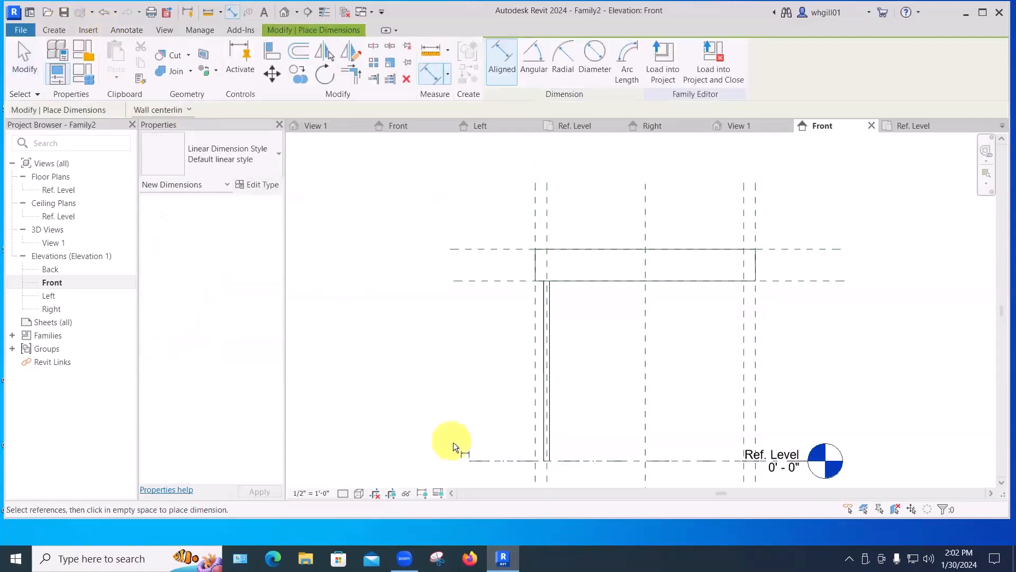
left_click(473, 460)
left_click(472, 250)
left_click(418, 295)
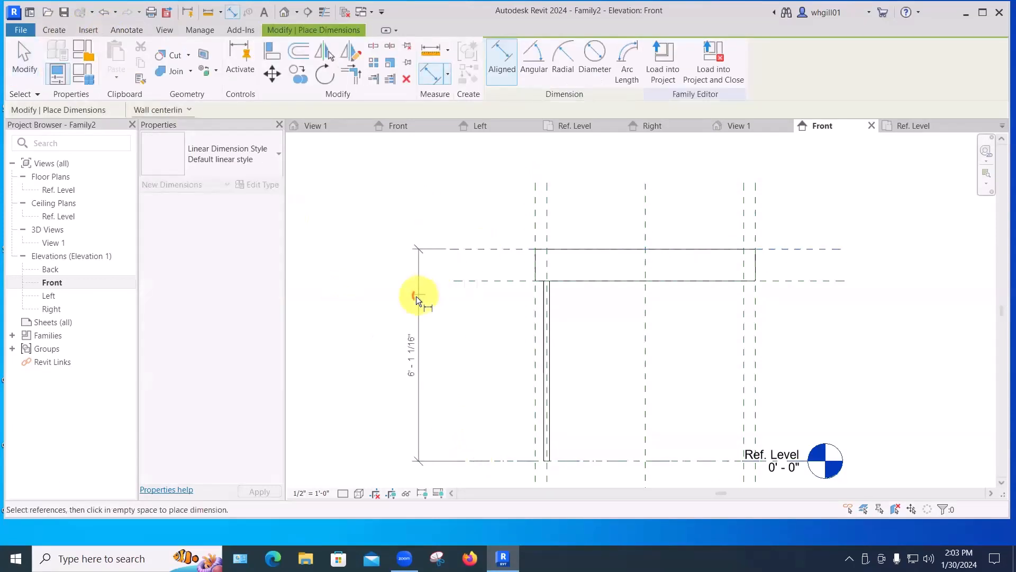
Dimension the thickness between the slab's top and bottom reference planes.
left_click(509, 460)
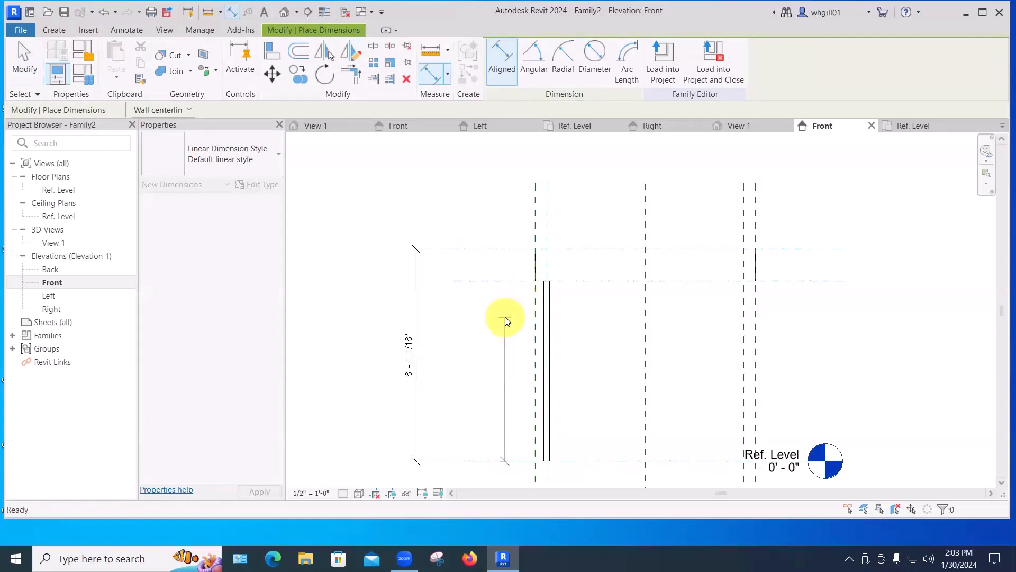
key("Escape")
left_click(504, 248)
left_click(505, 279)
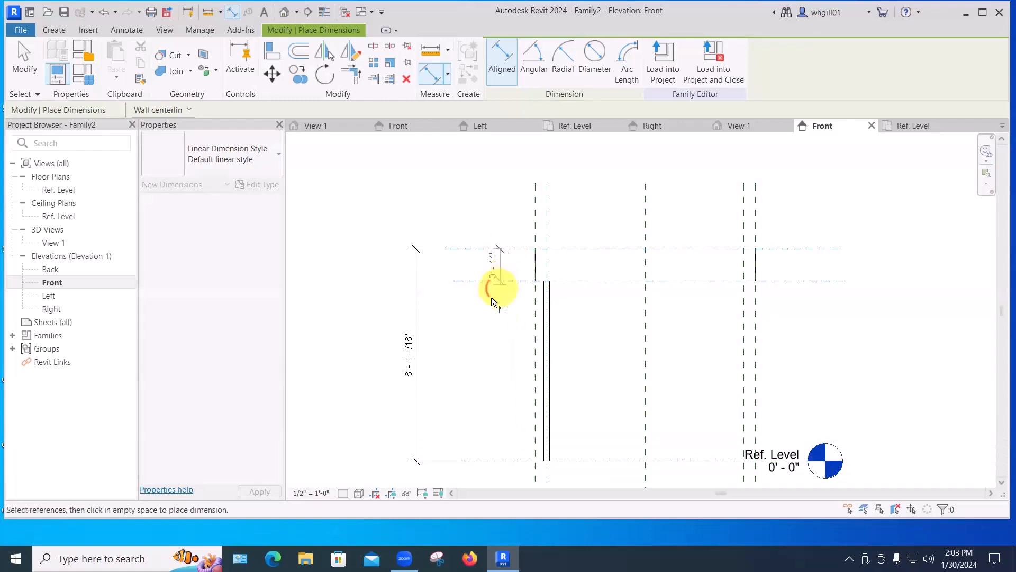
left_click(493, 314)
key("Escape")
key("Escape")
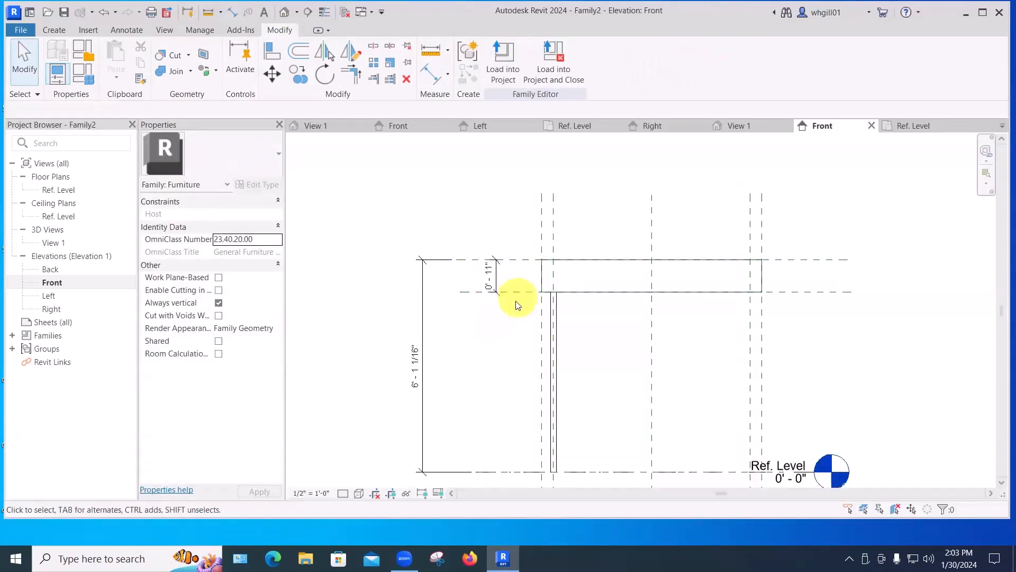
Select the slab's lower reference plane and set the slab thickness dimension to 2".
left_click(519, 292)
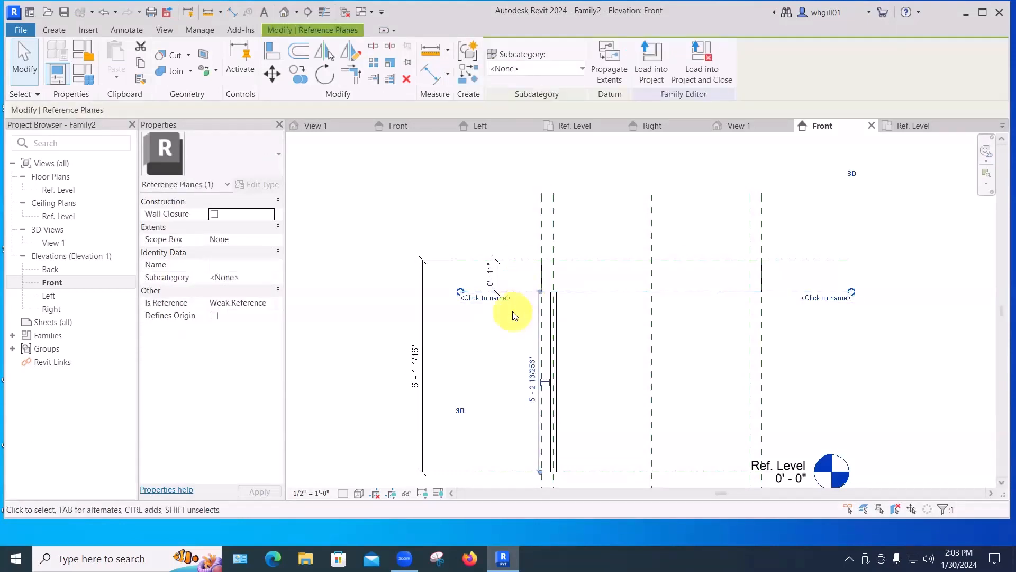
left_click(525, 302)
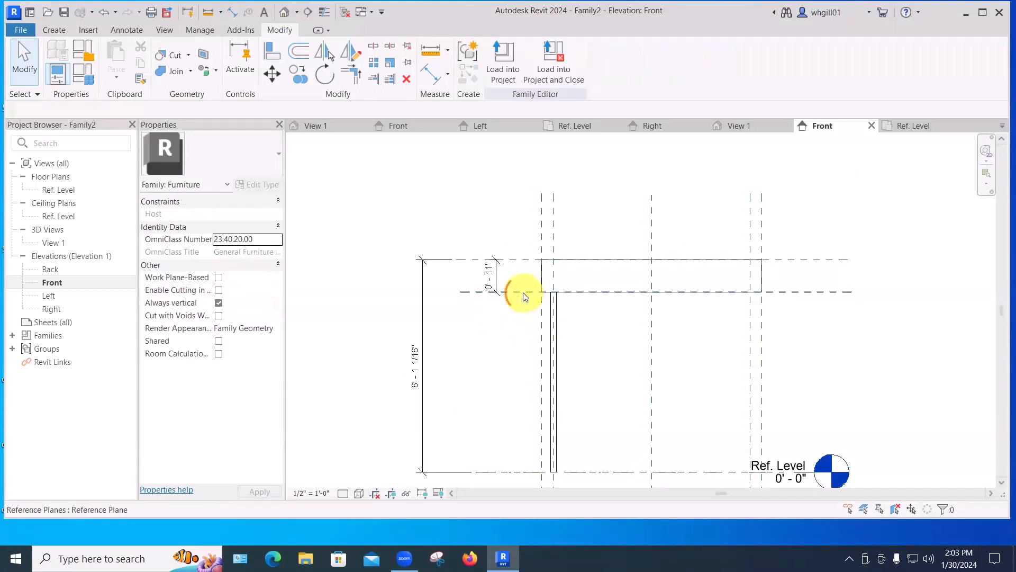
left_click(522, 292)
left_click(491, 281)
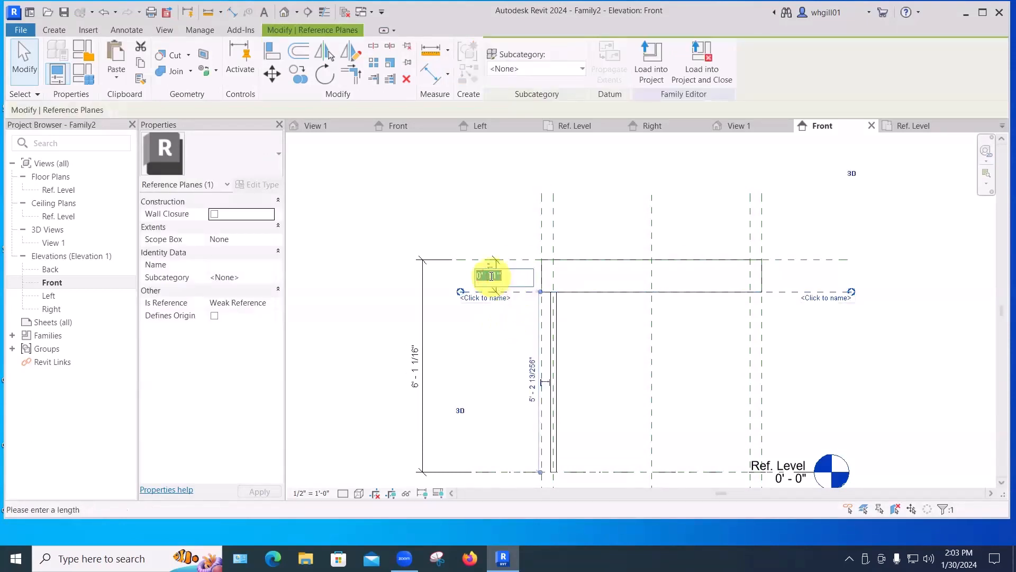
type("\"")
key("Return")
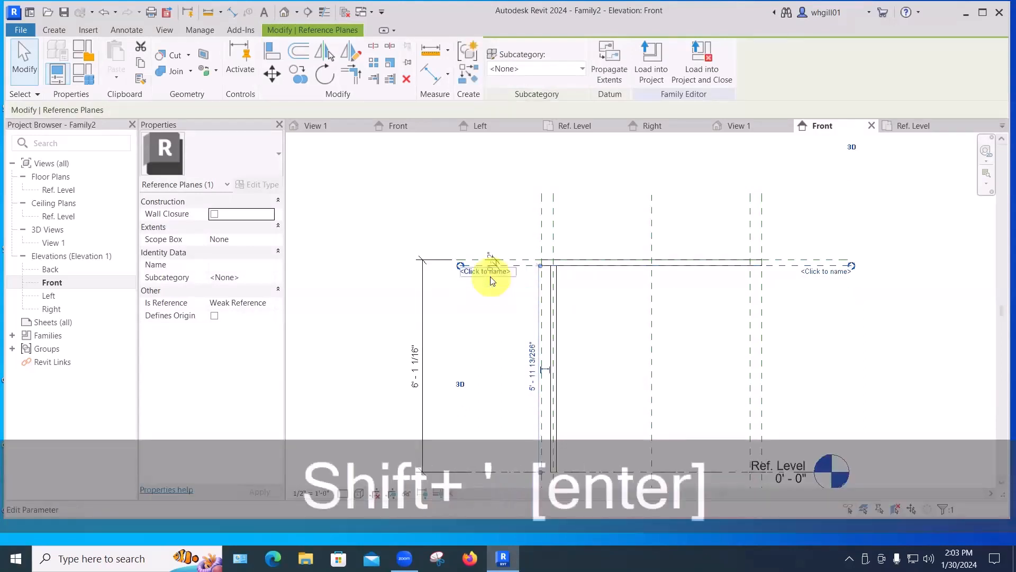
left_click(483, 205)
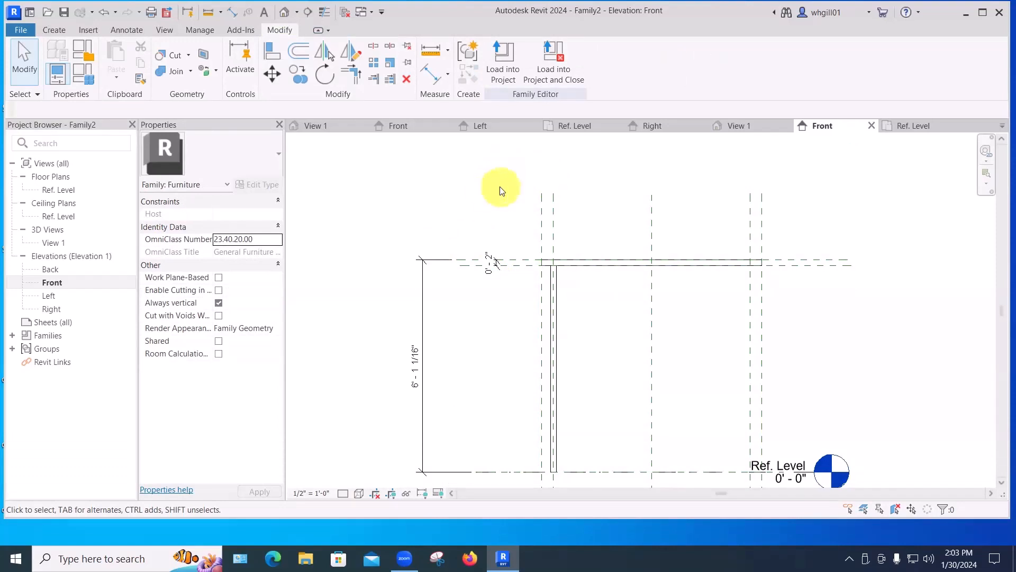
left_click(512, 258)
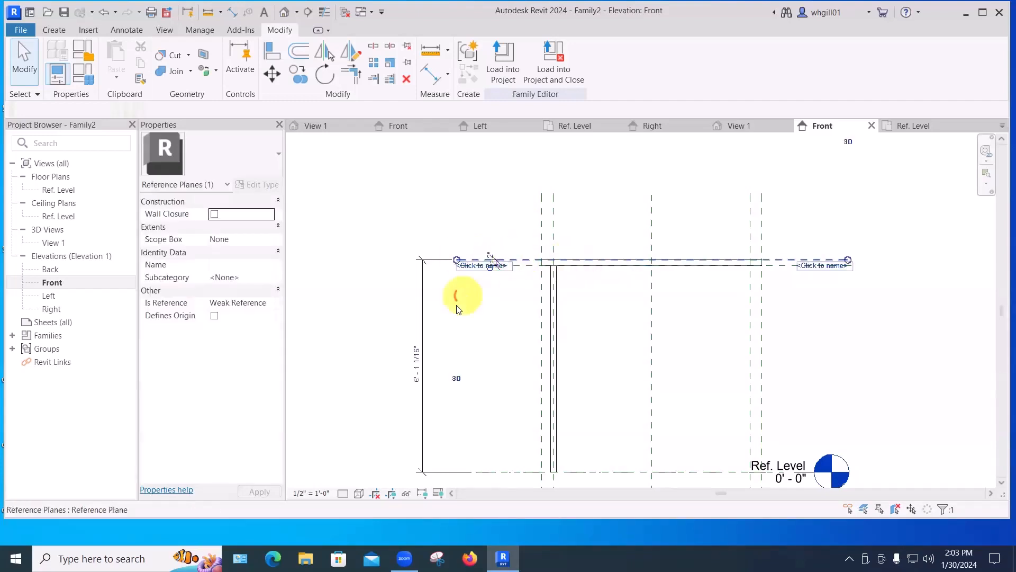
Set the overall height dimension to 2' with the slab's lower reference plane selected, then undo the change.
left_click(415, 366)
type("2'")
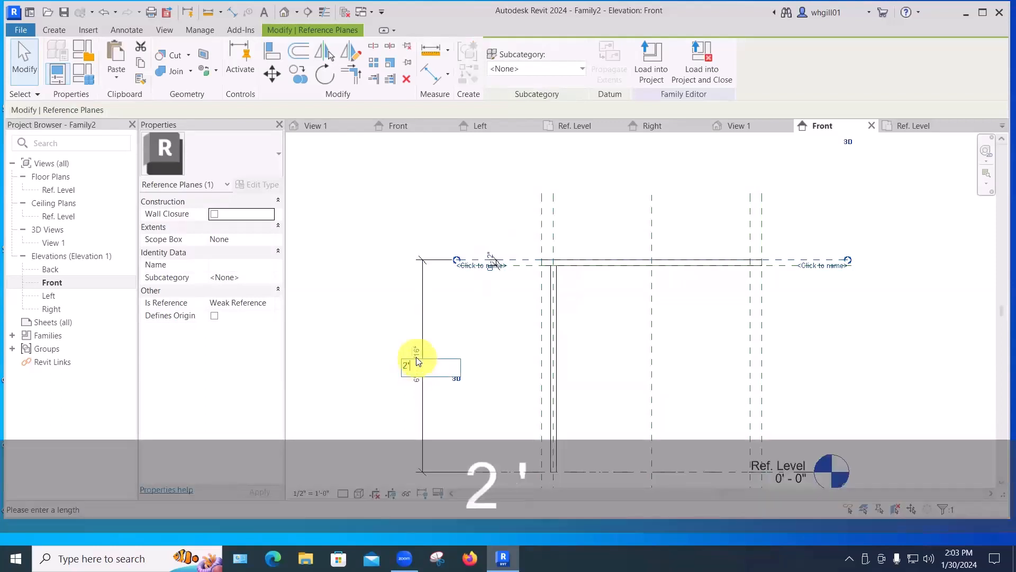
key("Return")
left_click(422, 340)
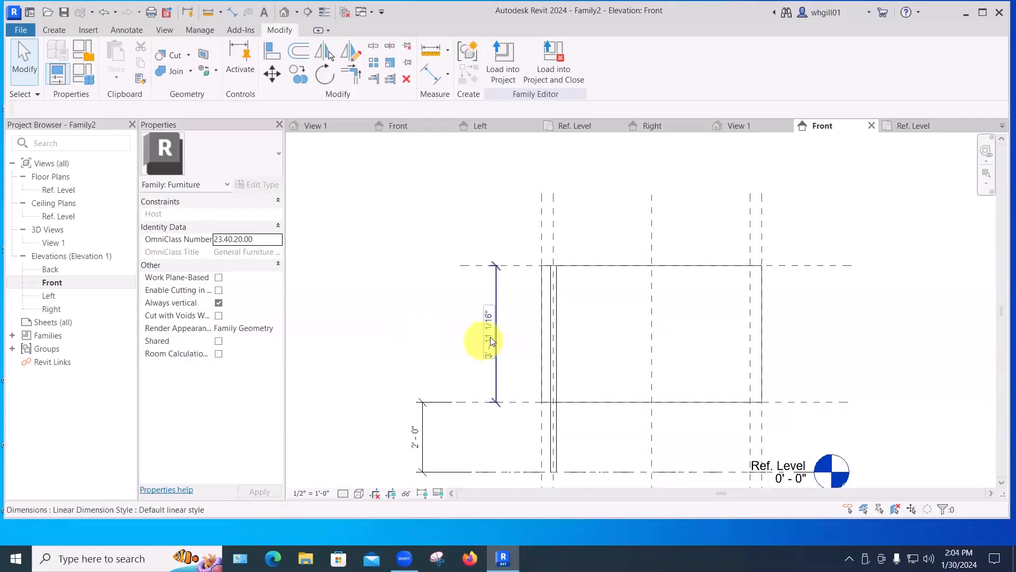
key("ctrl+z")
Lock the slab's 2" thickness dimension.
scroll(511, 297, "up", 2)
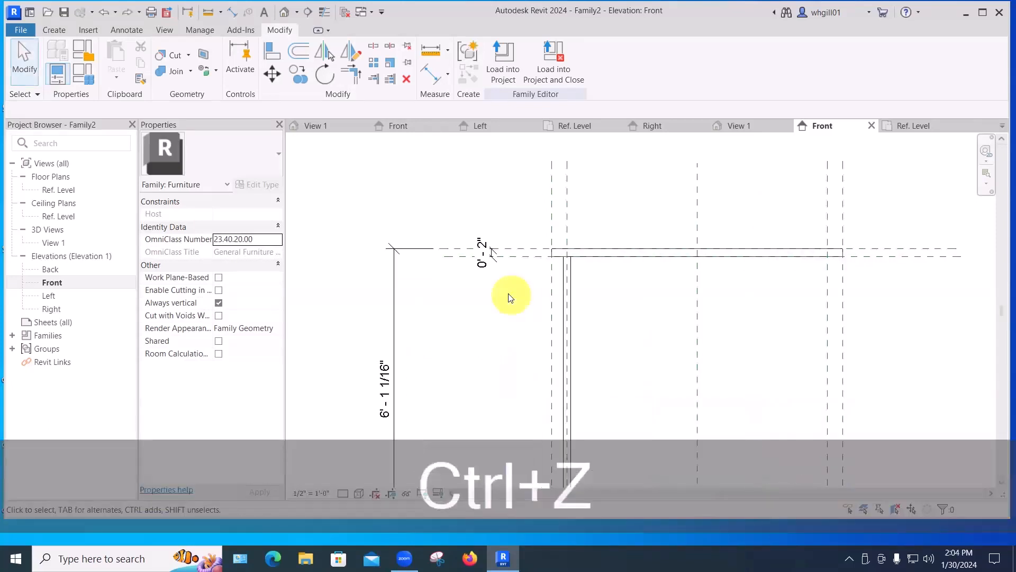
scroll(478, 272, "up", 3)
left_click(503, 229)
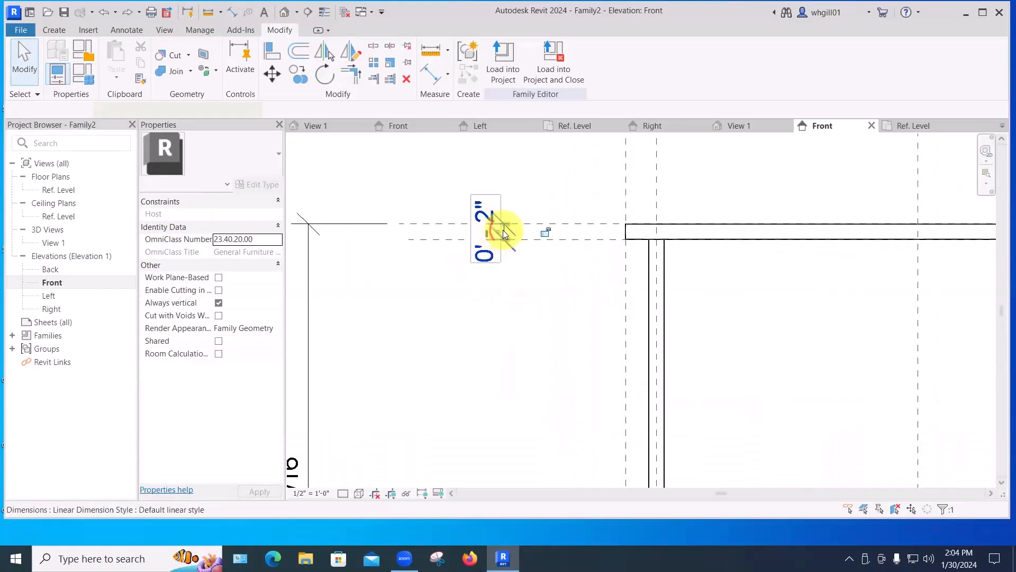
left_click(547, 233)
left_click(539, 321)
scroll(538, 320, "down", 5)
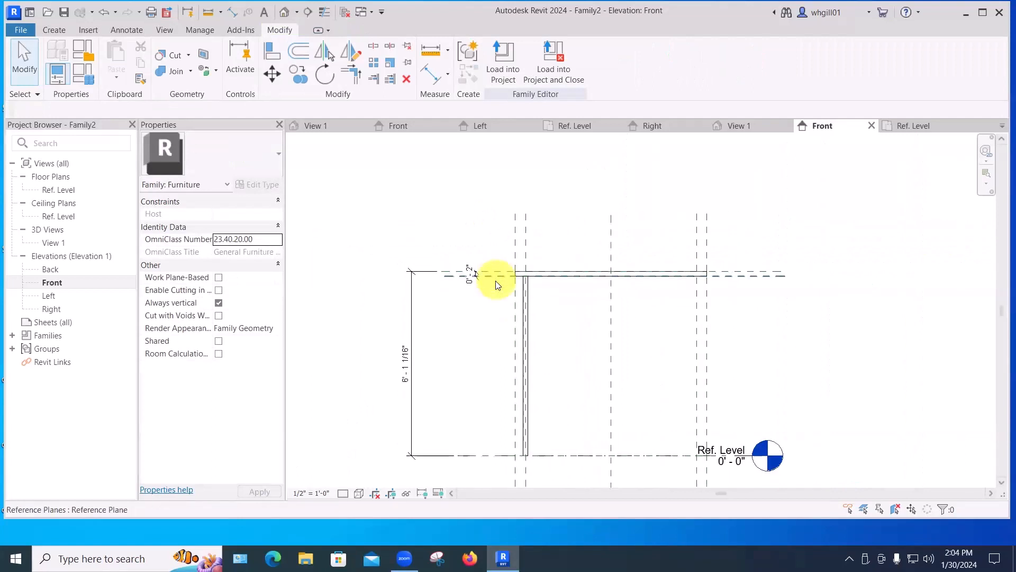
scroll(492, 316, "down", 1)
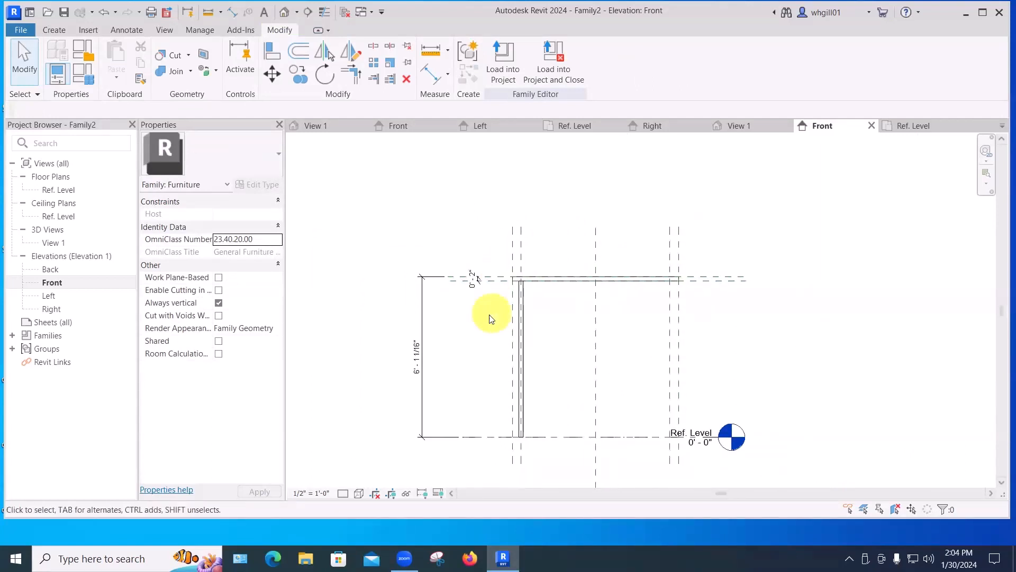
Select the top reference plane and set the overall height dimension to 2'.
left_click(491, 274)
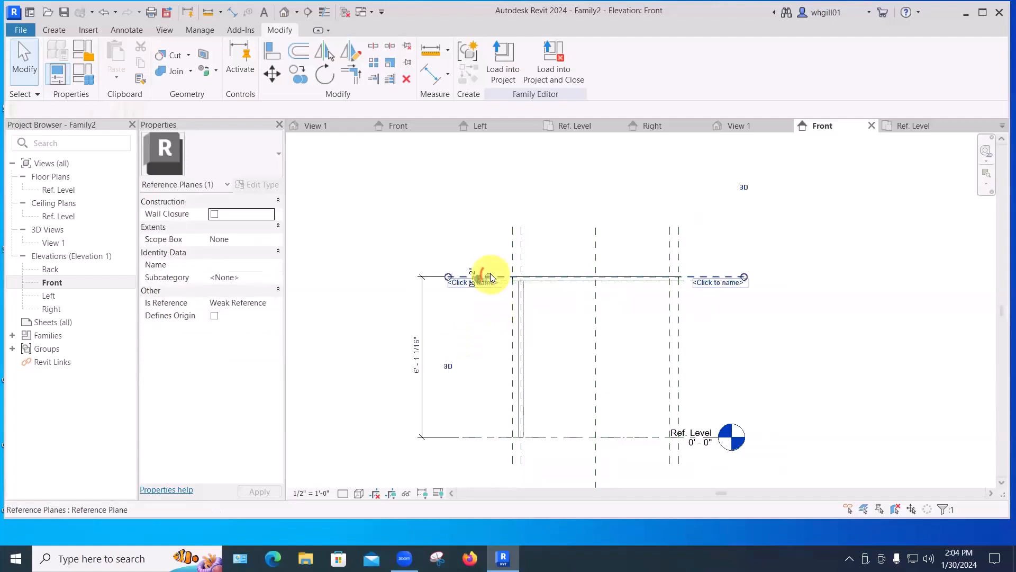
left_click(417, 351)
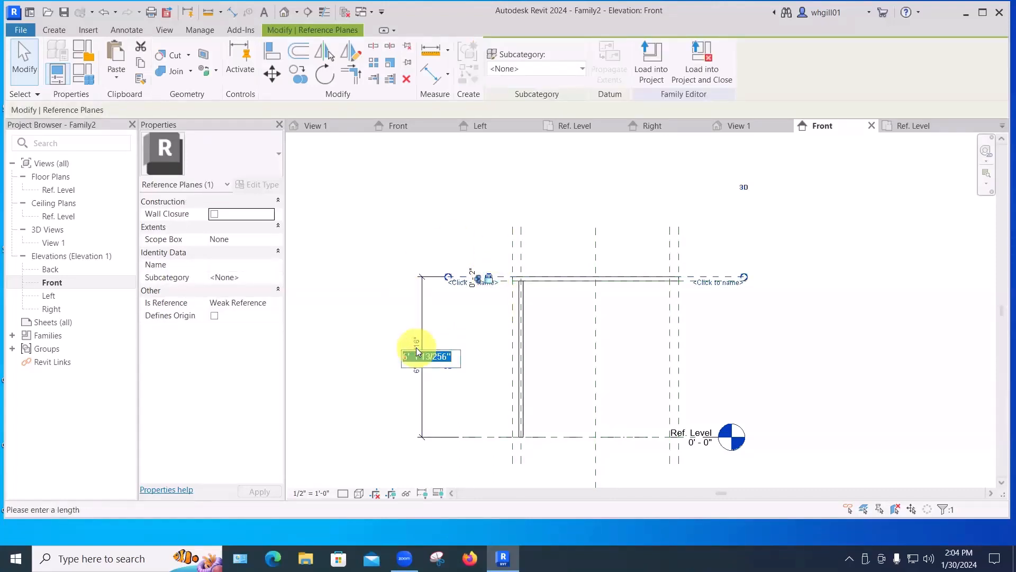
type("24")
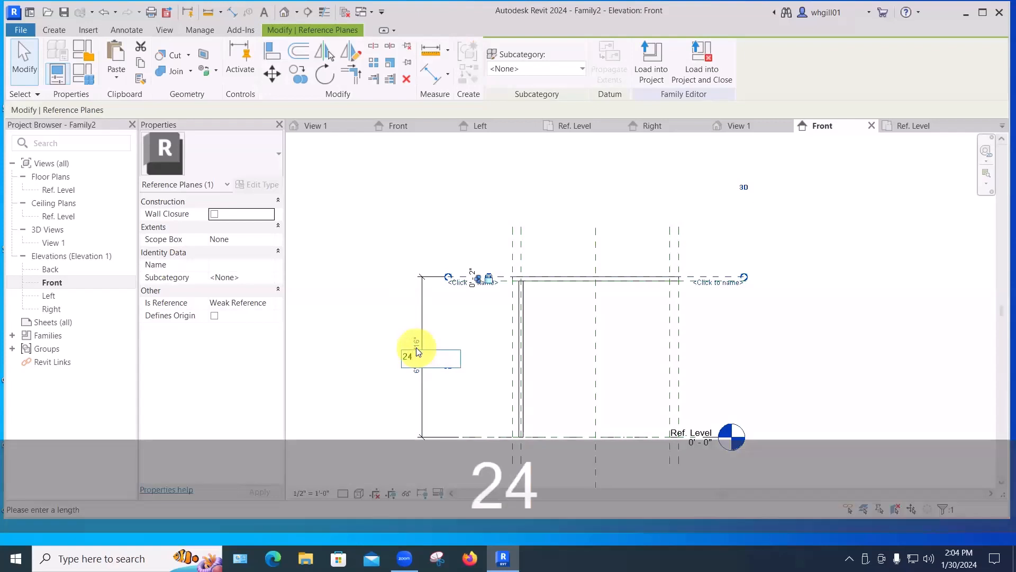
key("BackSpace")
type("'")
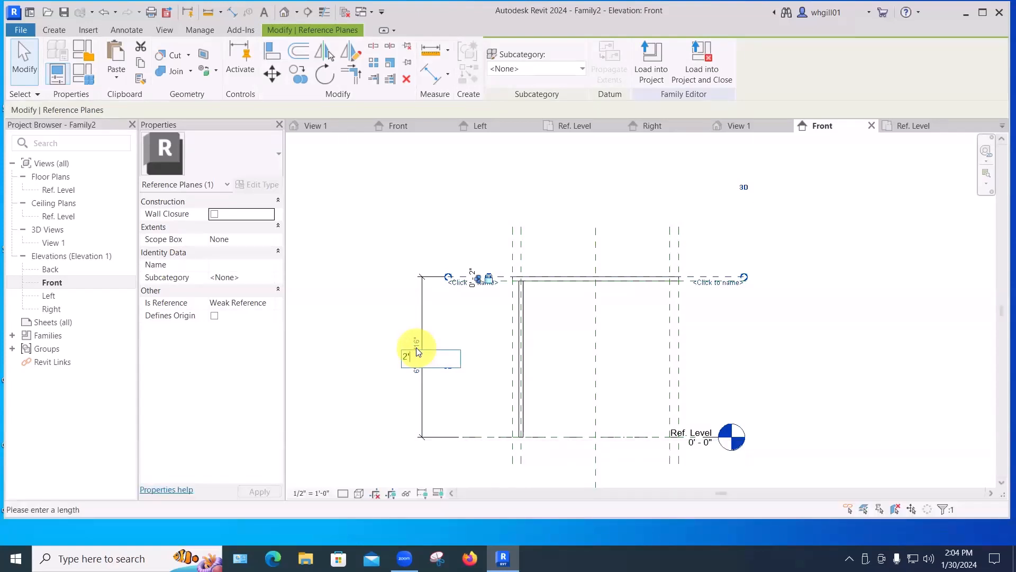
key("Return")
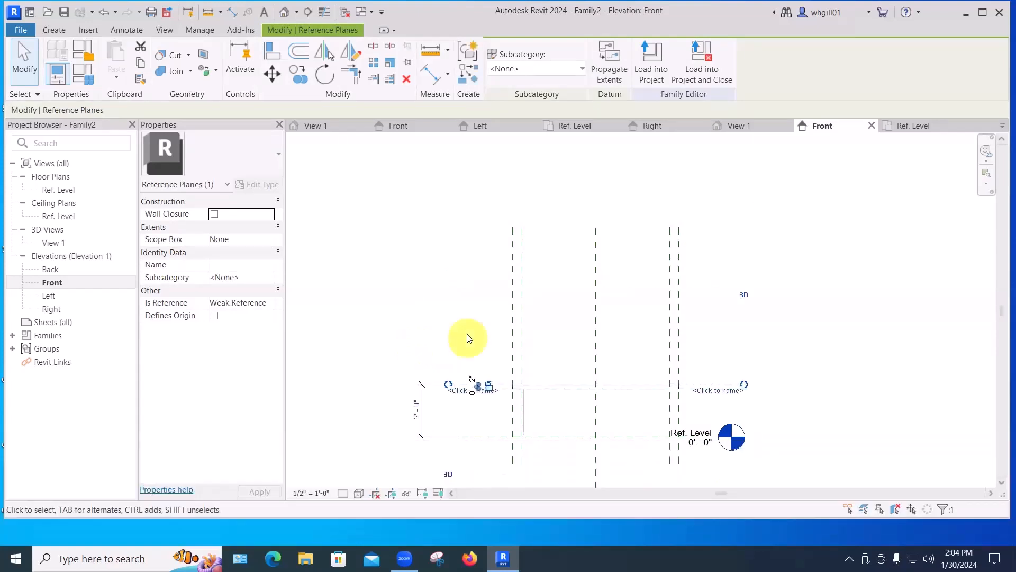
Open the Ref. Level floor plan and start editing the leg extrusion's sketch.
left_click(468, 331)
middle_click_drag(754, 361, 752, 336)
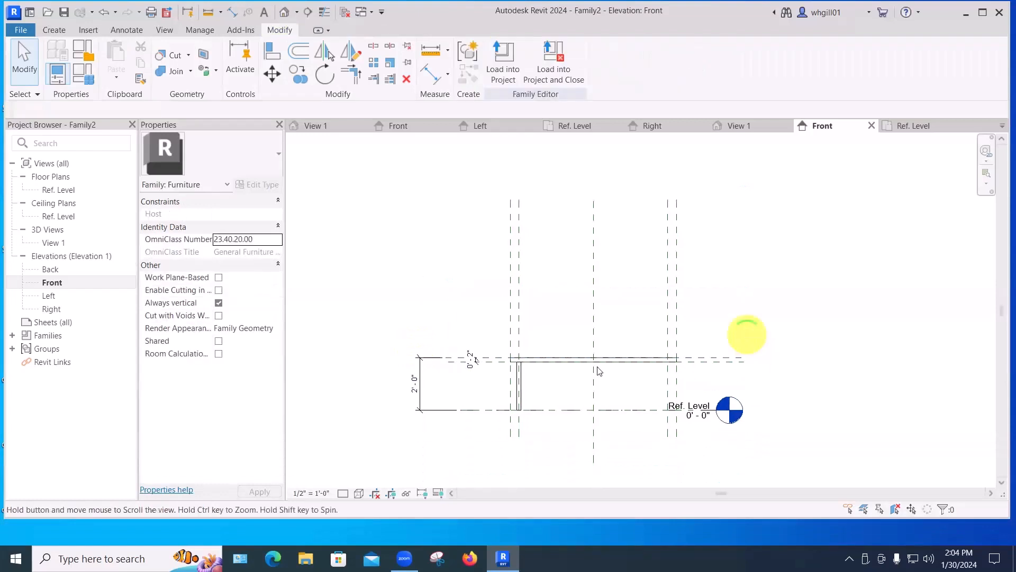
scroll(578, 331, "up", 3)
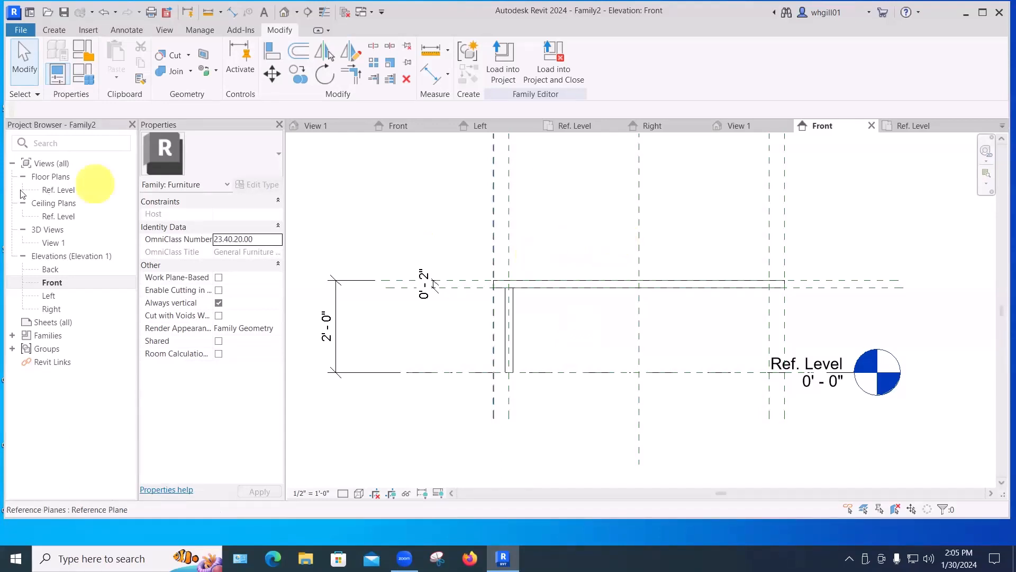
double_click(59, 189)
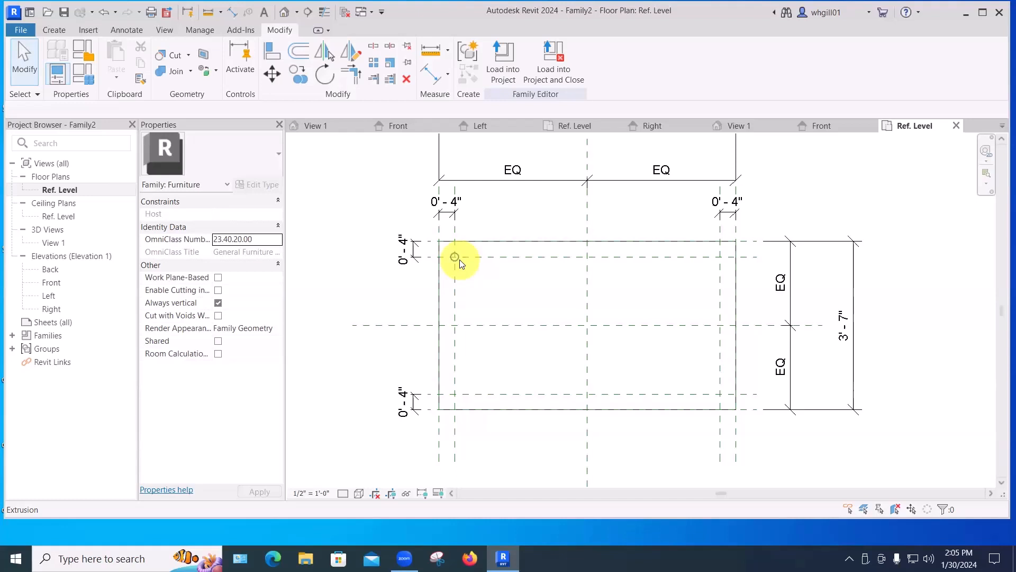
left_click(459, 259)
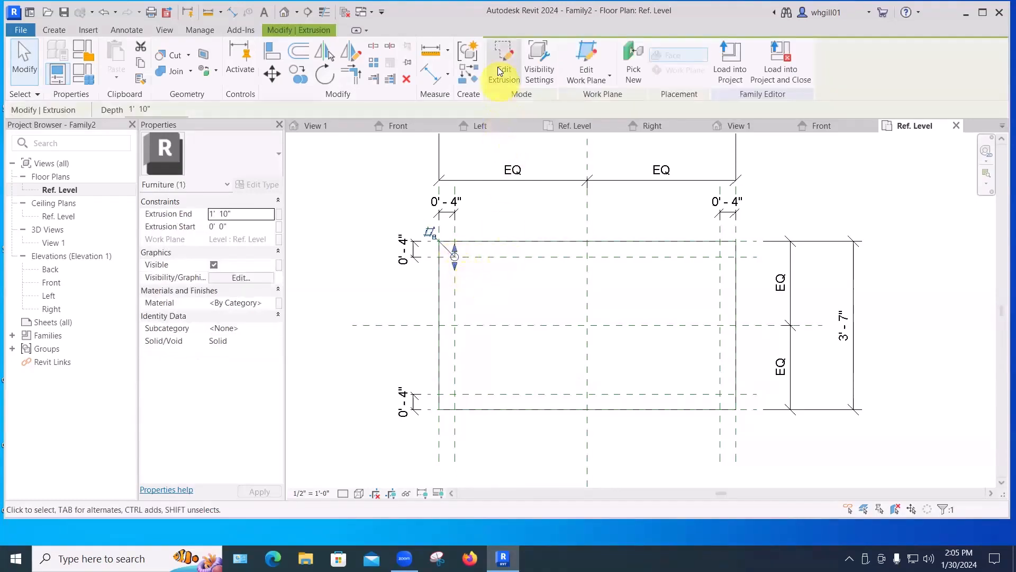
left_click(501, 65)
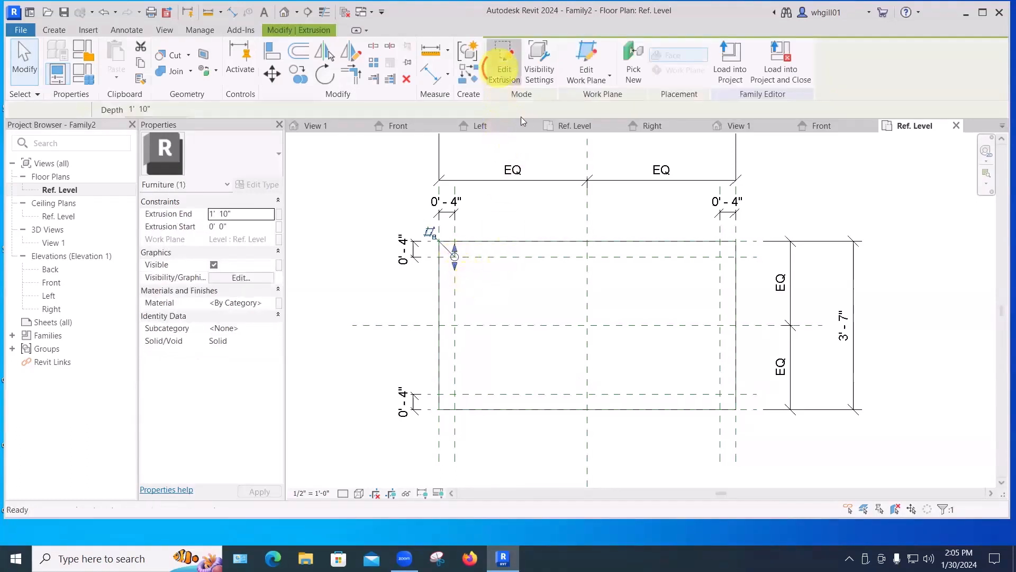
left_click(458, 263)
scroll(459, 266, "up", 2)
Copy the leg circle to the other three corner reference-plane intersections and finish the extrusion.
left_click(299, 76)
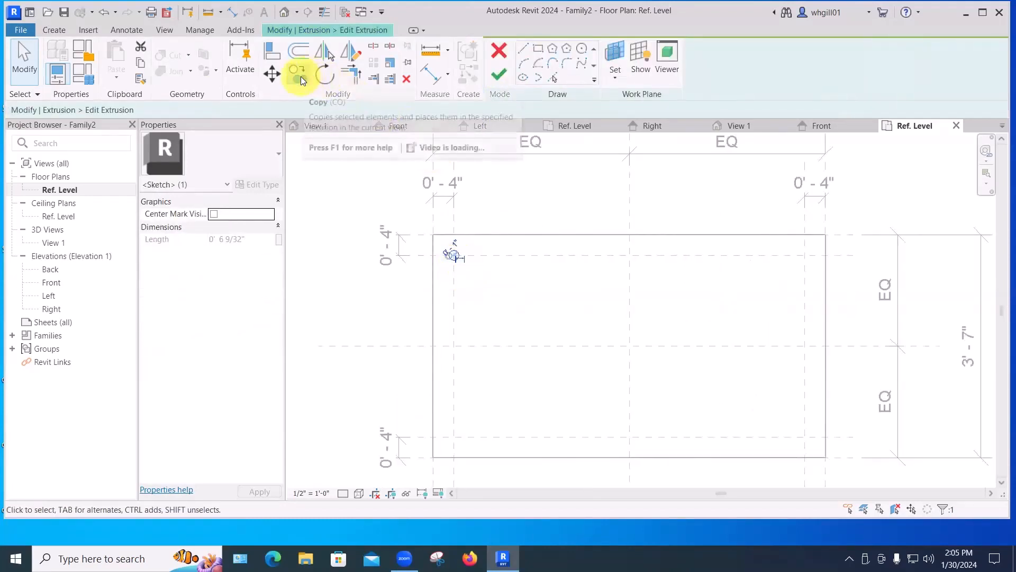
left_click(454, 256)
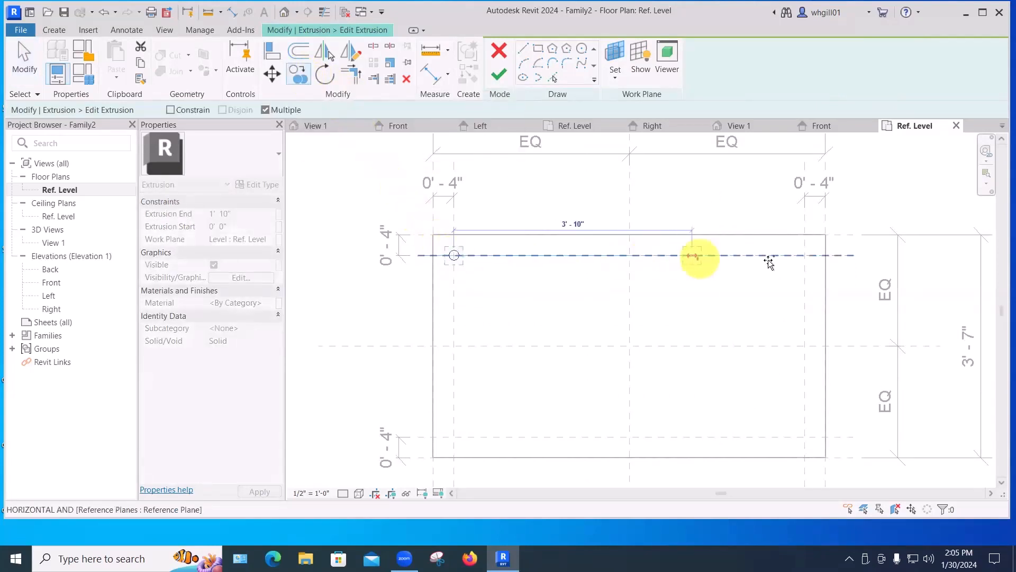
left_click(804, 255)
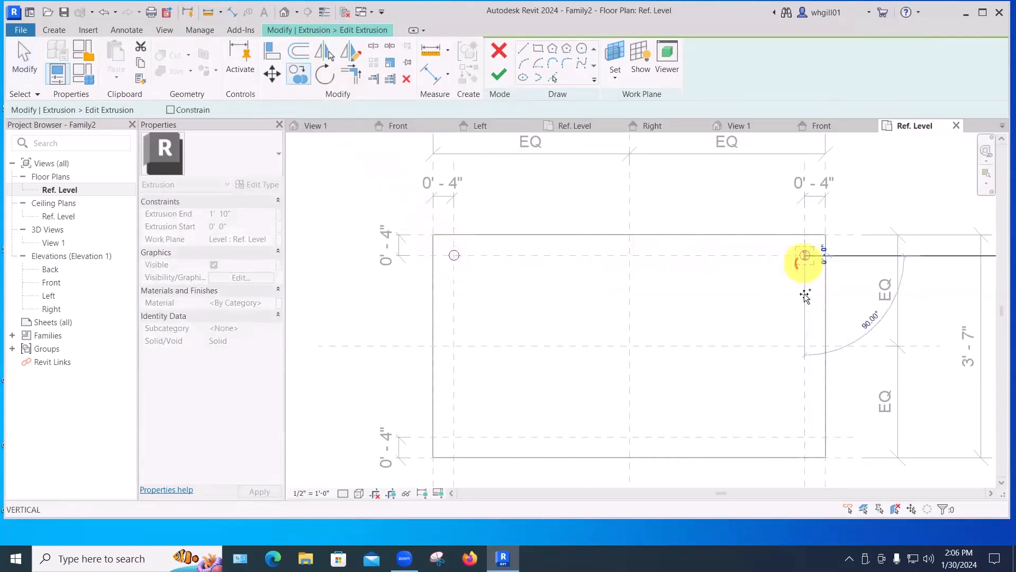
left_click(805, 437)
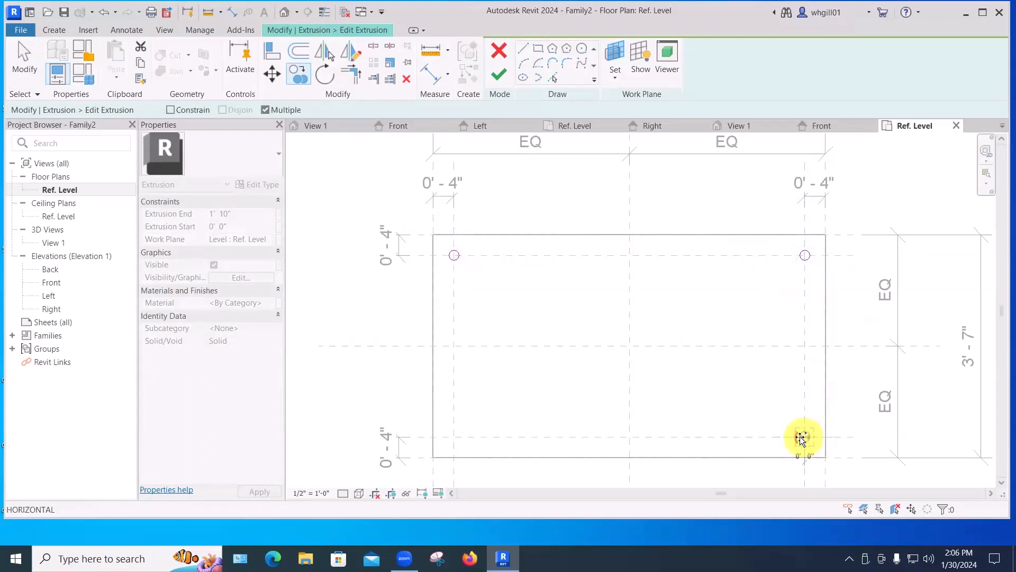
left_click(454, 436)
key("Escape")
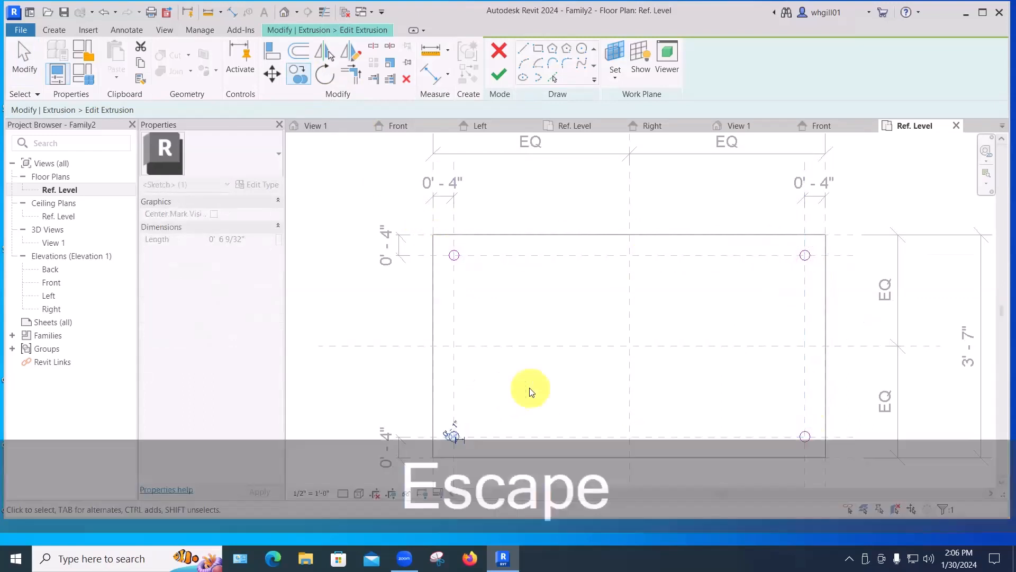
key("Escape")
scroll(535, 296, "down", 3)
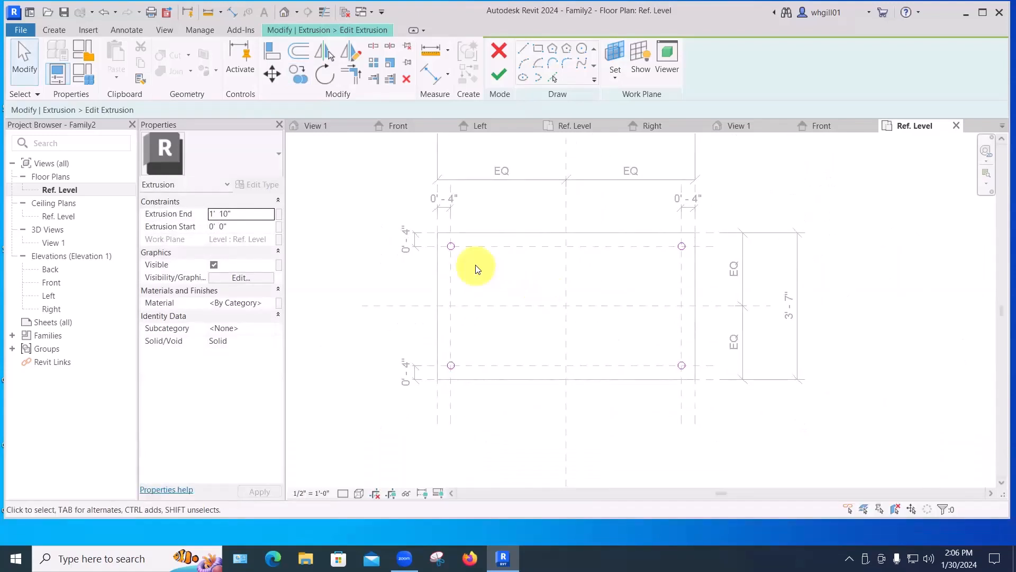
left_click(497, 74)
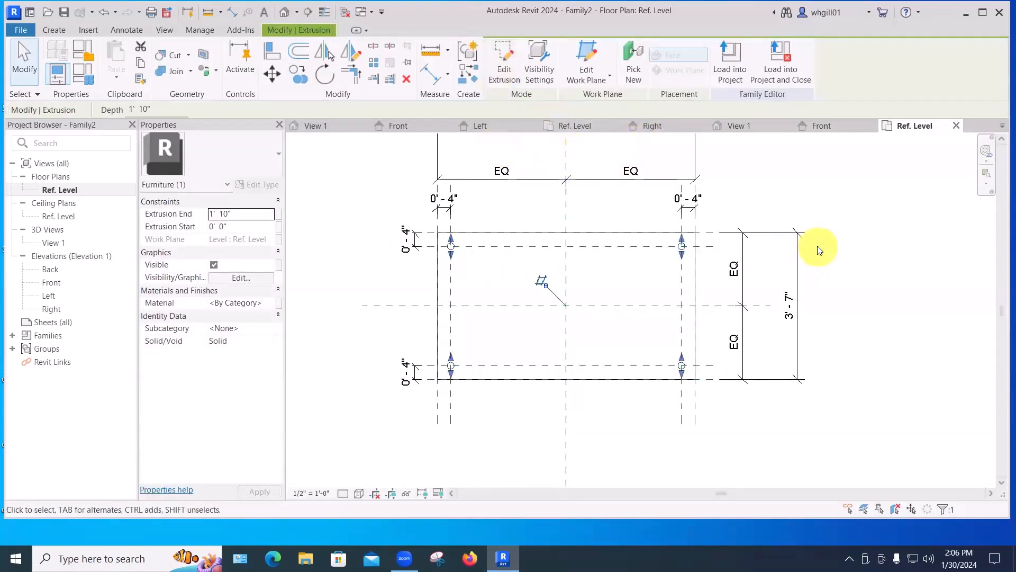
Inspect the table in the front elevation and the 3D view, then return to the floor plan.
left_click(821, 125)
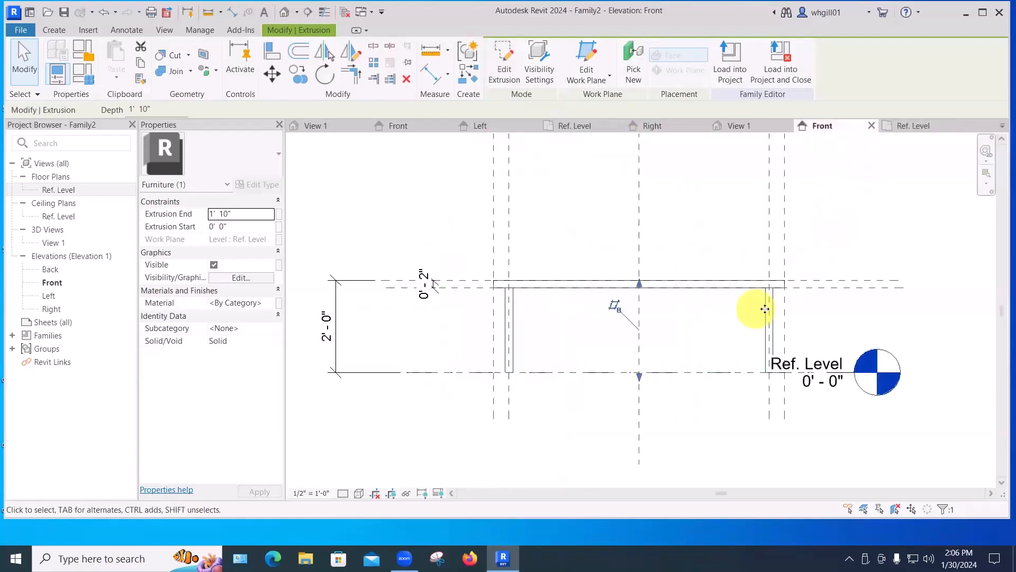
key("Escape")
double_click(54, 243)
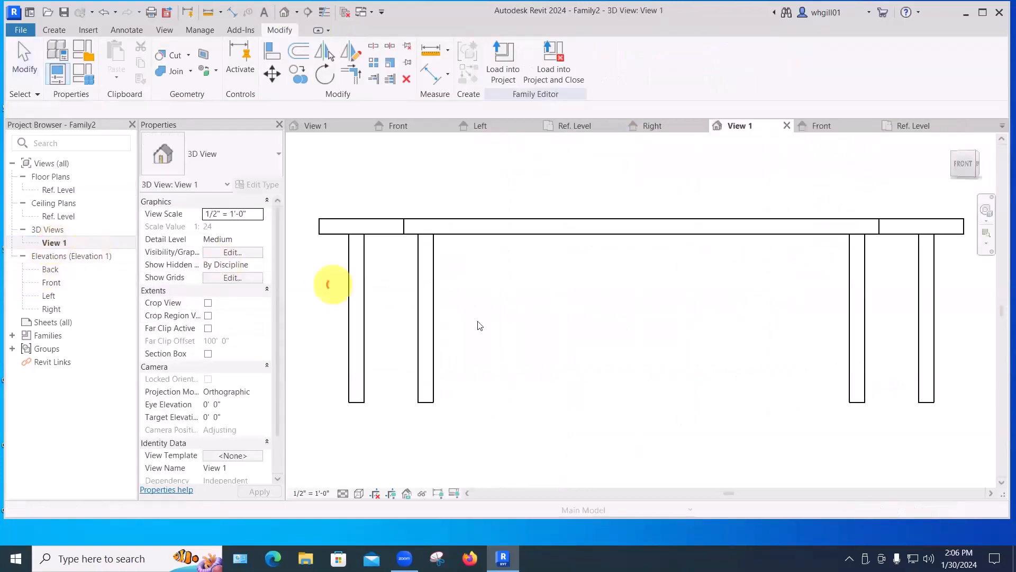
middle_click_drag(537, 367, 526, 377, "shift")
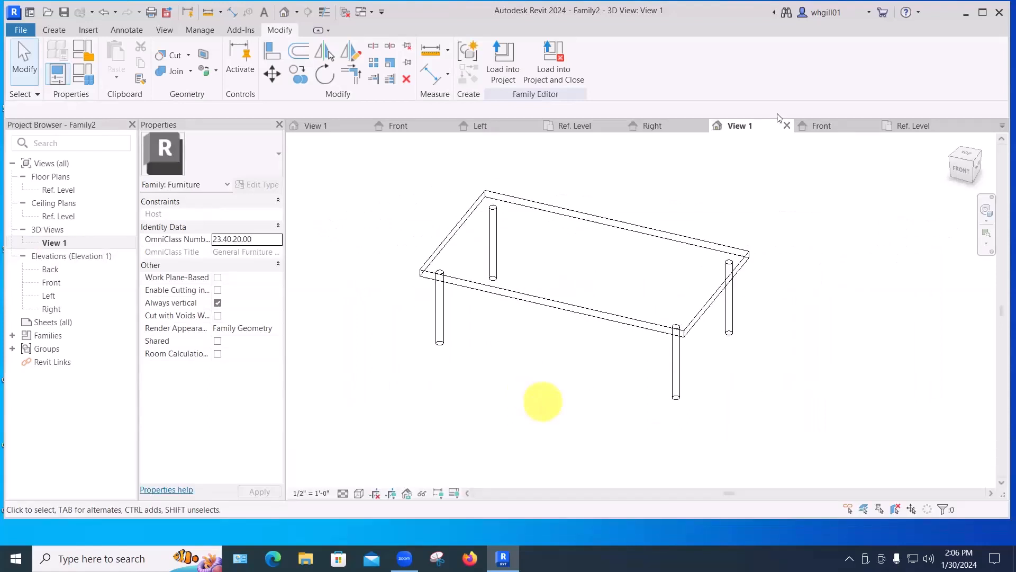
left_click(901, 124)
scroll(794, 237, "down", 2)
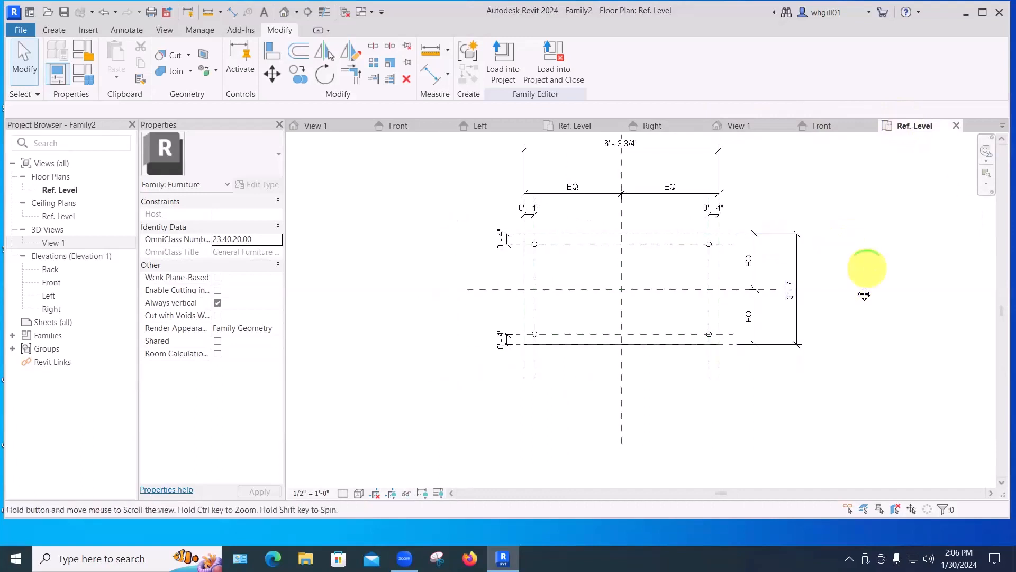
middle_click_drag(865, 286, 836, 315)
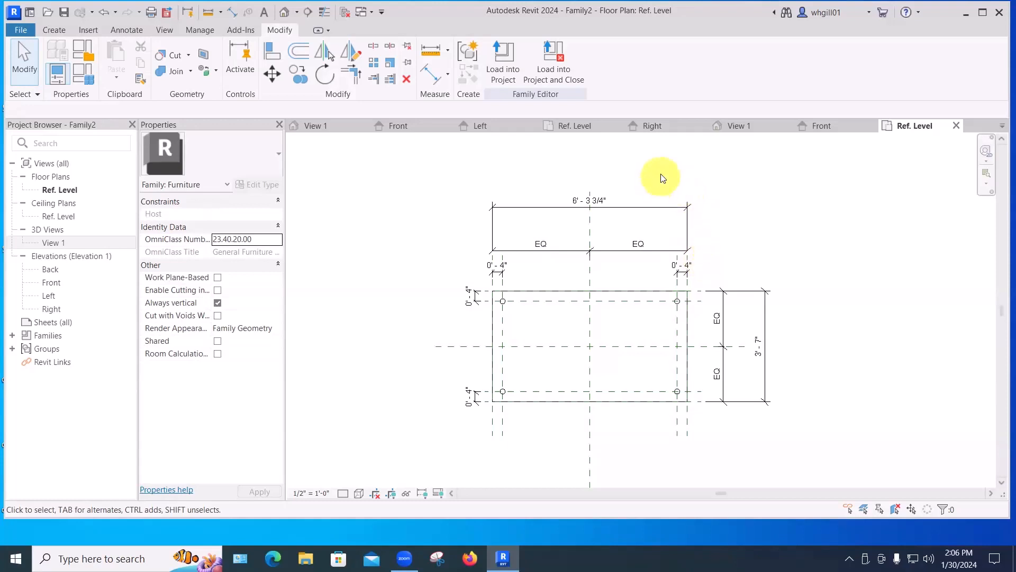
Label the overall length dimension with a new type parameter named length.
left_click(616, 210)
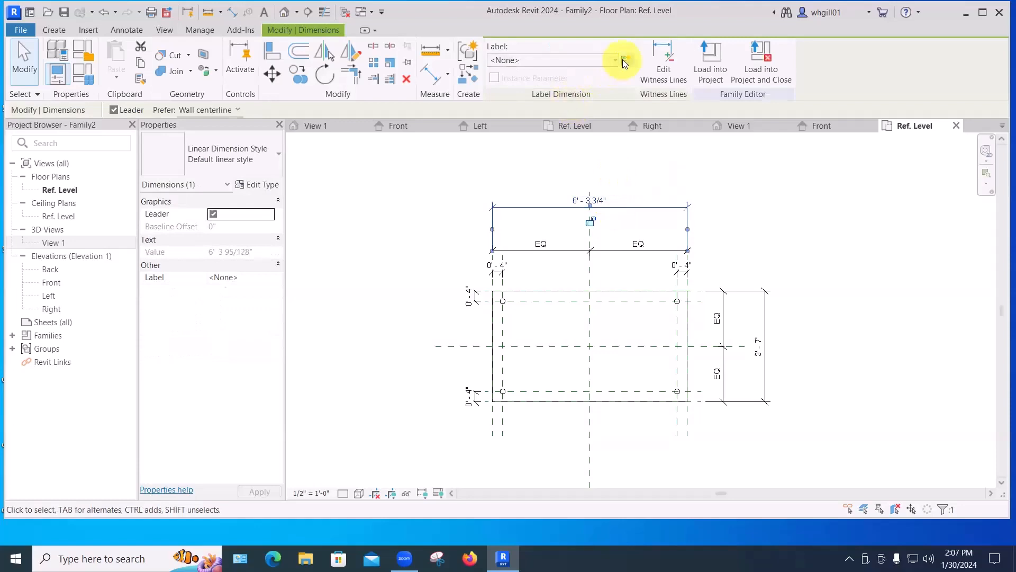
left_click(625, 61)
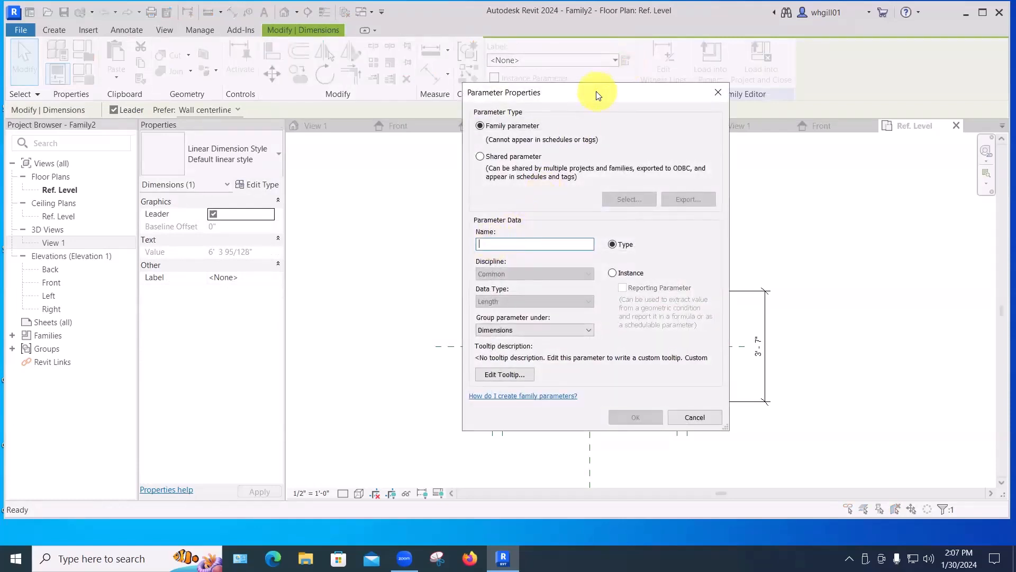
left_click_drag(598, 95, 298, 97)
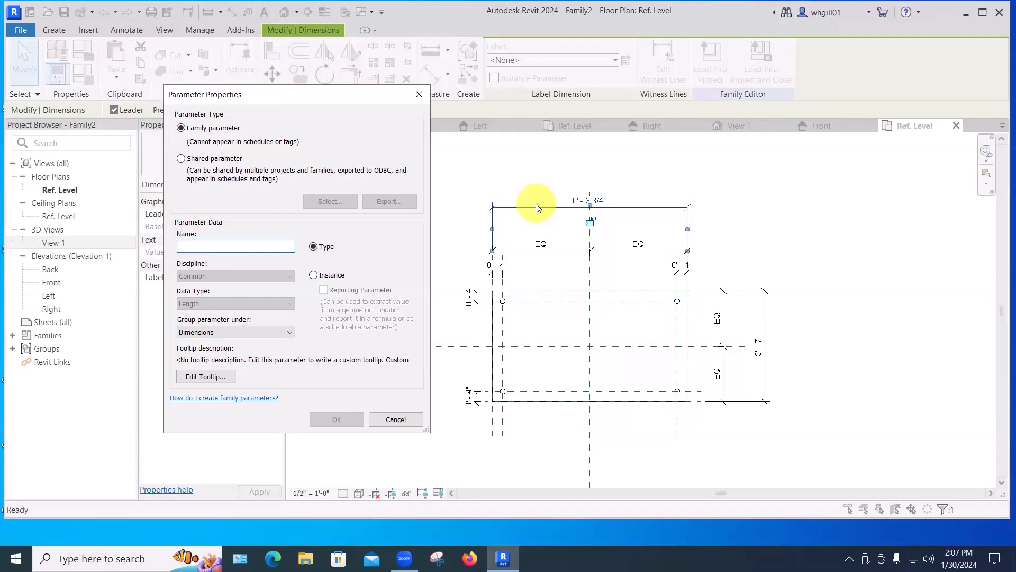
type("length")
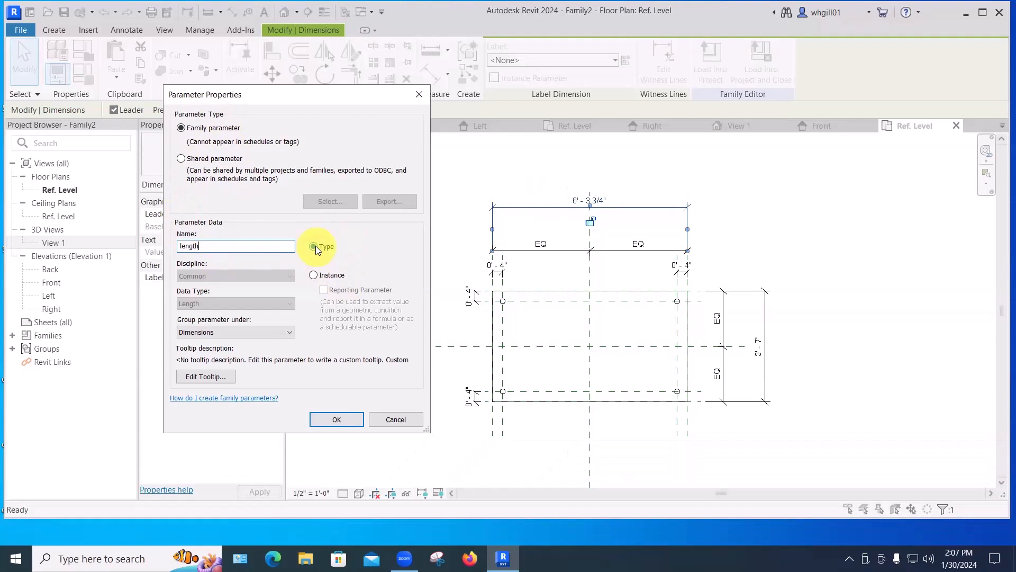
left_click(337, 419)
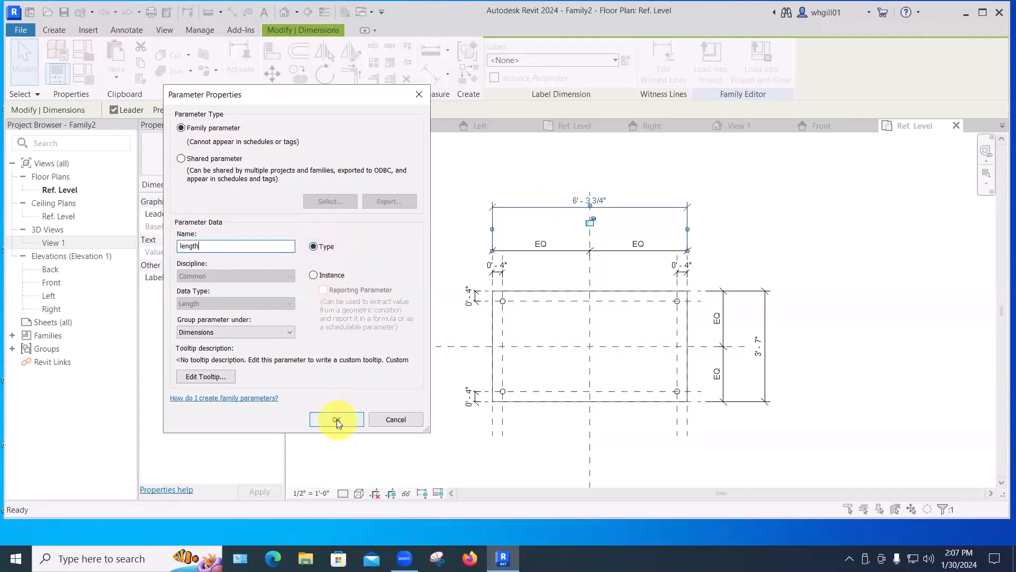
left_click(663, 214)
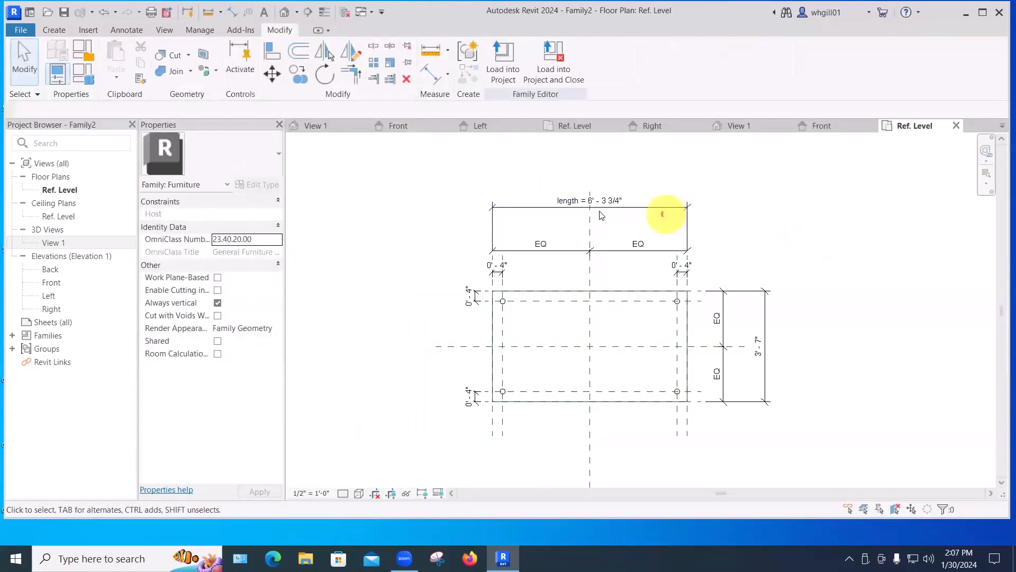
left_click(565, 200)
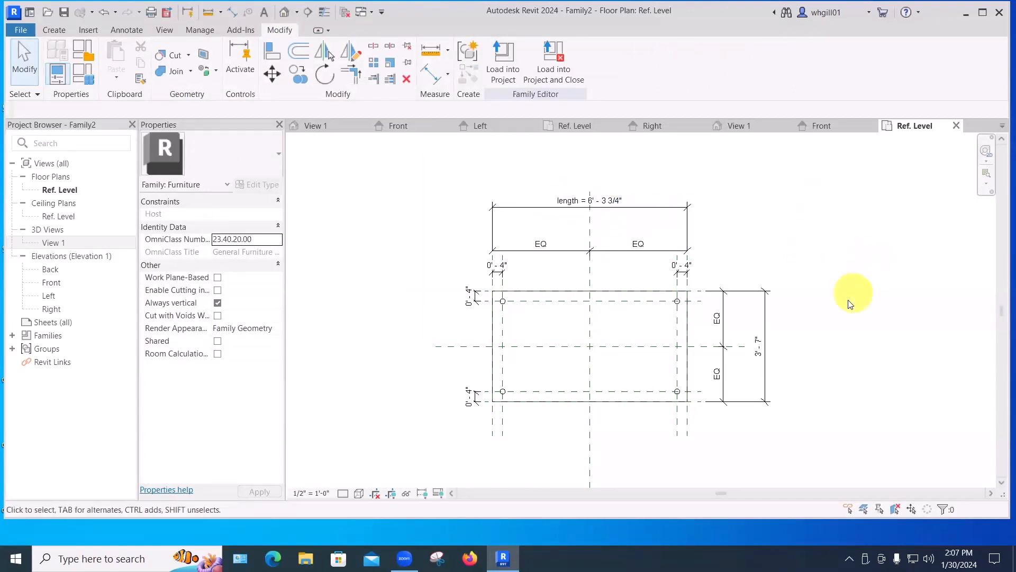
Label the depth dimension in the floor plan with a new type parameter named width.
left_click(766, 335)
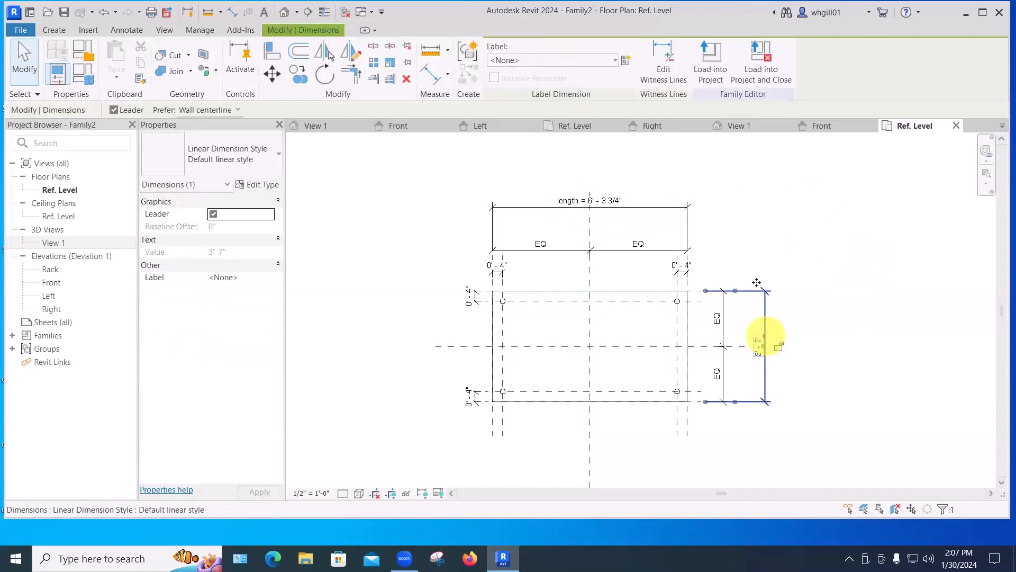
left_click(624, 61)
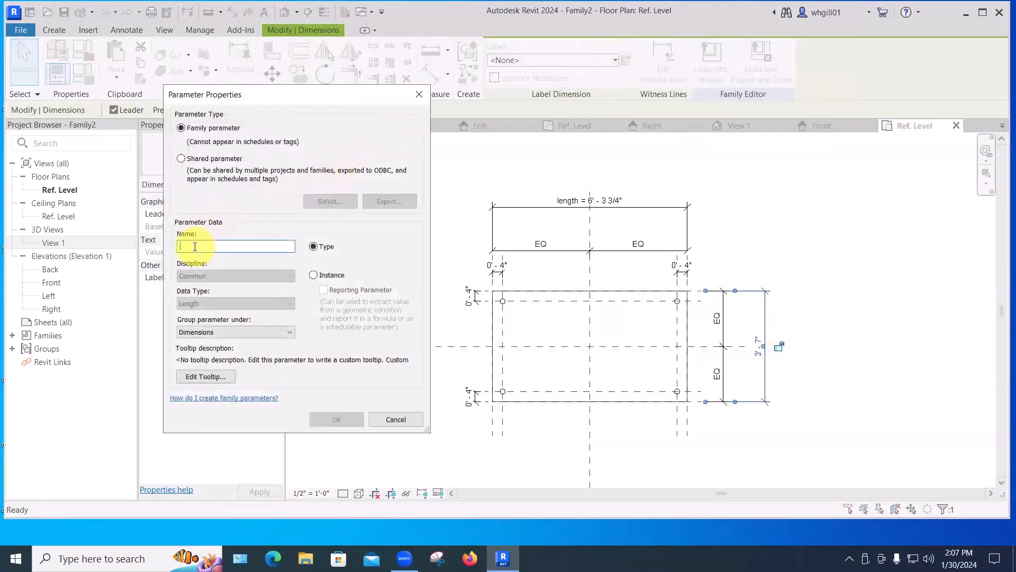
left_click(195, 245)
type("wif")
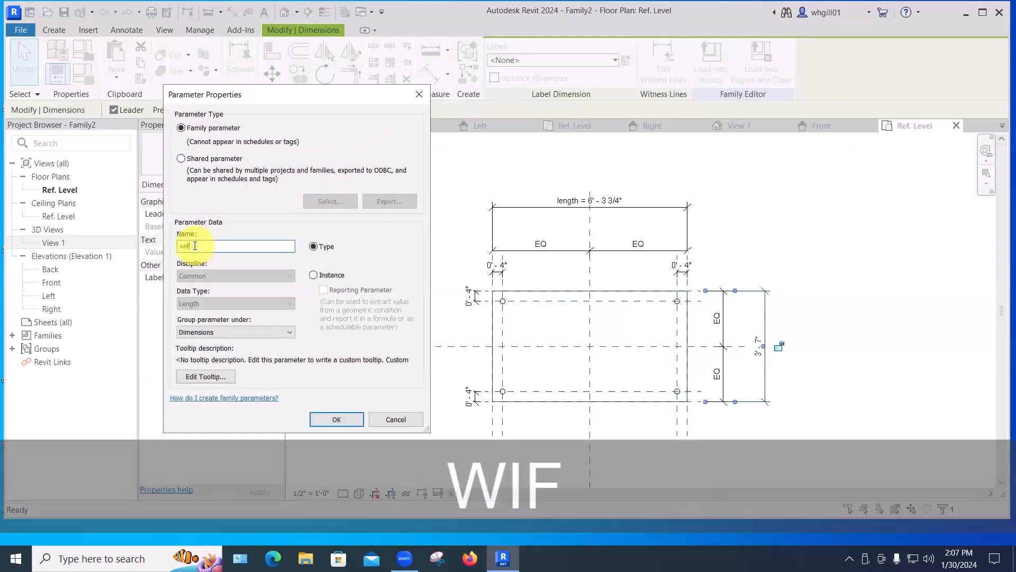
key("BackSpace")
type("dth")
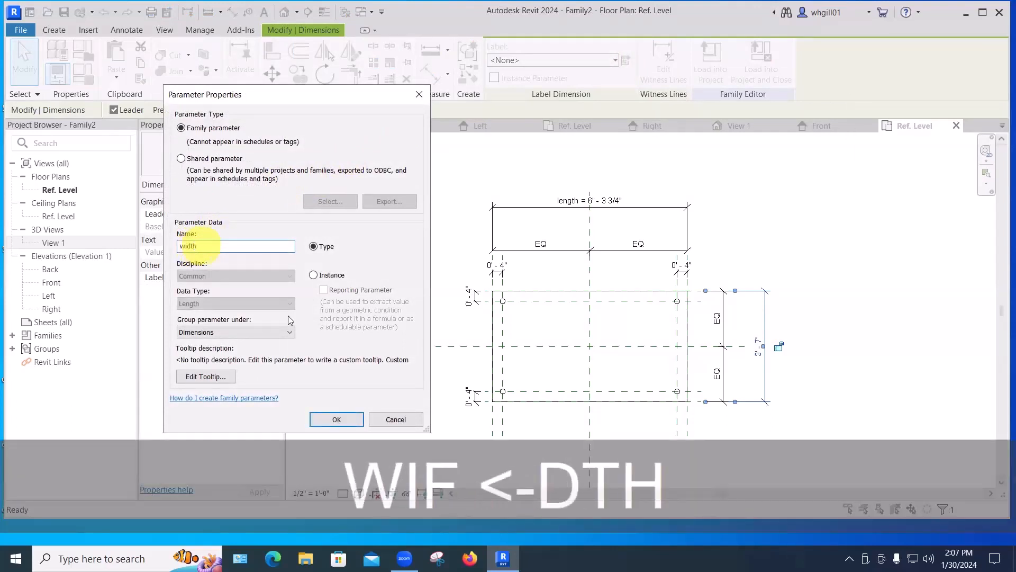
left_click(329, 420)
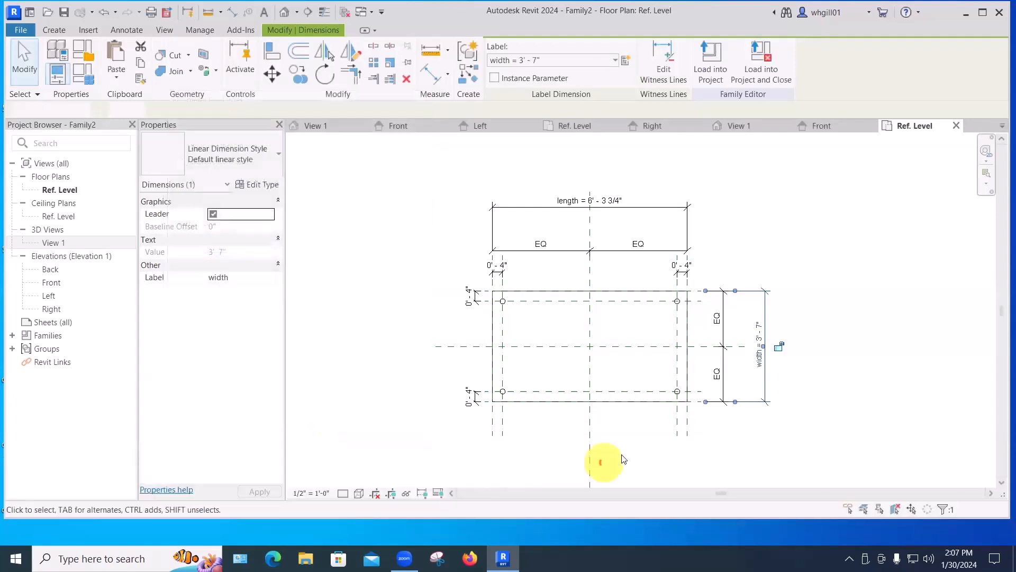
left_click(606, 461)
Open the Front elevation and label the overall height dimension with a new type parameter named height.
double_click(51, 282)
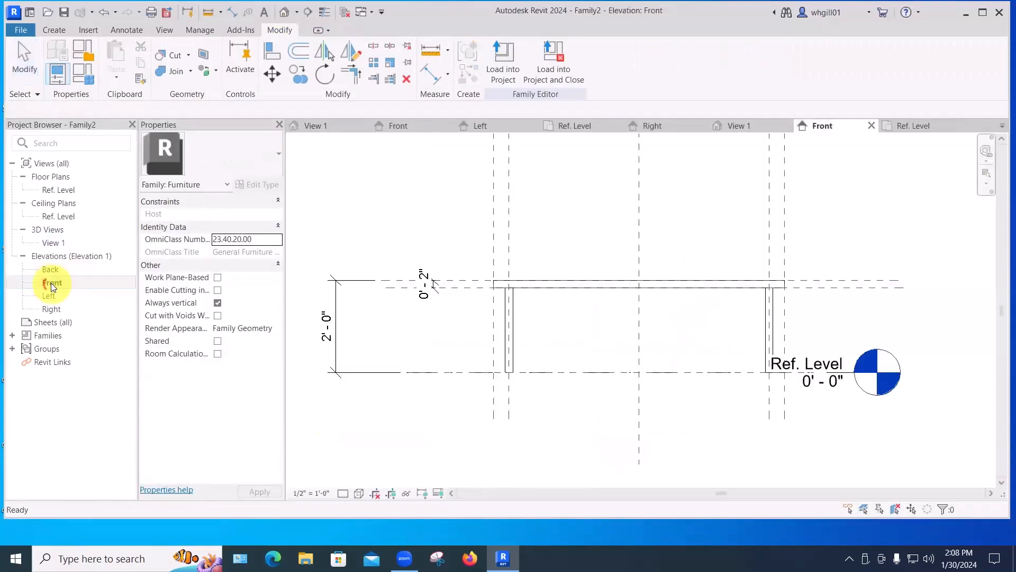
left_click(335, 327)
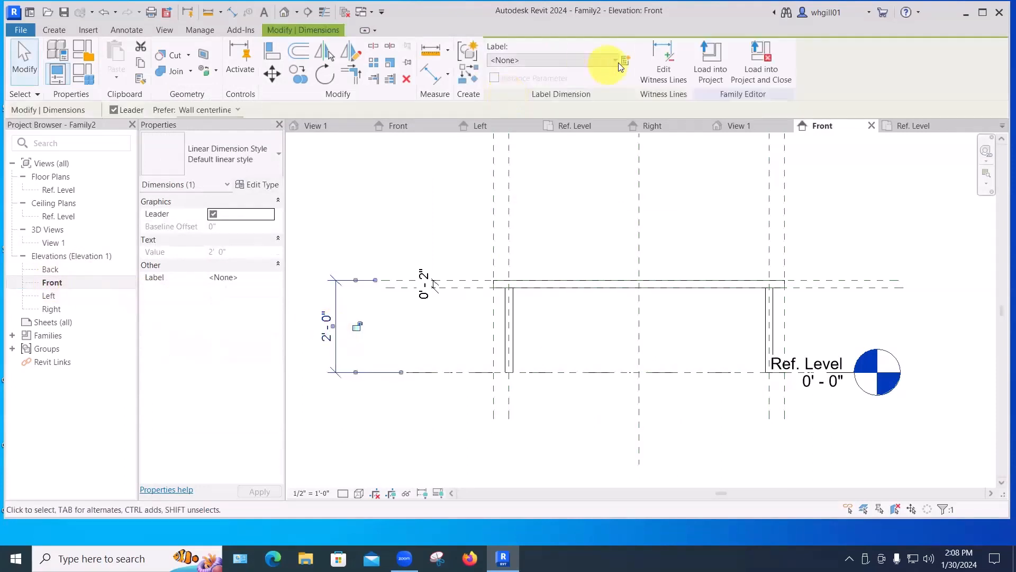
left_click(626, 59)
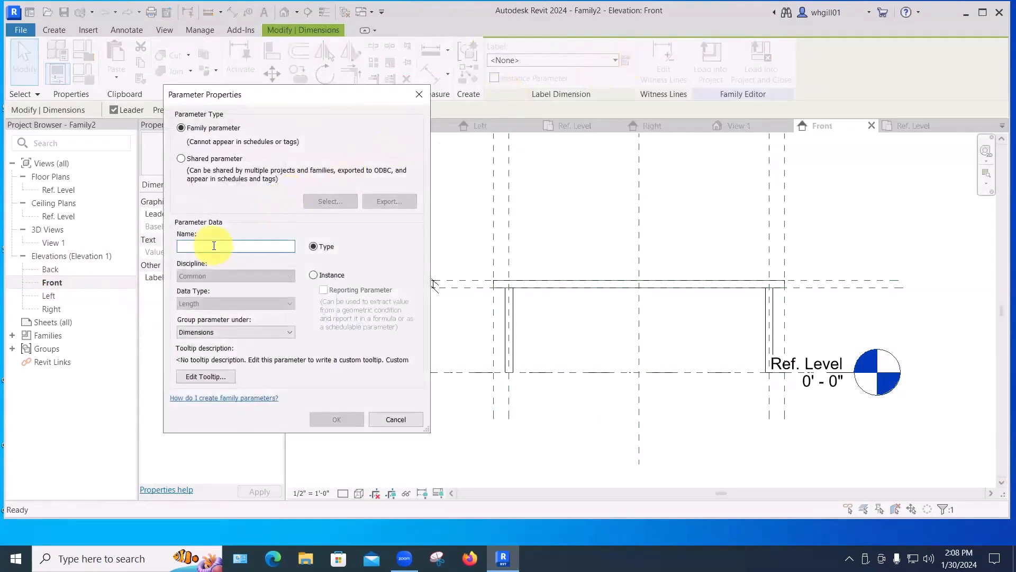
type("height")
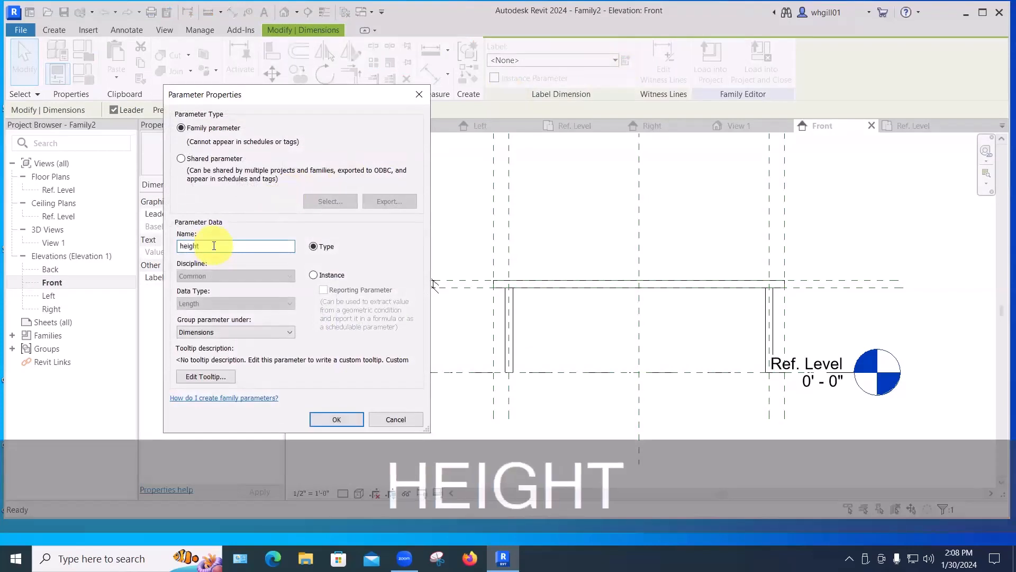
left_click(336, 419)
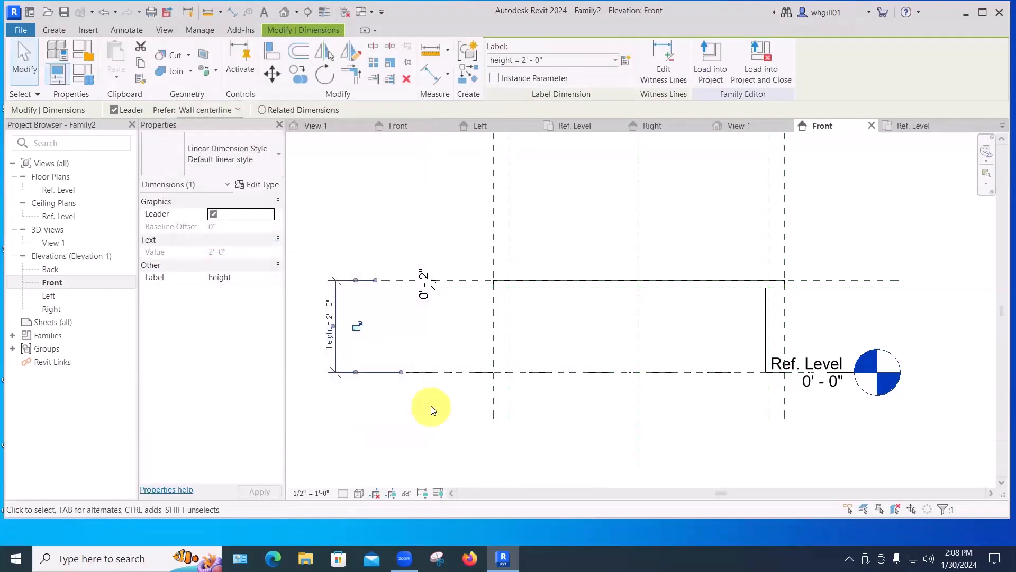
left_click(431, 408)
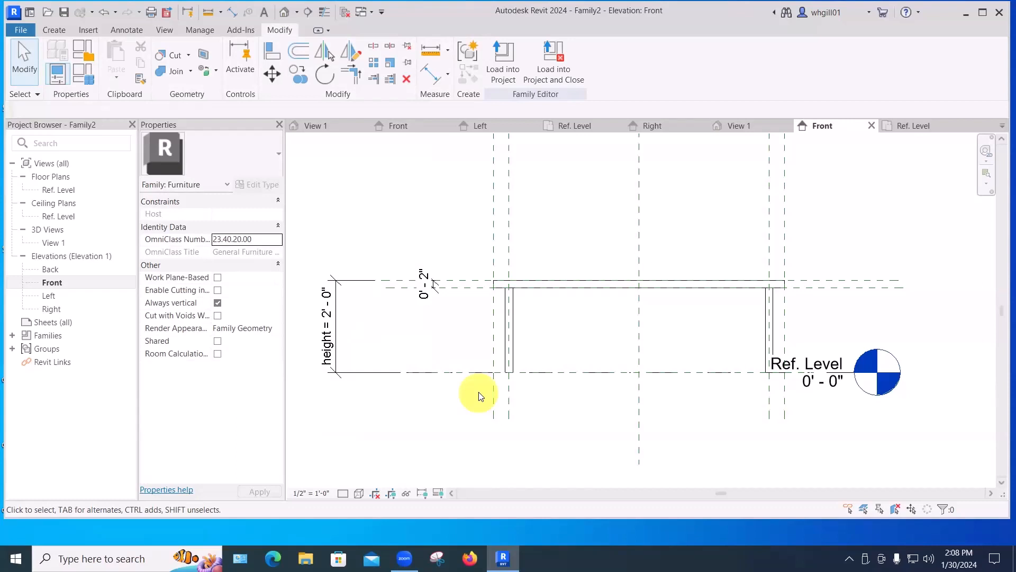
Label the tabletop thickness dimension with a new type parameter named top thickness.
scroll(419, 289, "up", 4)
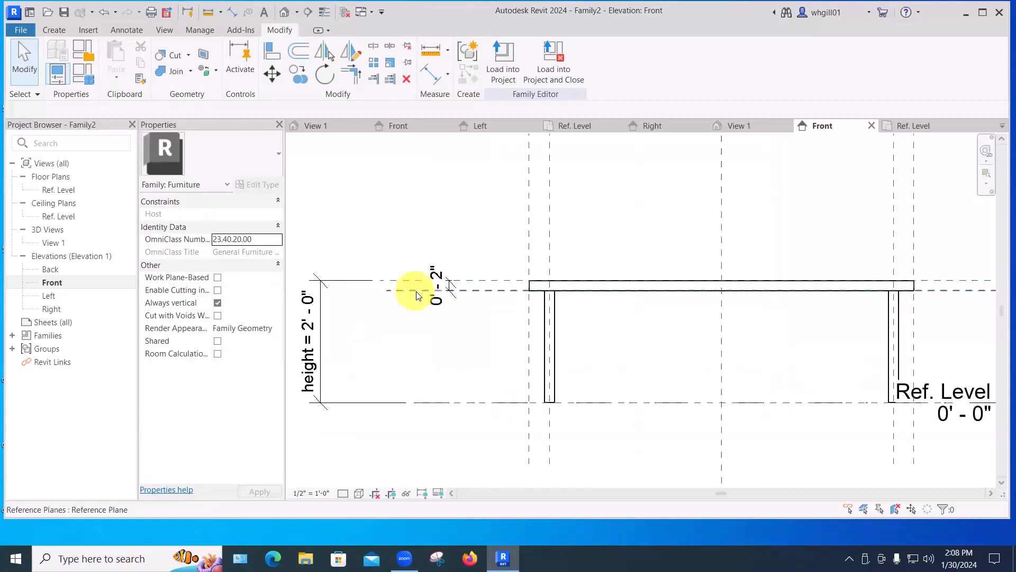
left_click(476, 291)
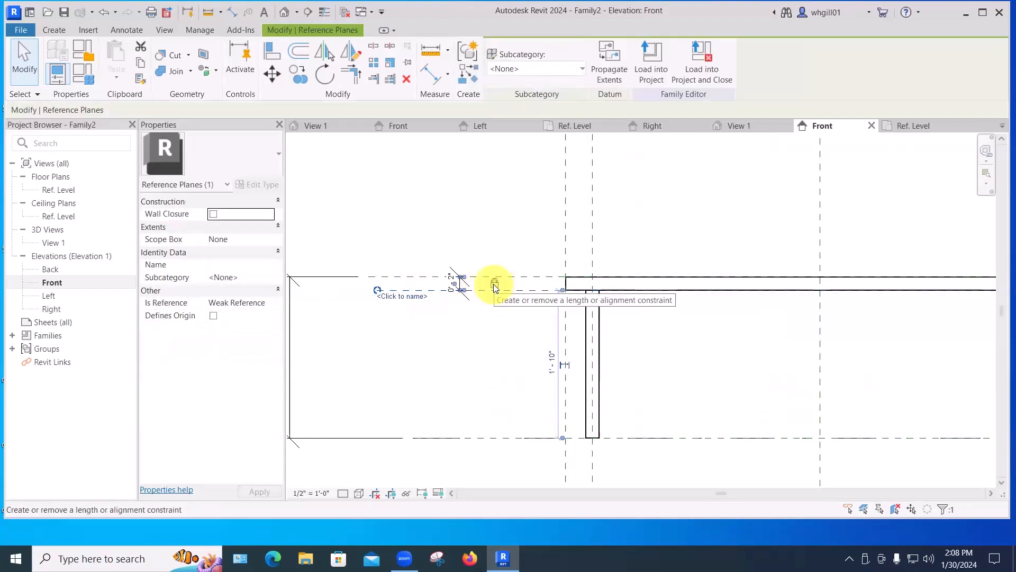
left_click(485, 331)
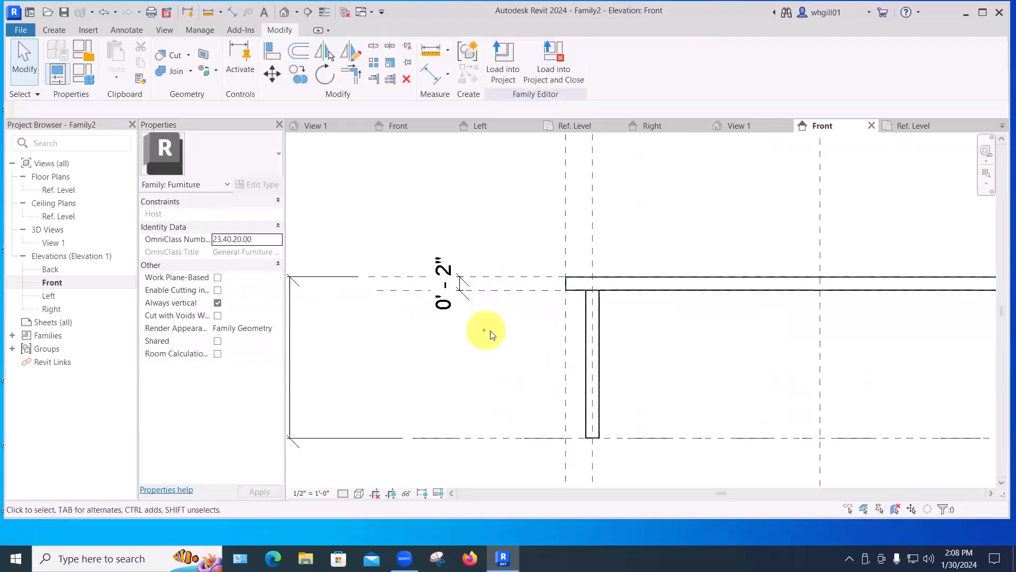
left_click(448, 283)
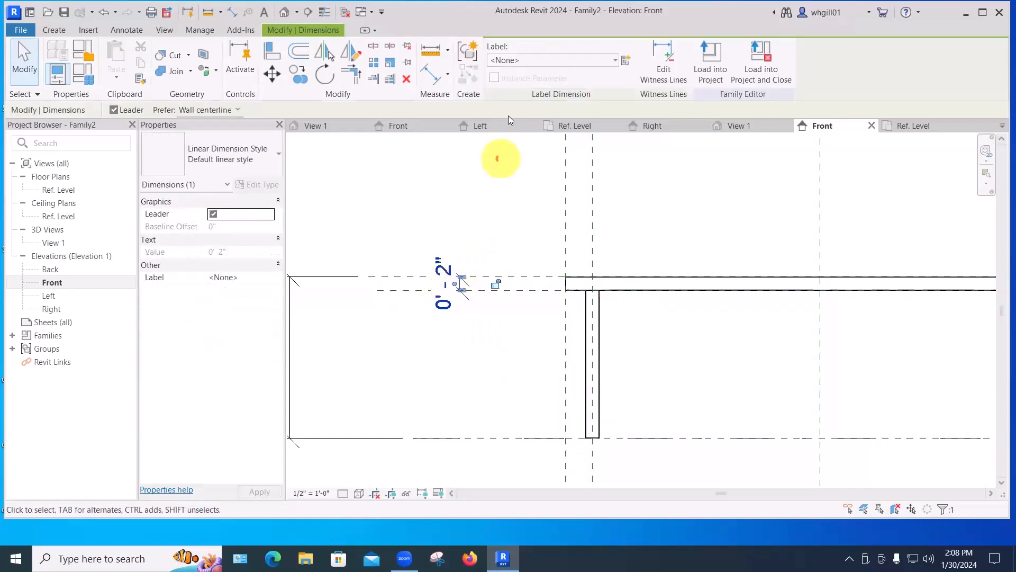
left_click(626, 60)
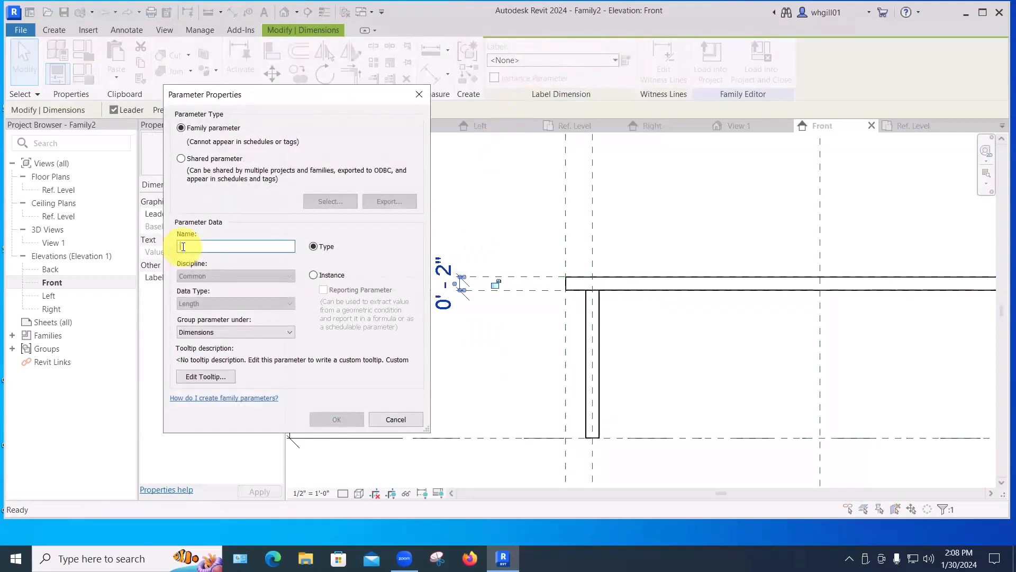
type("top t")
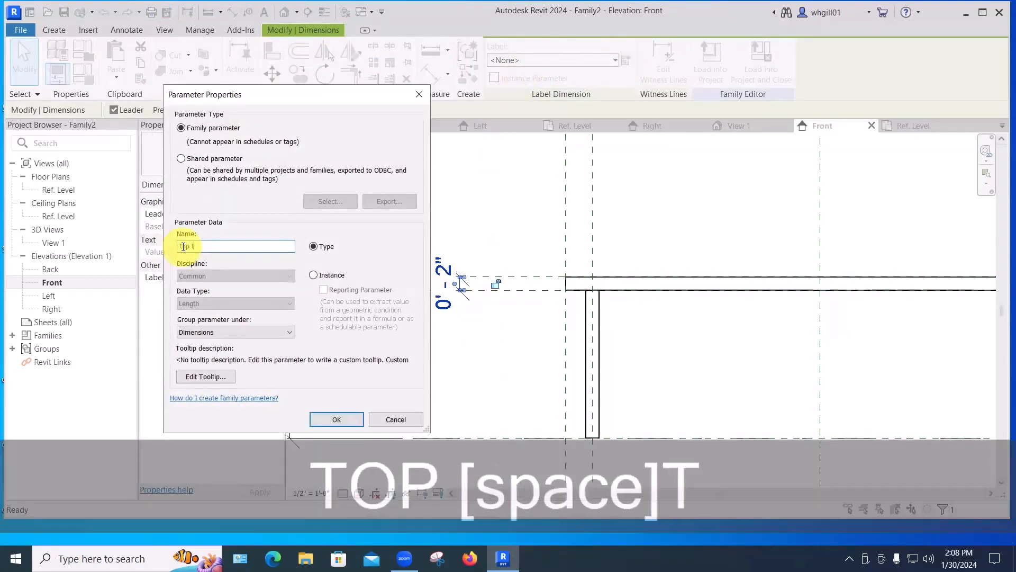
type("hickness")
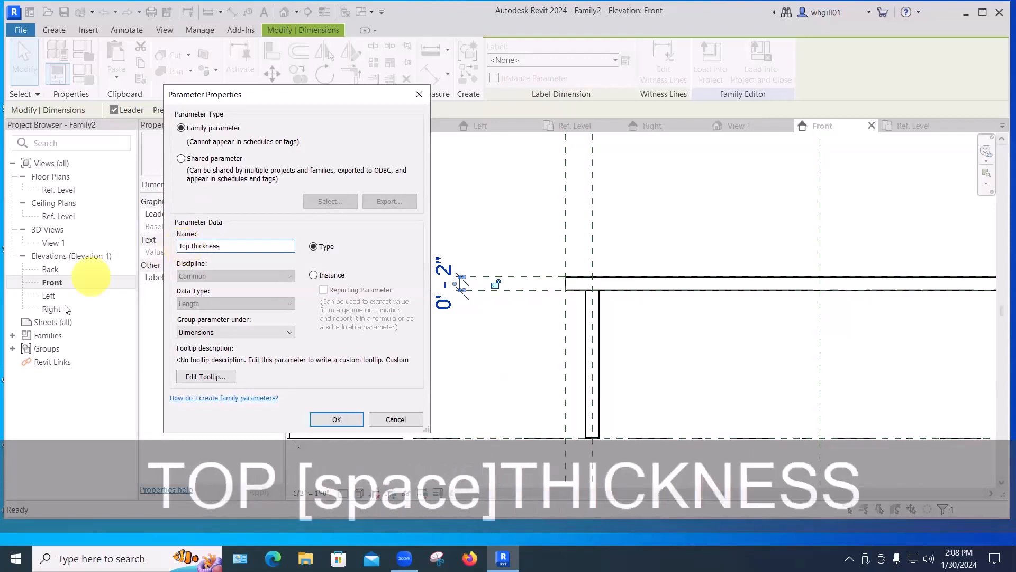
left_click(335, 418)
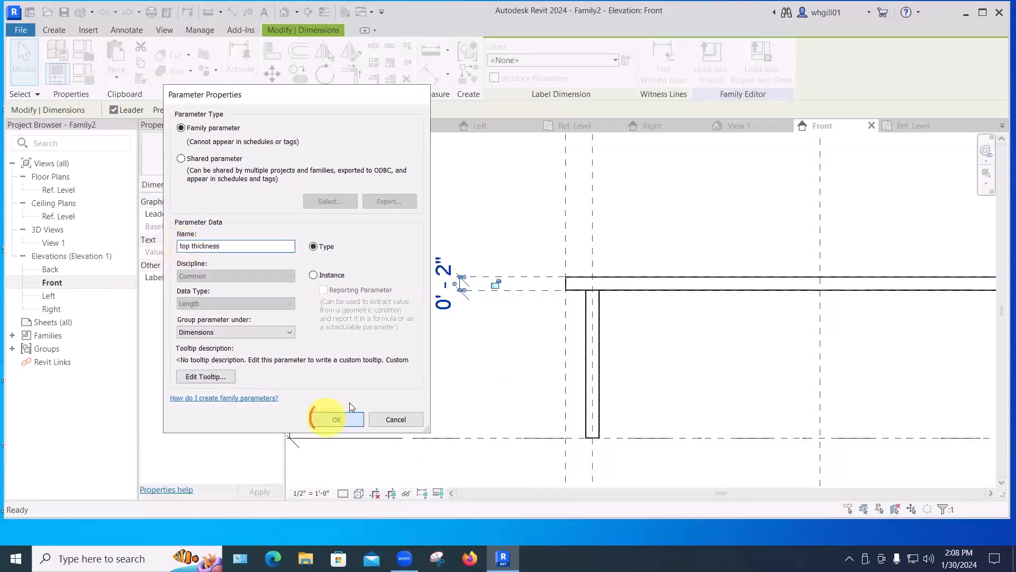
left_click(490, 369)
scroll(495, 368, "down", 3)
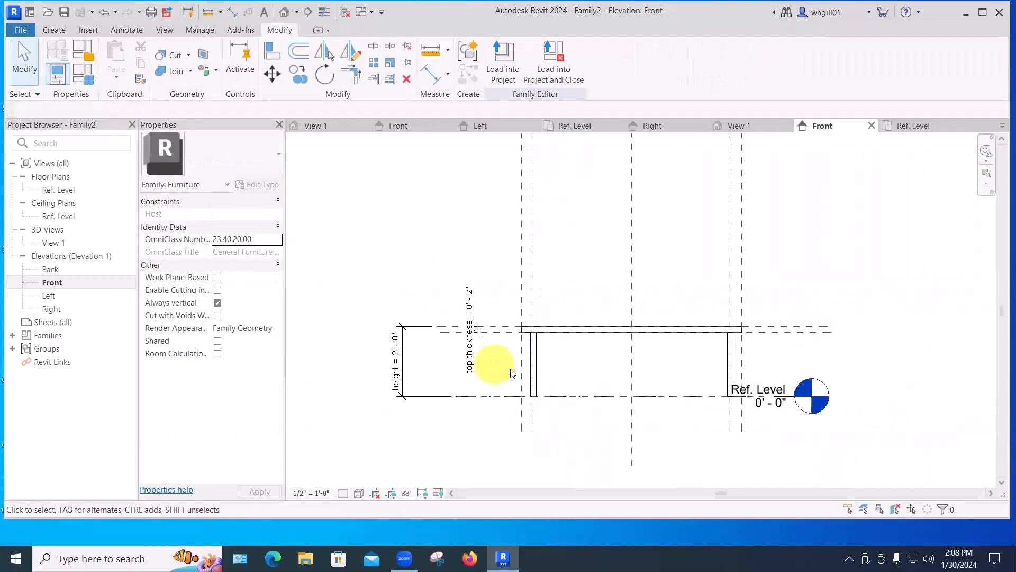
Open Family Types and set the top thickness parameter to 3", applying the change.
middle_click_drag(554, 374, 493, 380)
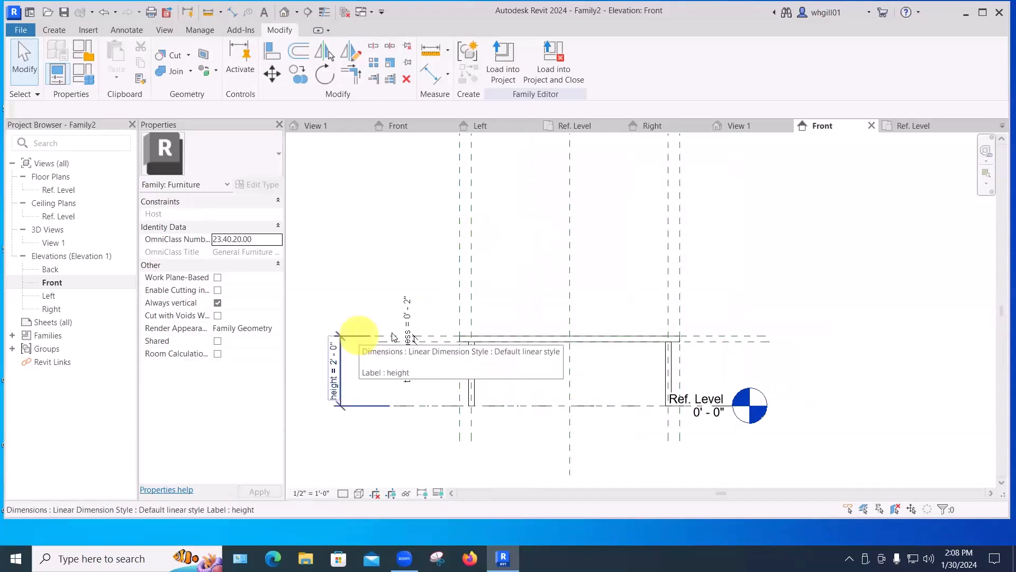
left_click(84, 78)
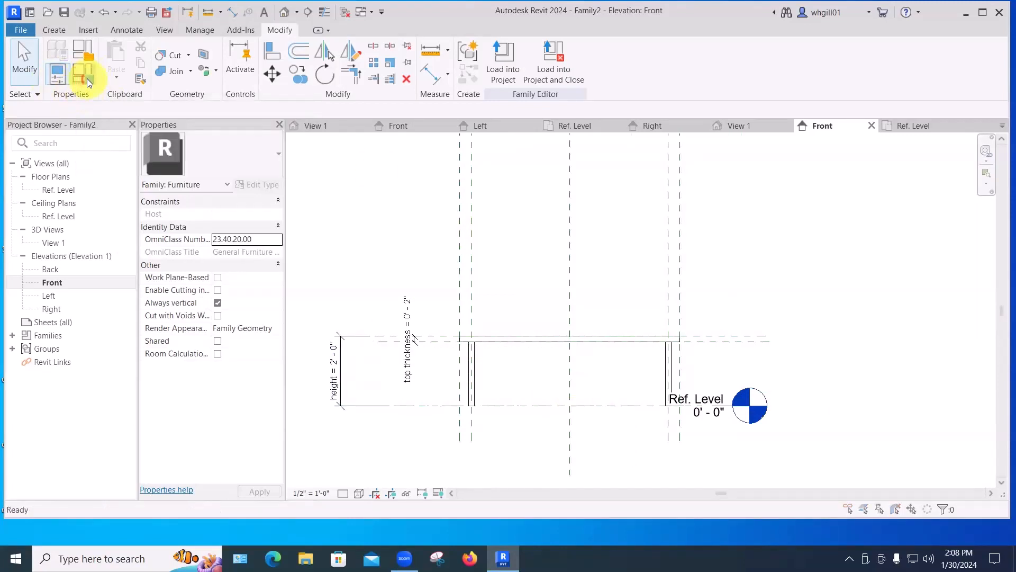
left_click_drag(831, 128, 881, 45)
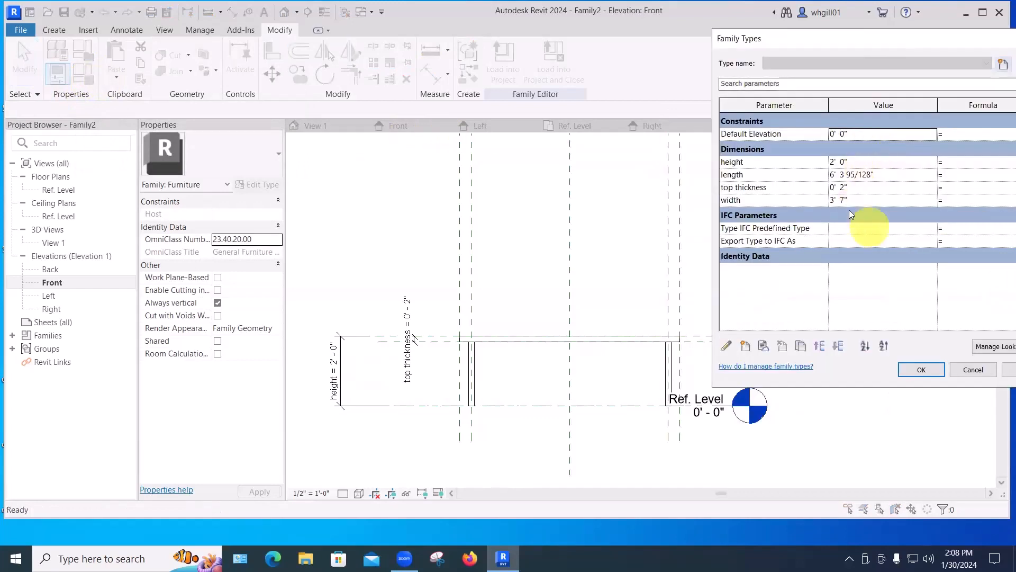
left_click(844, 187)
double_click(843, 187)
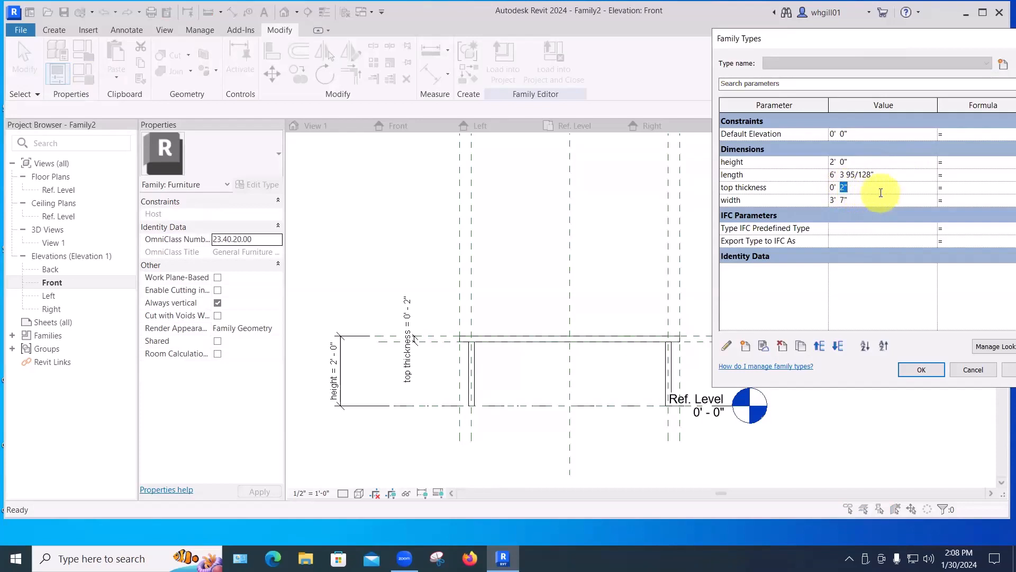
type("3\"")
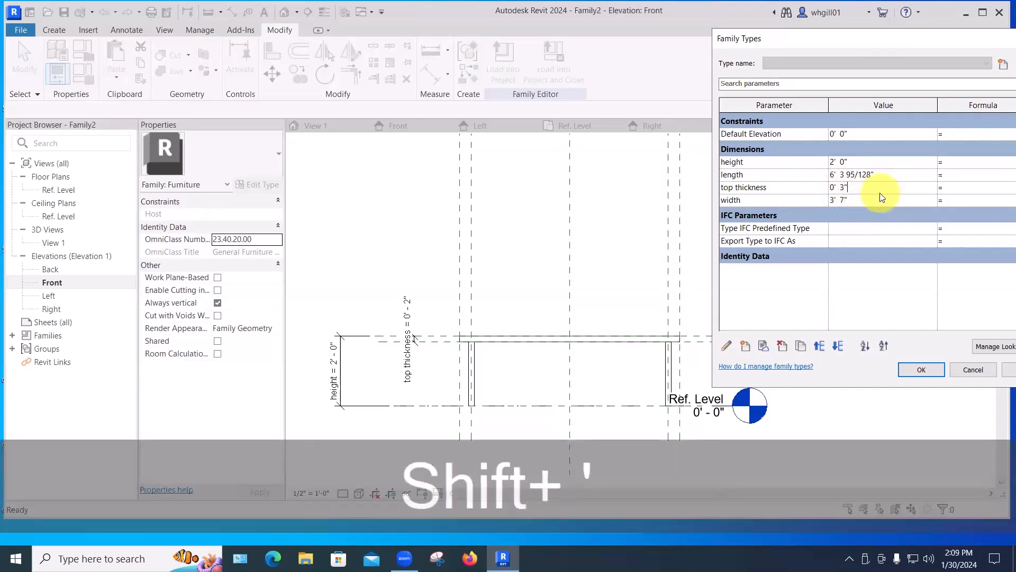
key("Return")
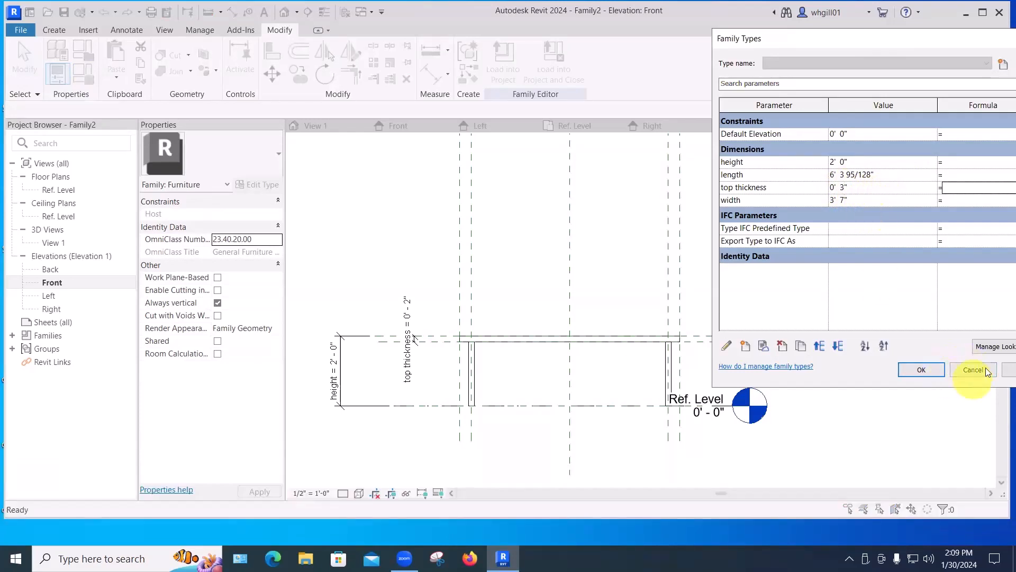
left_click(1004, 372)
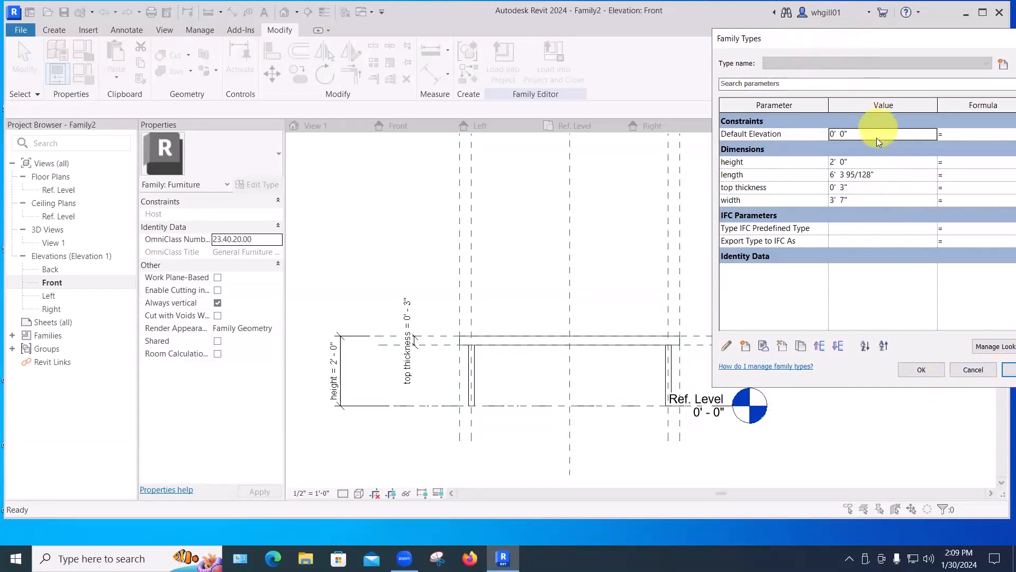
Set the height parameter to 30" and apply, then close the Family Types dialog.
left_click(860, 163)
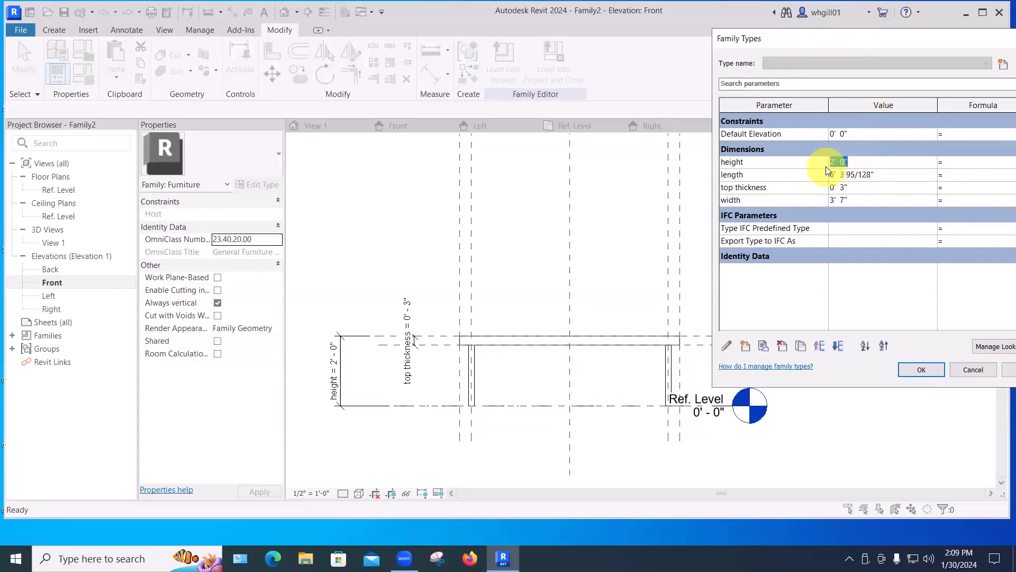
type("30\"")
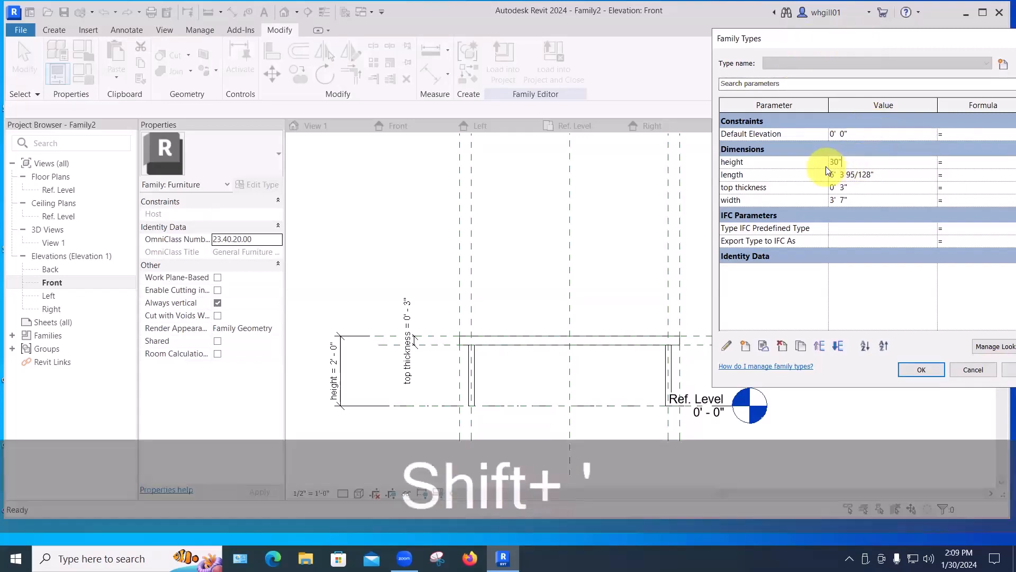
key("Return")
left_click(1006, 371)
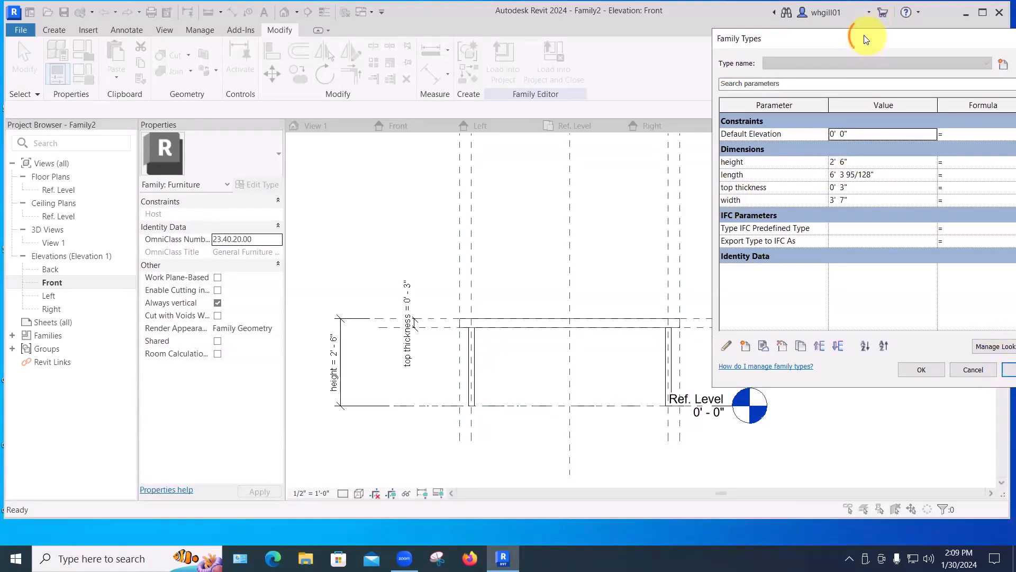
left_click_drag(869, 39, 808, 48)
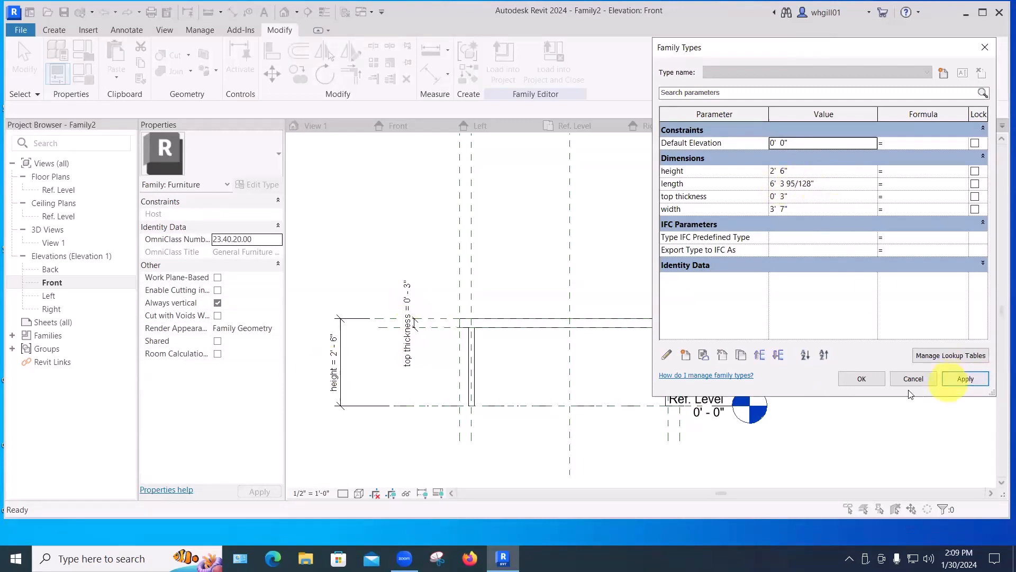
left_click(863, 377)
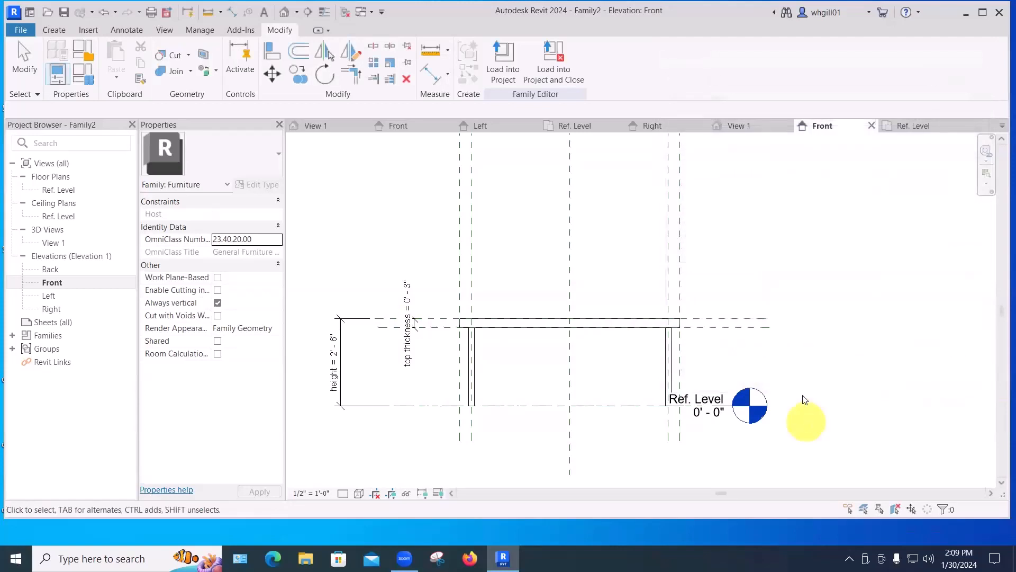
Switch to the 3D view and save the family as parametric table demo.
left_click(284, 12)
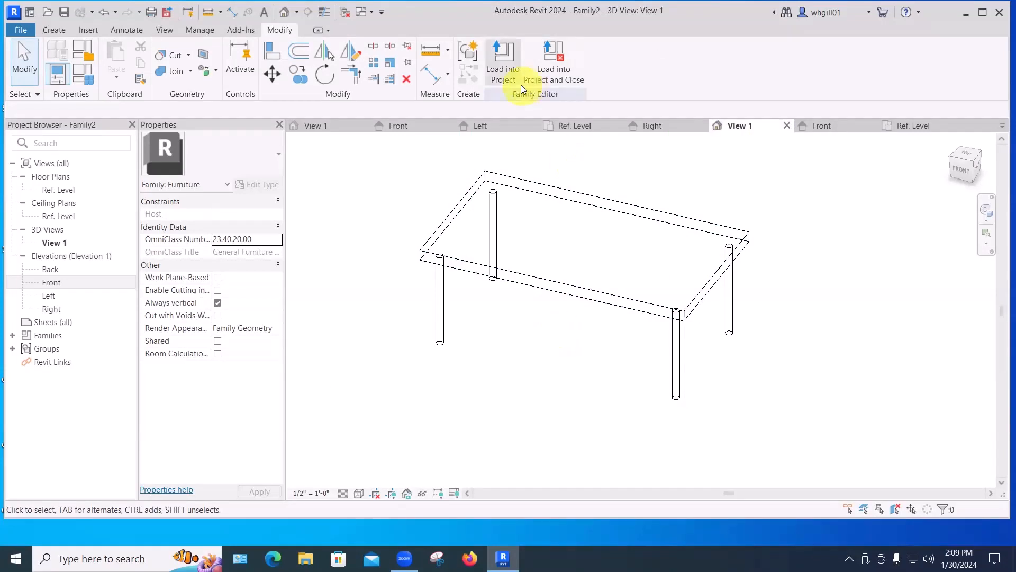
left_click(17, 31)
mouse_move(54, 202)
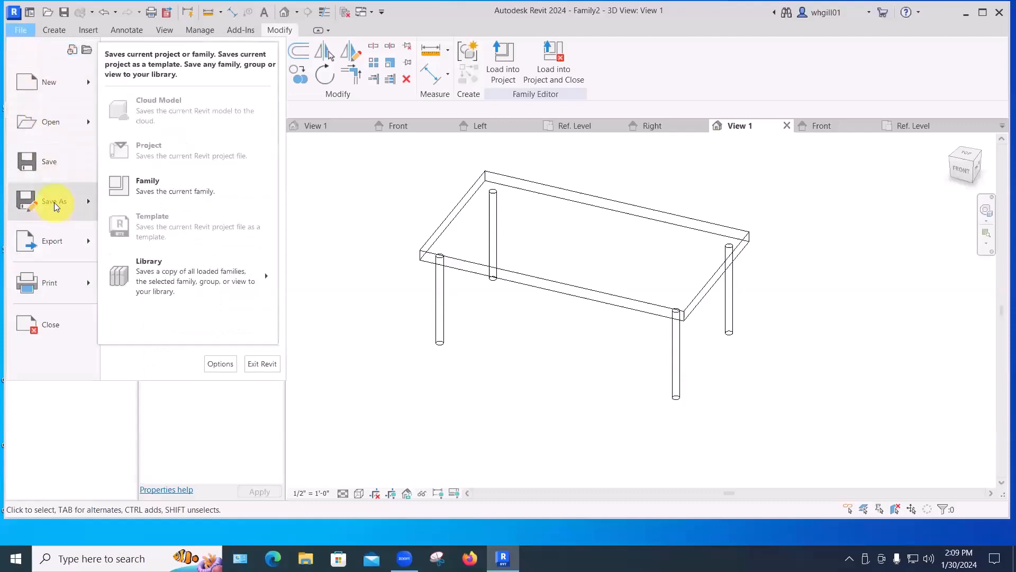
left_click(132, 185)
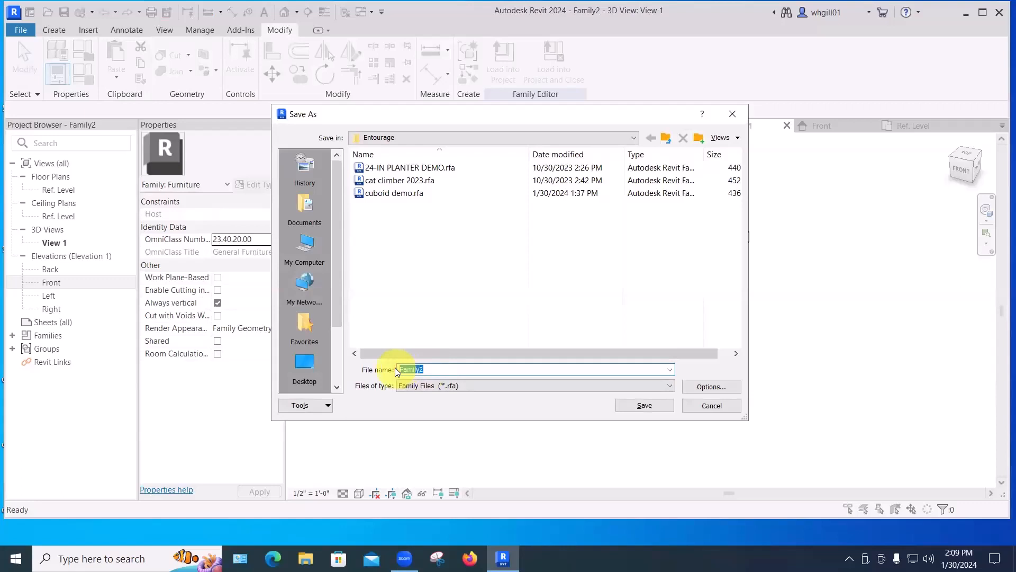
type("param")
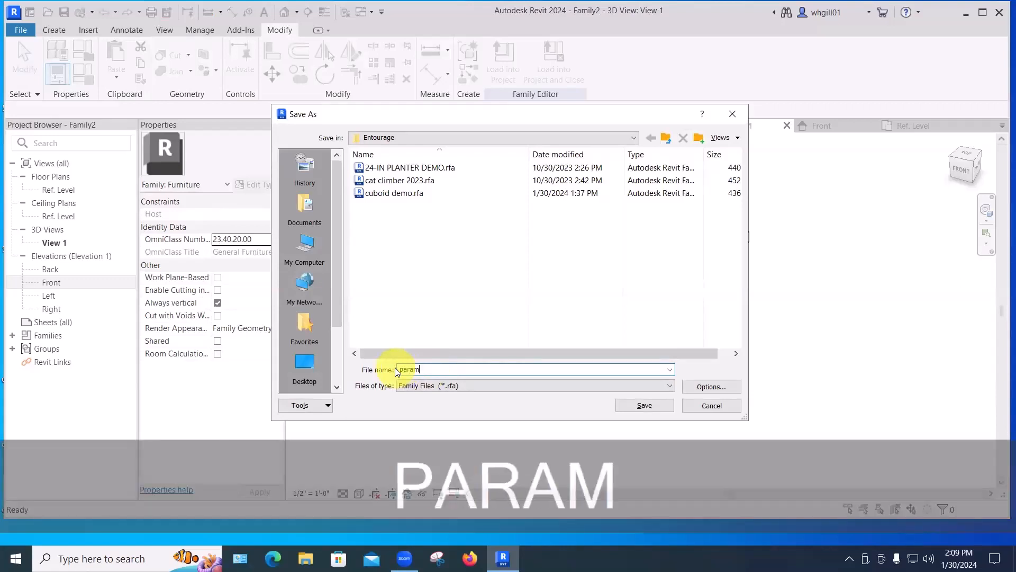
type("etric ta")
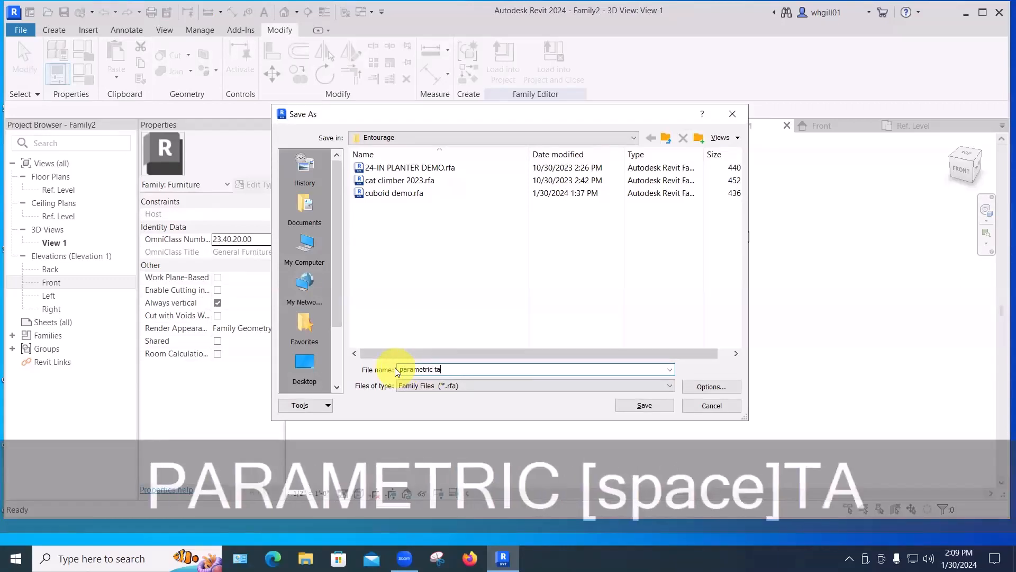
type("ble demo")
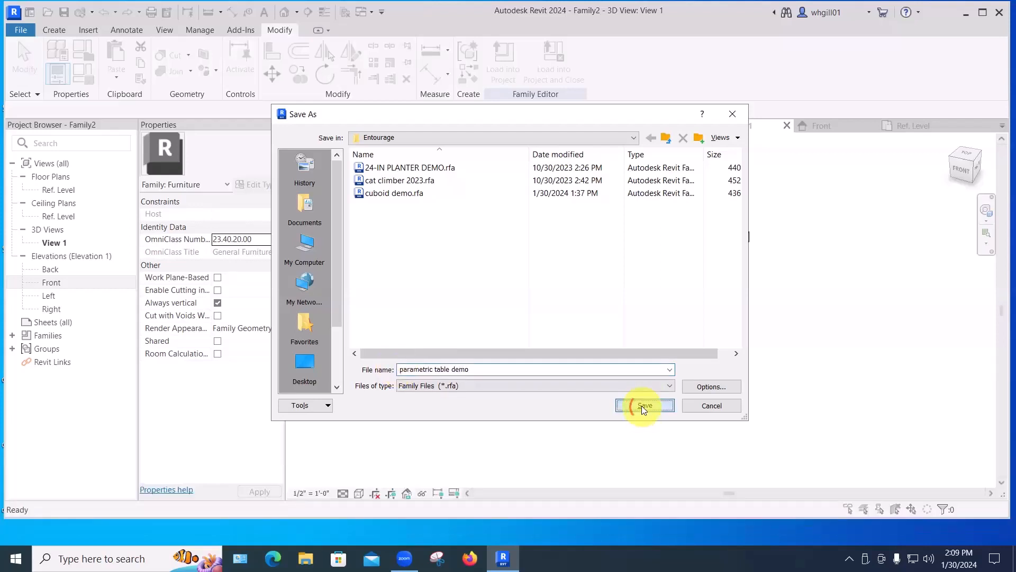
left_click(642, 406)
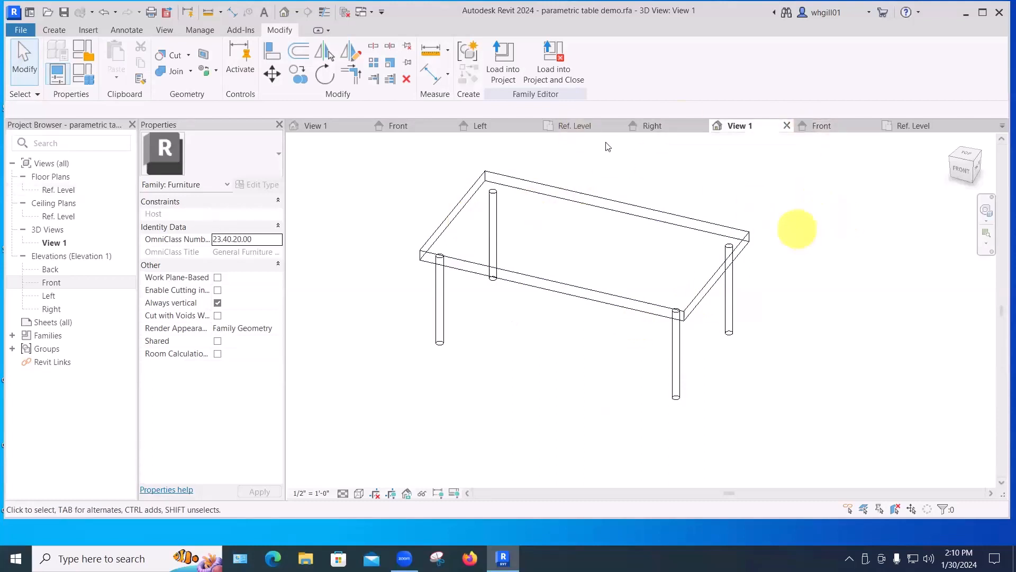
Load the family into Project1, dismiss the save reminder, and place one table on the First Floor plan.
left_click(548, 69)
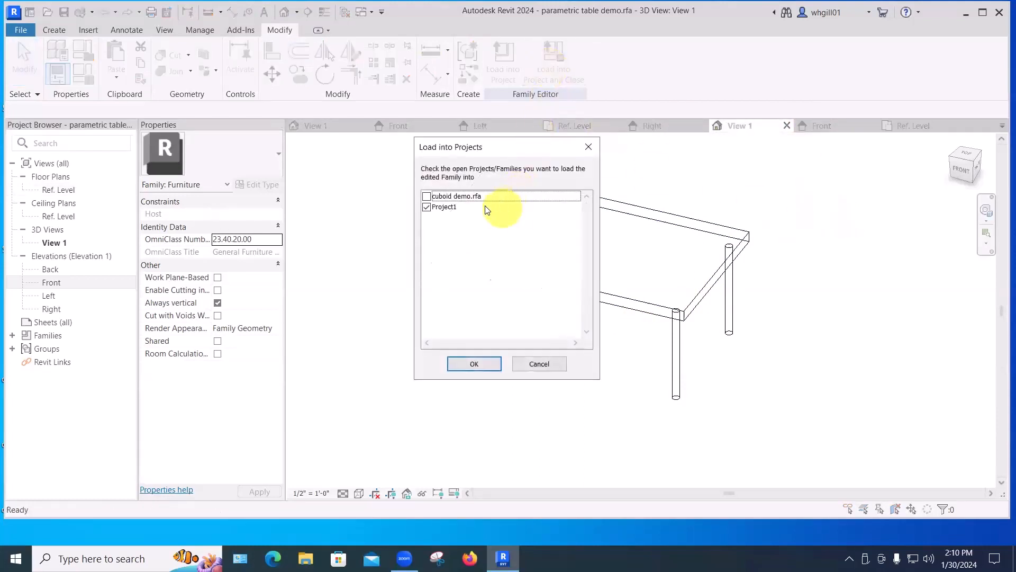
left_click(427, 208)
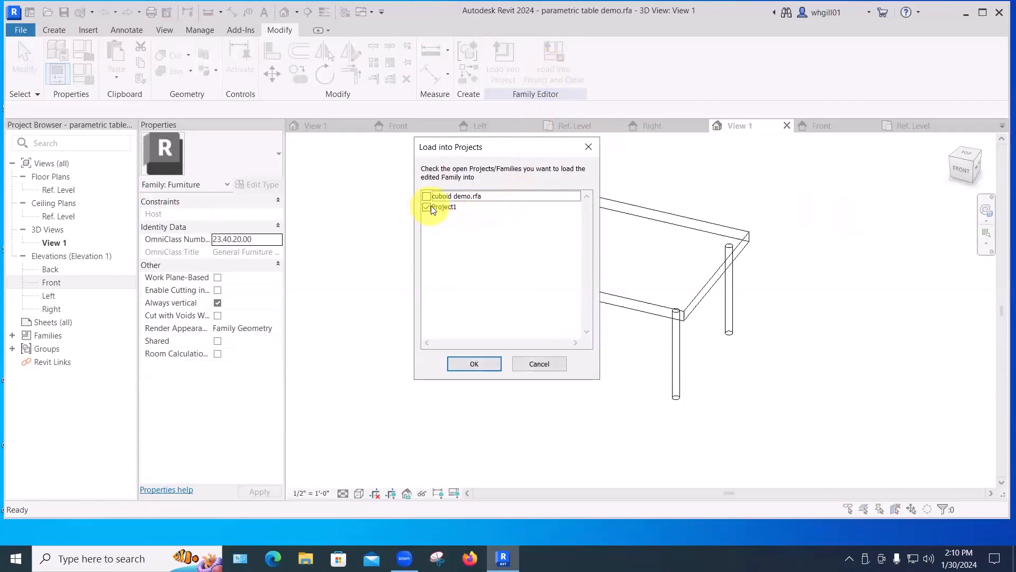
left_click(468, 365)
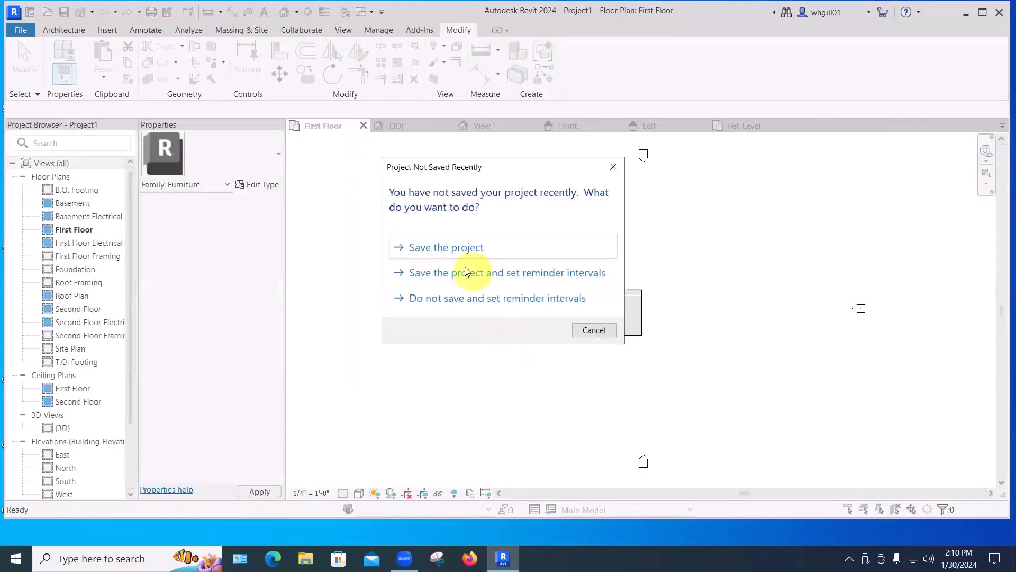
left_click(586, 331)
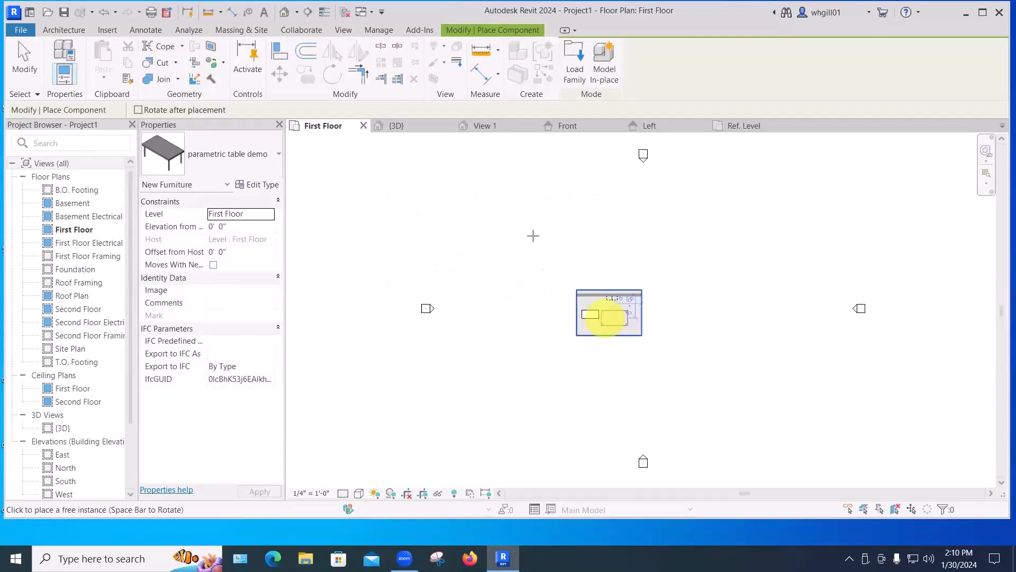
left_click(618, 319)
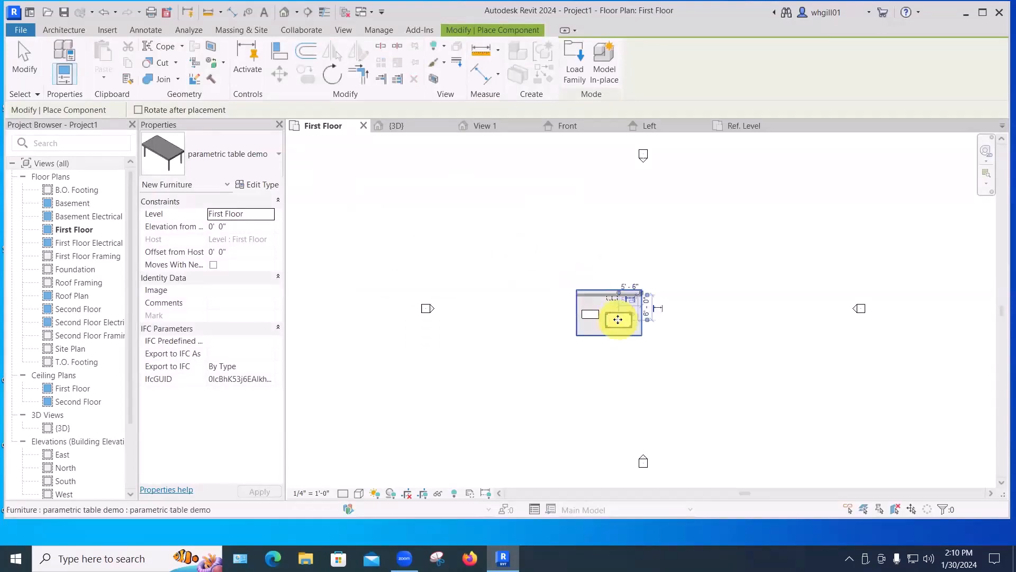
key("Escape")
Select the placed table in the 3D view, edit its type, and set length to 4', applying the change.
left_click(415, 129)
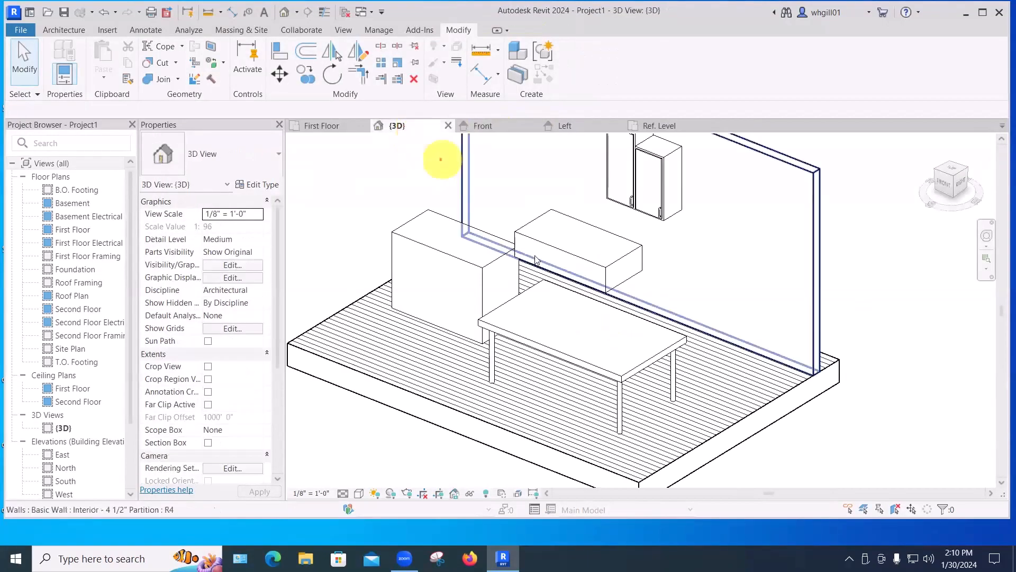
left_click(589, 367)
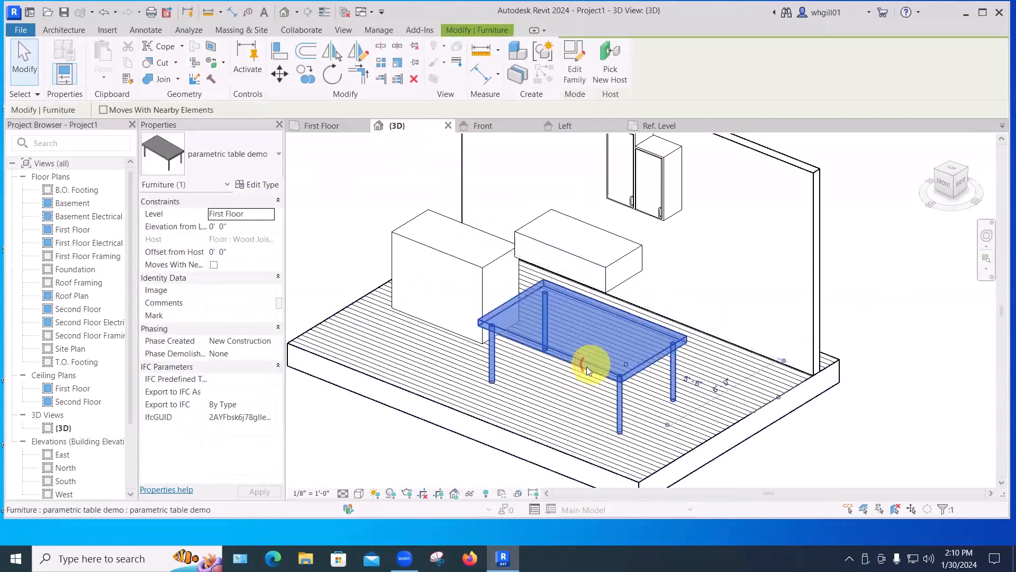
left_click(255, 185)
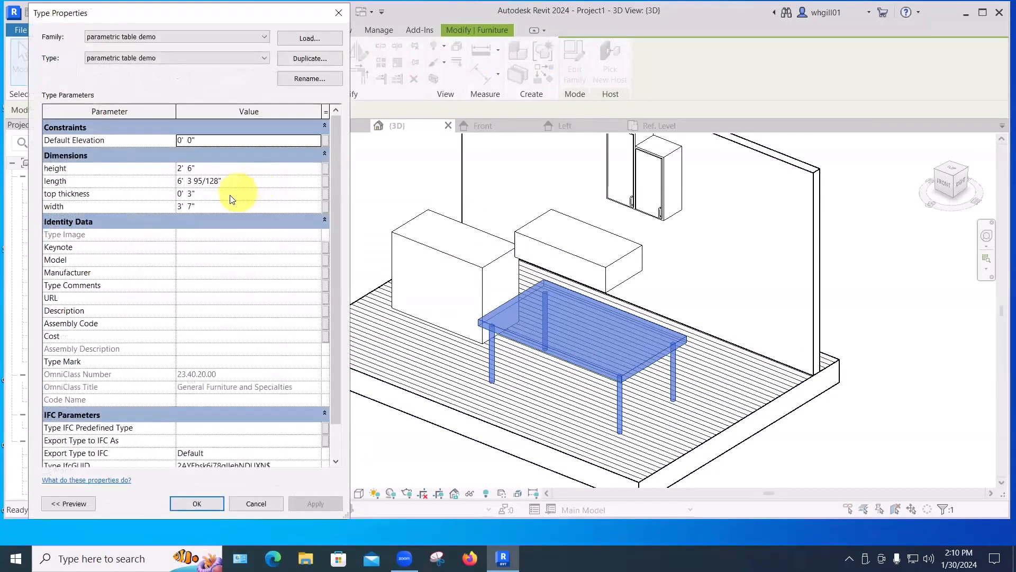
left_click(228, 181)
left_click_drag(226, 181, 174, 180)
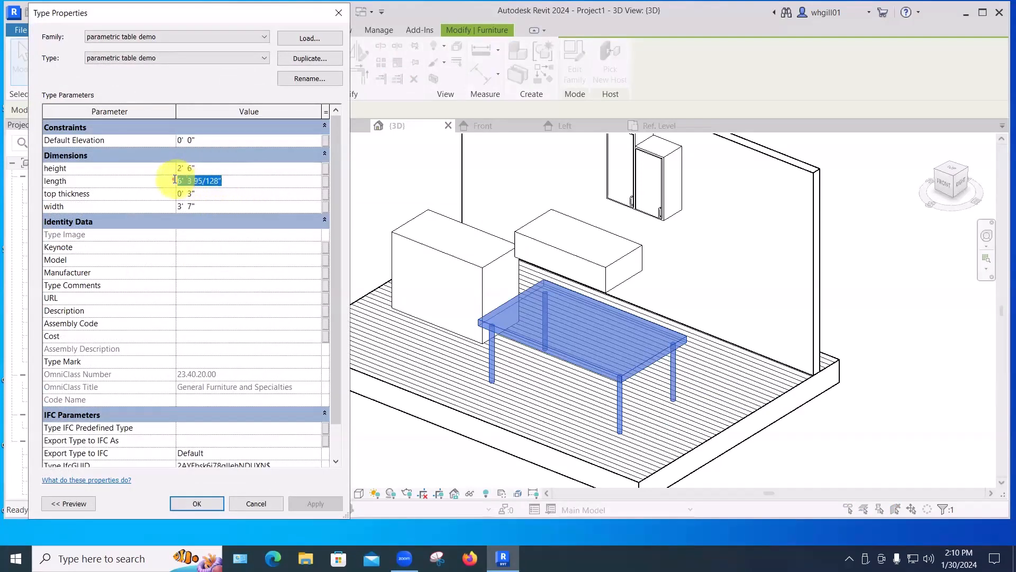
type("4'")
key("Return")
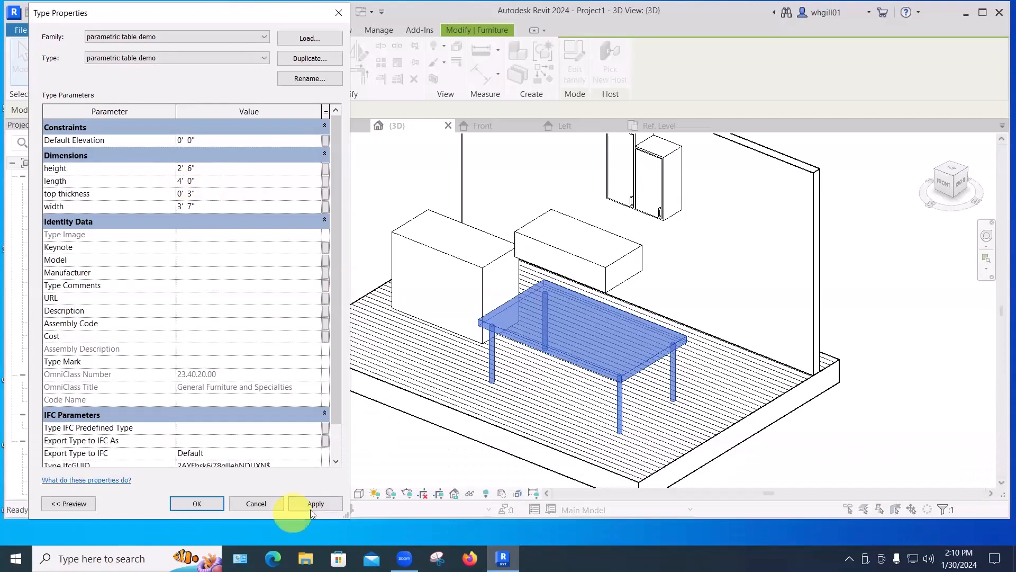
left_click(313, 503)
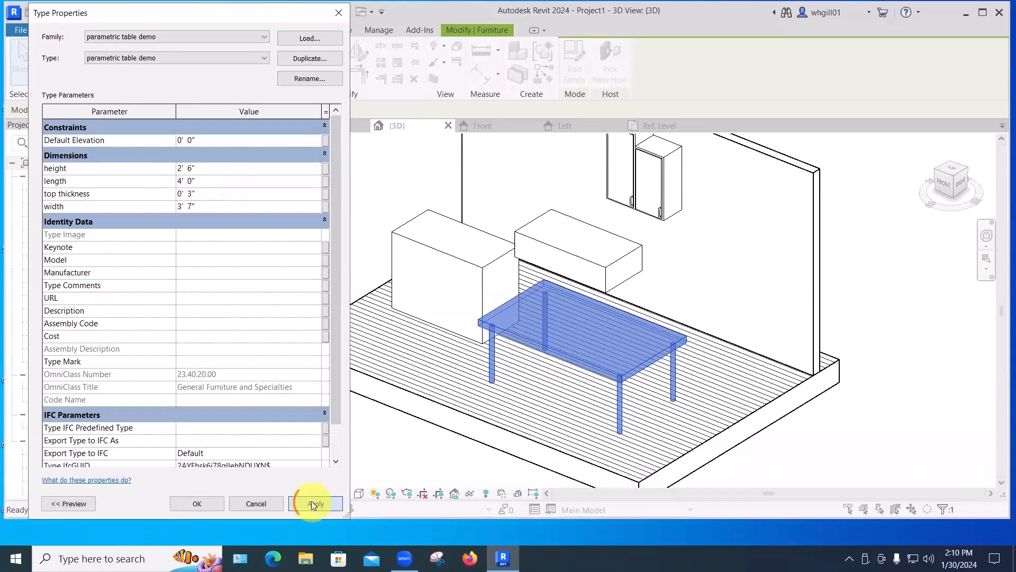
Set the table's width to 2', apply it, and close the Type Properties dialog.
left_click(209, 207)
left_click_drag(209, 206, 179, 207)
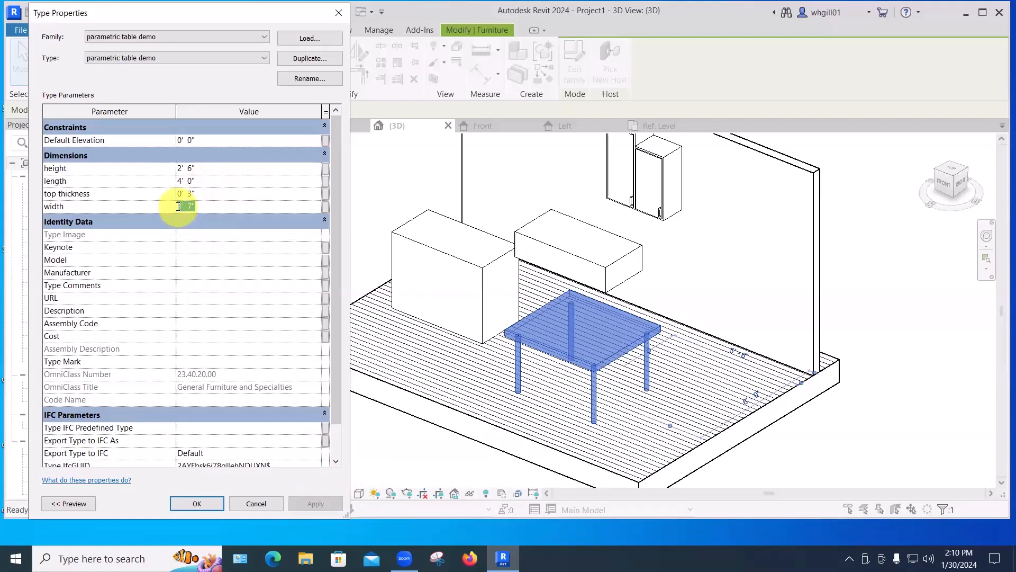
type("2'")
key("Return")
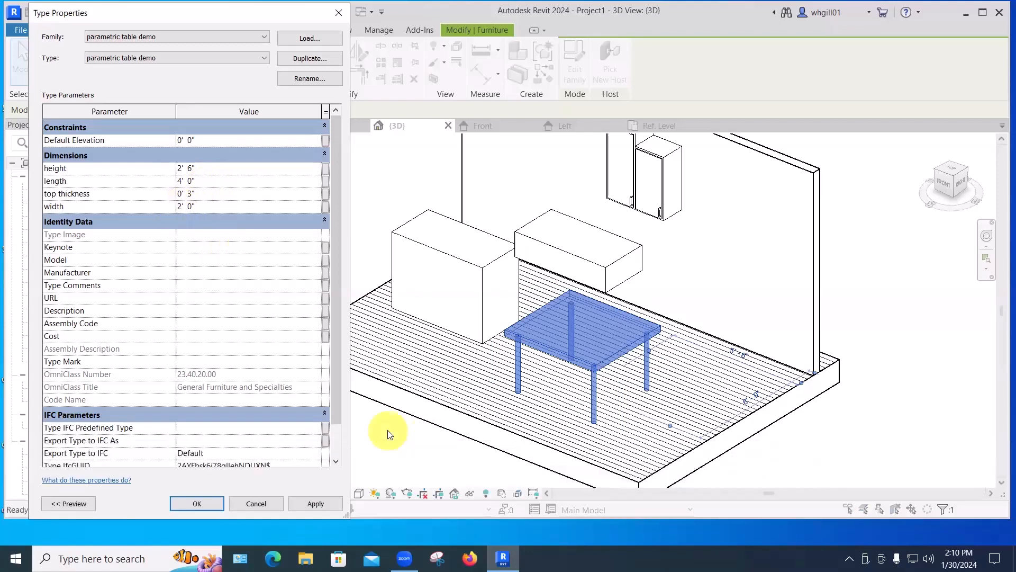
left_click(316, 502)
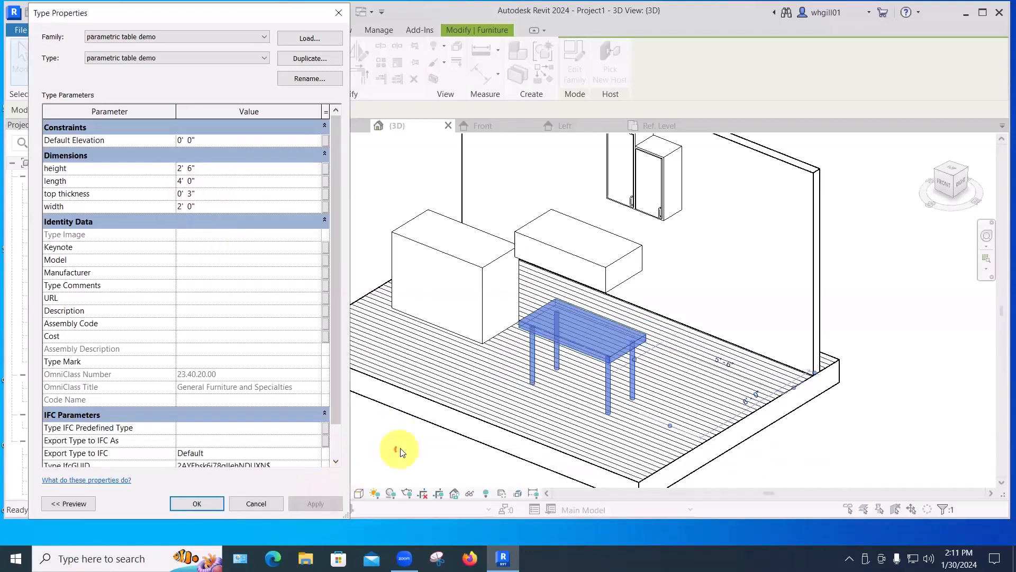
key("Return")
left_click(923, 398)
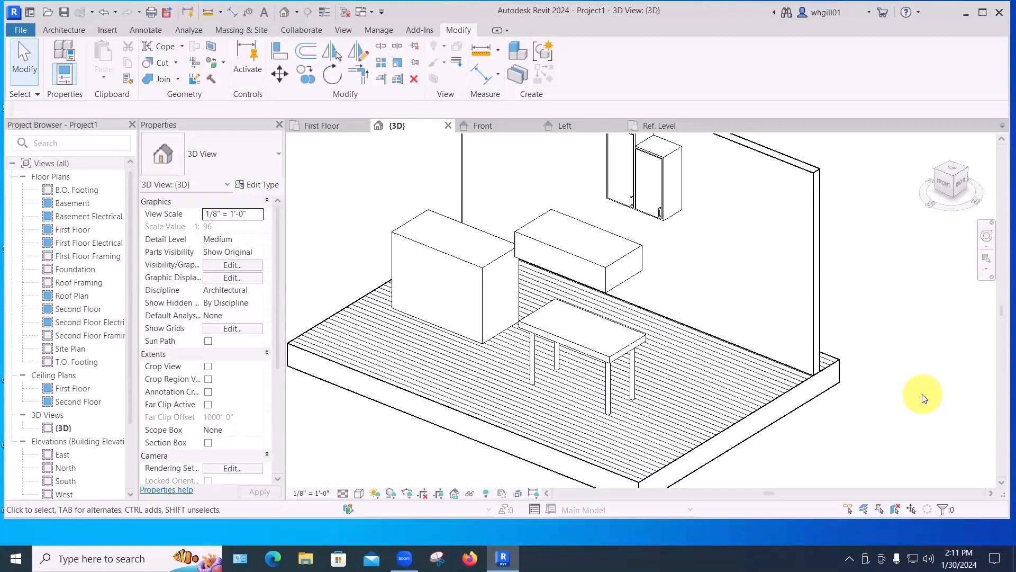
Open the table family for editing from the project and select the tabletop extrusion.
left_click(641, 337)
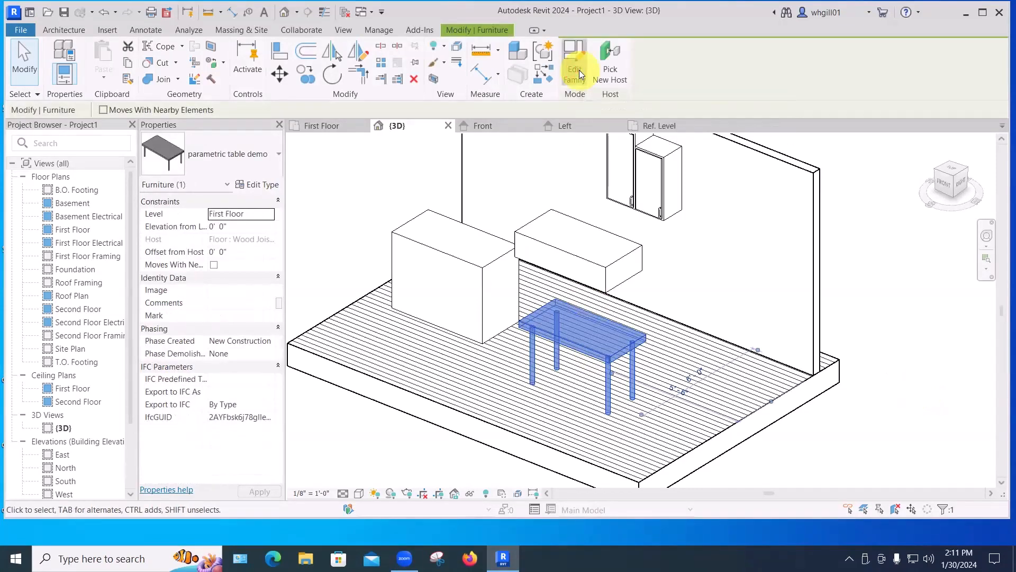
left_click(579, 72)
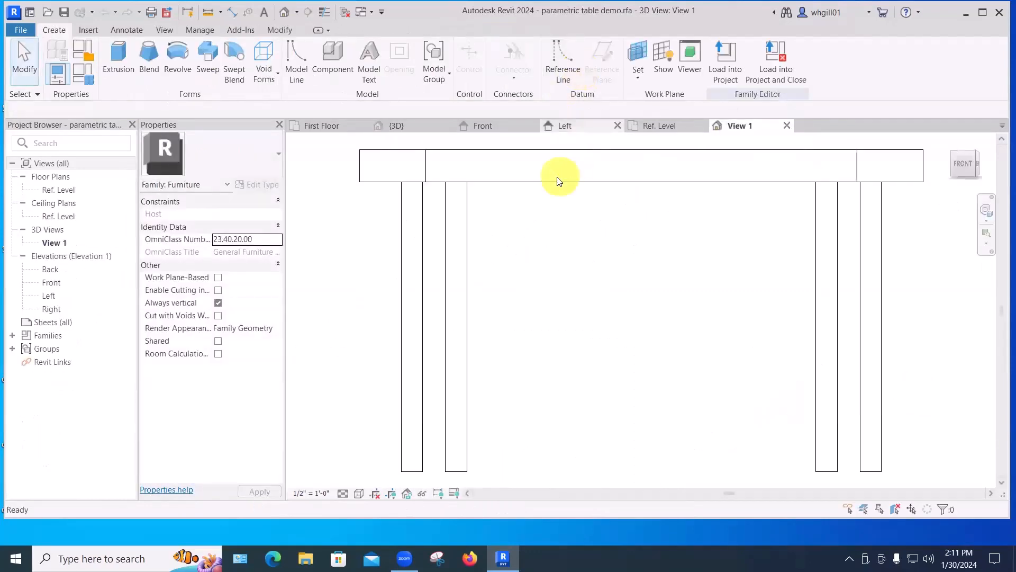
middle_click_drag(562, 220, 468, 316, "shift")
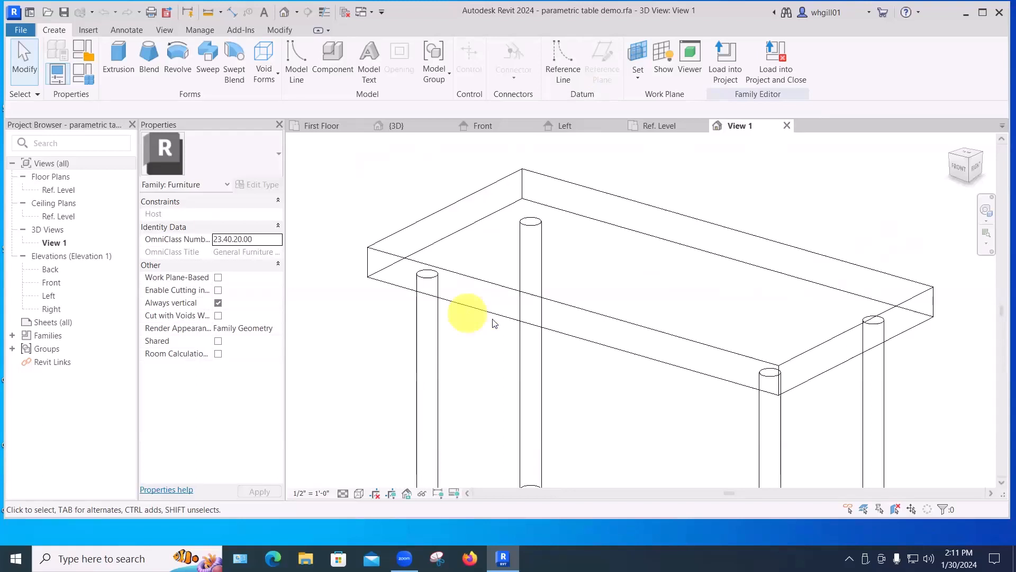
left_click(424, 220)
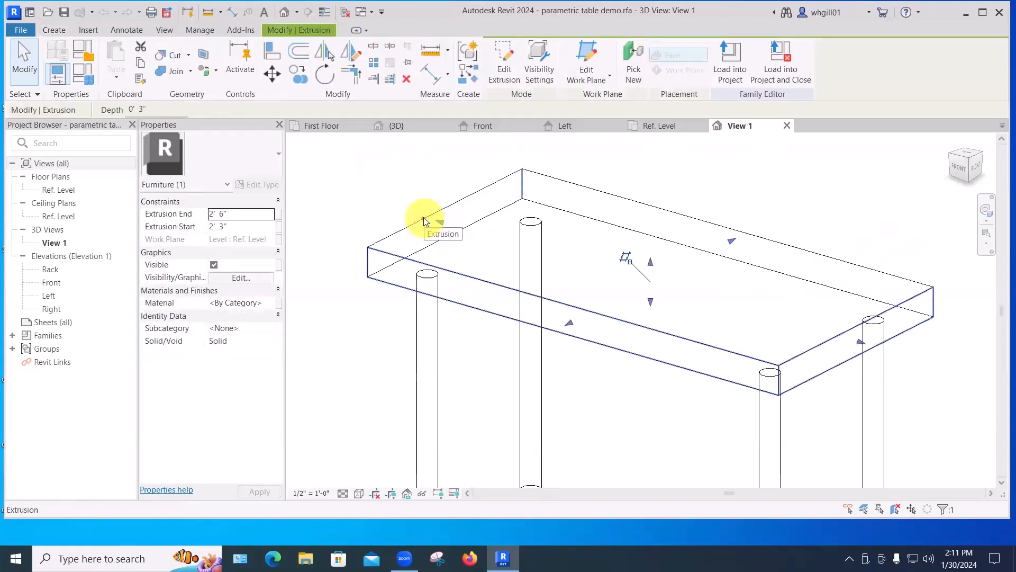
left_click(239, 303)
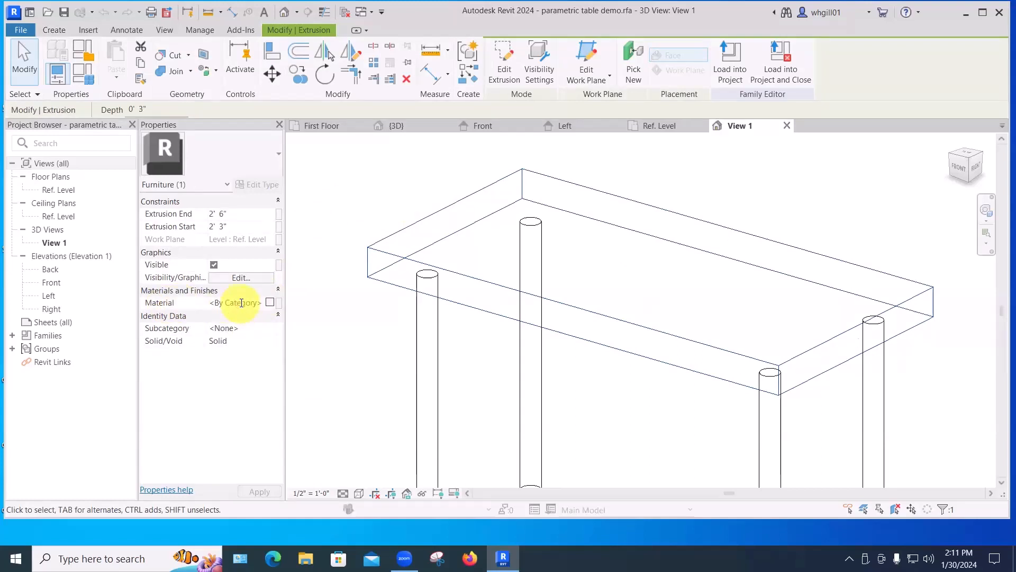
left_click(269, 302)
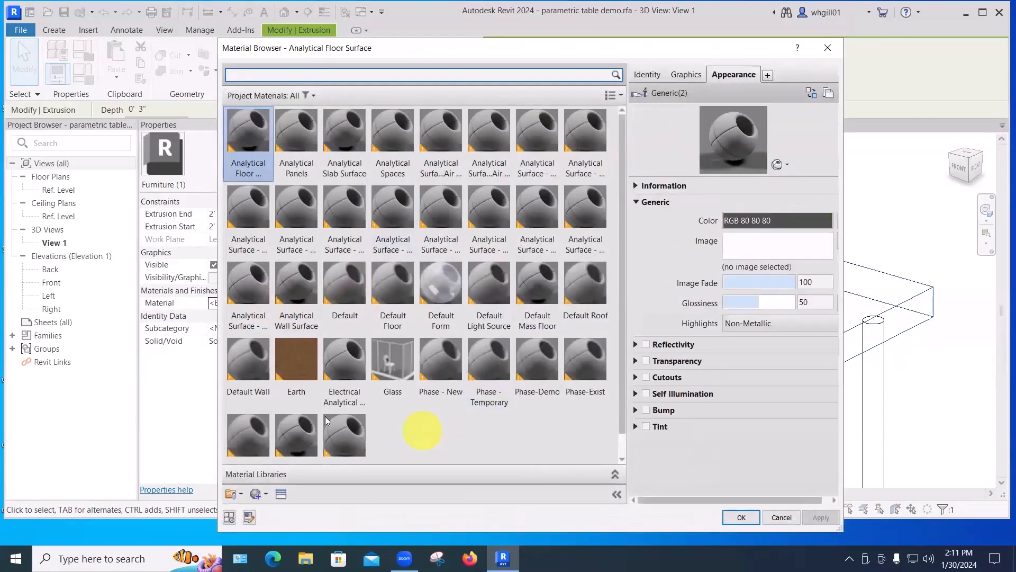
scroll(349, 418, "down", 1)
scroll(391, 214, "up", 1)
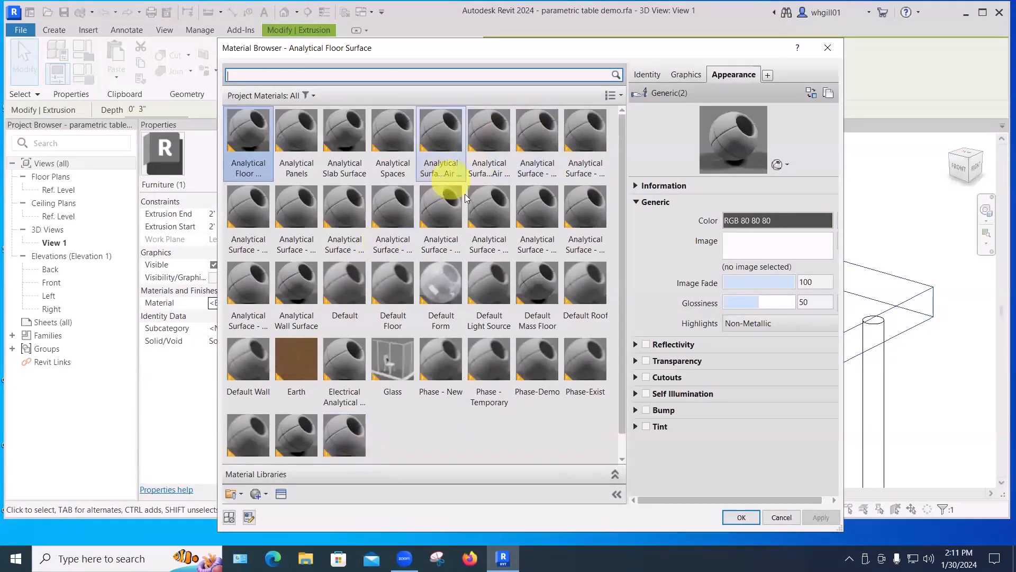
left_click(828, 48)
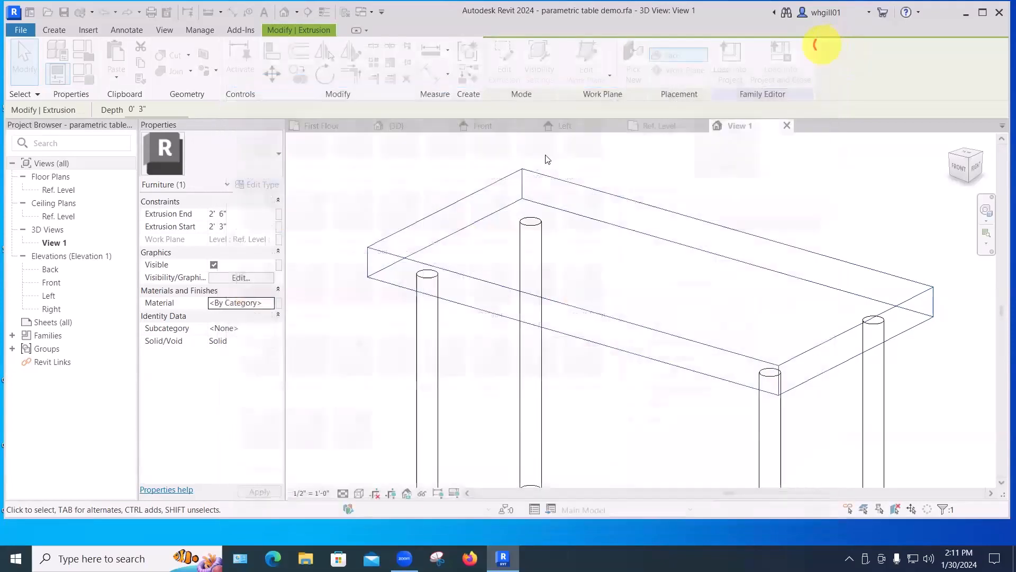
Associate the tabletop's material with a new type parameter named top material.
left_click(280, 303)
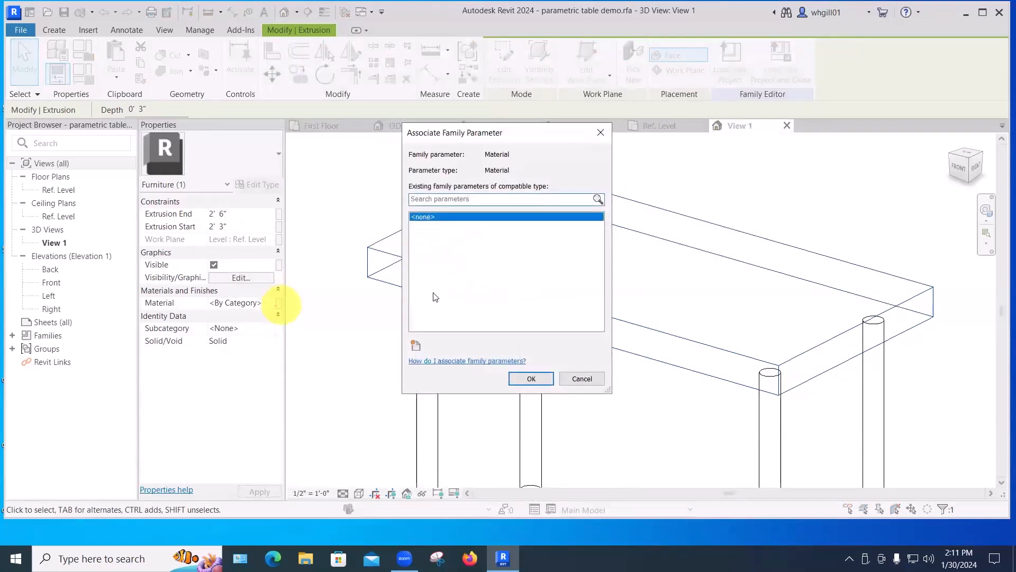
left_click(416, 346)
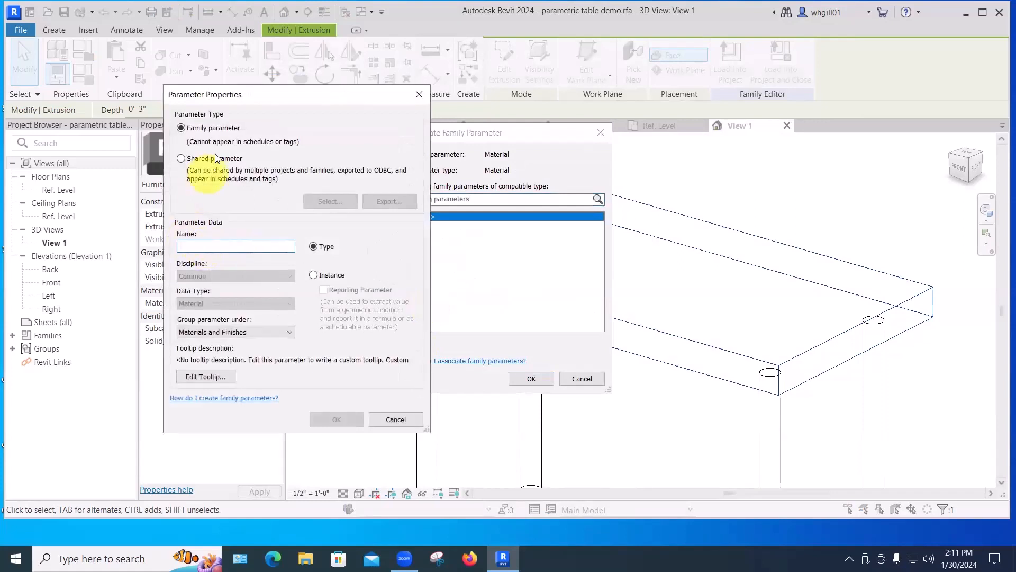
left_click(192, 246)
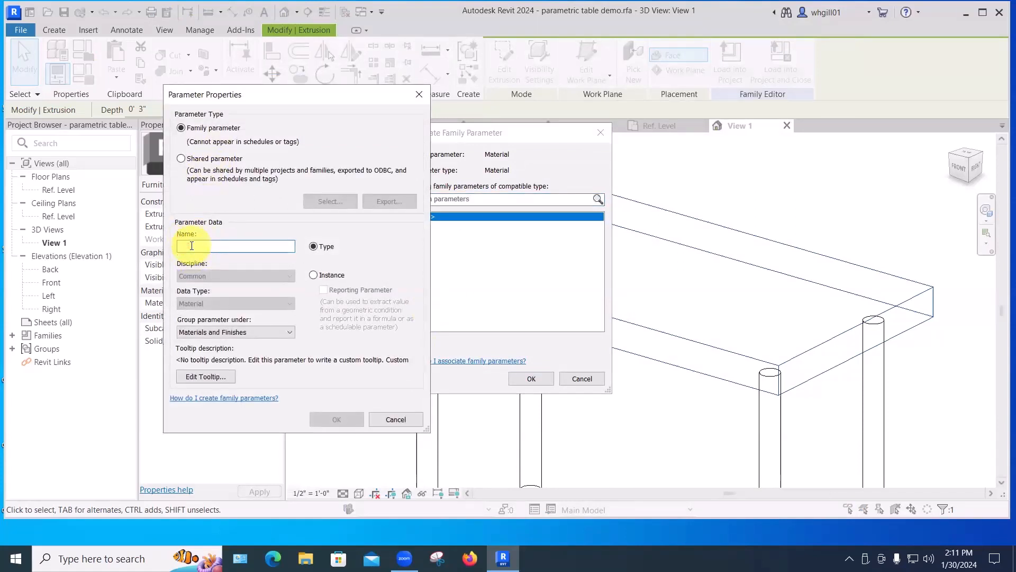
type("top material")
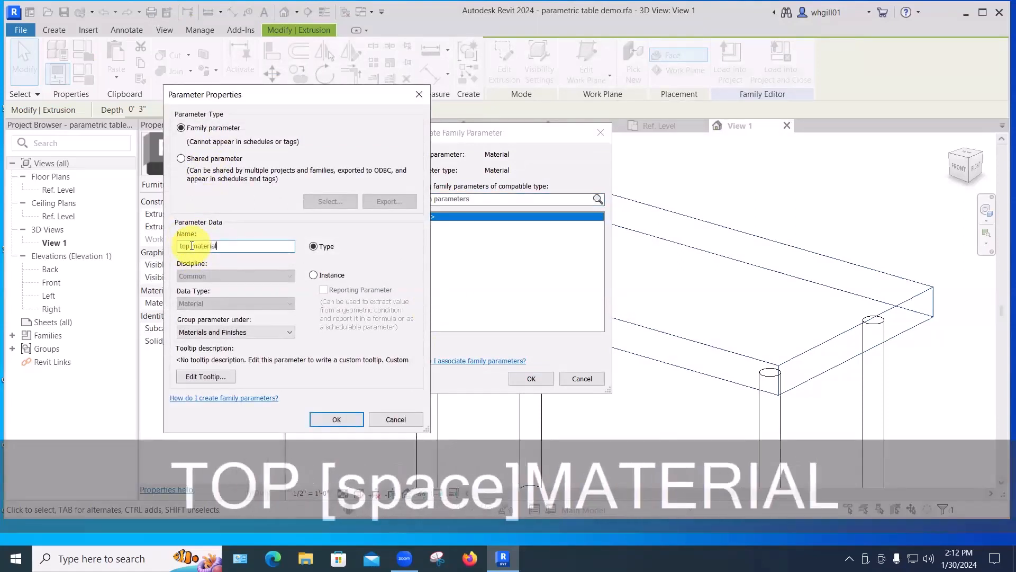
left_click(334, 418)
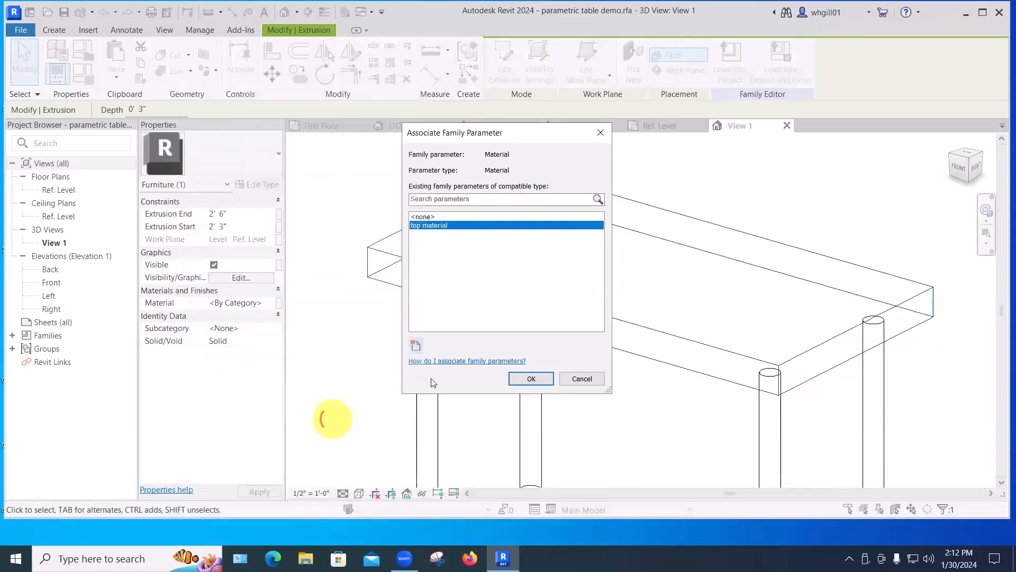
left_click(524, 379)
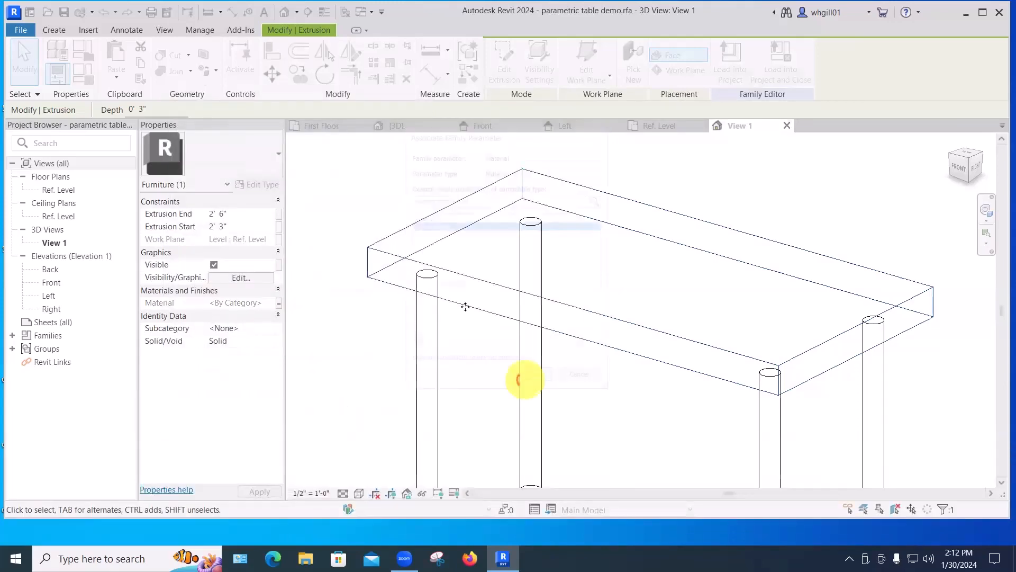
Select a table leg and associate its material with a new type parameter named leg material.
left_click(428, 331)
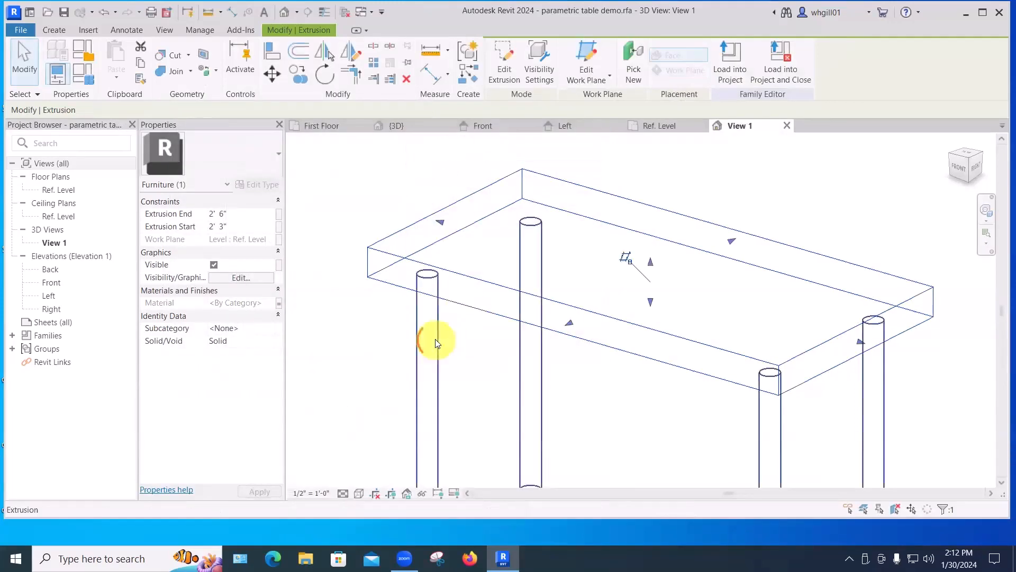
left_click(279, 303)
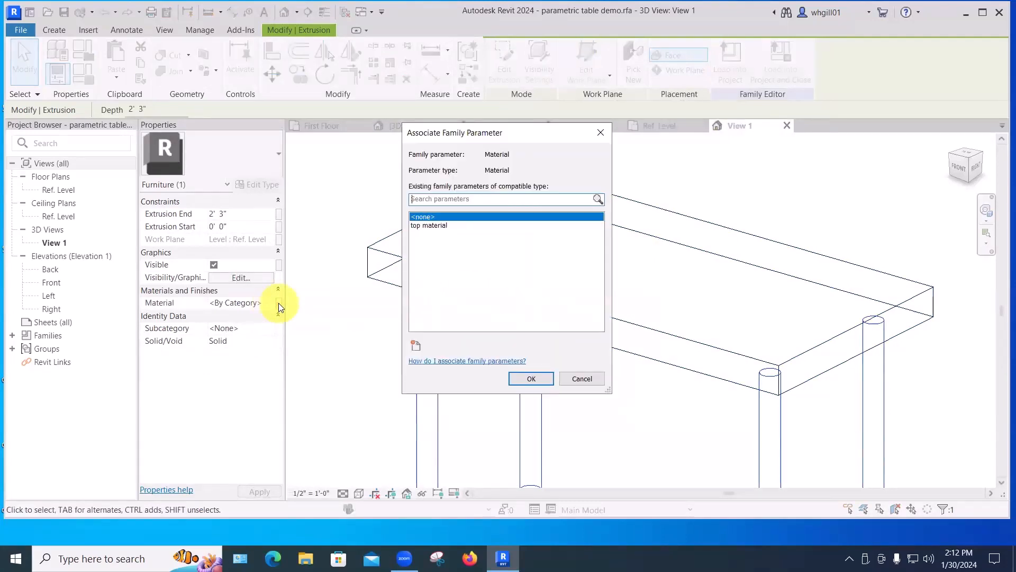
left_click(416, 345)
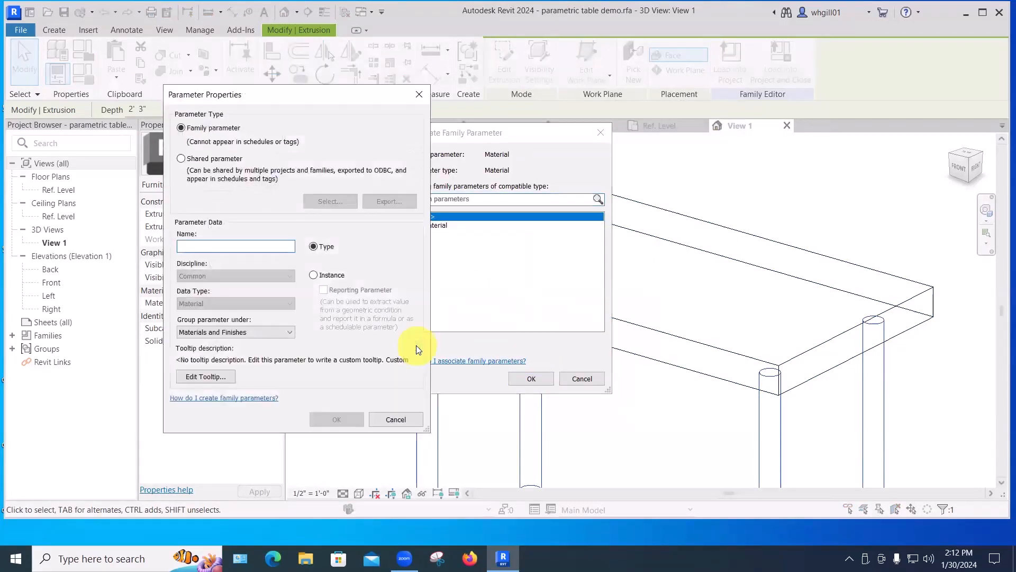
type("leg mat")
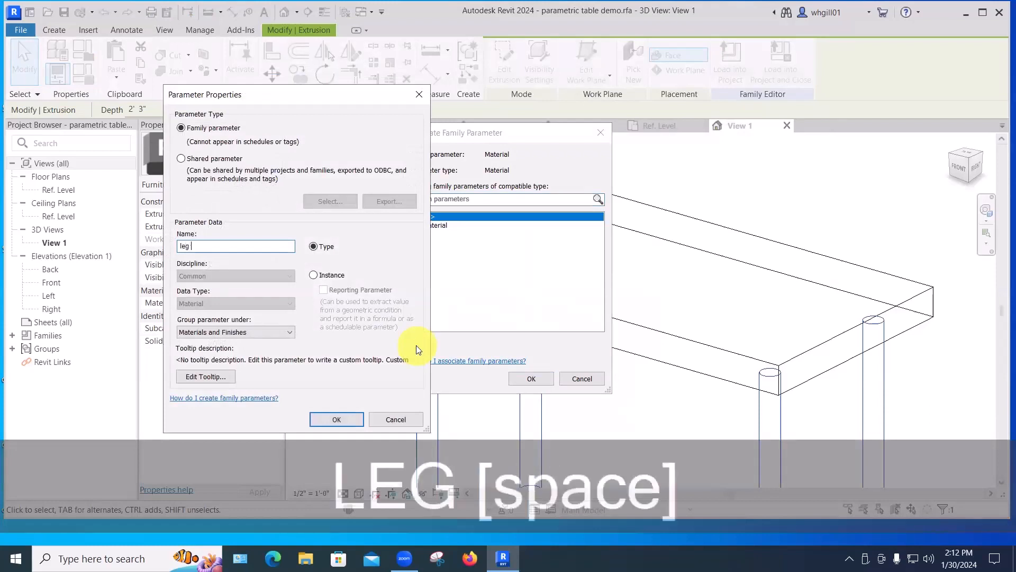
type("erial")
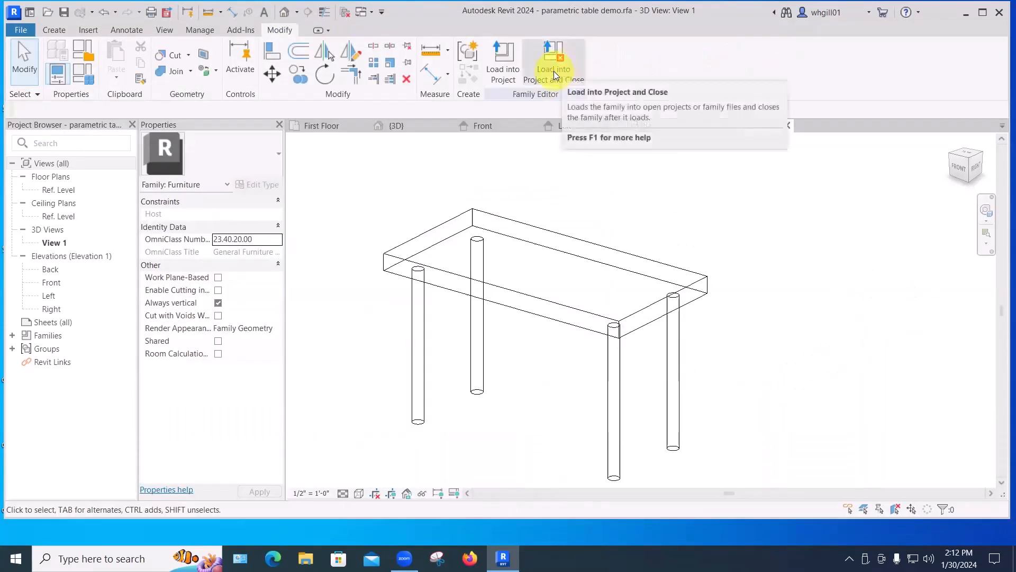
Save the family and load it into Project1, overwriting the existing version and its parameter values.
left_click(554, 71)
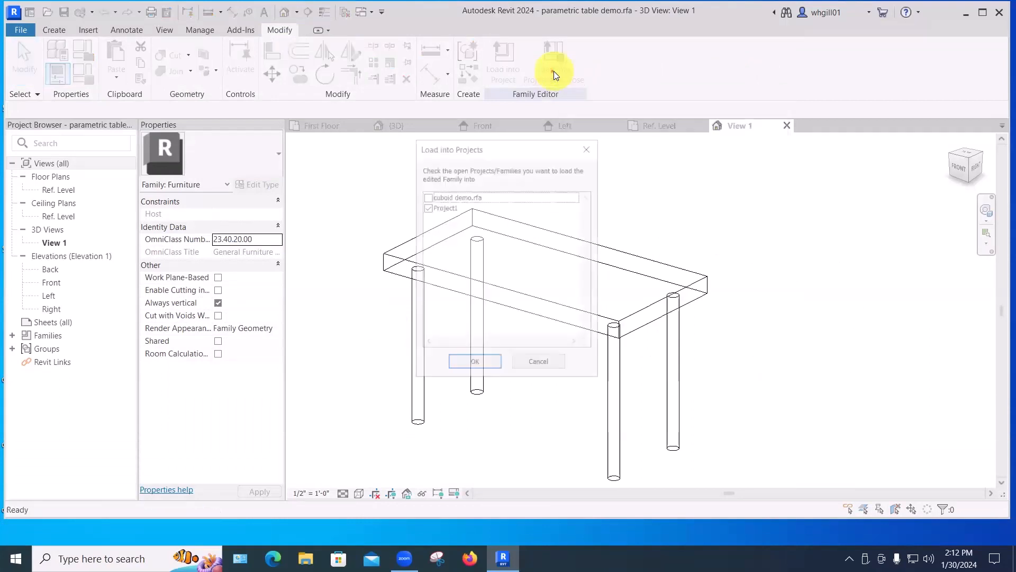
left_click(472, 363)
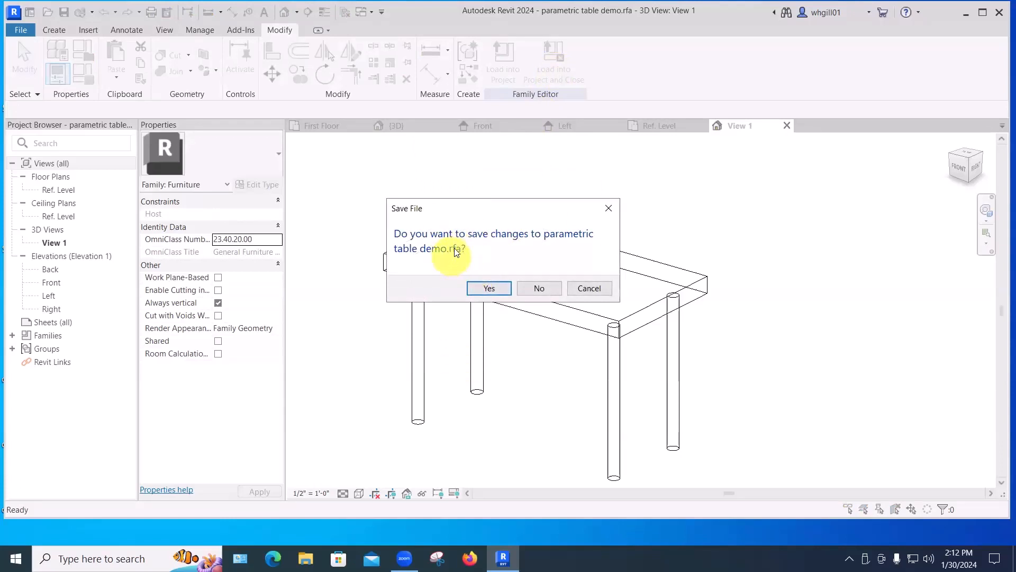
left_click(487, 289)
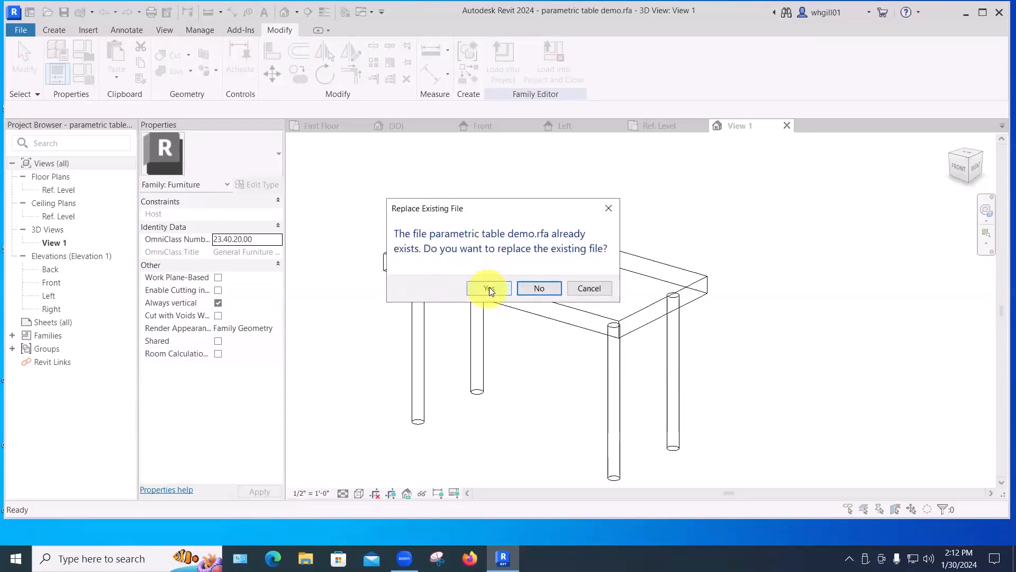
left_click(488, 286)
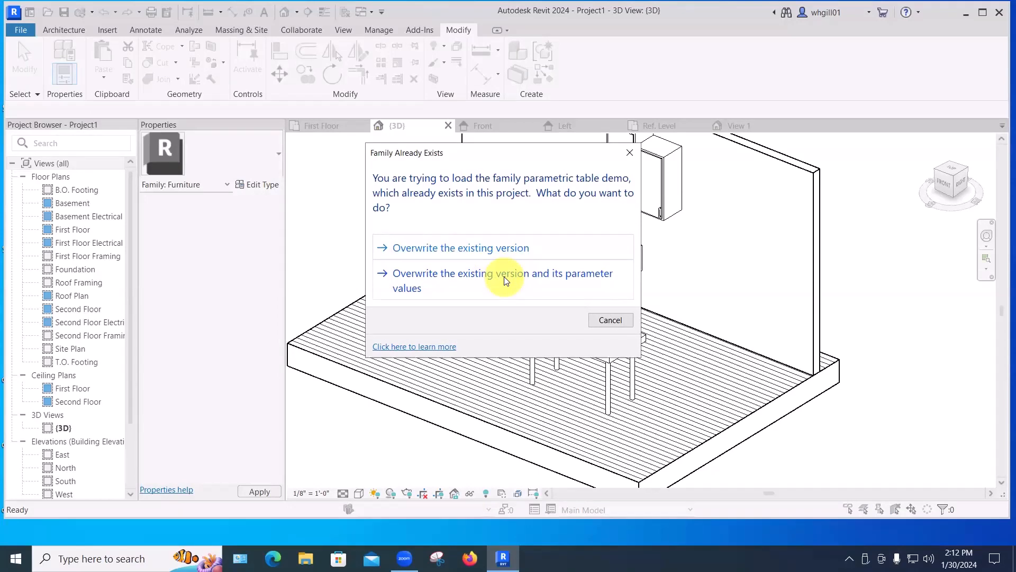
left_click(504, 277)
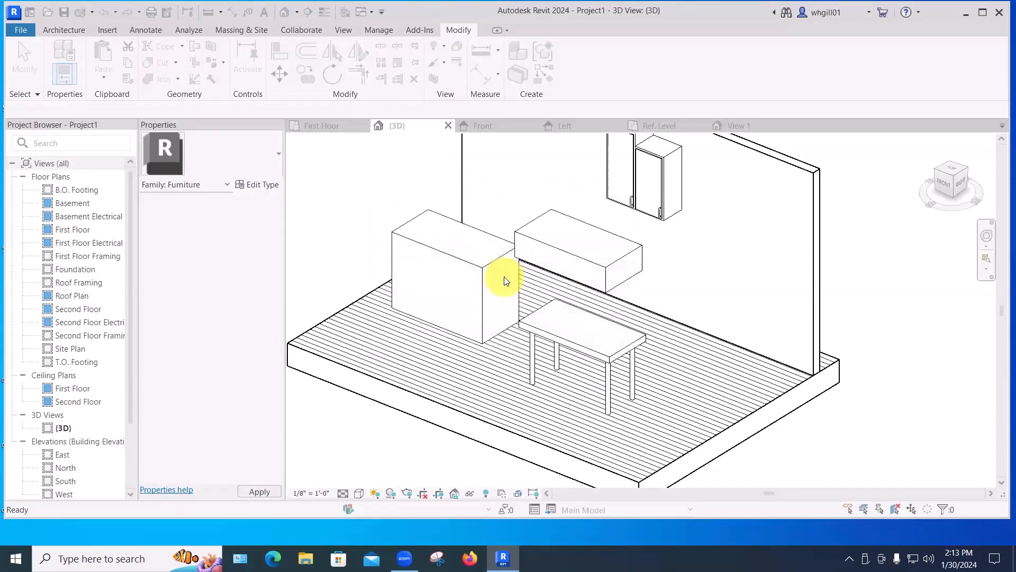
Switch the project's 3D view to the Realistic visual style.
left_click(358, 493)
left_click(398, 428)
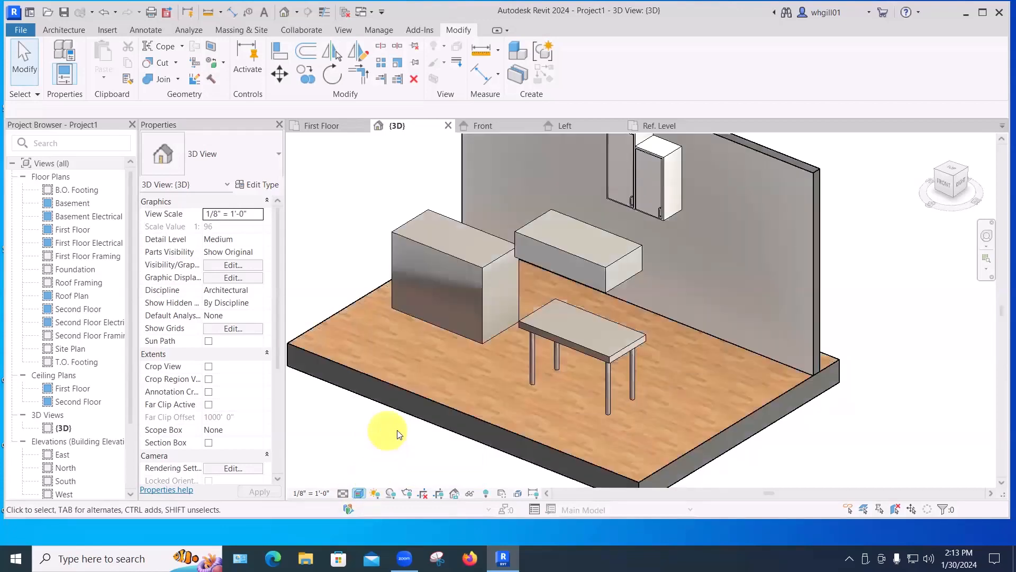
Select the placed table, edit its type, and set leg material to Steel, Polished.
left_click(556, 339)
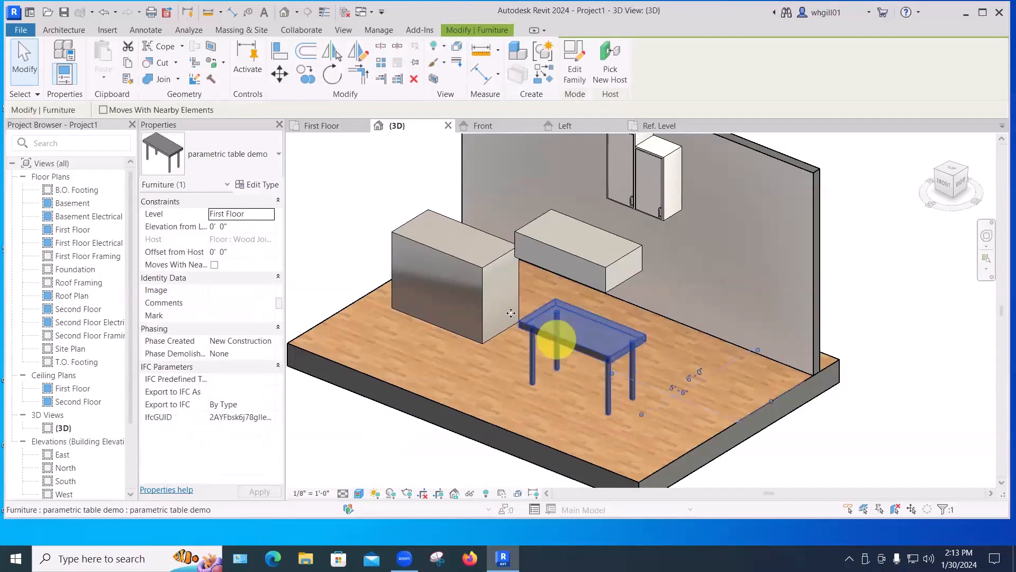
left_click(256, 186)
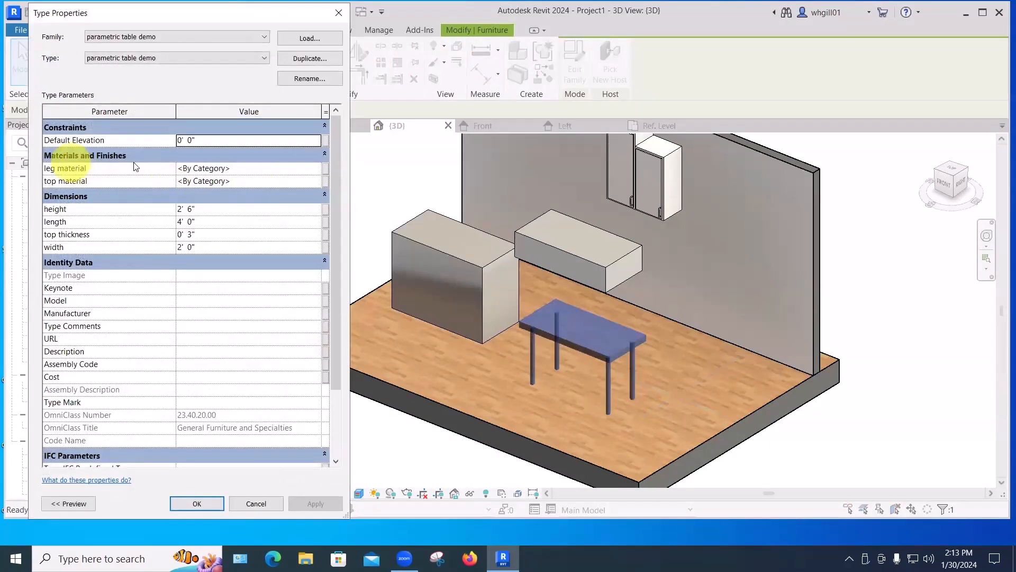
left_click(296, 169)
left_click(316, 168)
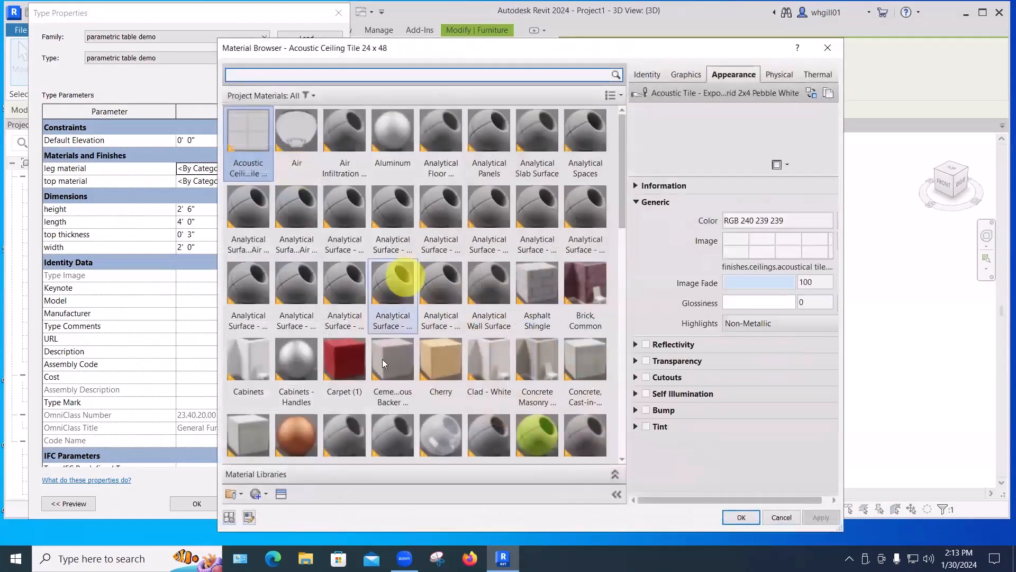
left_click(389, 365)
scroll(495, 386, "down", 10)
left_click(583, 263)
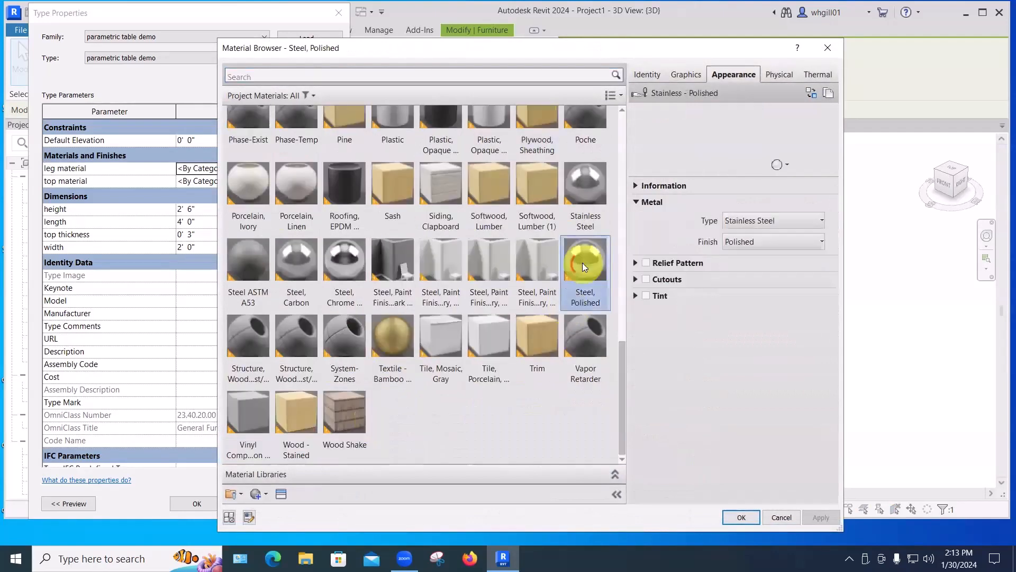
left_click(736, 516)
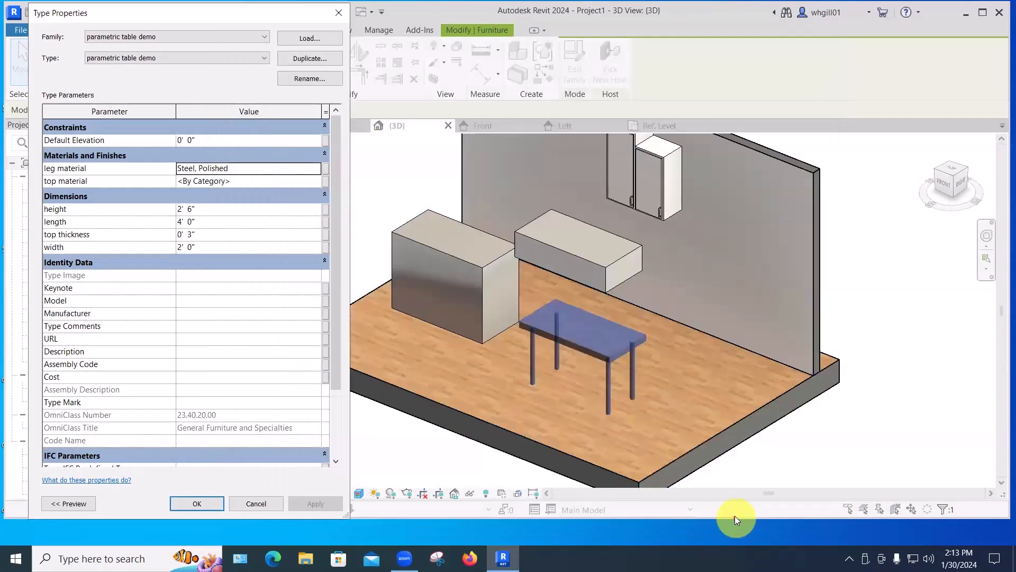
Set the table's top material to Wood - Stained, apply it, and close Type Properties.
left_click(291, 180)
left_click(315, 181)
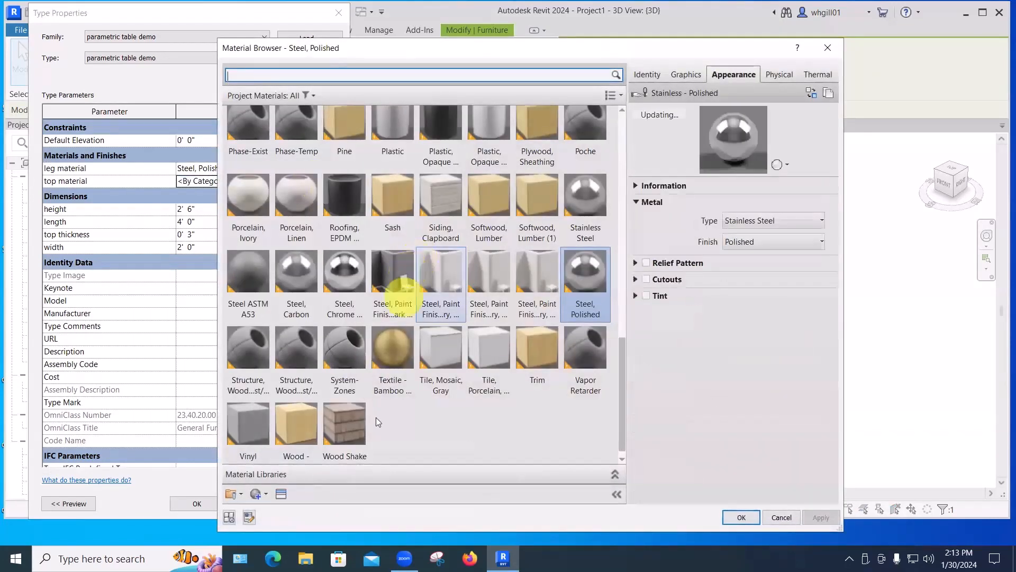
left_click(300, 427)
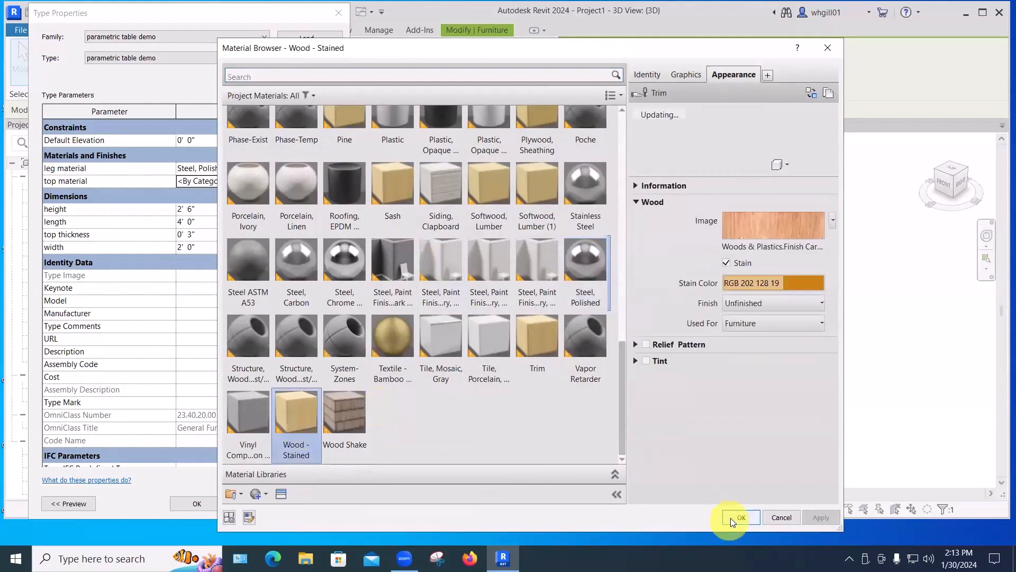
left_click(741, 518)
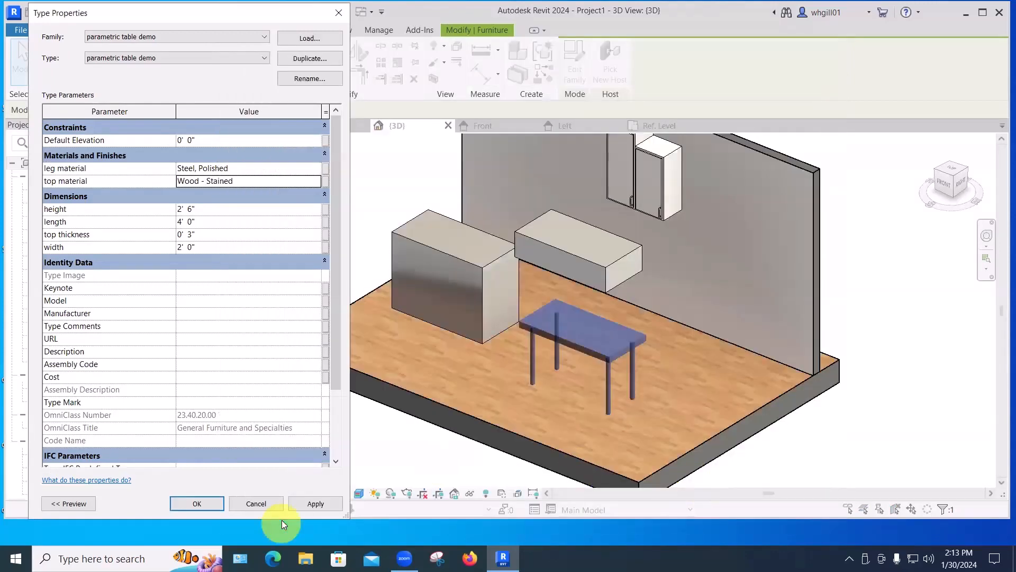
left_click(313, 503)
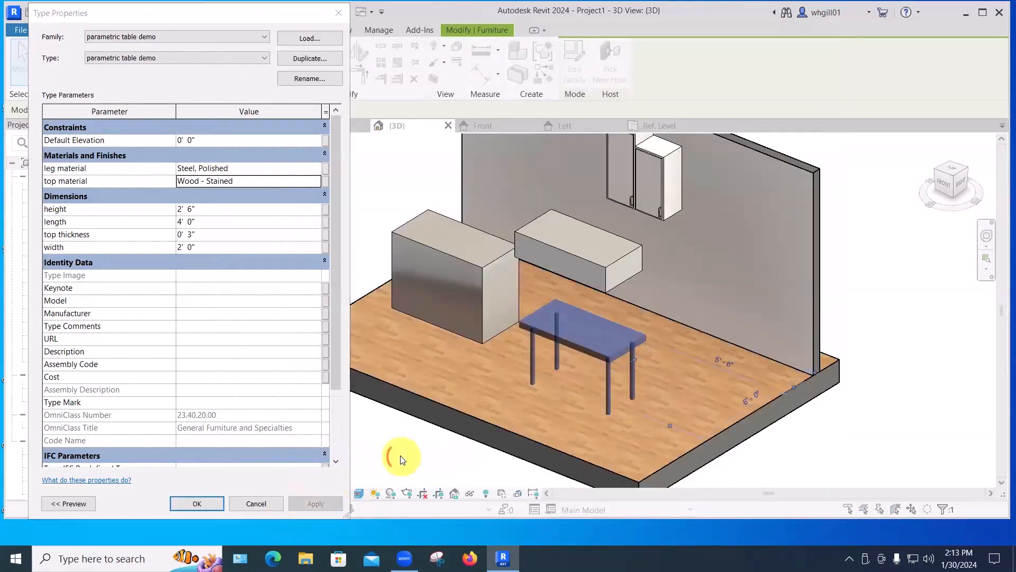
left_click(196, 504)
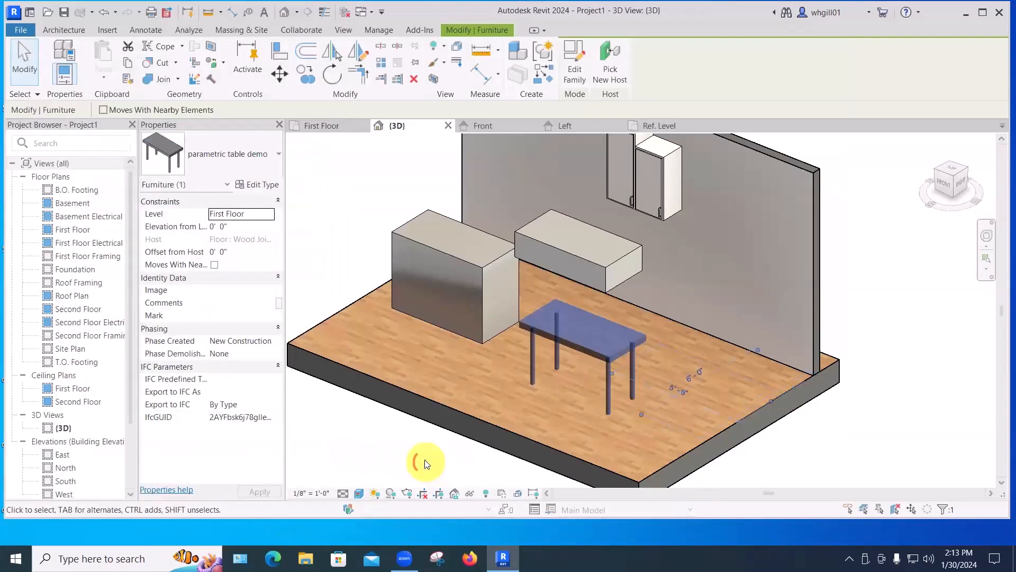
left_click(402, 443)
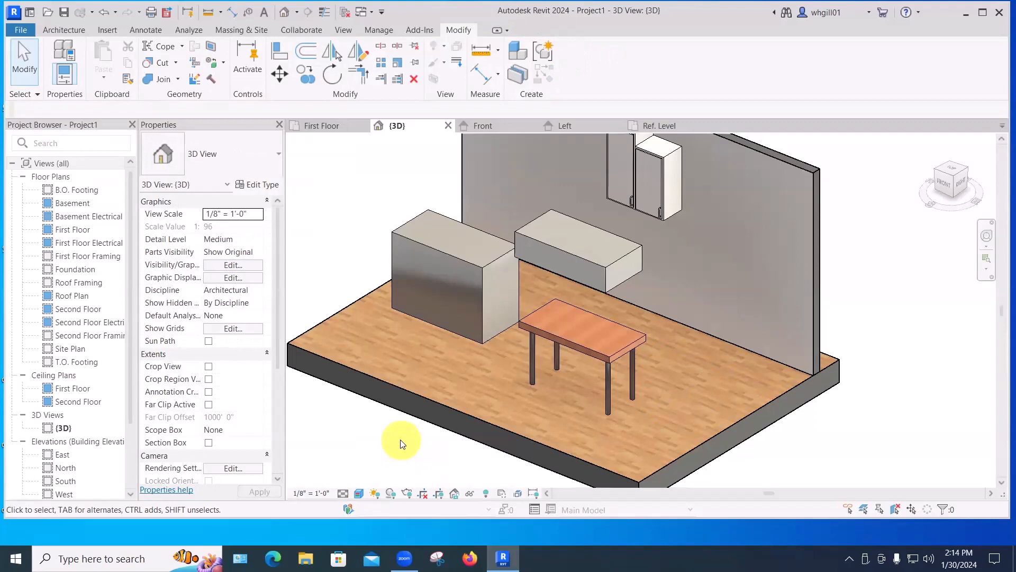
Open the table family for editing and start editing the tabletop extrusion's sketch in the Ref. Level plan.
left_click(561, 336)
left_click(575, 62)
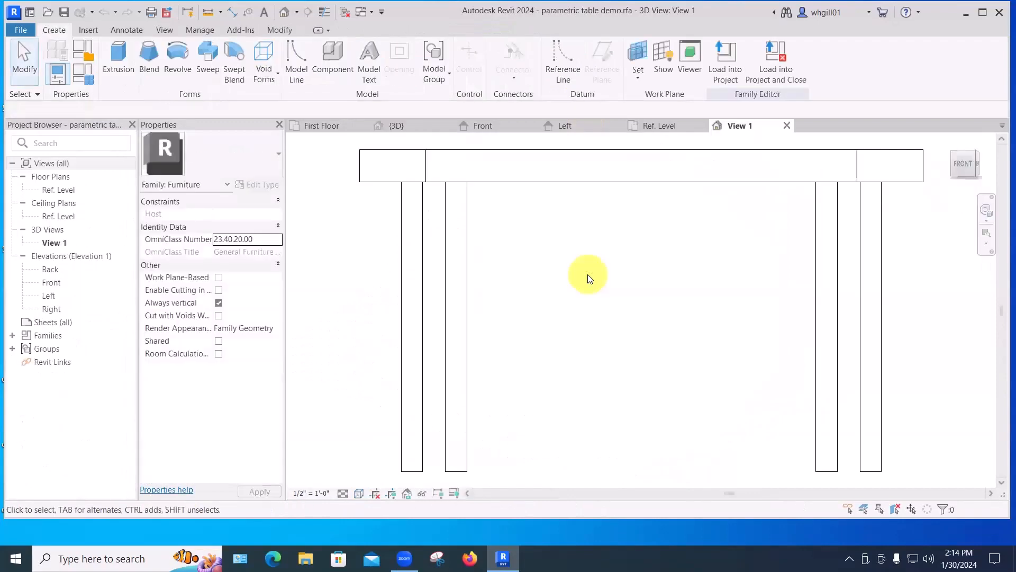
double_click(55, 189)
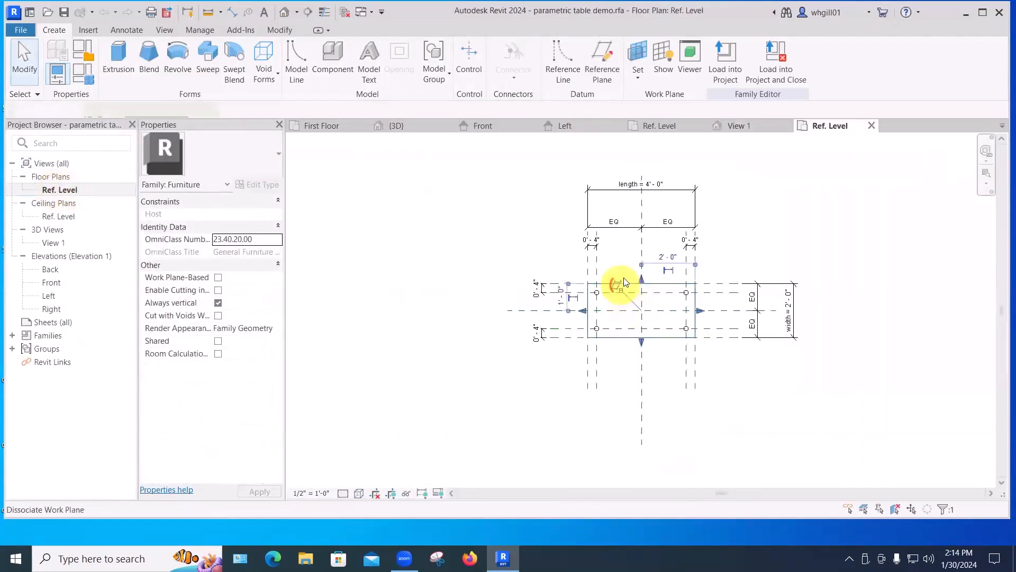
left_click(618, 284)
left_click(505, 79)
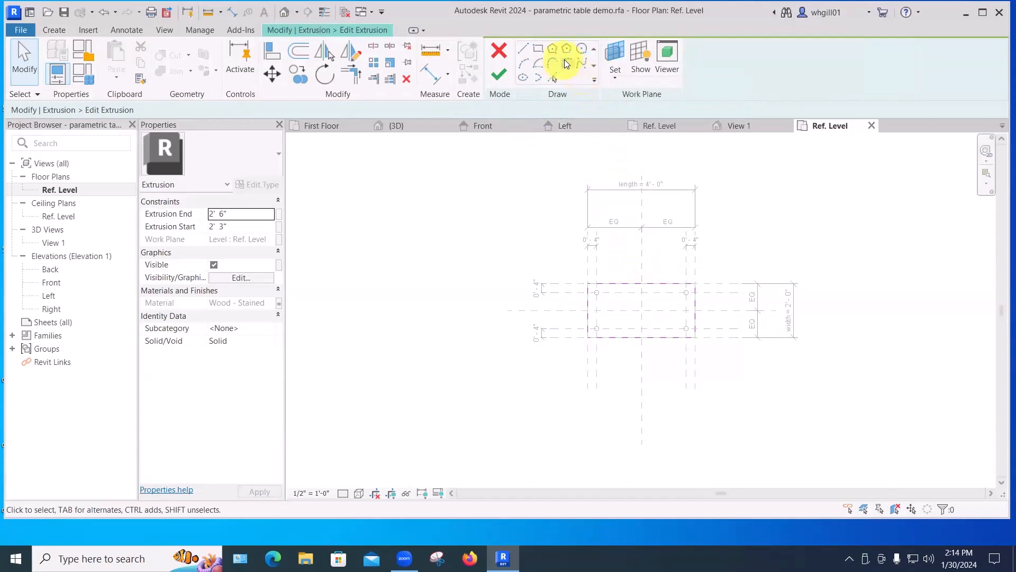
Fillet all four corners of the tabletop sketch with a 4" radius and finish the extrusion edit.
left_click(566, 62)
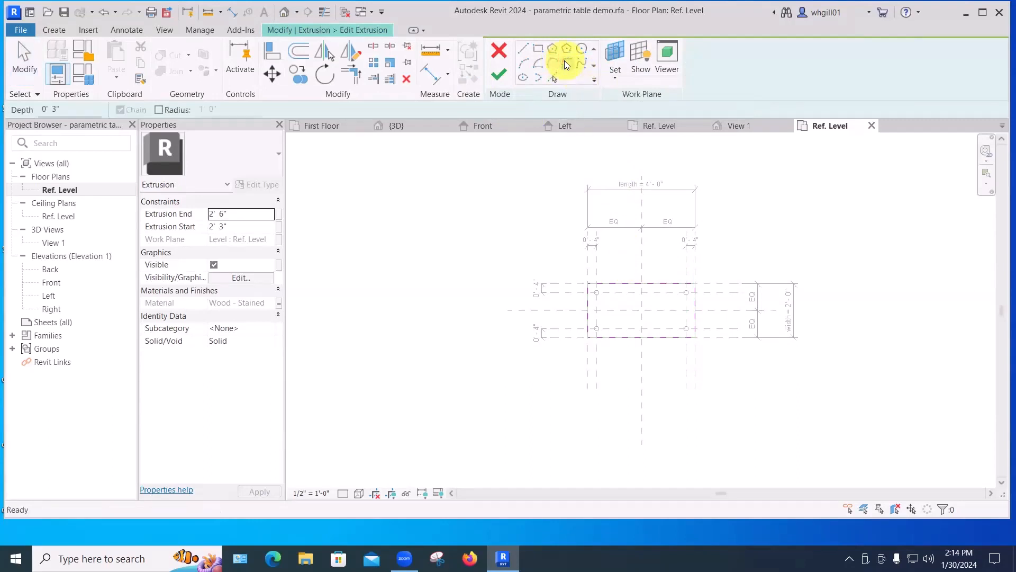
left_click(159, 110)
left_click(204, 109)
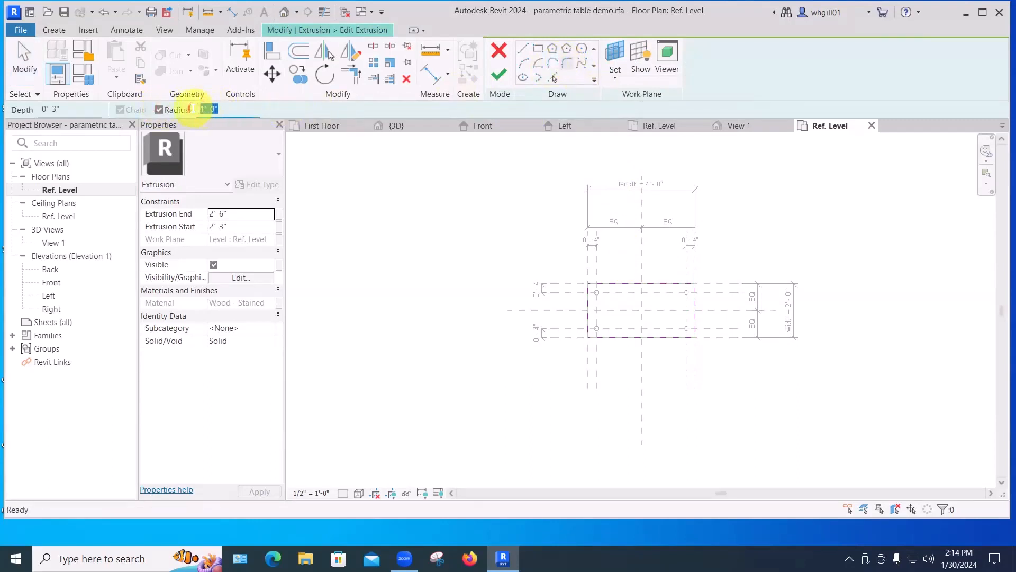
type("4\"")
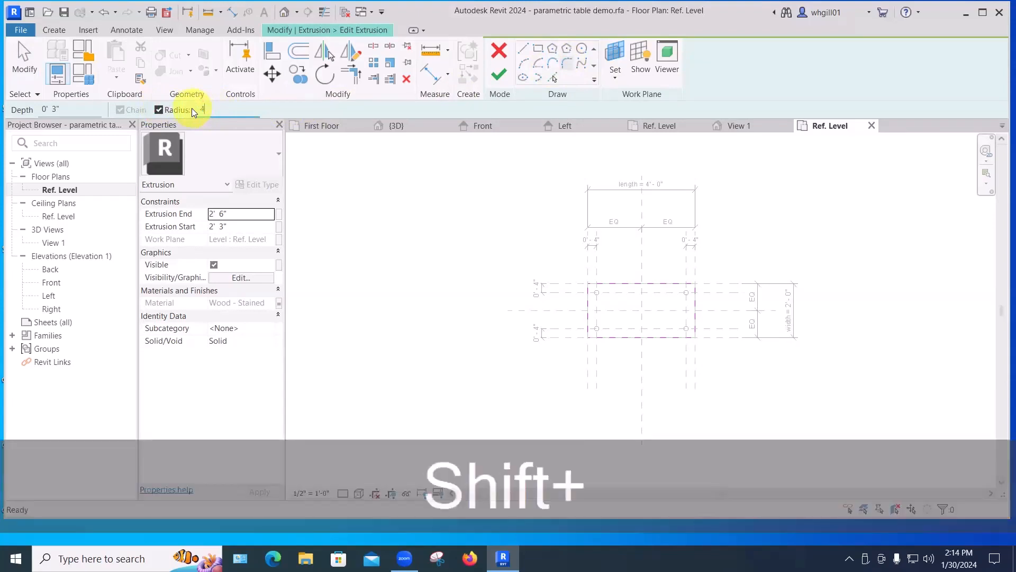
key("Return")
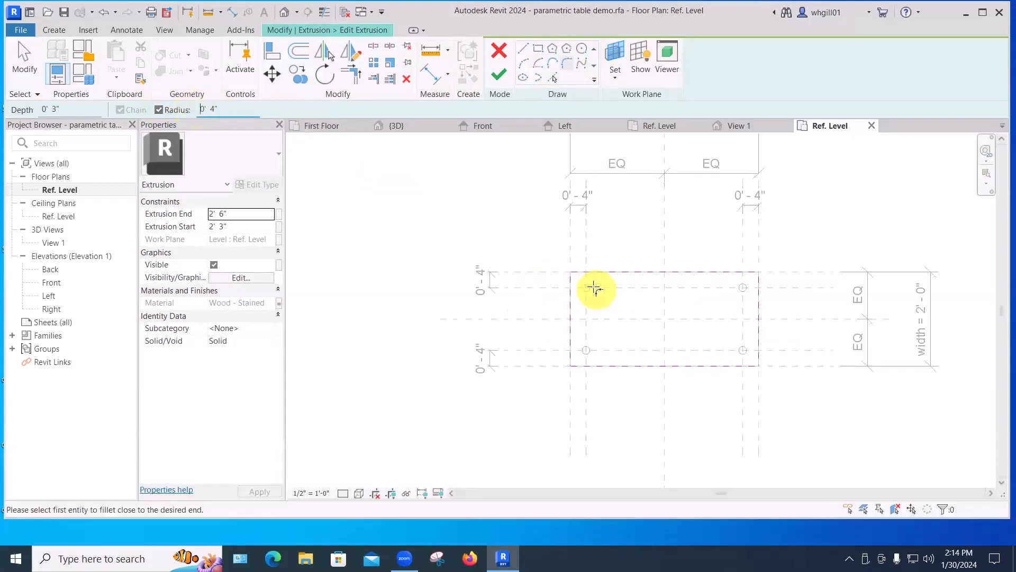
scroll(598, 291, "up", 3)
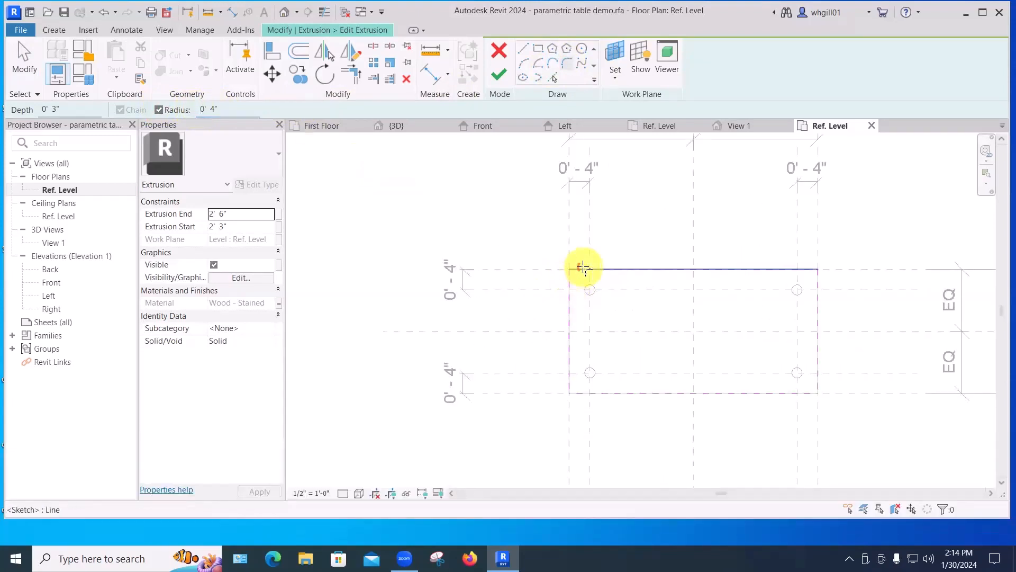
left_click(582, 269)
left_click(575, 280)
left_click(571, 385)
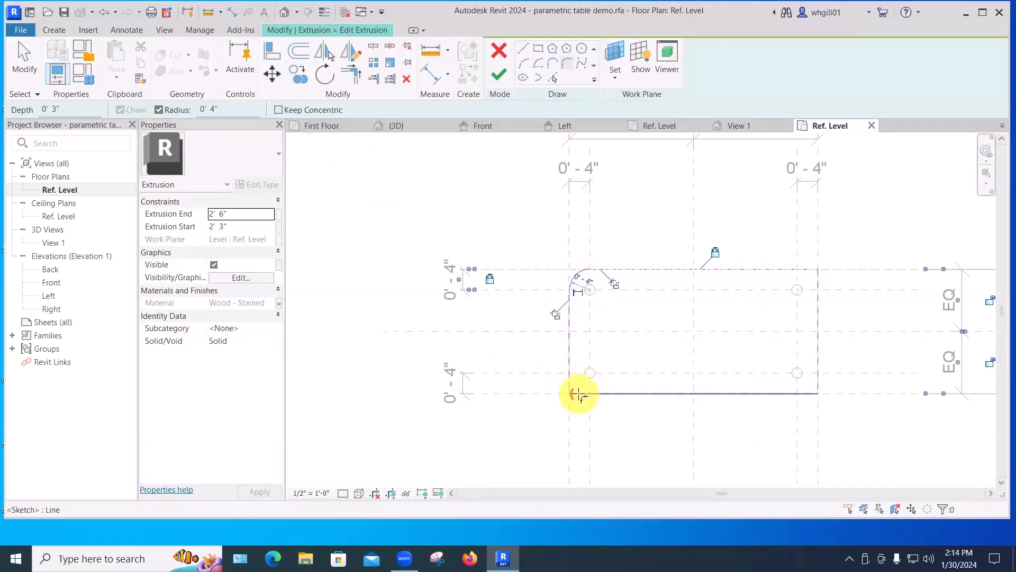
left_click(654, 393)
left_click(805, 394)
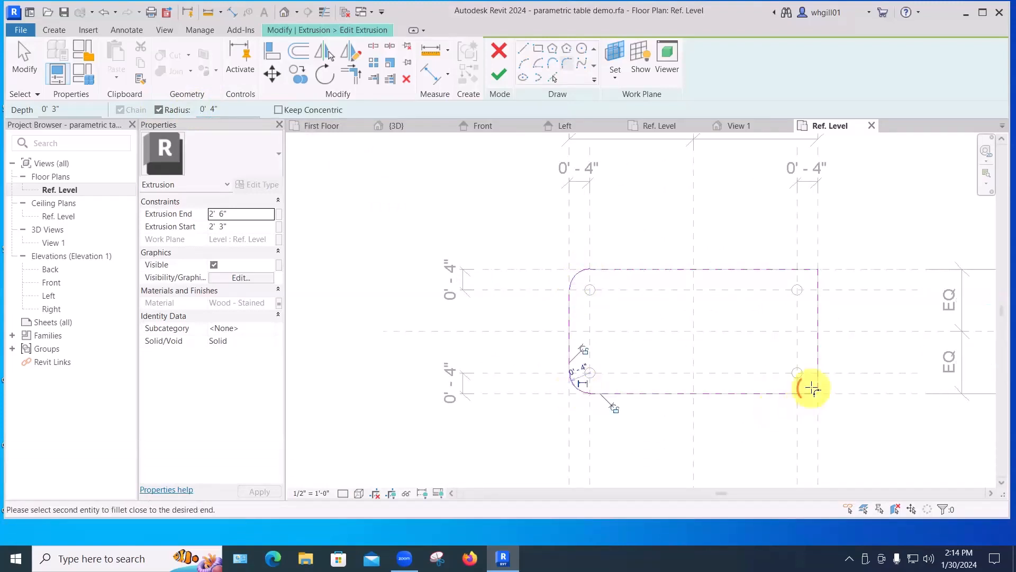
left_click(818, 371)
left_click(819, 283)
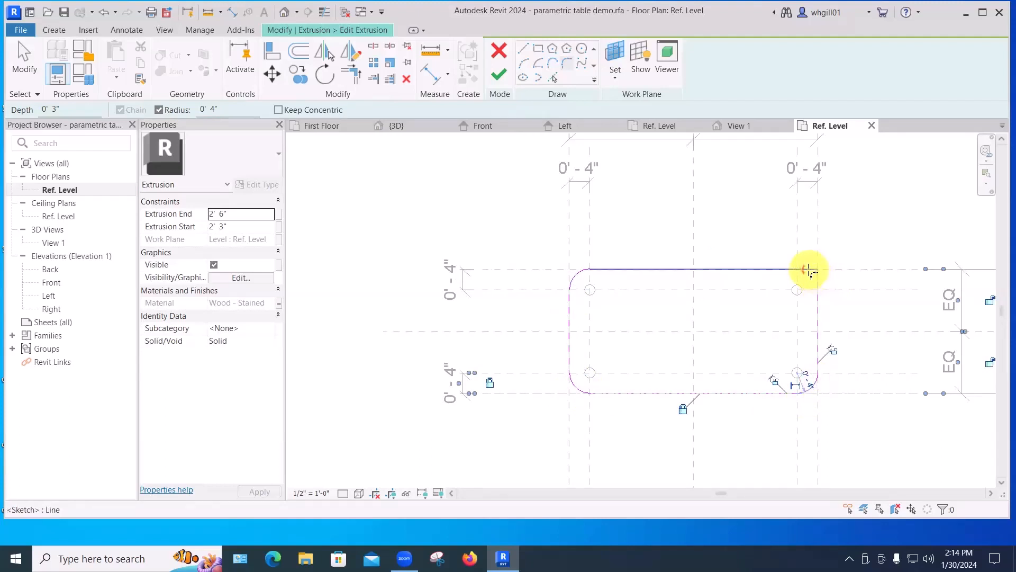
left_click(805, 269)
middle_click_drag(859, 246, 715, 263)
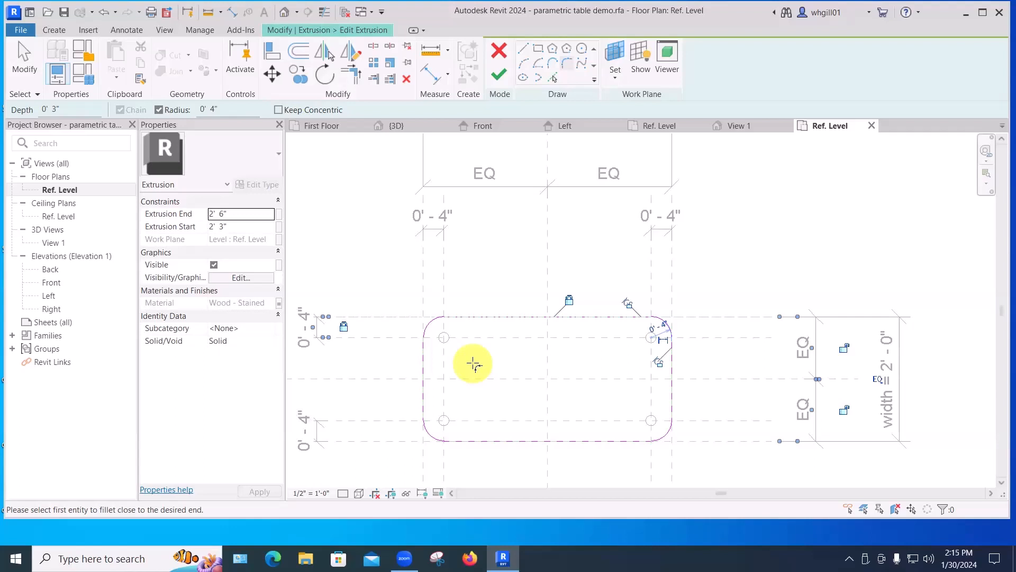
left_click(495, 74)
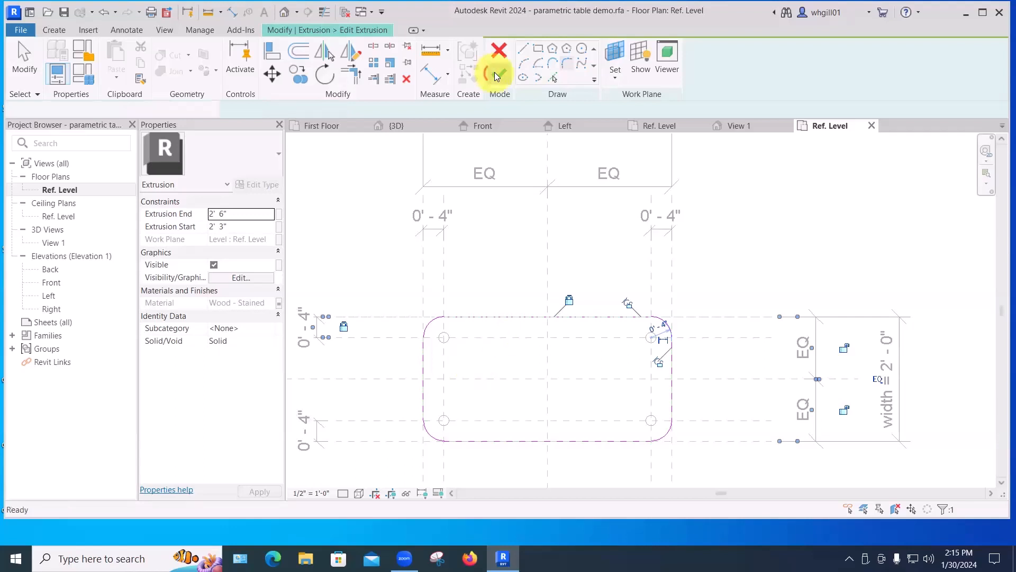
left_click(739, 255)
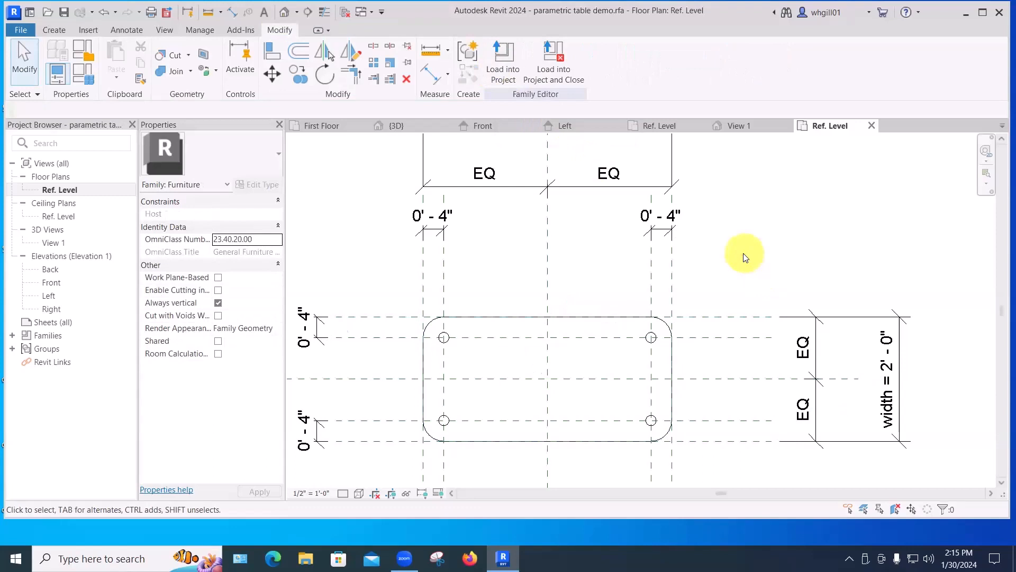
Load the edited table family into Project1, saving its changes and overwriting the existing version and its parameter values.
scroll(744, 257, "down", 1)
scroll(744, 256, "down", 1)
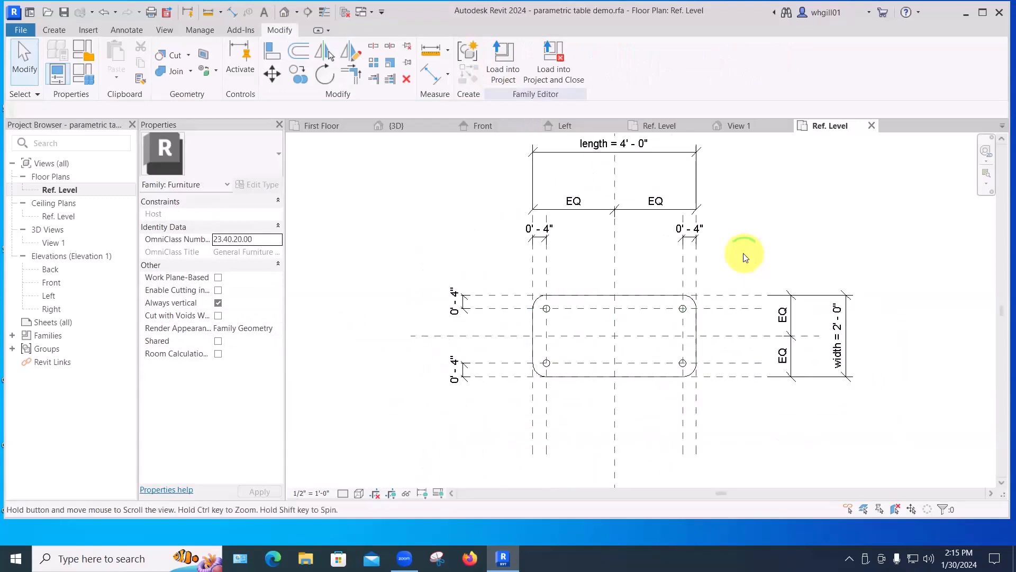
left_click(554, 75)
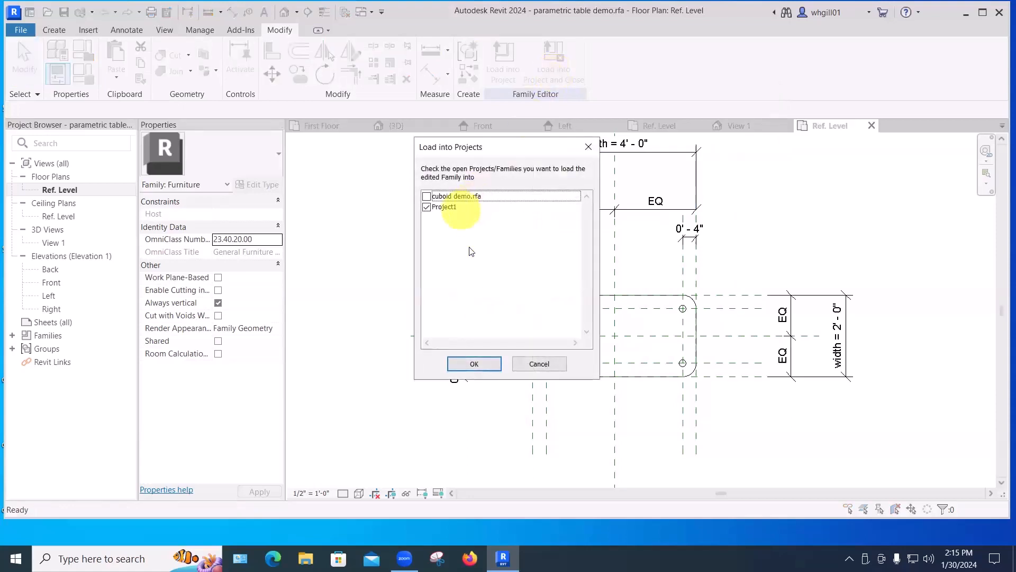
left_click(474, 364)
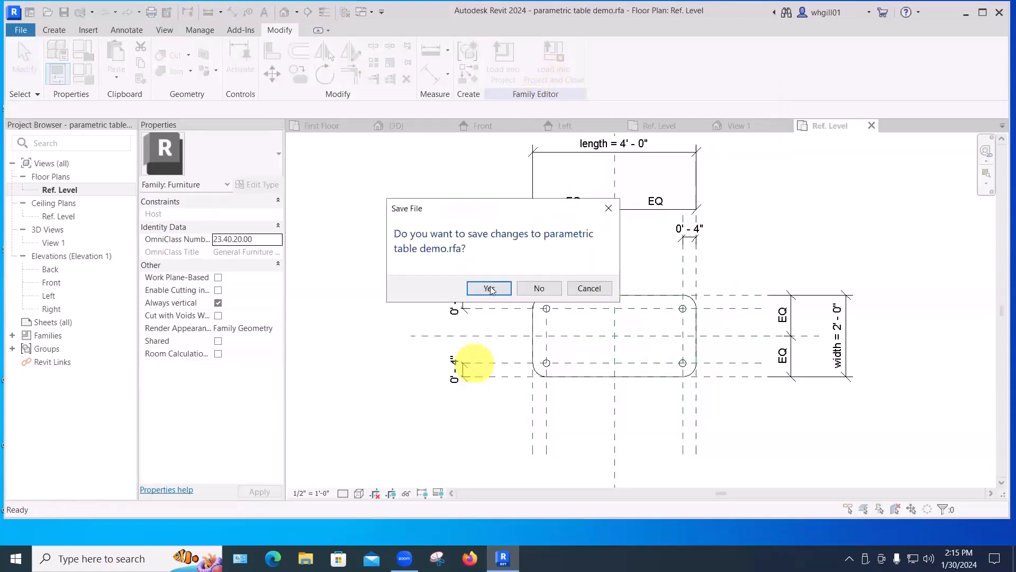
left_click(489, 289)
left_click(489, 287)
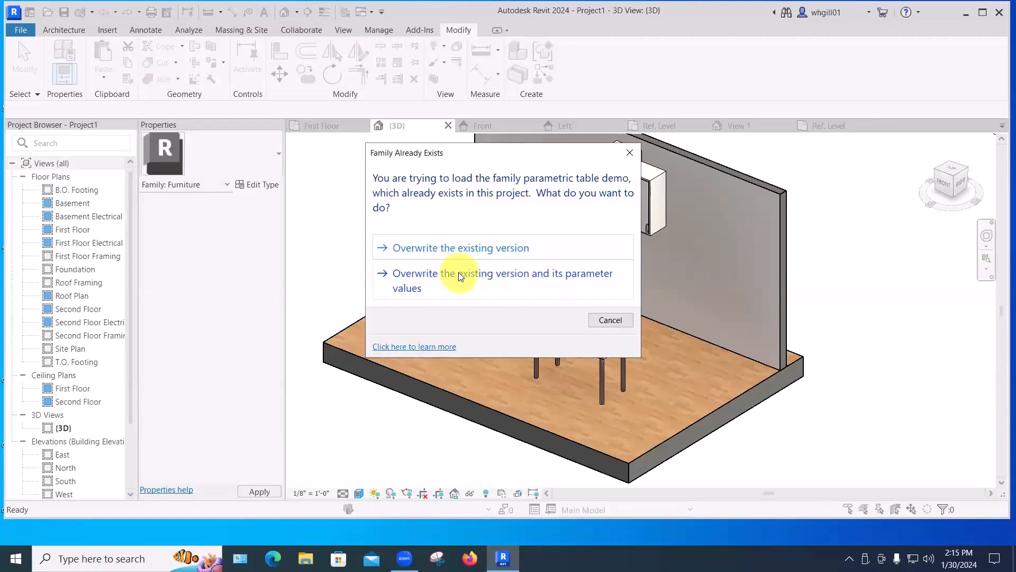
left_click(459, 273)
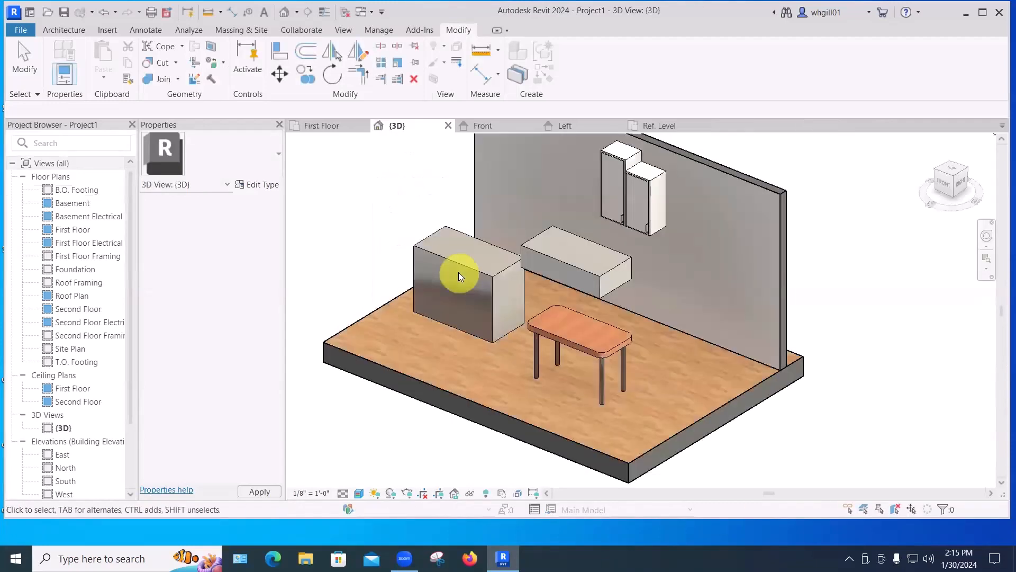
Zoom and pan around the updated table in the 3D view to inspect its rounded tabletop.
scroll(618, 352, "up", 3)
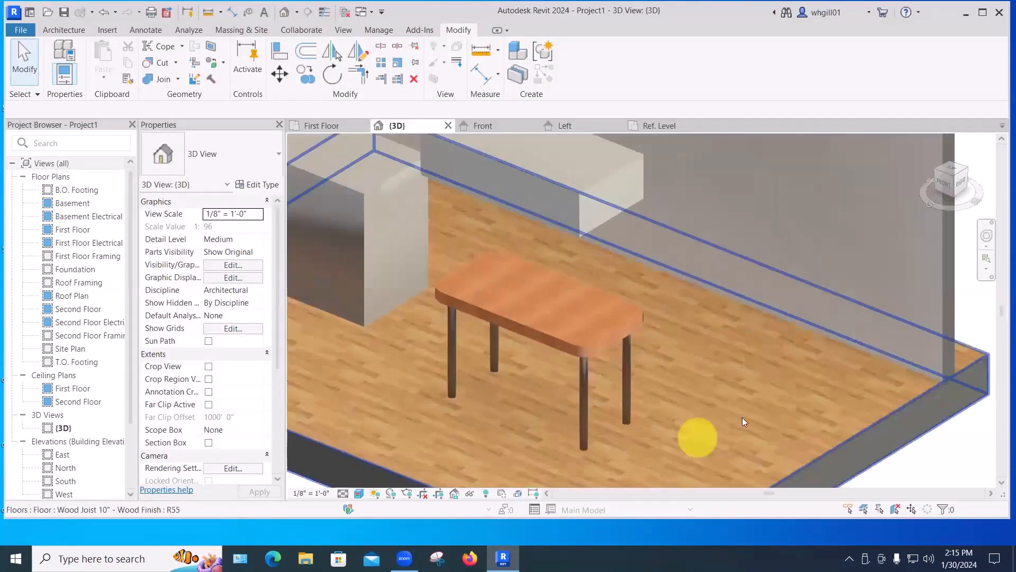
scroll(742, 417, "down", 3)
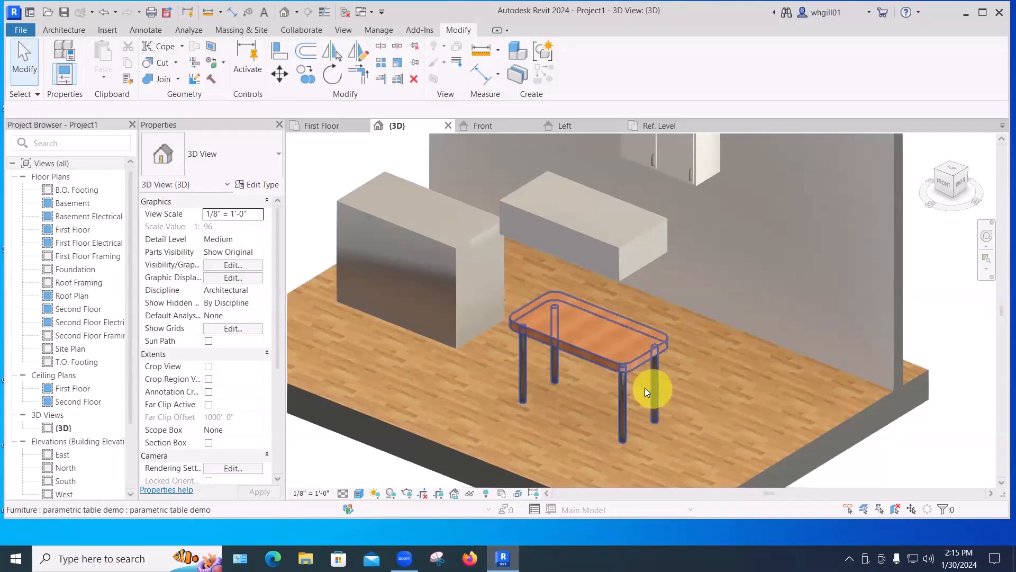
scroll(653, 389, "down", 1)
middle_click_drag(653, 388, 657, 342)
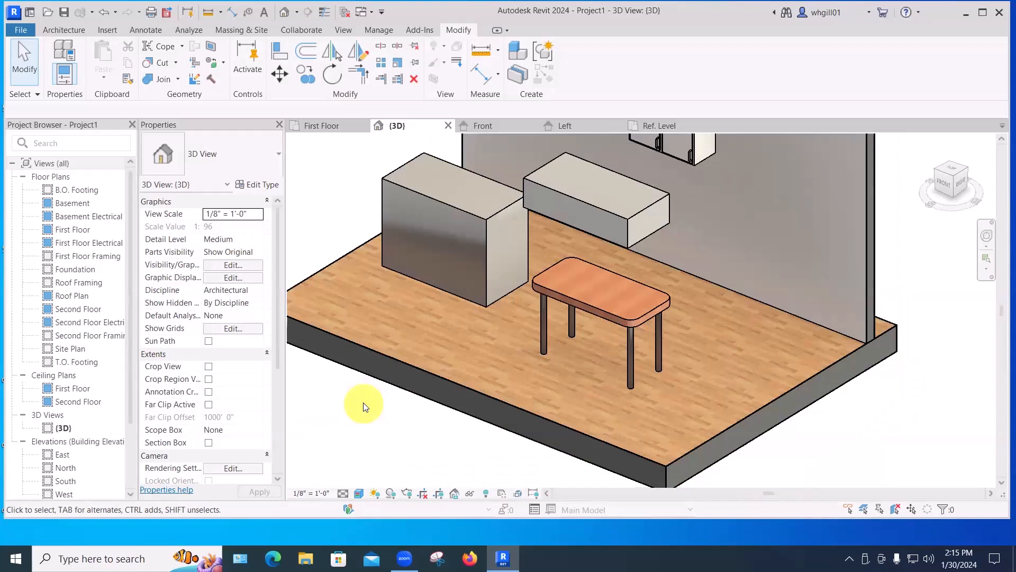